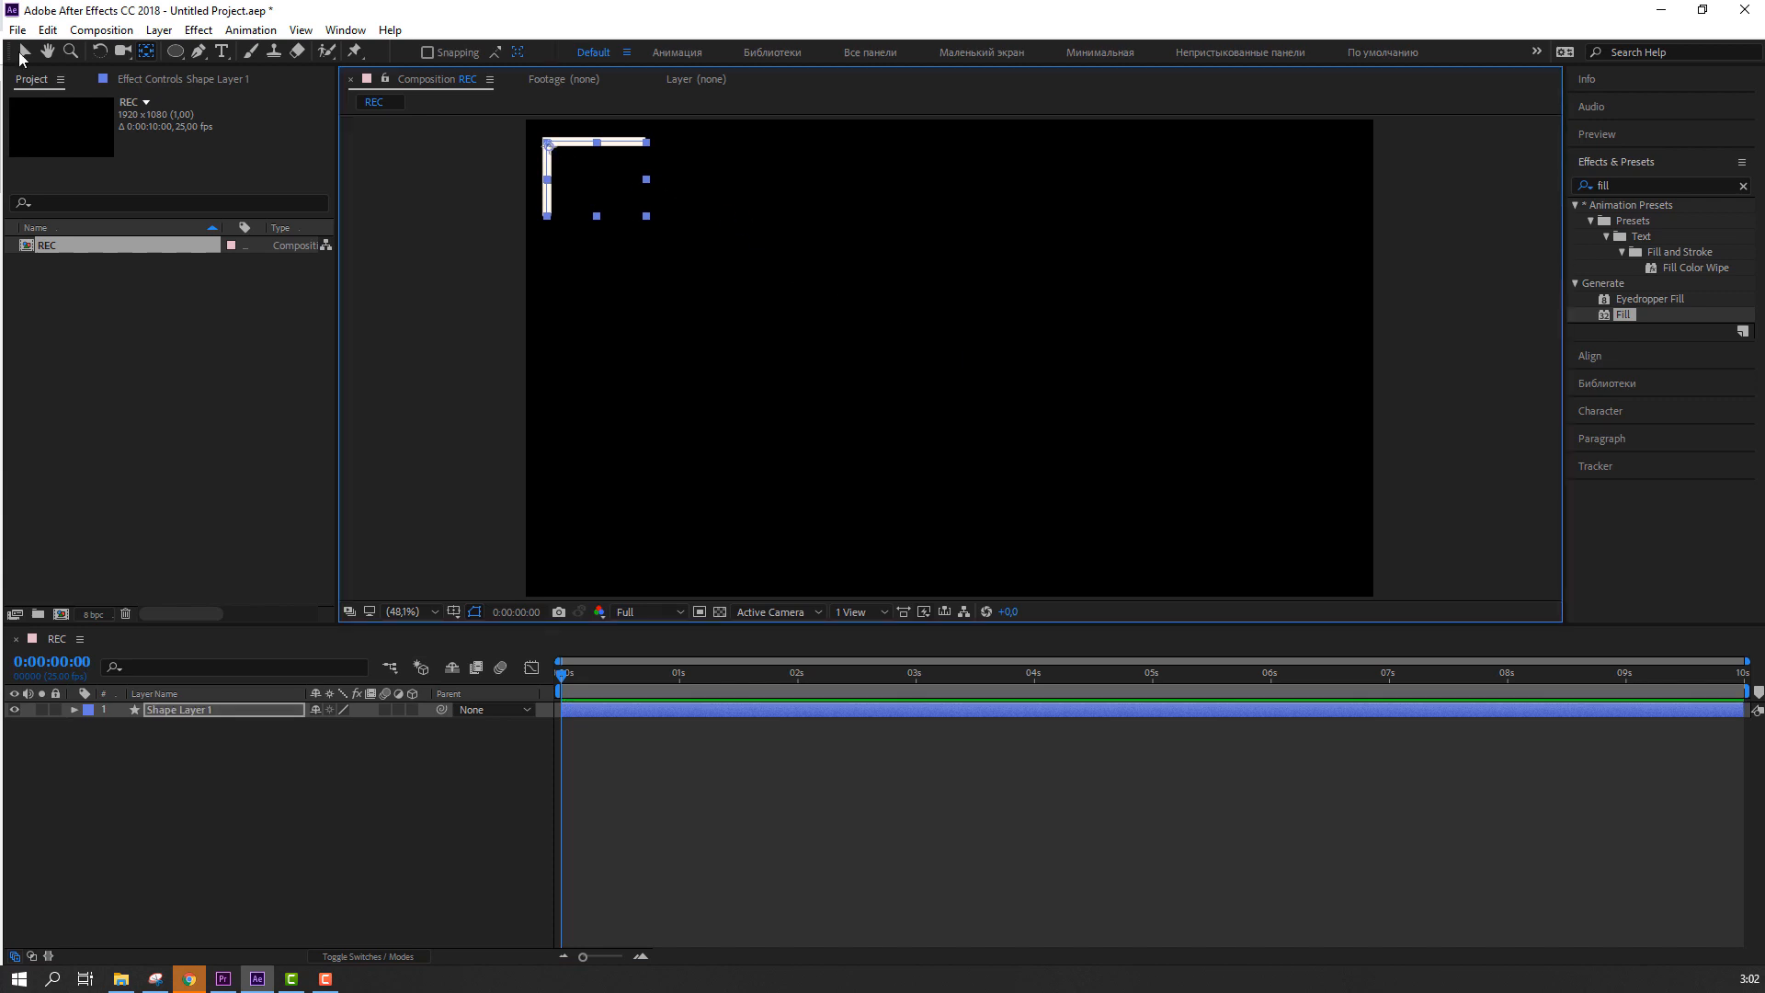
Step: Display the proportional grid over the composition and shift the corner bracket slightly right and down
left_click(20, 56)
left_click(341, 825)
left_click(548, 221)
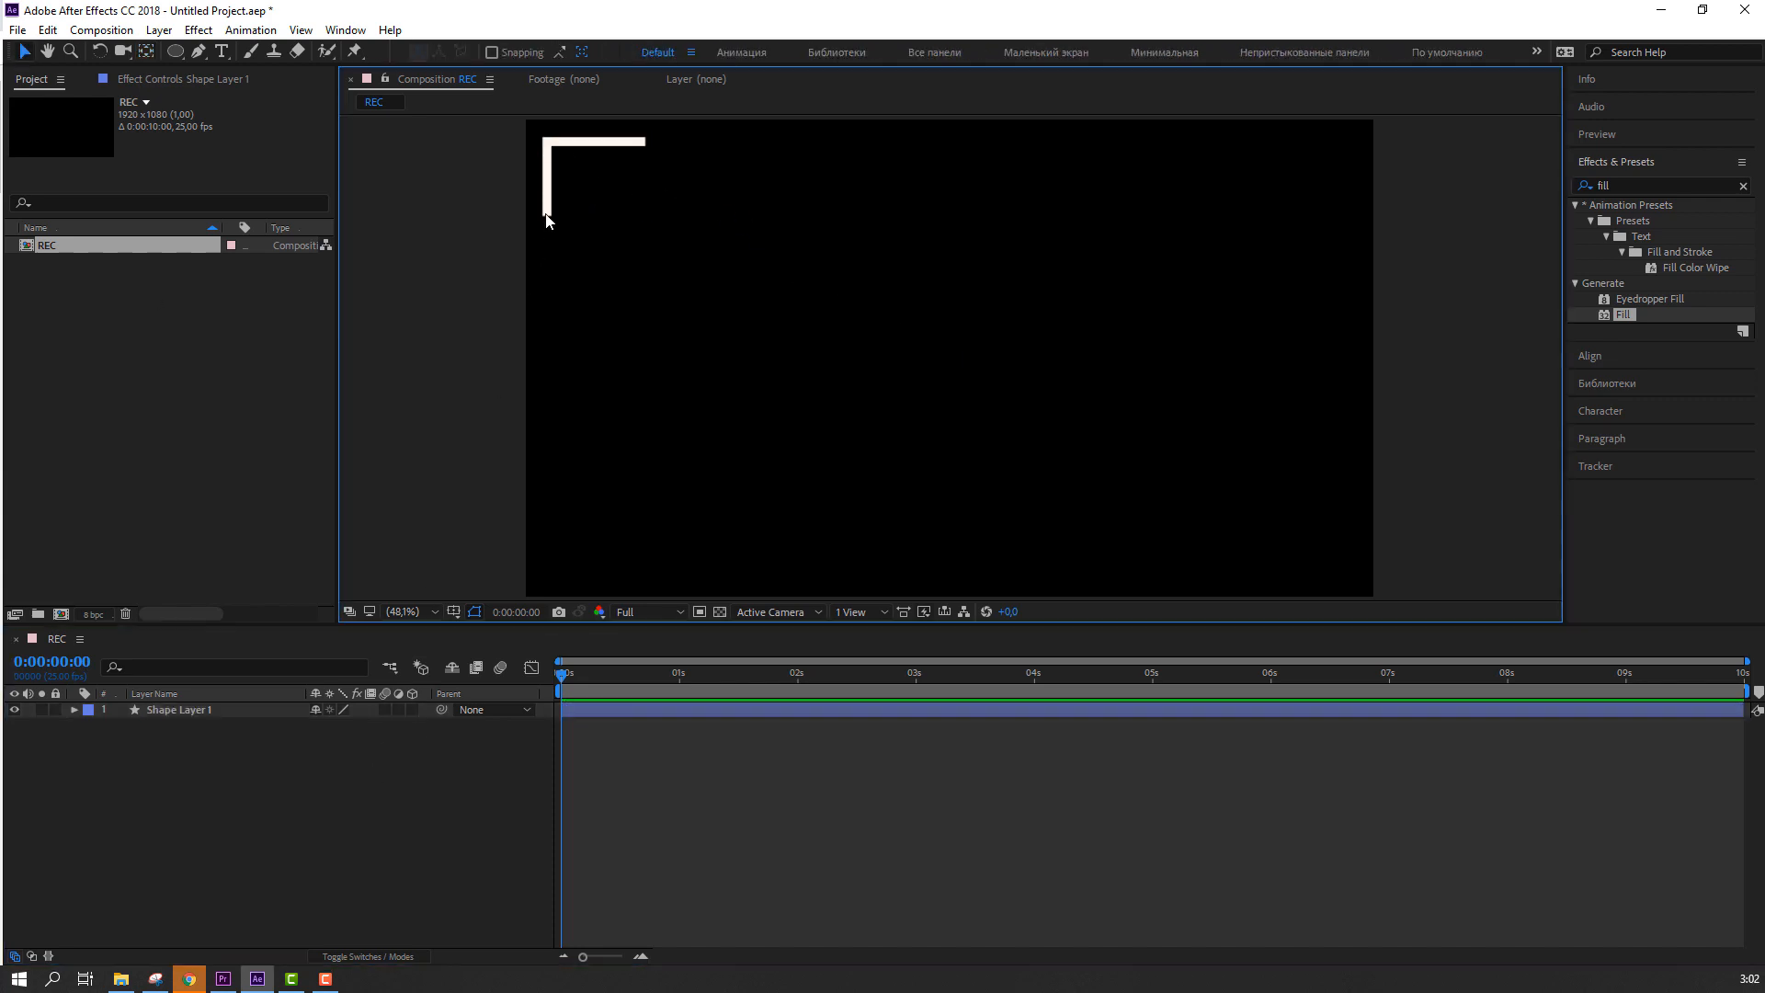
left_click_drag(549, 264, 587, 331)
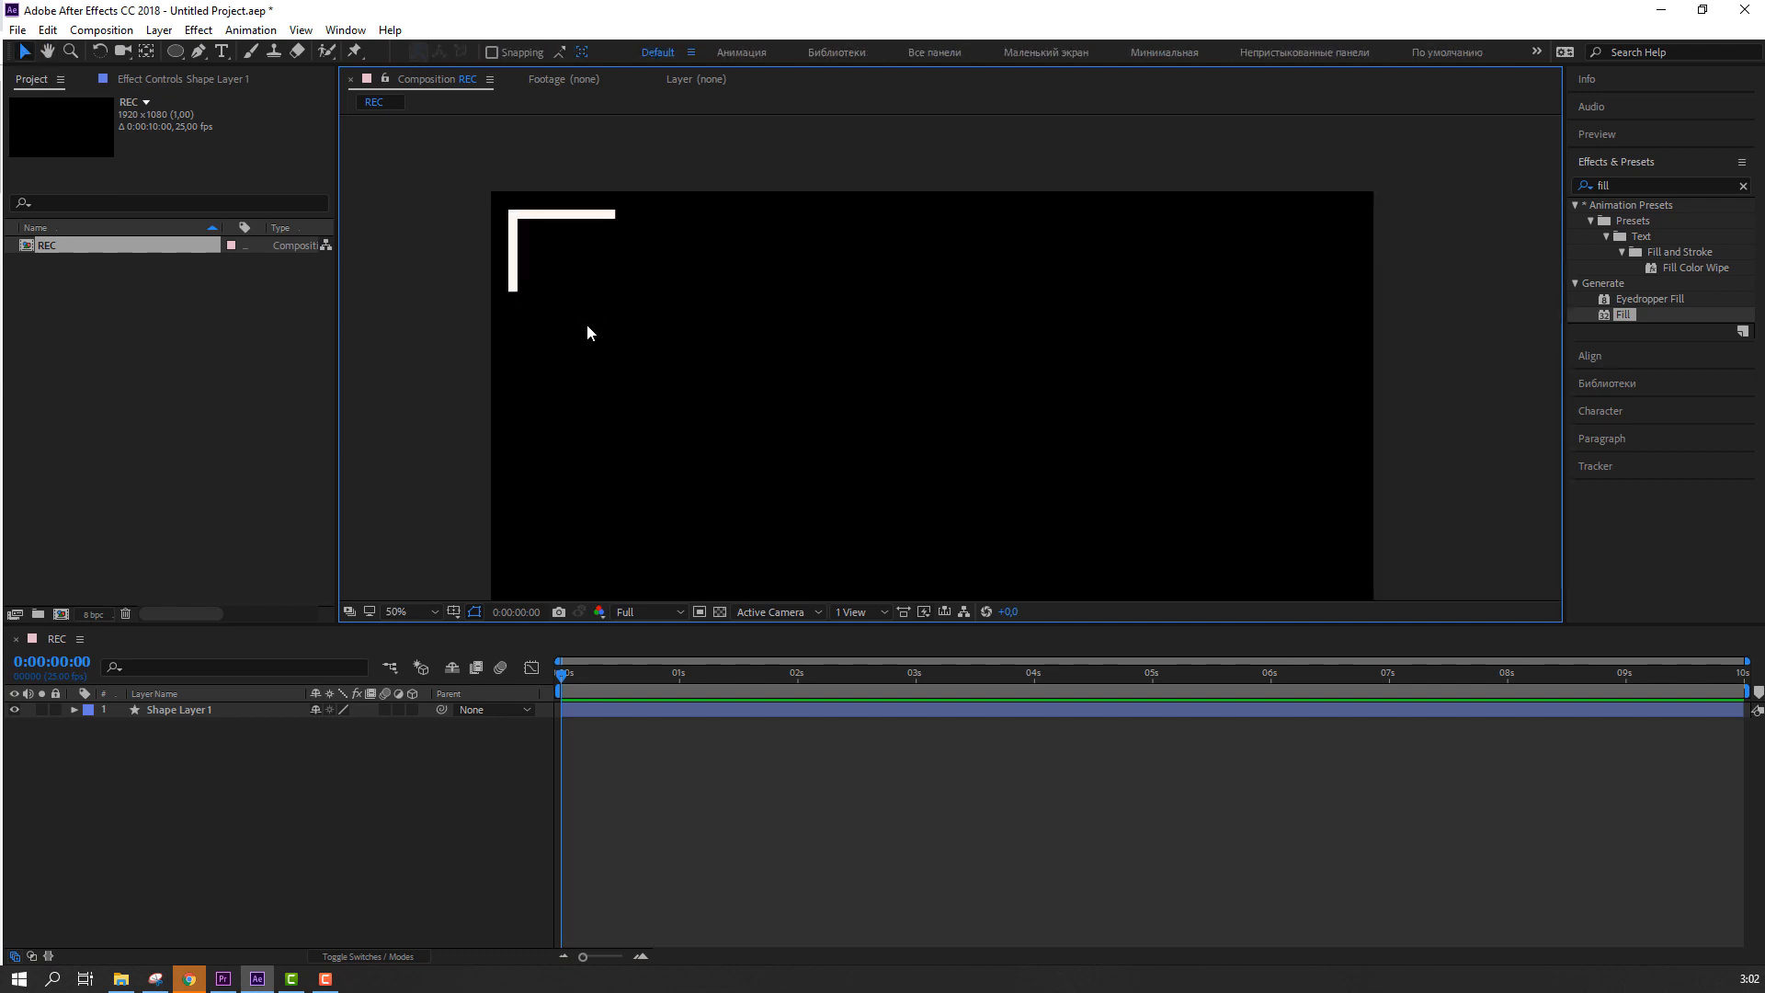
key("slash")
left_click_drag(445, 276, 980, 446)
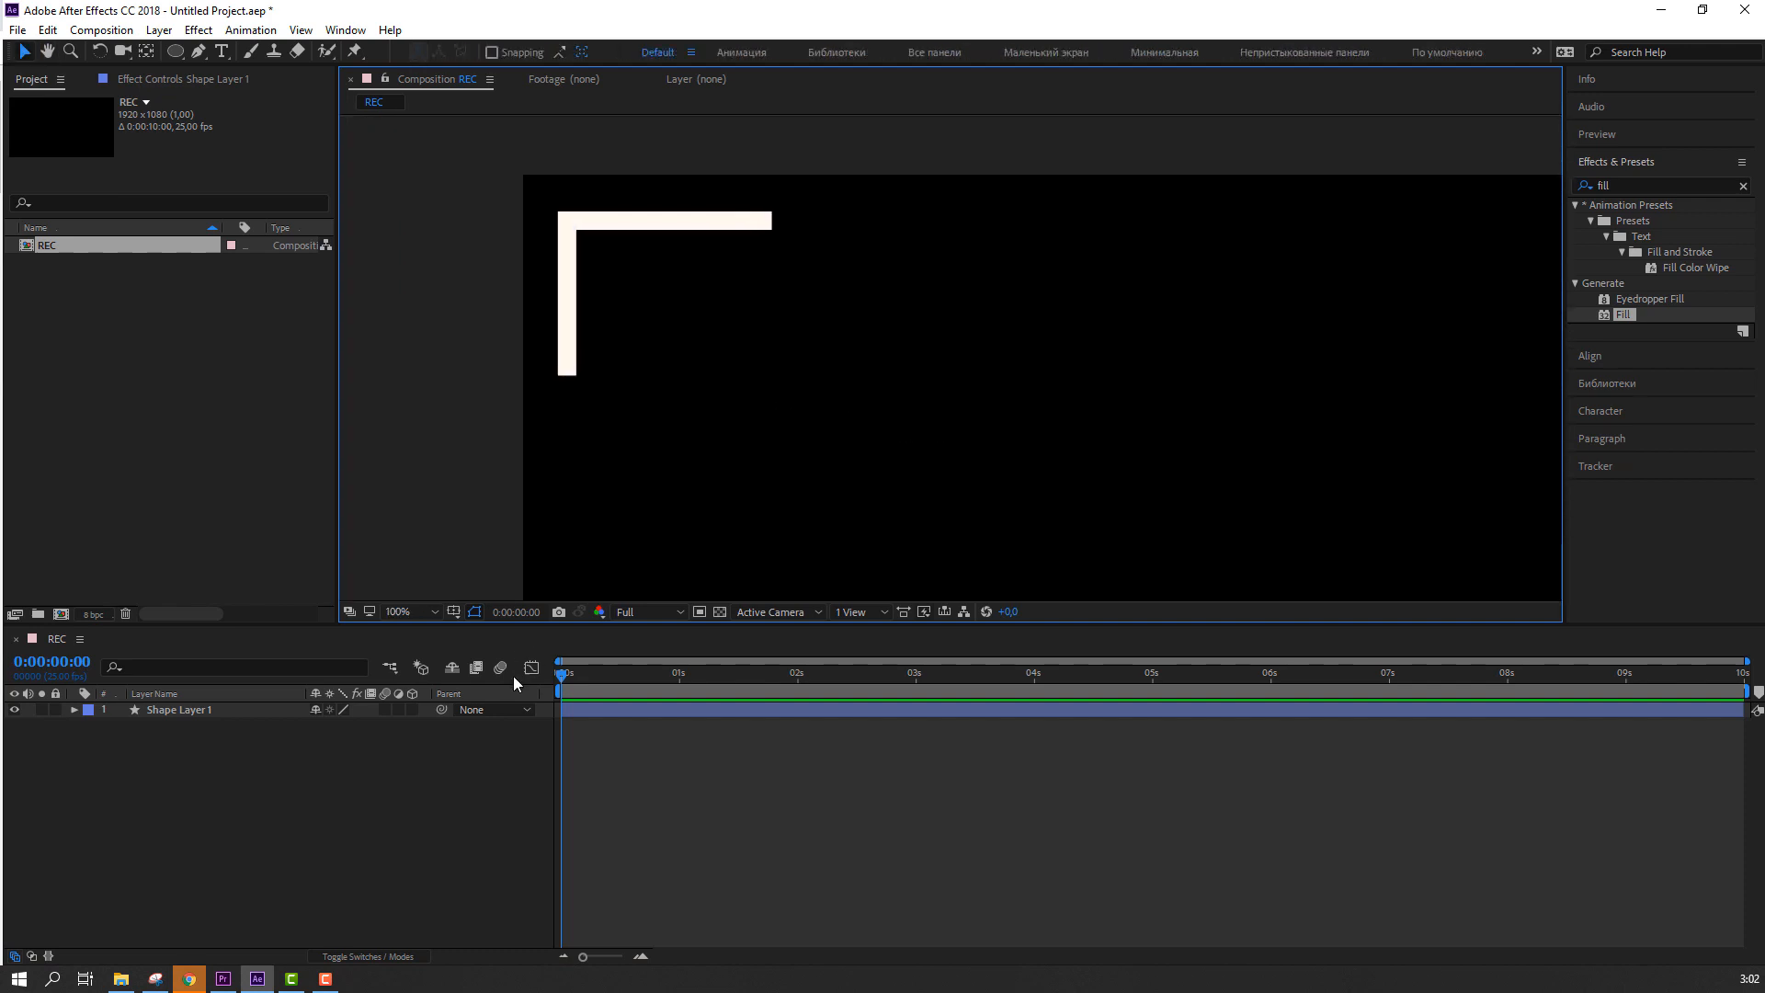
left_click(564, 295)
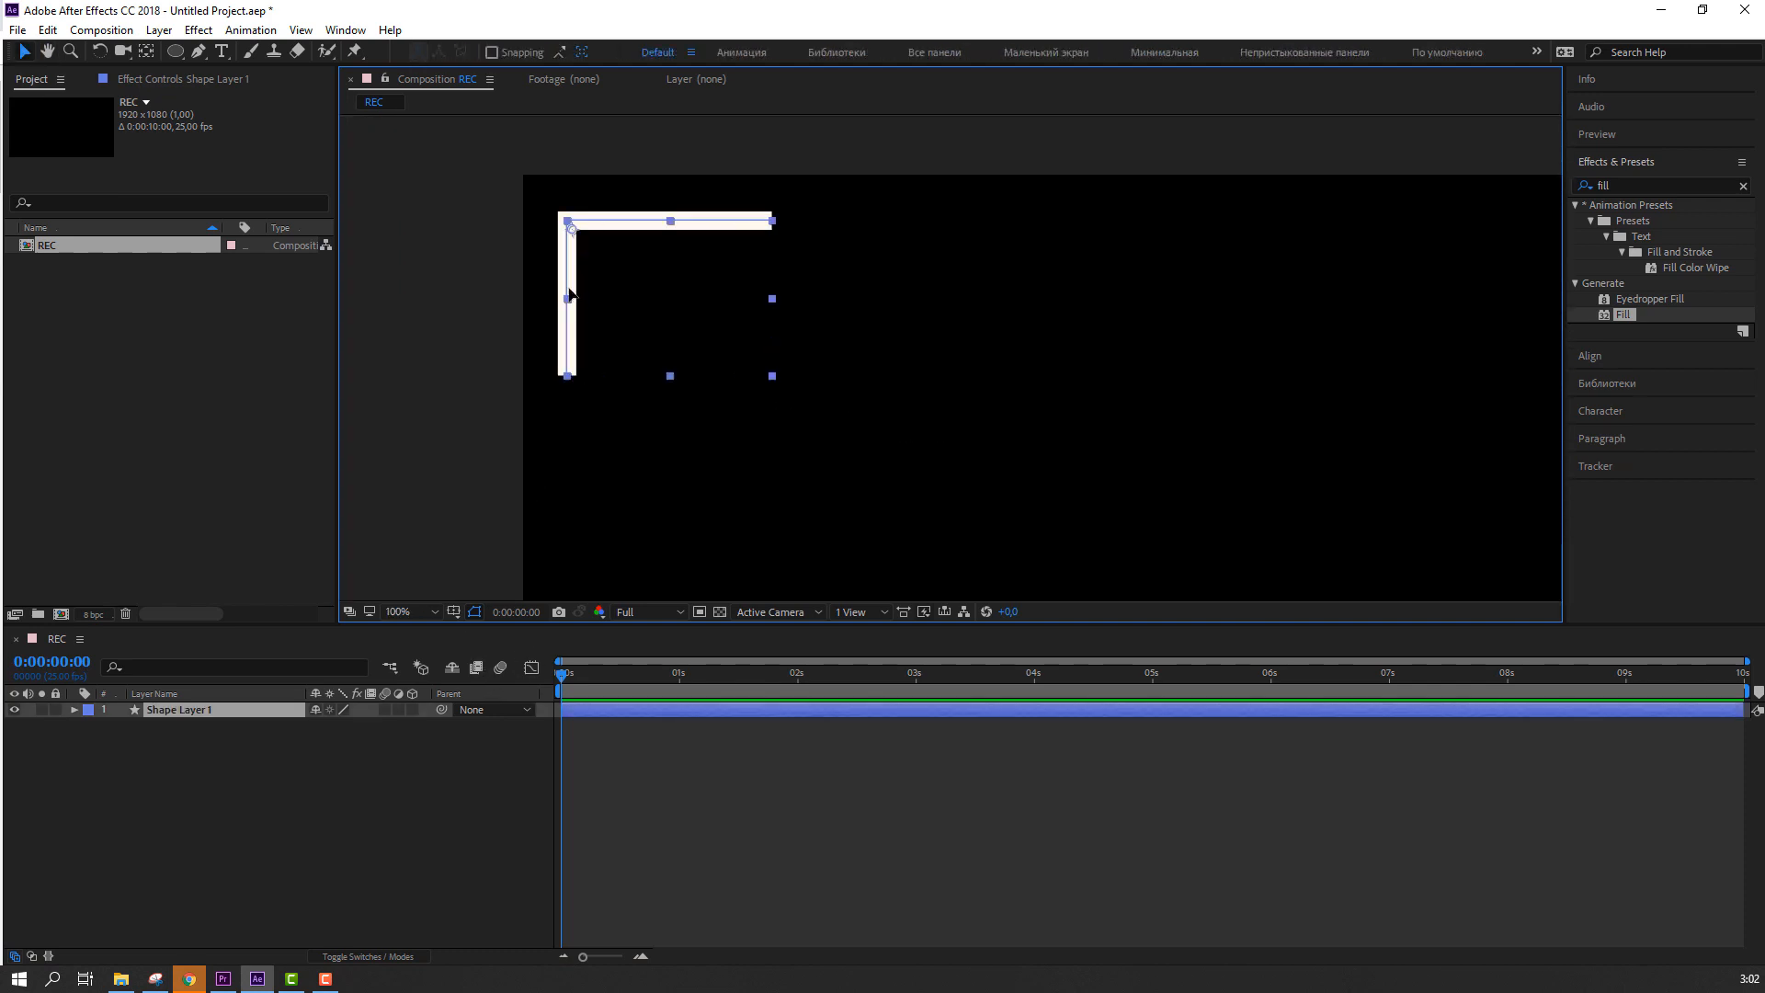
left_click(453, 611)
left_click(515, 653)
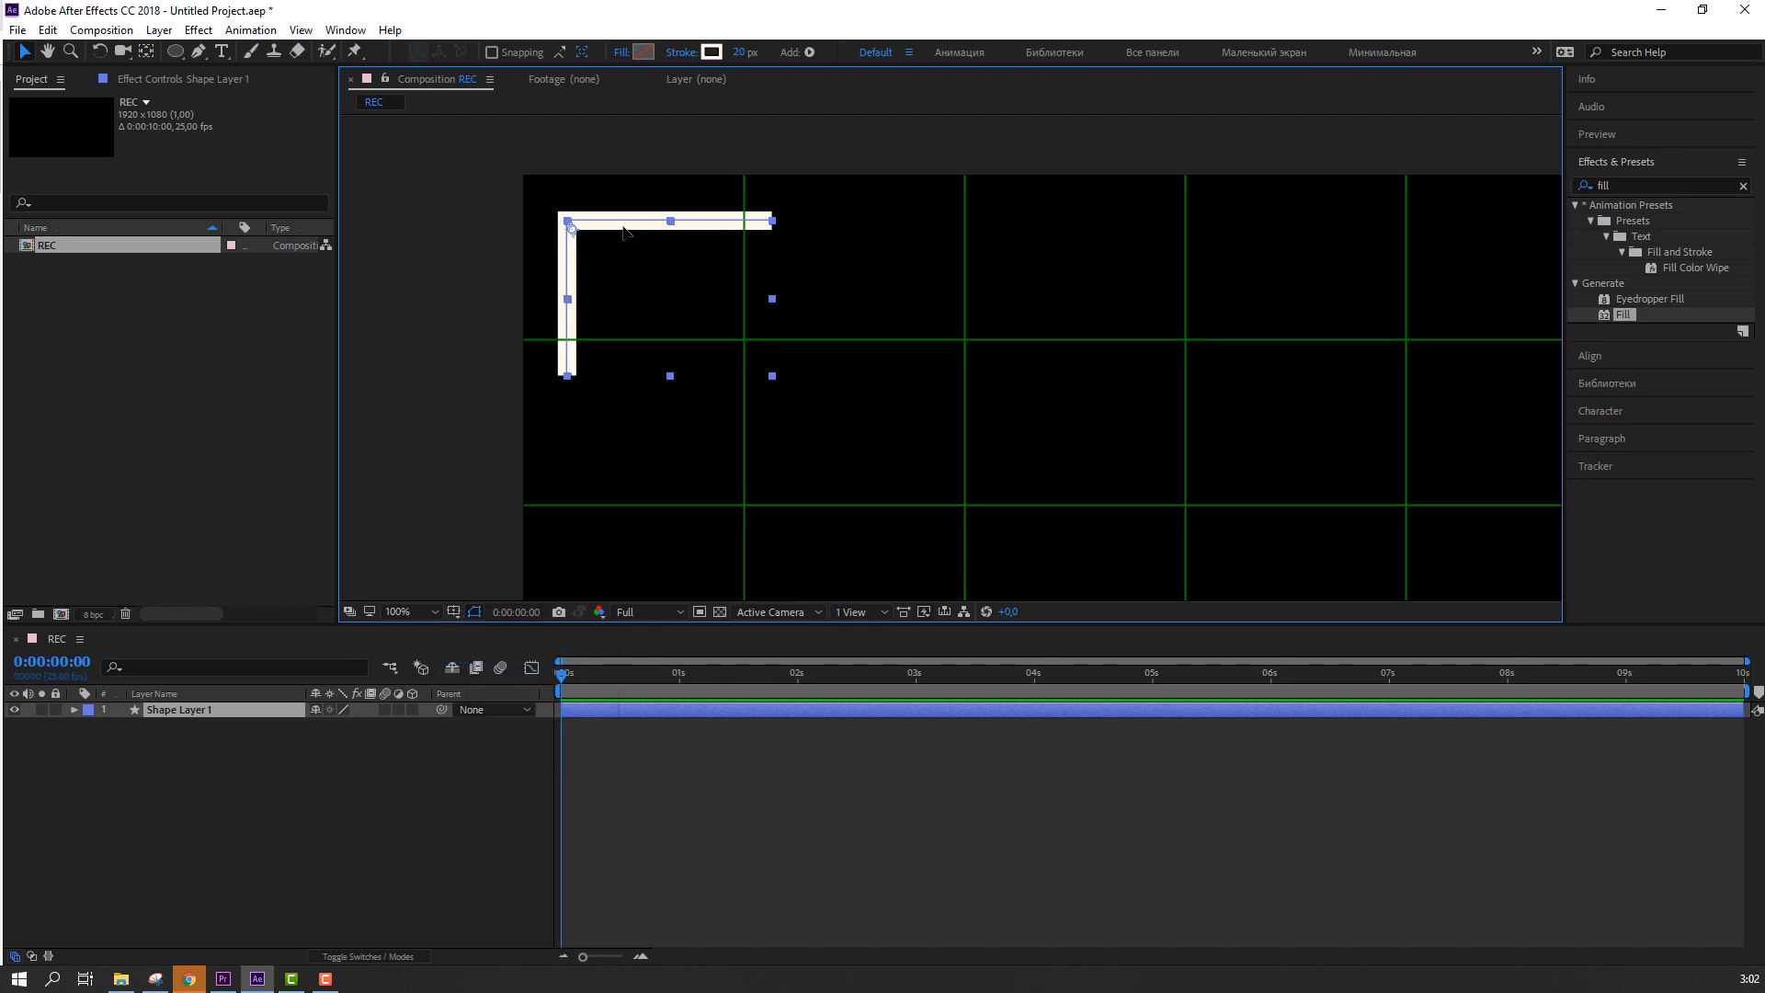
mouse_move(623, 231)
left_mouse_down()
mouse_move(611, 210)
mouse_move(634, 238)
left_mouse_up()
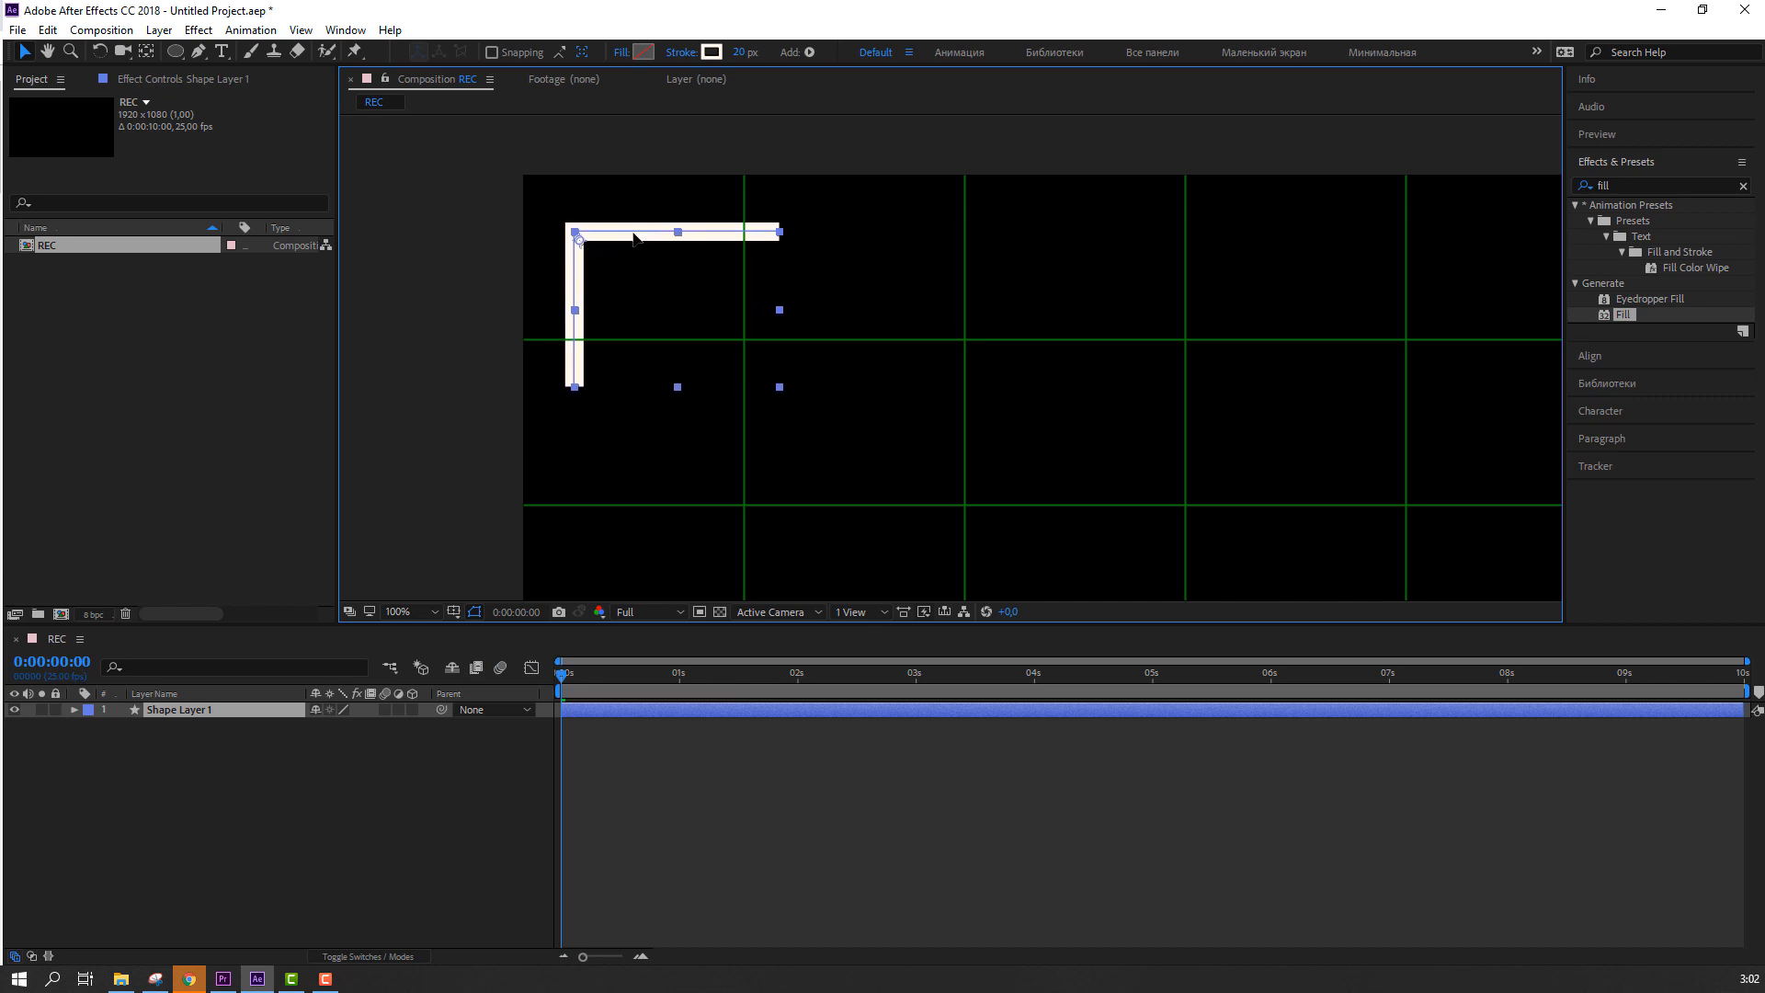
Step: Lengthen the corner bracket's vertical arm downward by moving its lower end point with the Pen tool, then deselect the shape
key("comma")
key("h")
left_click_drag(773, 560, 572, 475)
key("v")
left_click(206, 57)
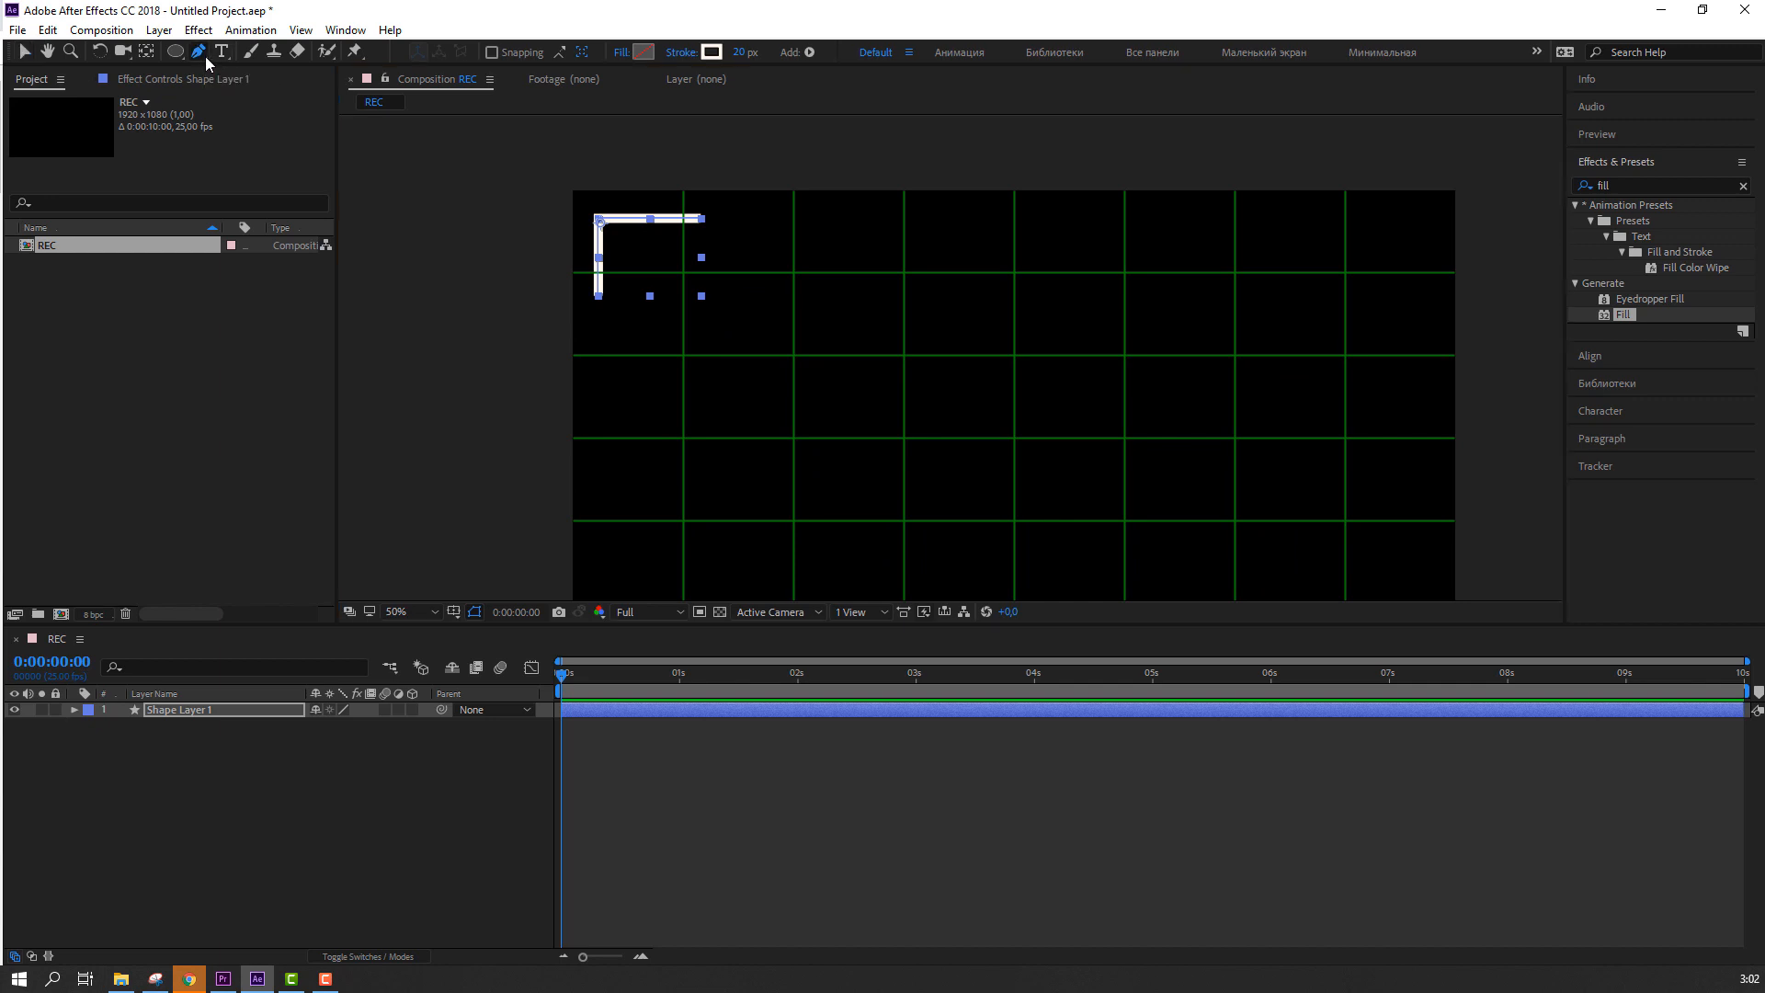
left_click(599, 306)
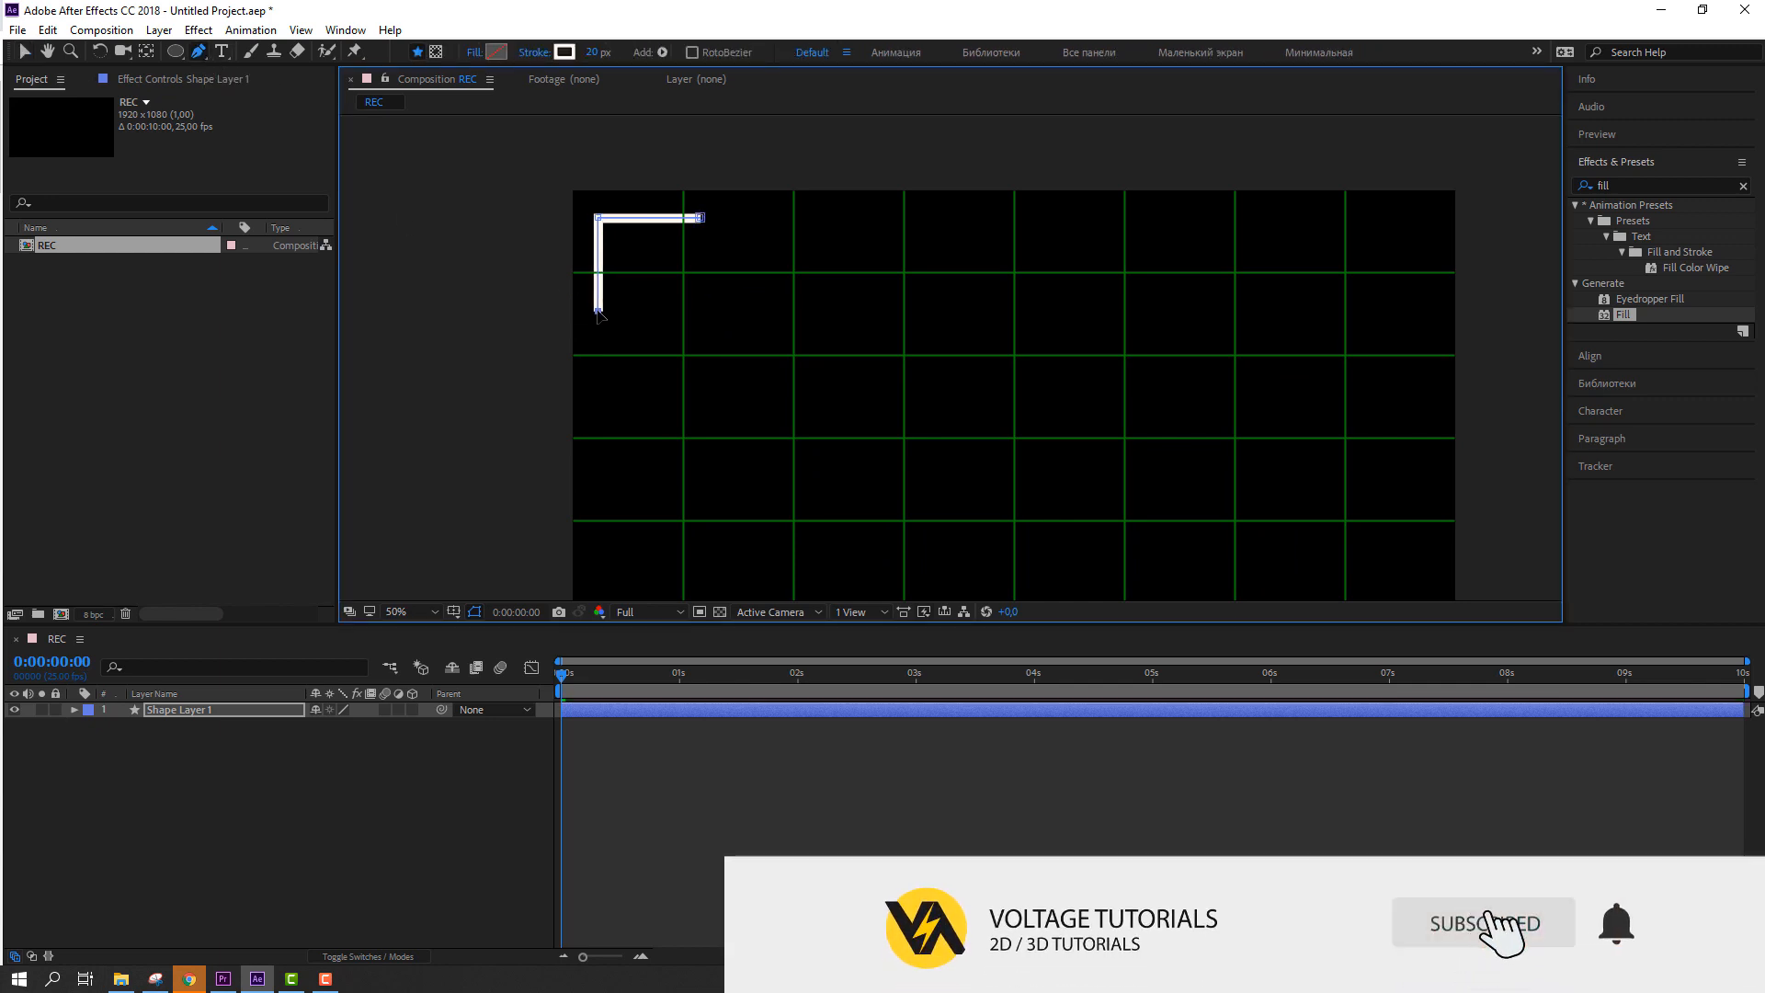
left_click(24, 53)
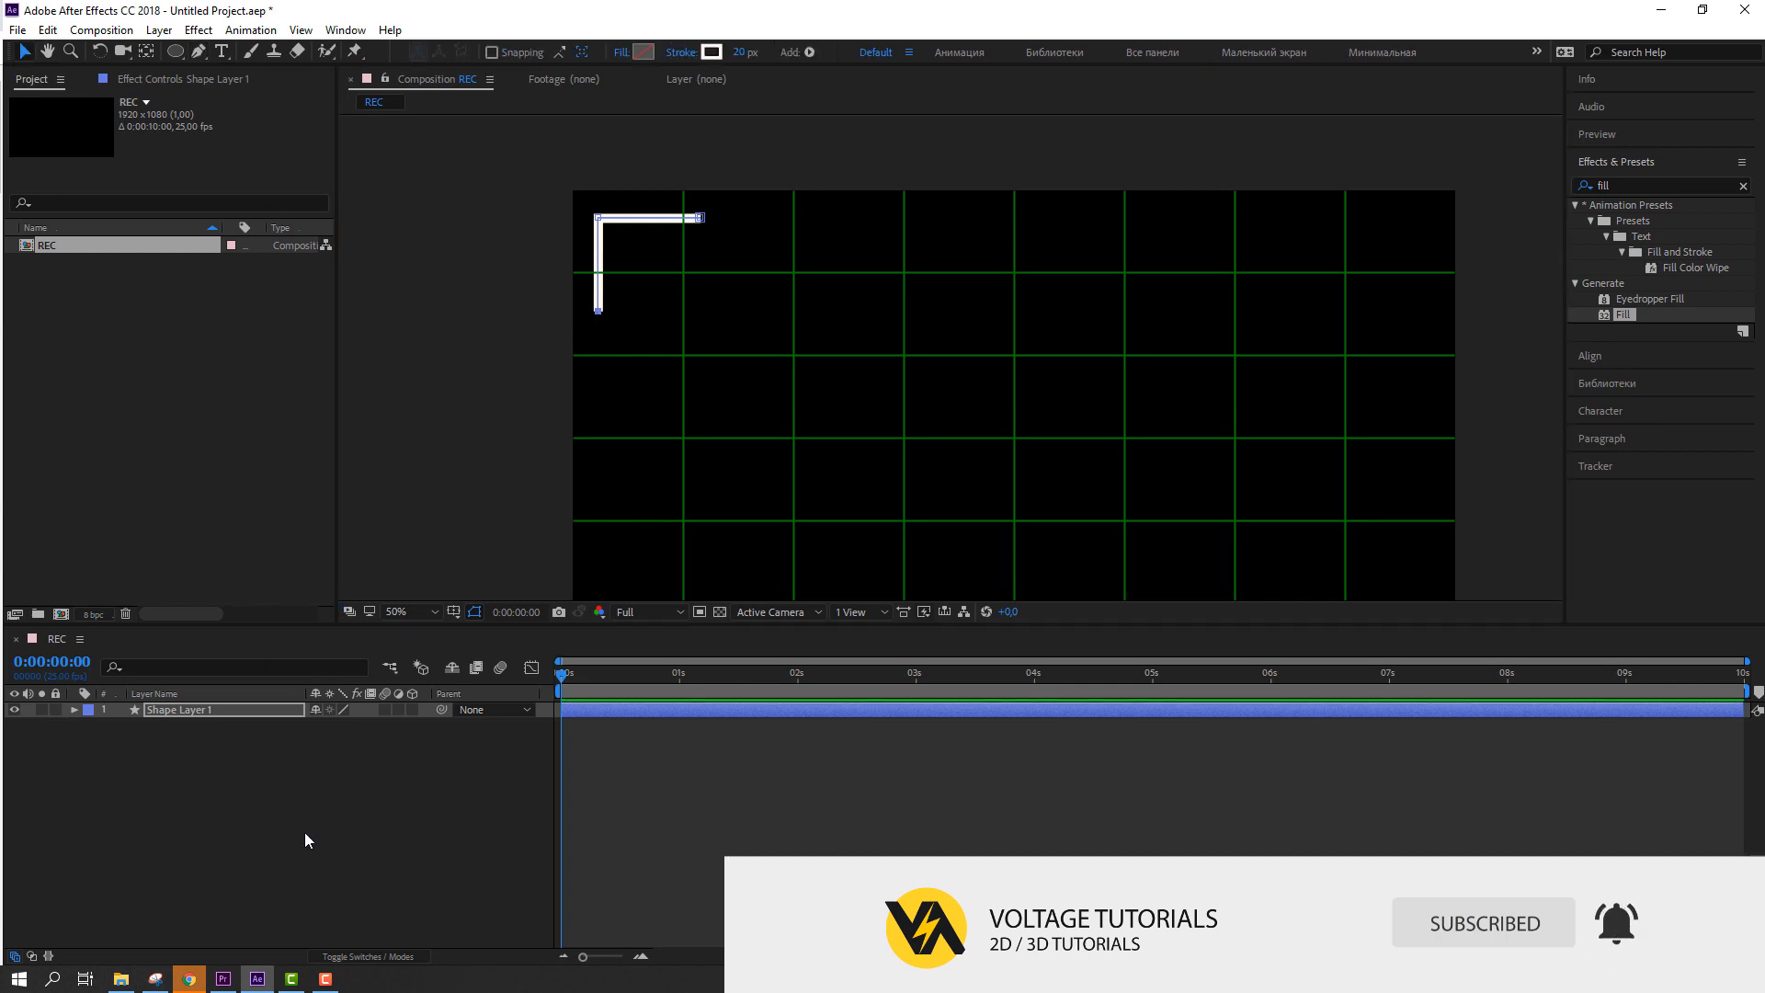
left_click(306, 831)
Step: Hide the proportional grid in the composition view
scroll(831, 472, "down", 4)
scroll(852, 453, "up", 2)
left_click_drag(852, 452, 745, 421)
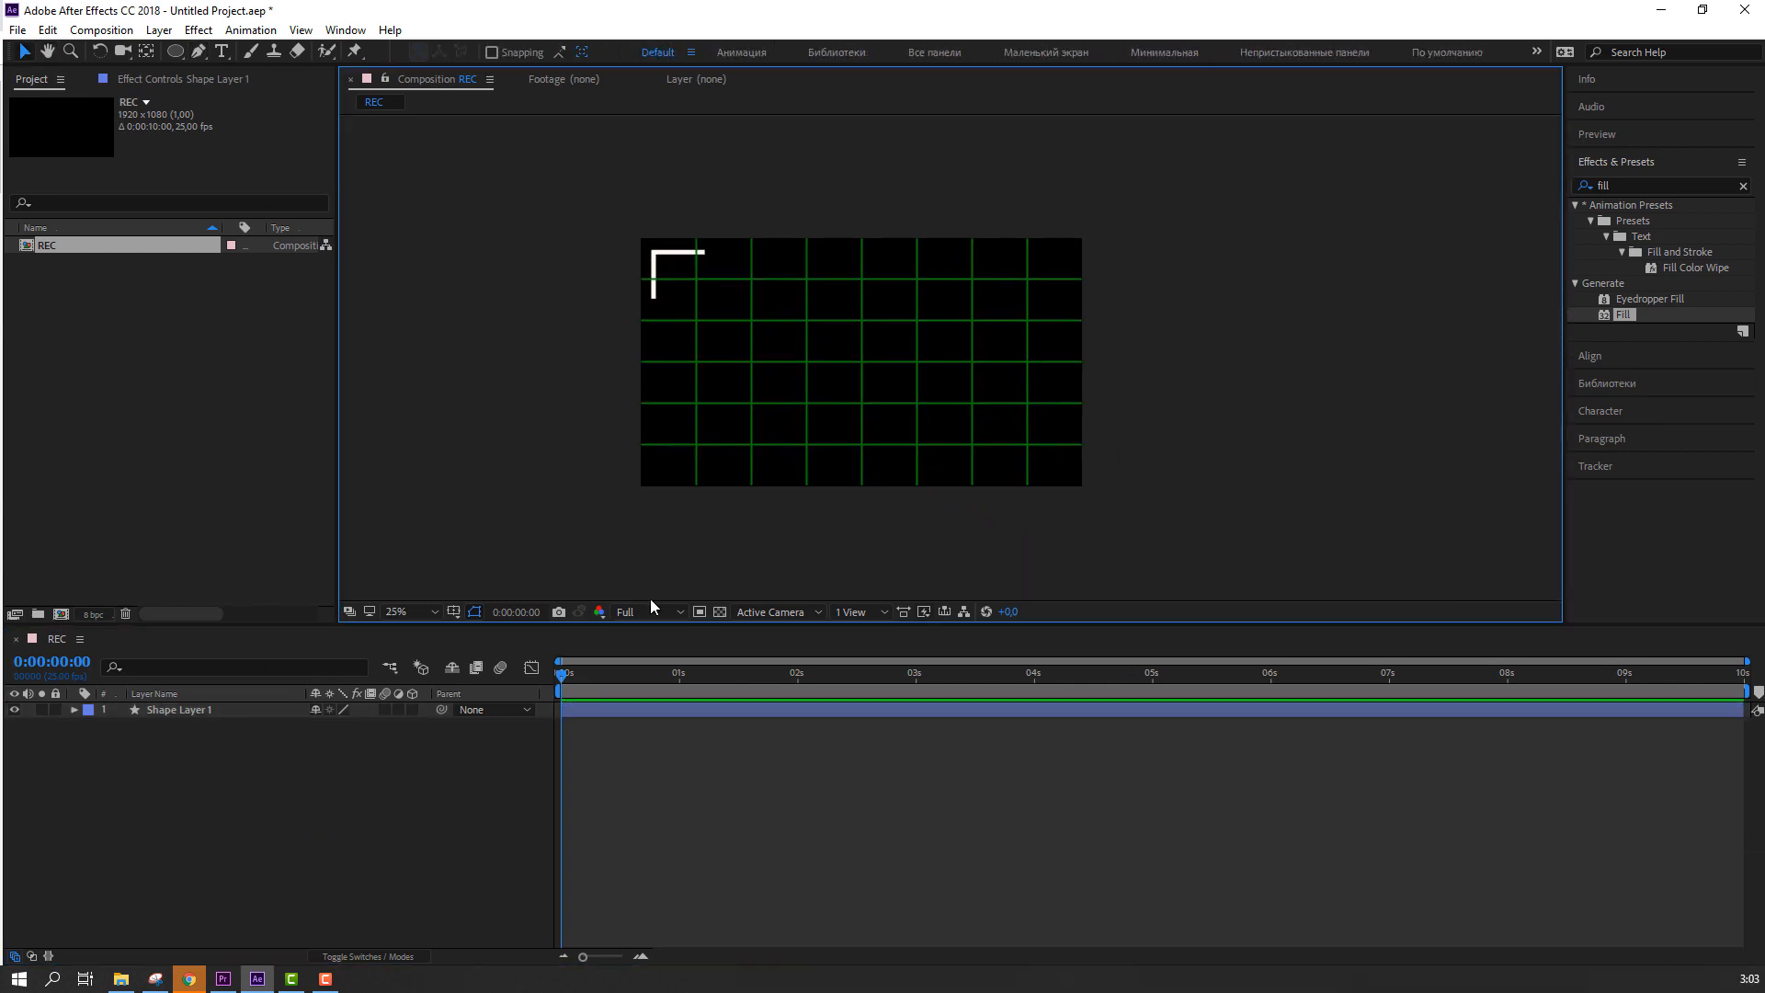
left_click(451, 612)
left_click(501, 653)
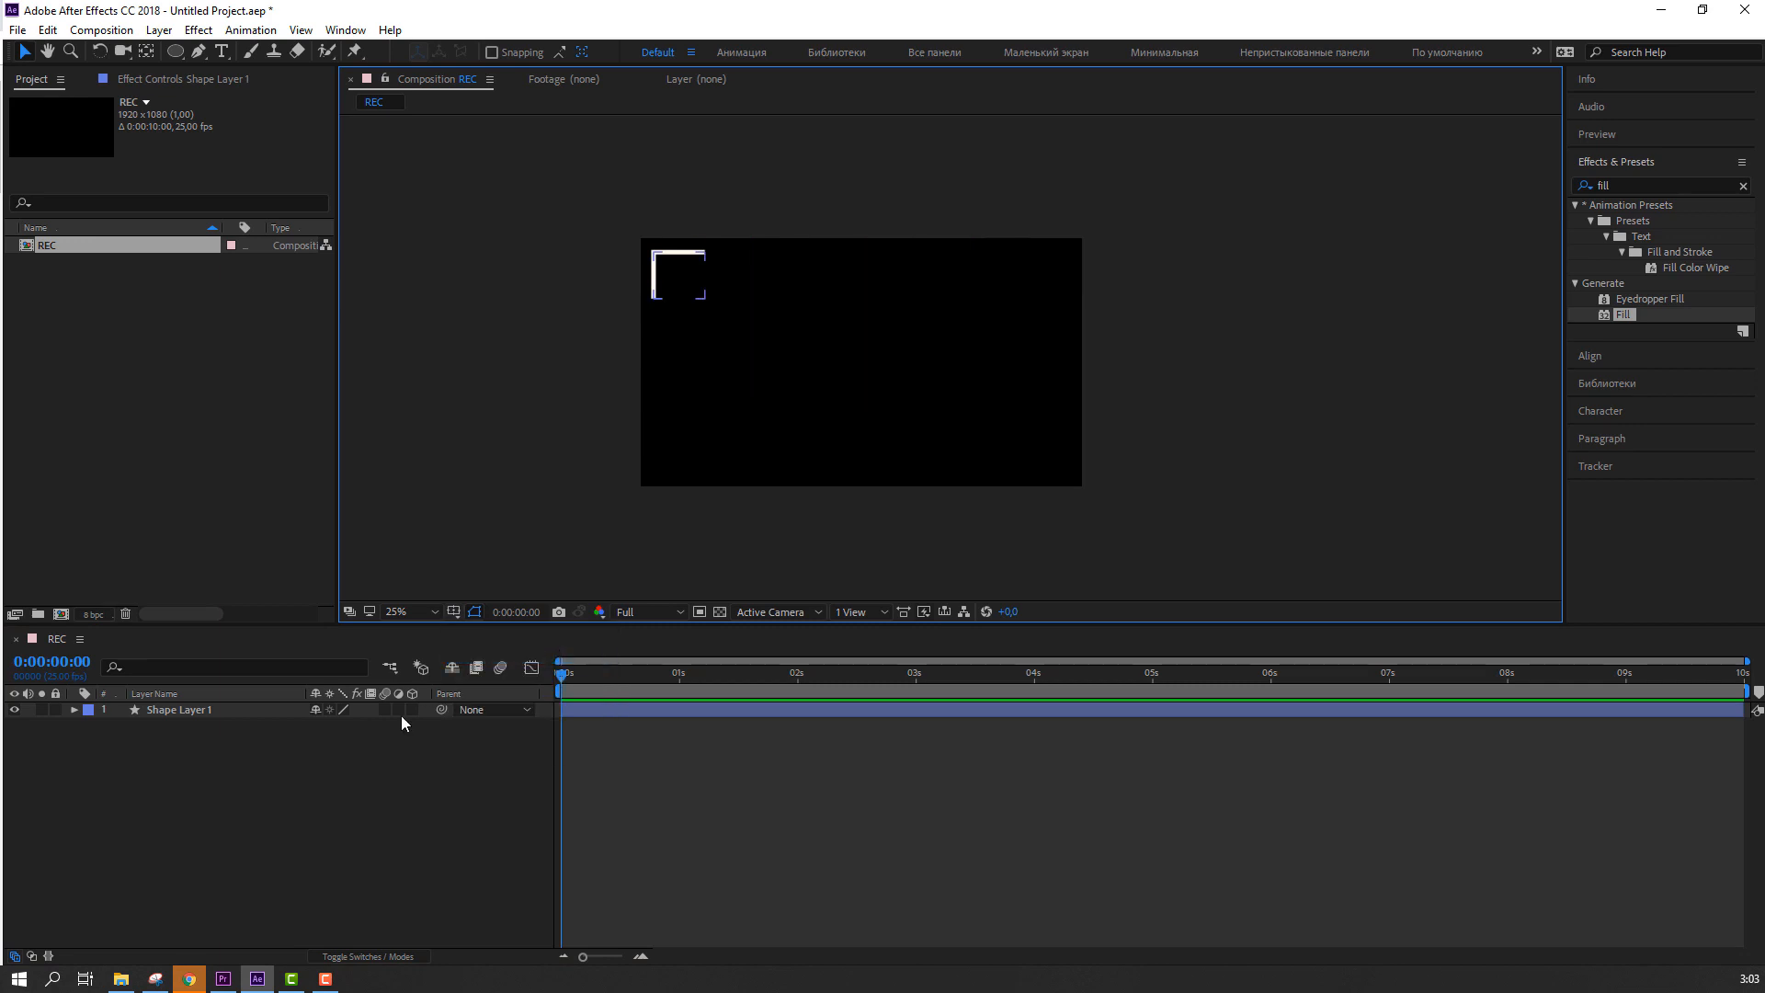
Step: Duplicate Shape Layer 1
left_click(198, 731)
left_click(207, 712)
key("ctrl+d")
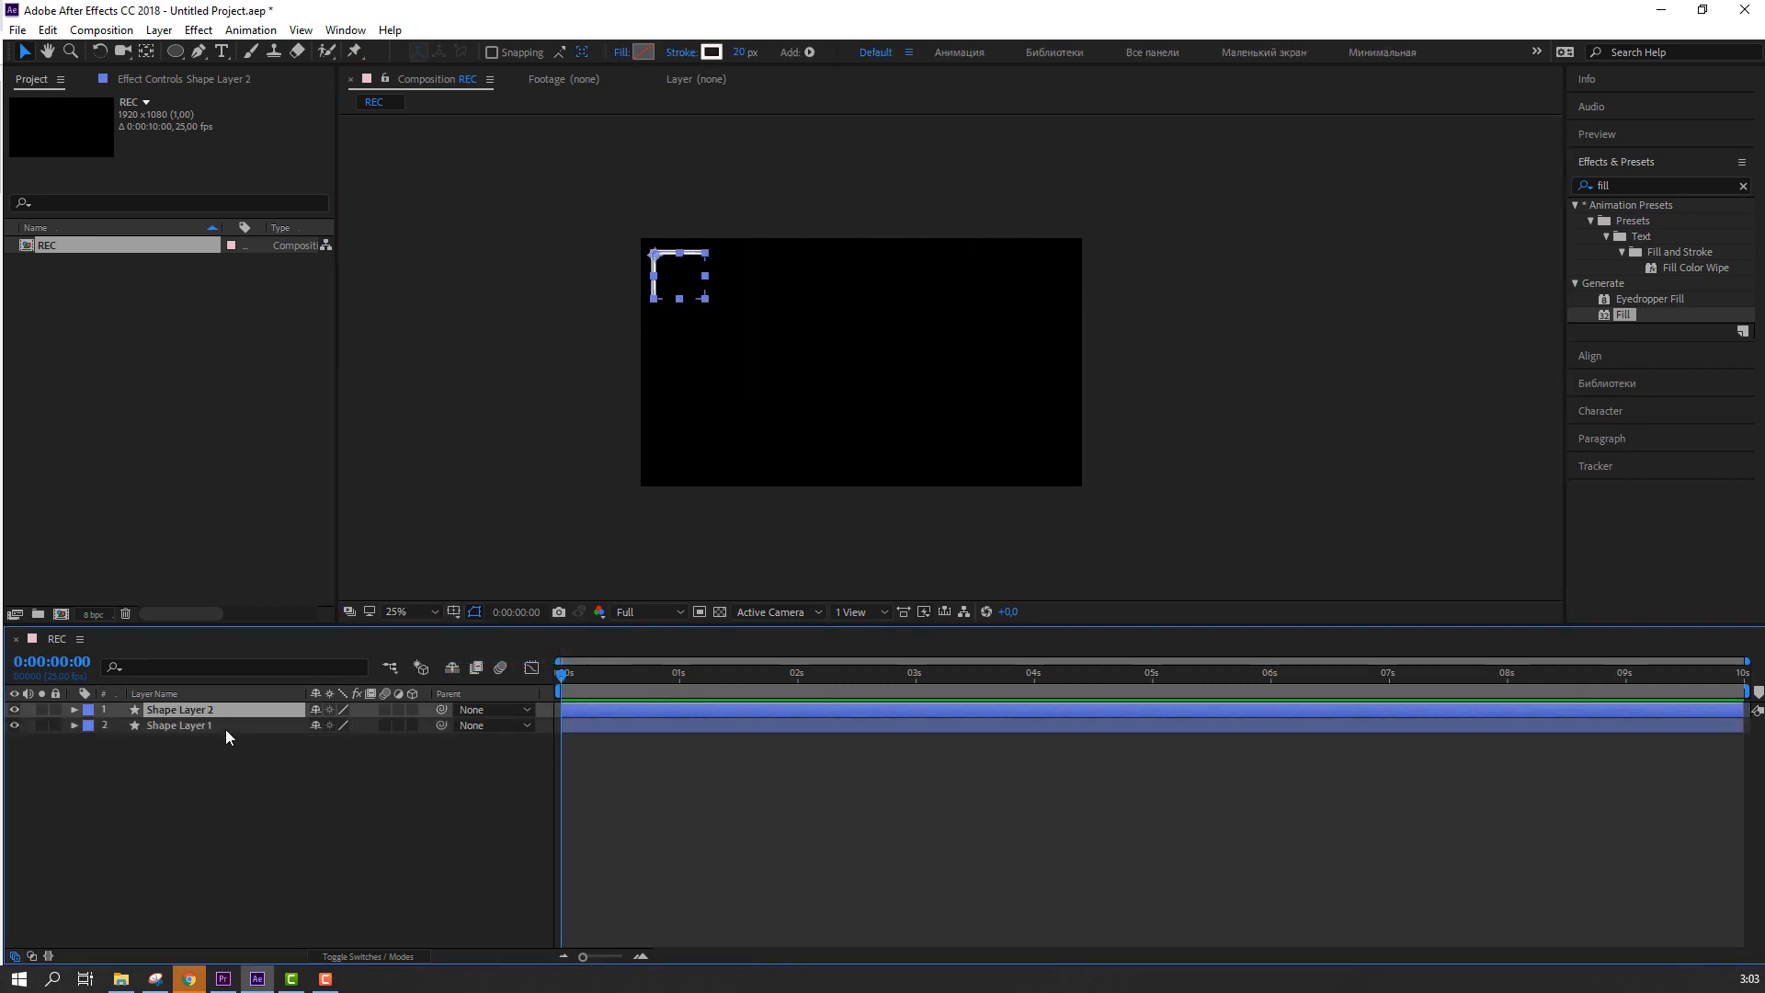
Step: Move the duplicated bracket horizontally to the right, clear of the original bracket
key("period")
key("period")
left_click_drag(498, 297, 556, 323)
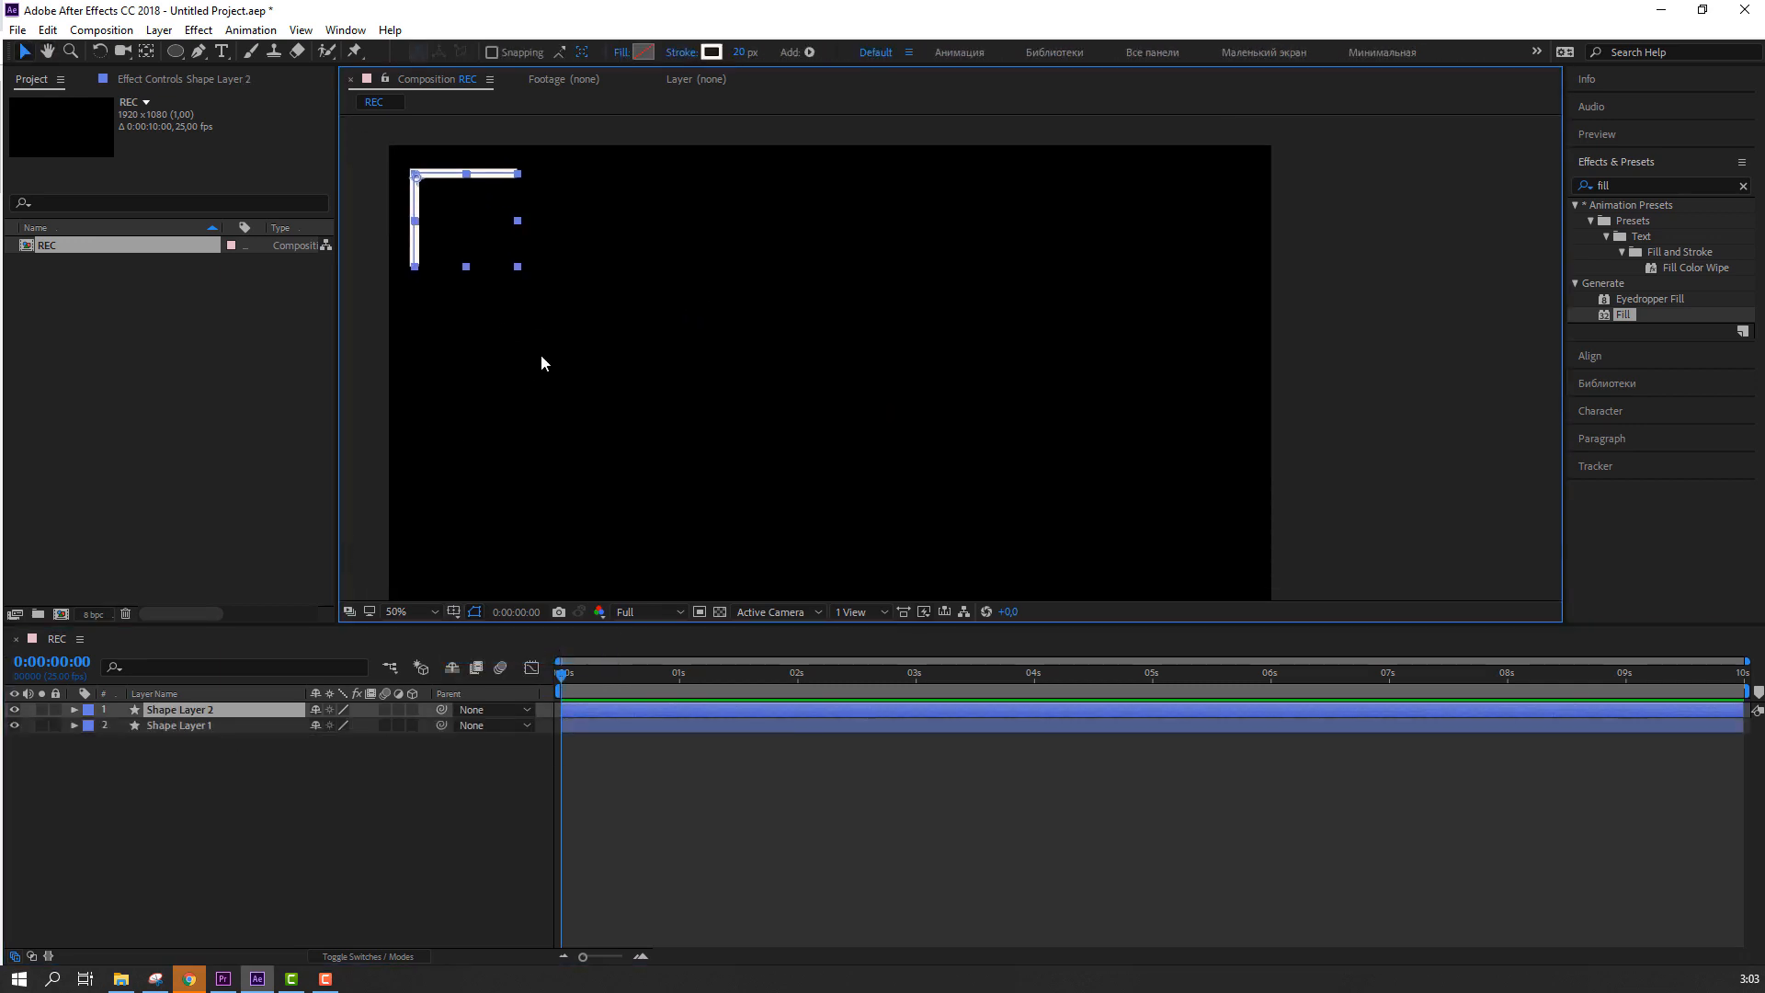
key("shift+Right")
key("shift+Right")
key("shift+Right")
key("shift+Right")
key("shift+Right")
key("shift+Right")
key("shift+Right")
key("shift+Right")
key("shift+Right")
key("shift+Right")
key("shift+Right")
key("shift+Right")
key("shift+Right")
key("shift+Right")
key("shift+Right")
key("shift+Right")
key("shift+Right")
key("shift+Right")
key("shift+Right")
key("shift+Right")
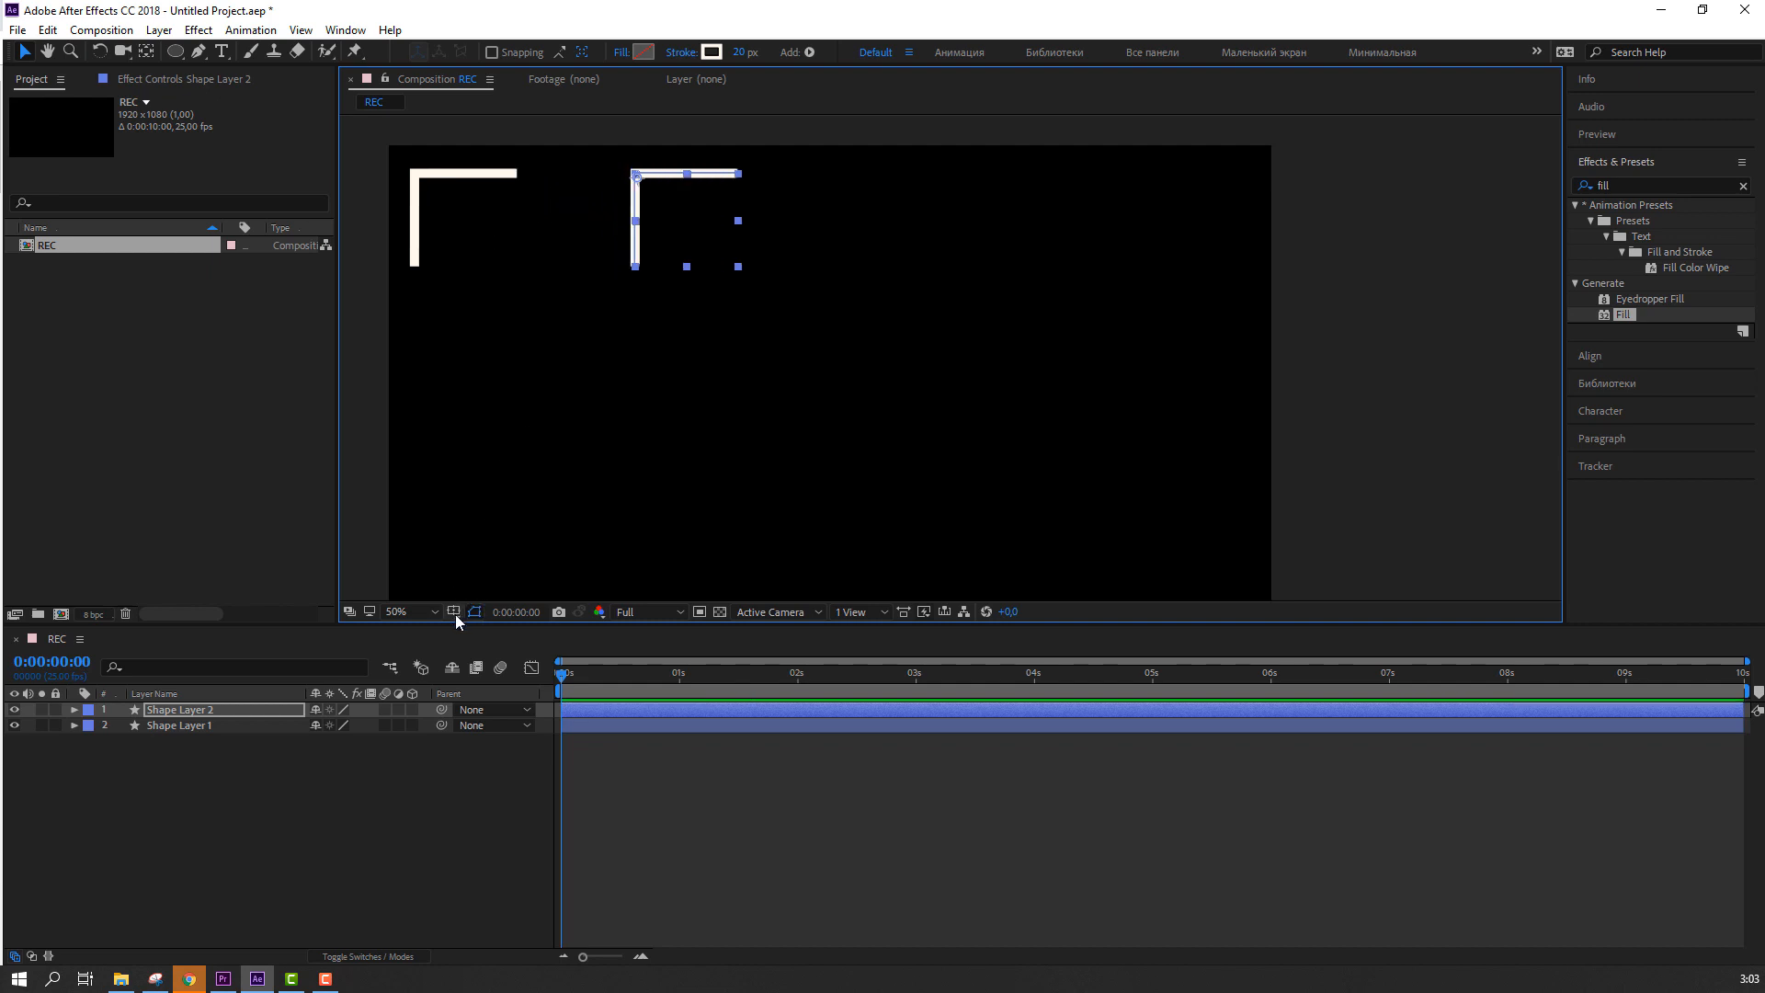
Step: Turn the proportional grid back on and move the duplicated bracket along the top to near the composition's right edge
left_click(455, 615)
left_click(497, 654)
key("shift+Right")
key("shift+Right")
key("shift+Right")
key("shift+Right")
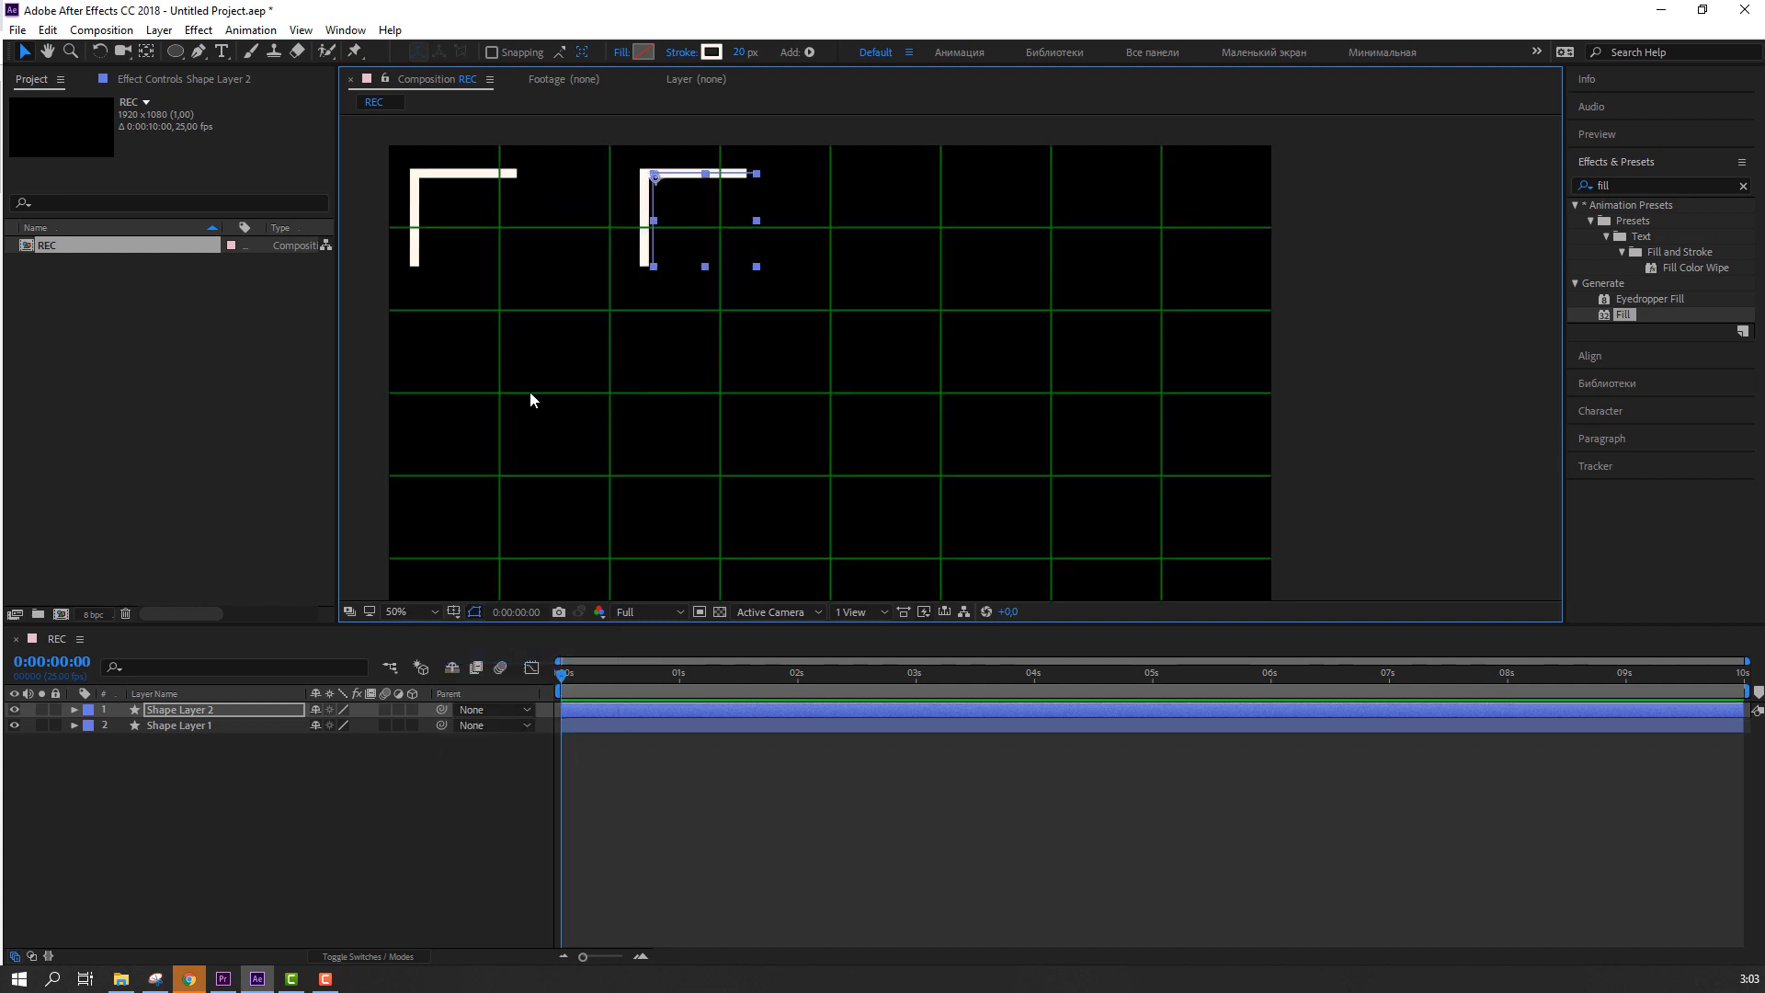
key("shift+Right")
key("shift+Right")
key("shift+Right")
key("shift+Right")
key("shift+Right")
key("shift+Right")
key("shift+Right")
key("shift+Right")
key("shift+Right")
key("shift+Right")
key("shift+Right")
key("shift+Right")
key("shift+Right")
key("shift+Right")
key("shift+Right")
key("shift+Right")
key("shift+Right")
key("shift+Right")
key("shift+Right")
key("shift+Right")
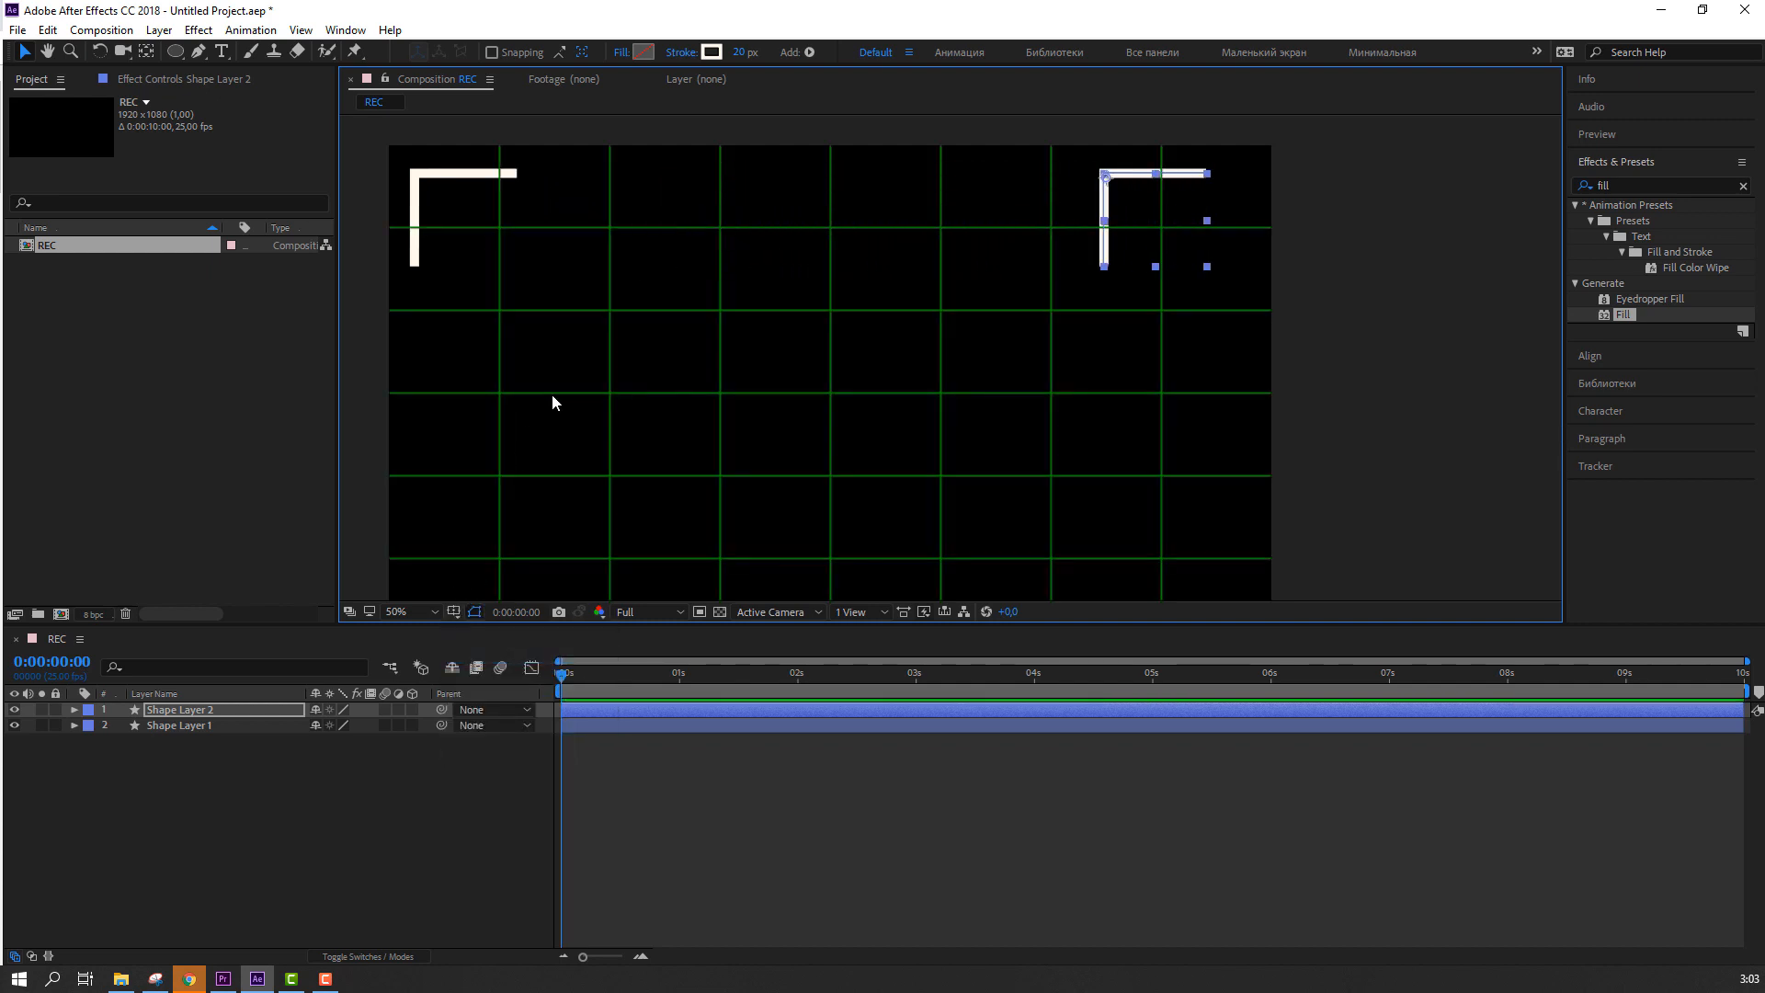
key("shift+Right")
key("shift+Right")
key("shift+Right")
key("shift+Right")
key("shift+Right")
key("shift+Right")
Step: Flip Shape Layer 2 horizontally and shift it further right so it forms the top-right corner bracket
right_click(170, 710)
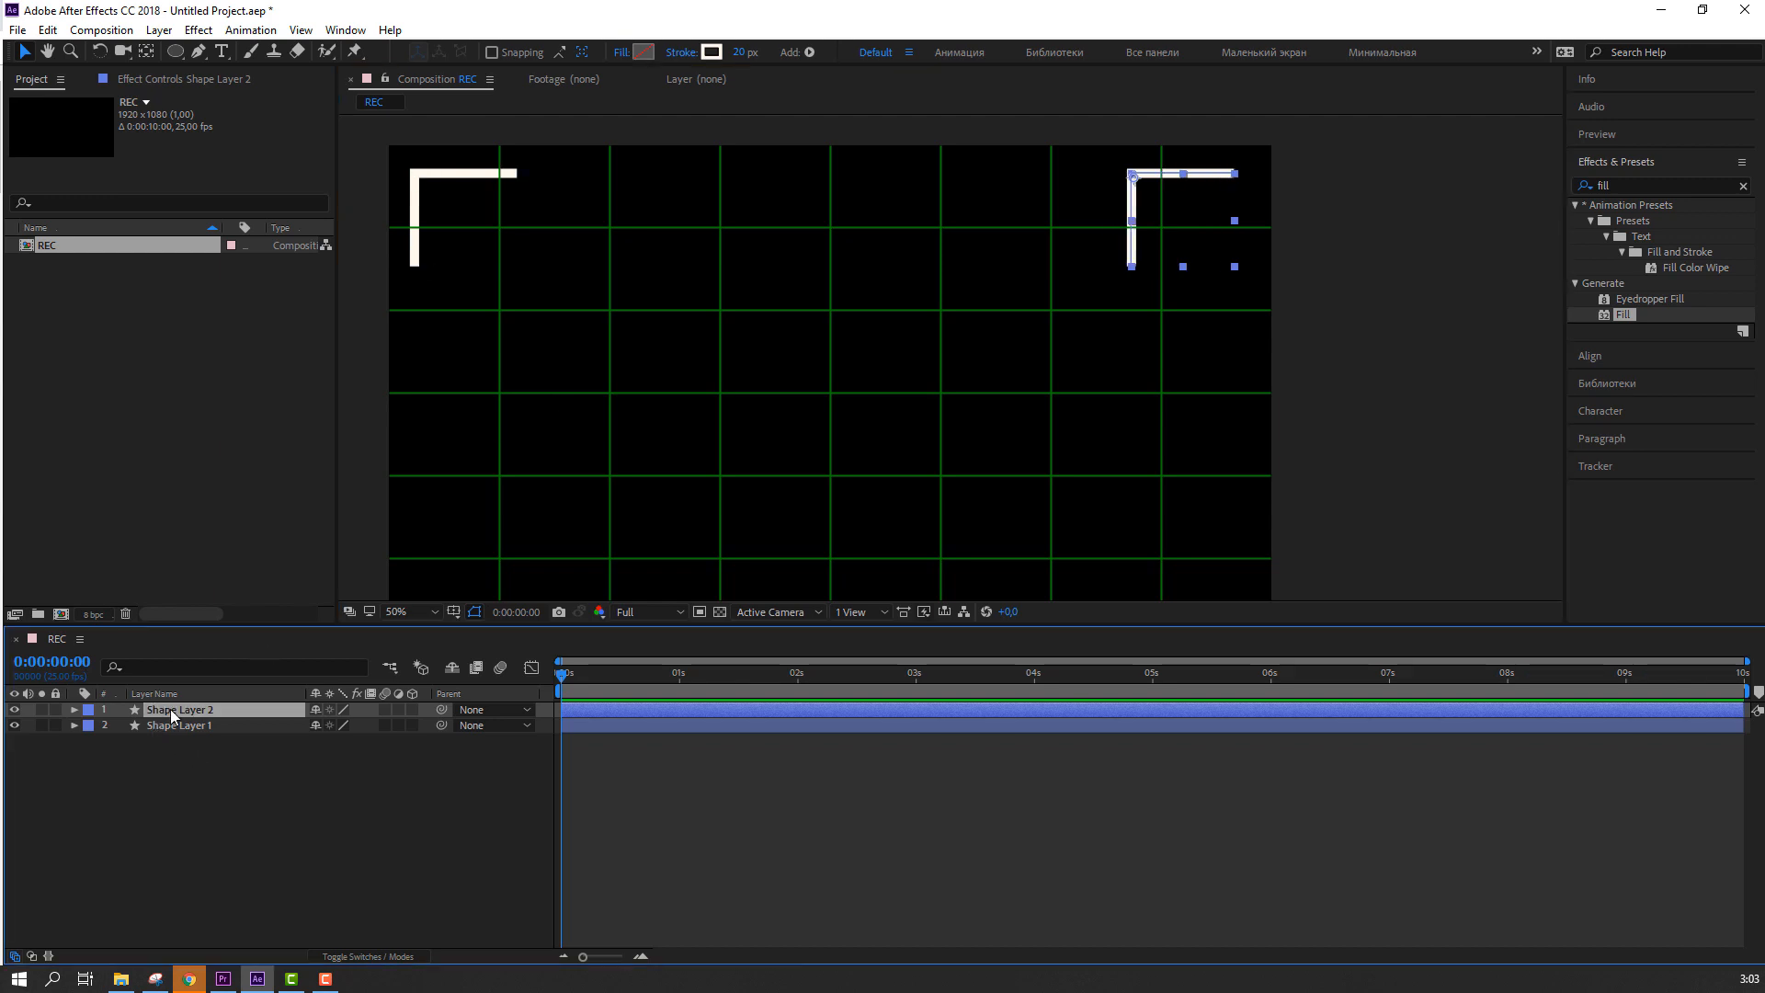
mouse_move(348, 297)
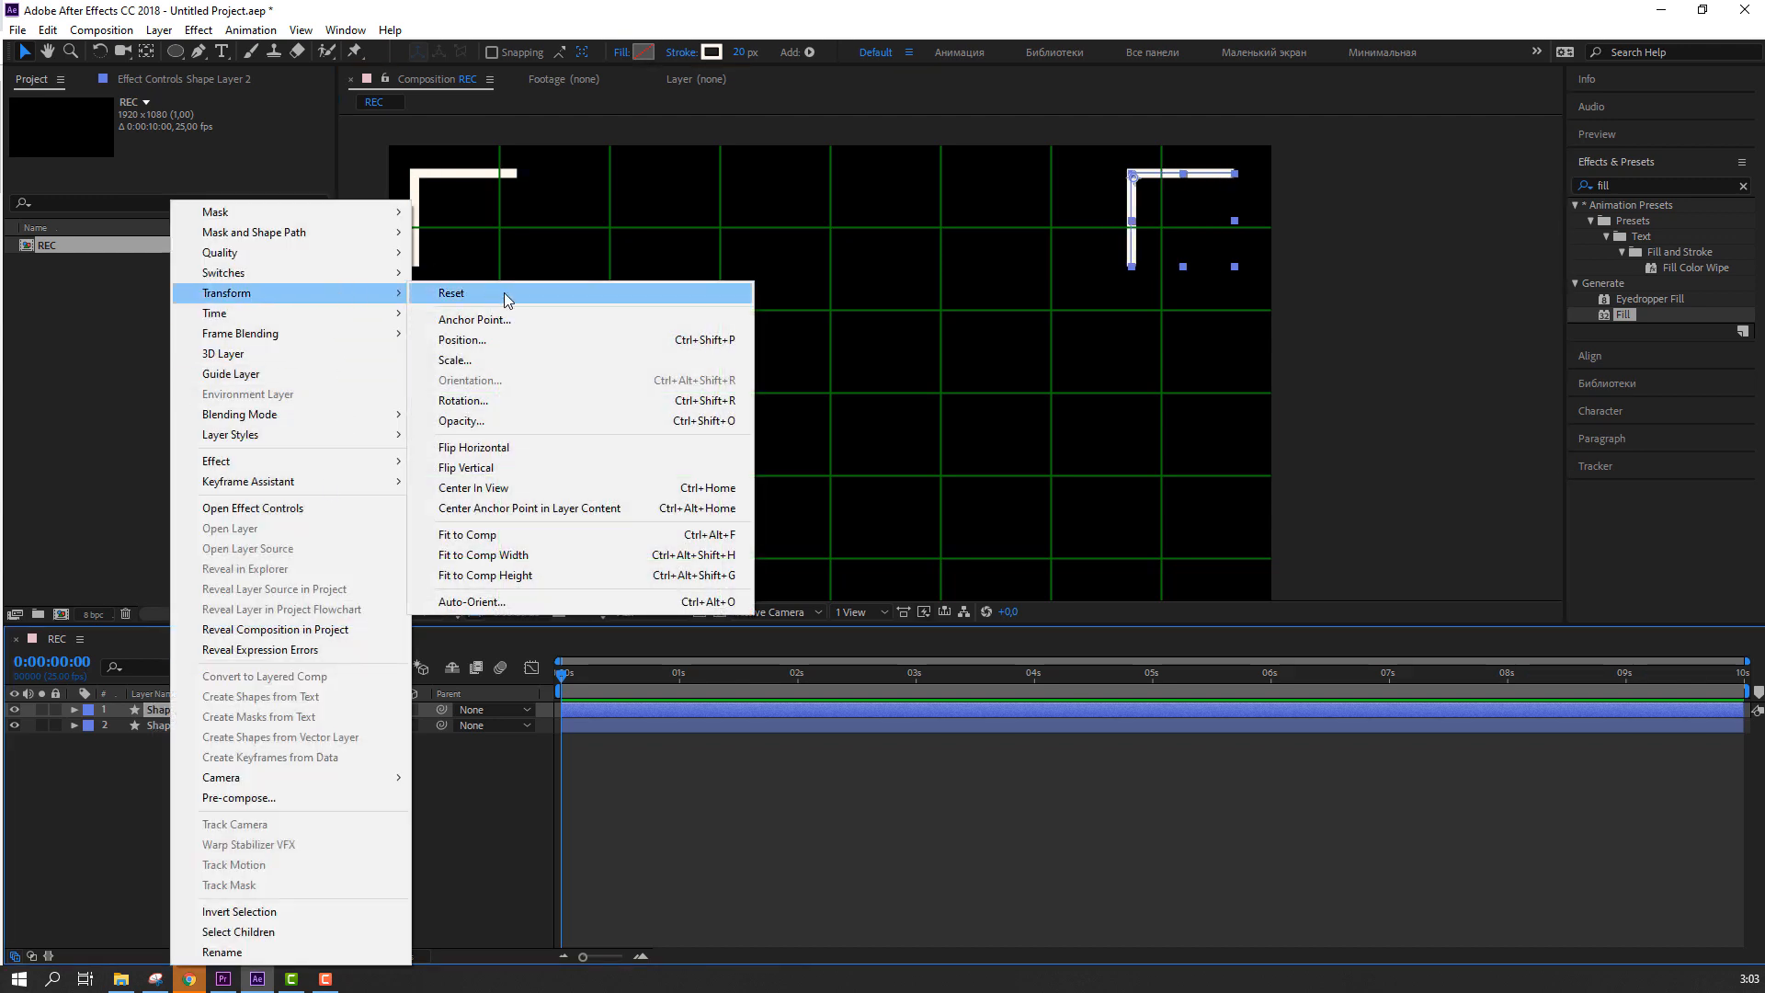
left_click(484, 448)
key("shift+Right")
key("shift+Right")
key("shift+Right")
key("shift+Right")
key("shift+Right")
key("shift+Right")
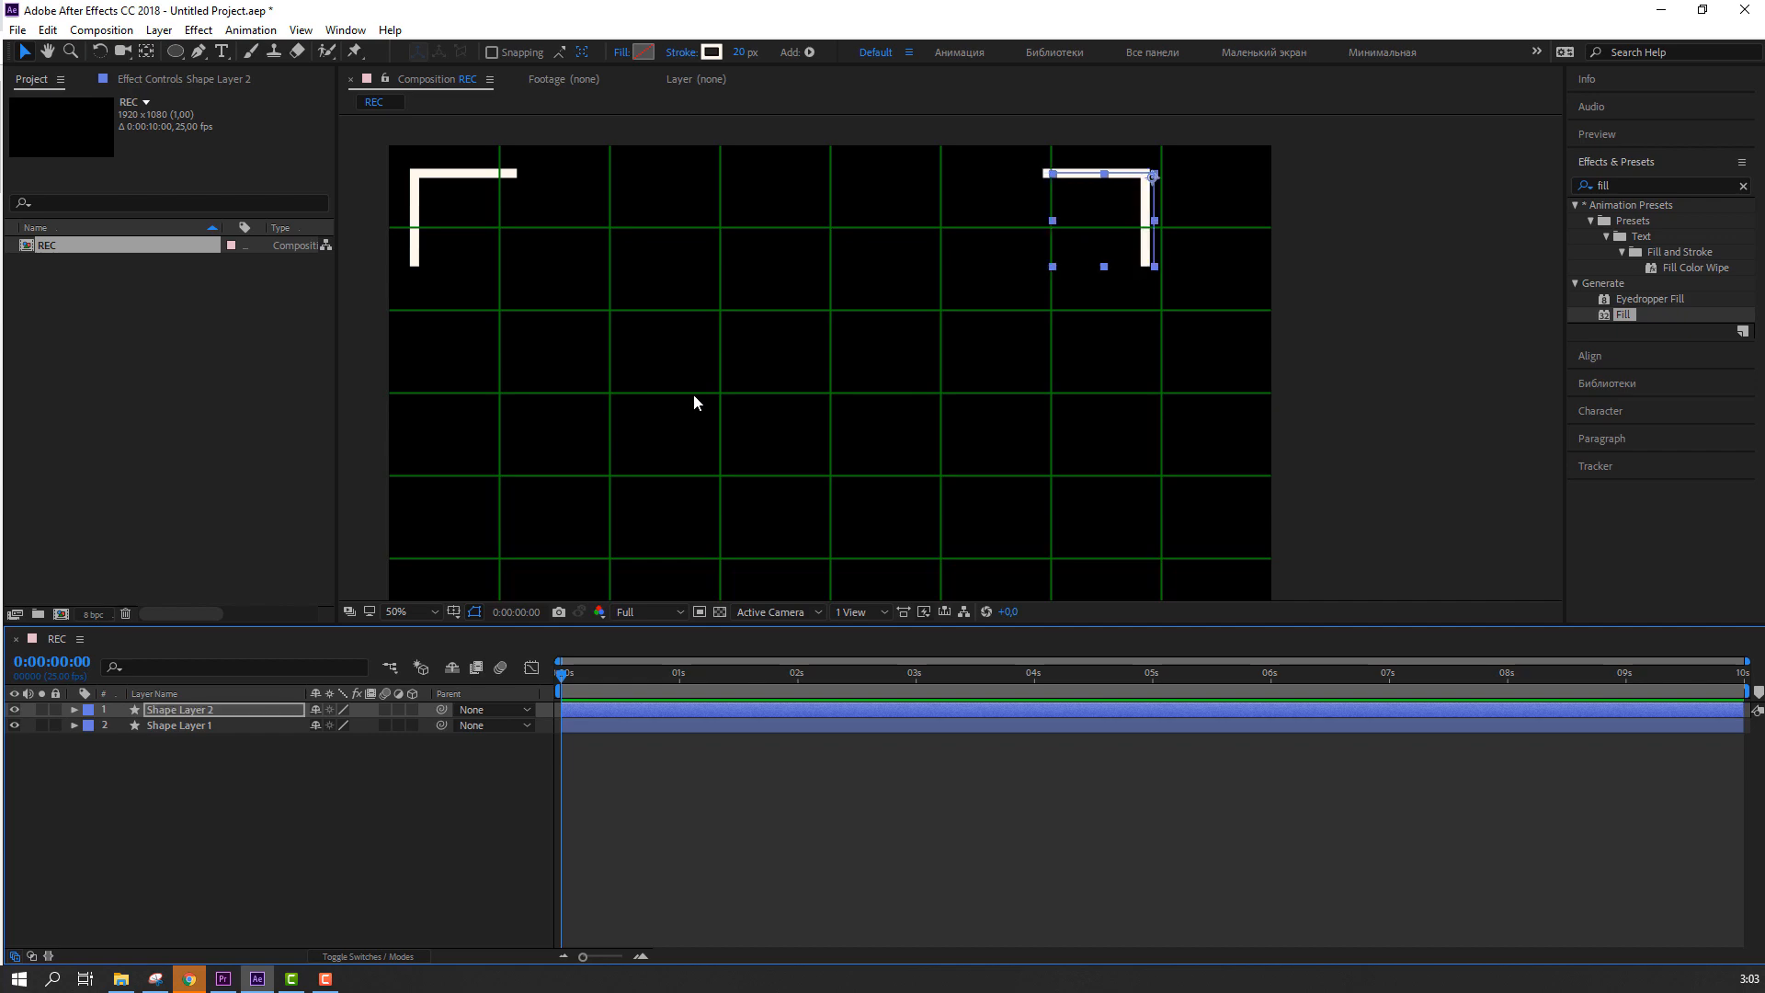
Step: Switch the overlay to the standard grid and examine the left bracket's distance from the composition's edge
left_click(453, 612)
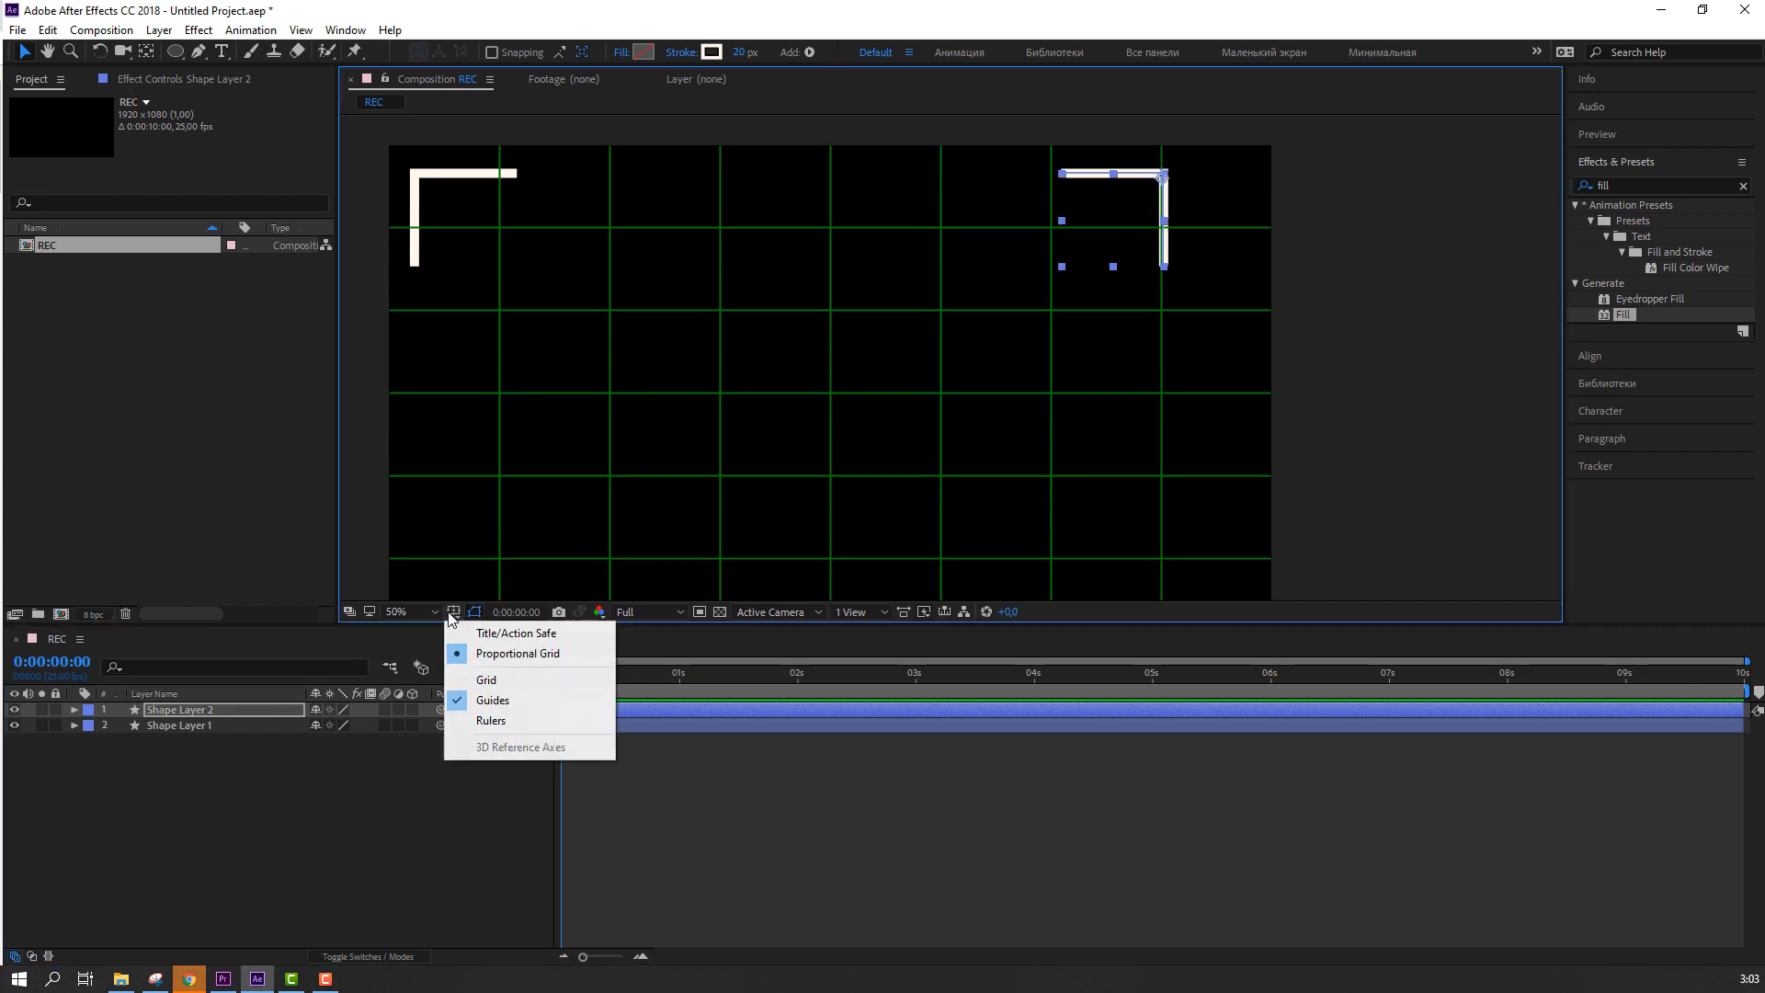
left_click(469, 682)
key("h")
left_click_drag(359, 157, 688, 314)
key("v")
scroll(688, 315, "up", 6)
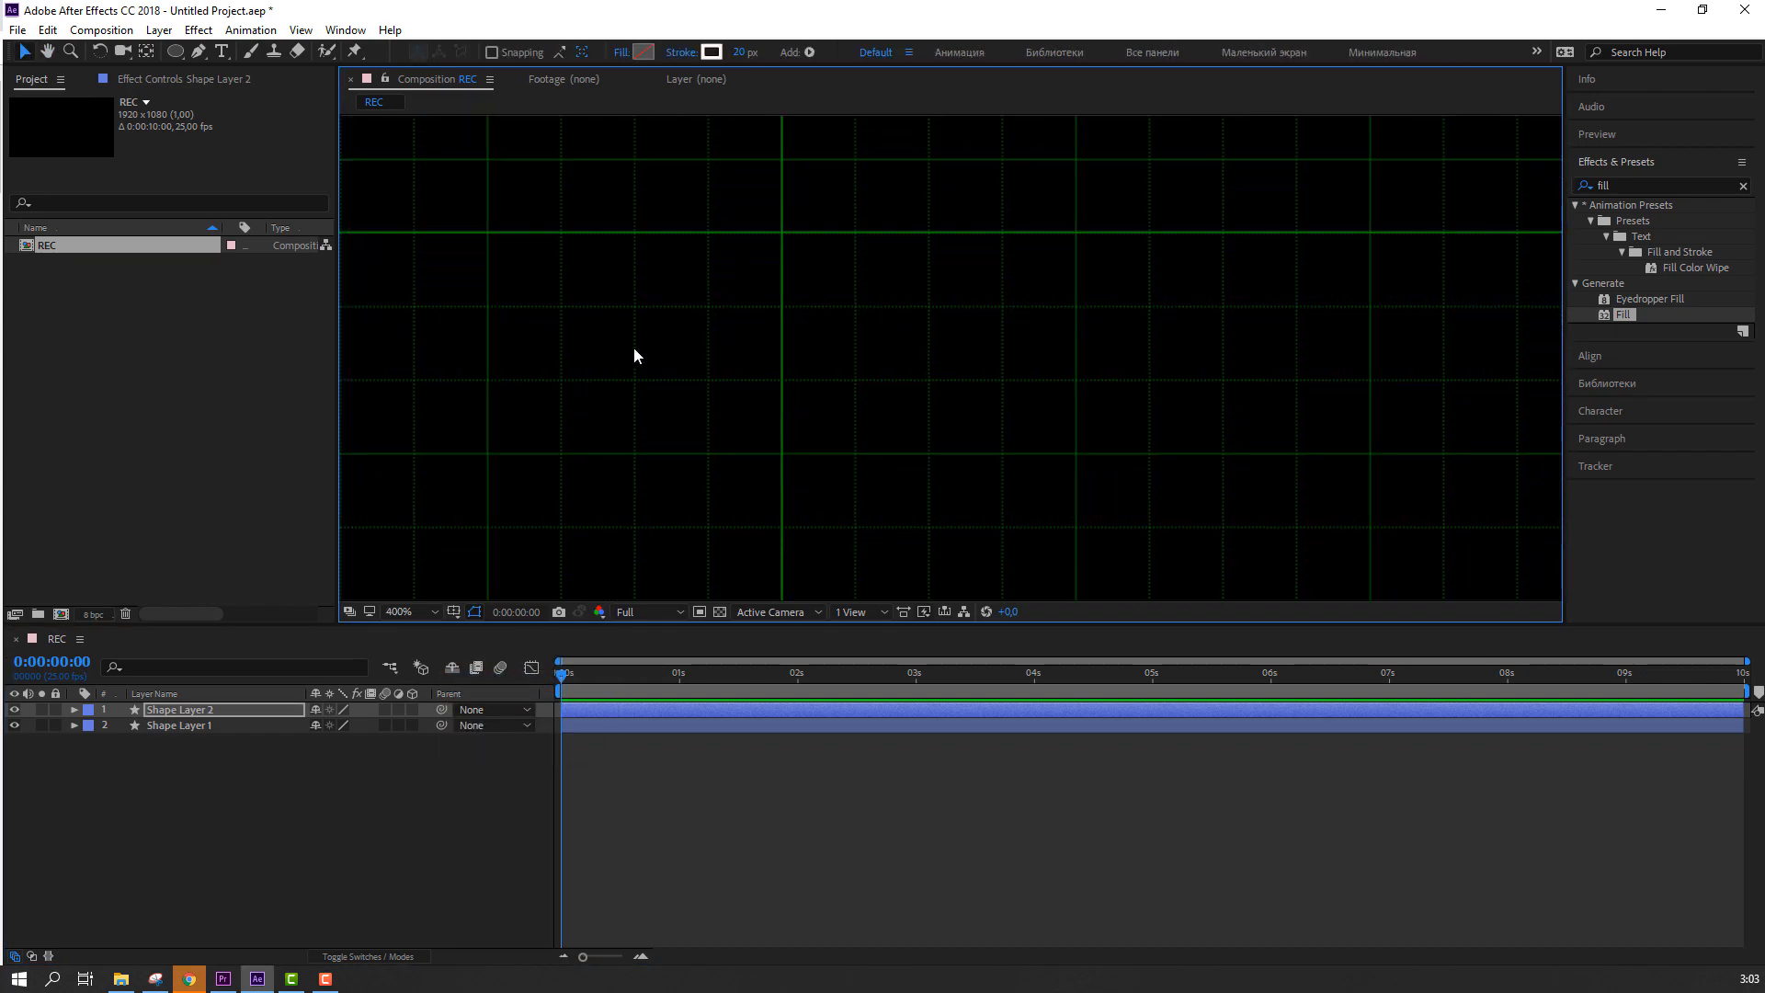
scroll(686, 369, "left", 5)
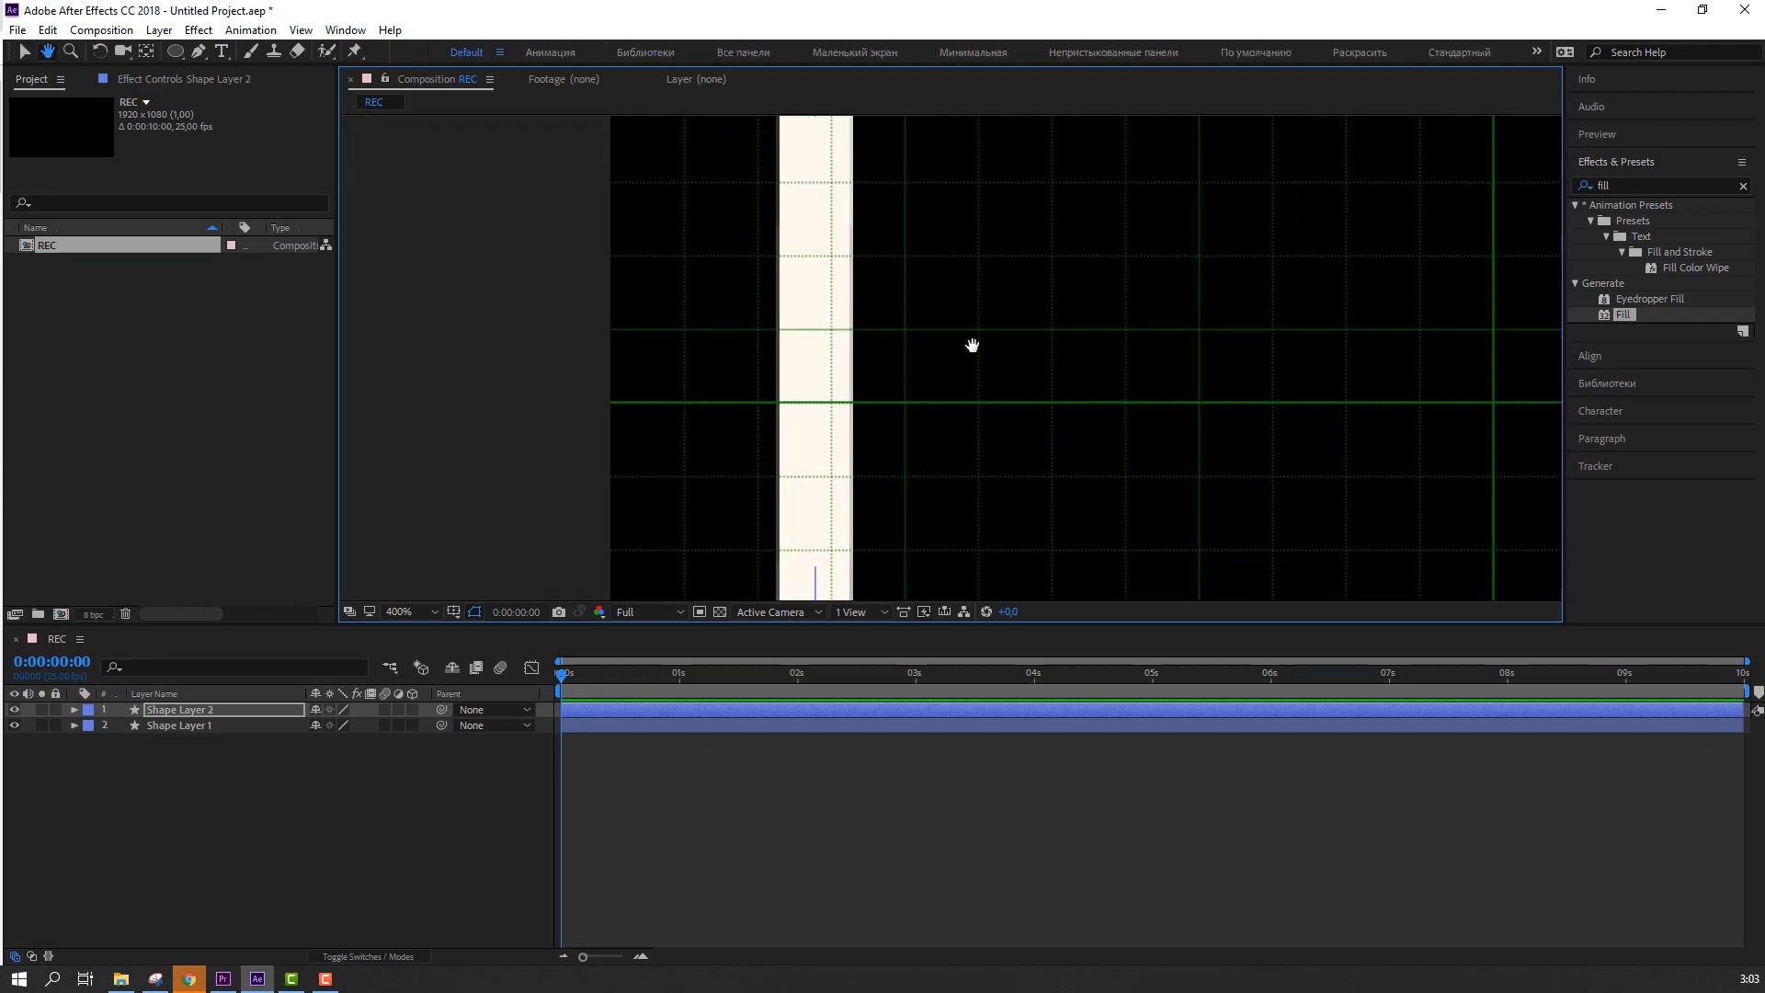
scroll(969, 401, "down", 6)
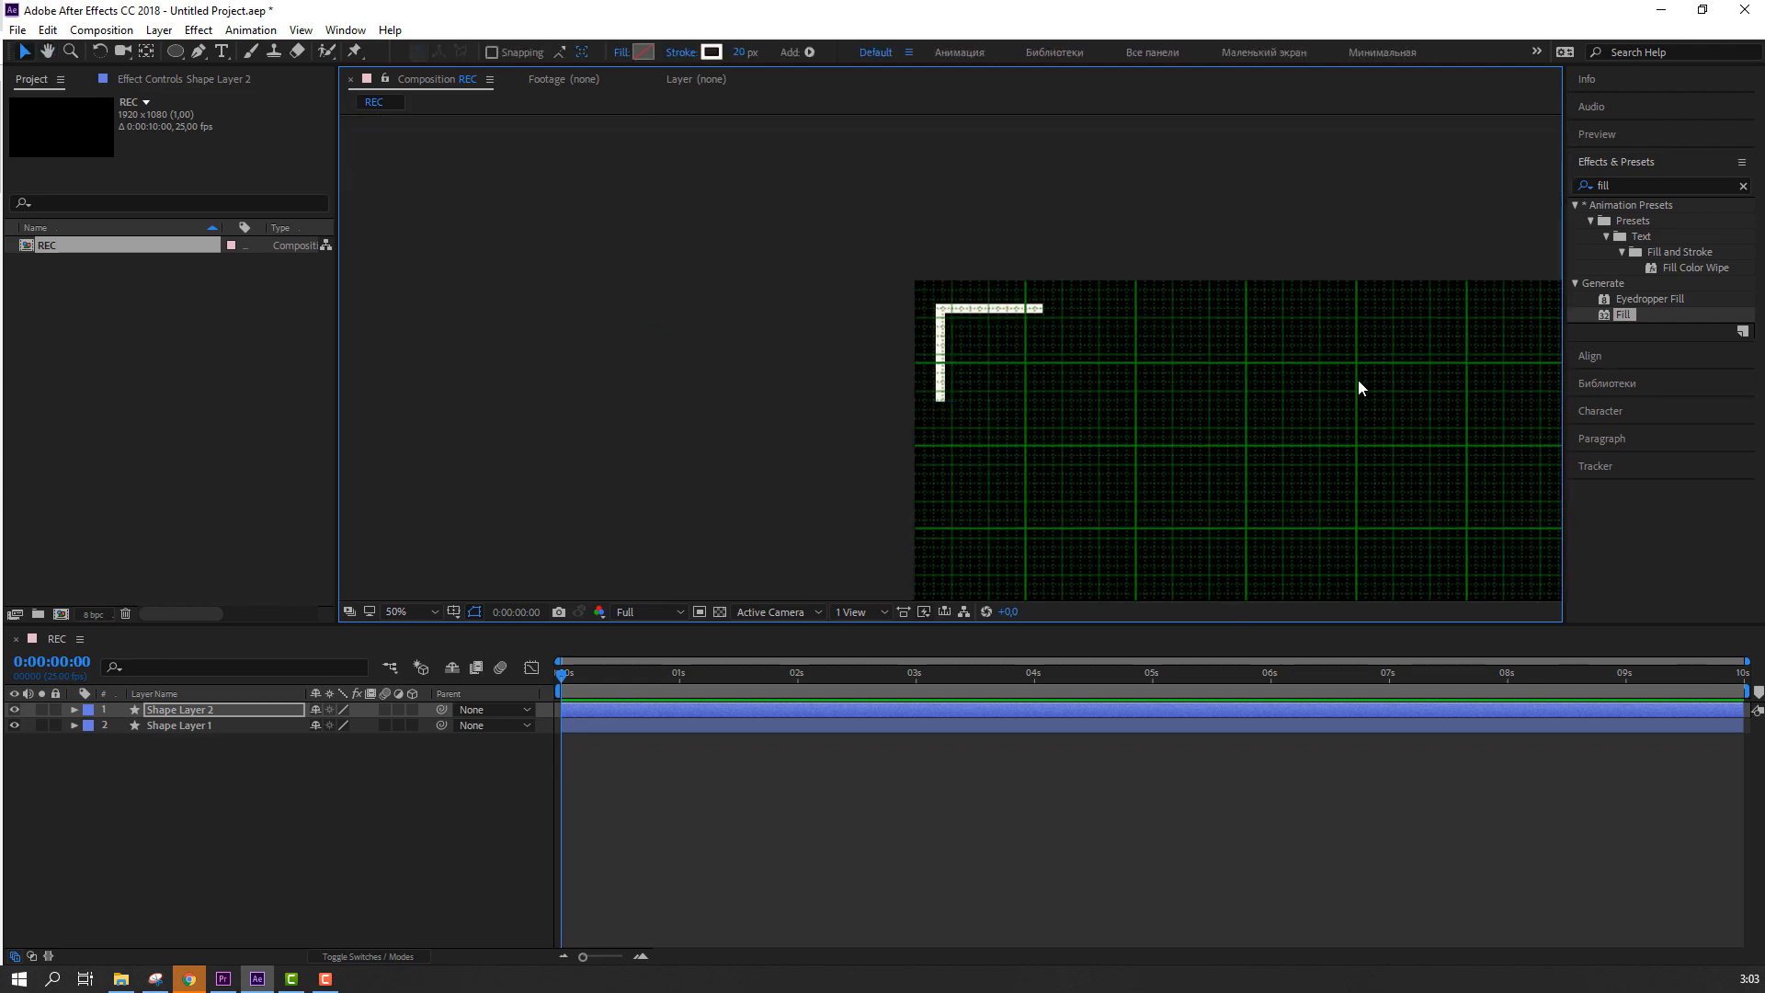
Step: Move the flipped bracket right until it sits close to the composition's right edge
scroll(623, 383, "right", 4)
scroll(1147, 410, "up", 2)
scroll(1094, 405, "up", 2)
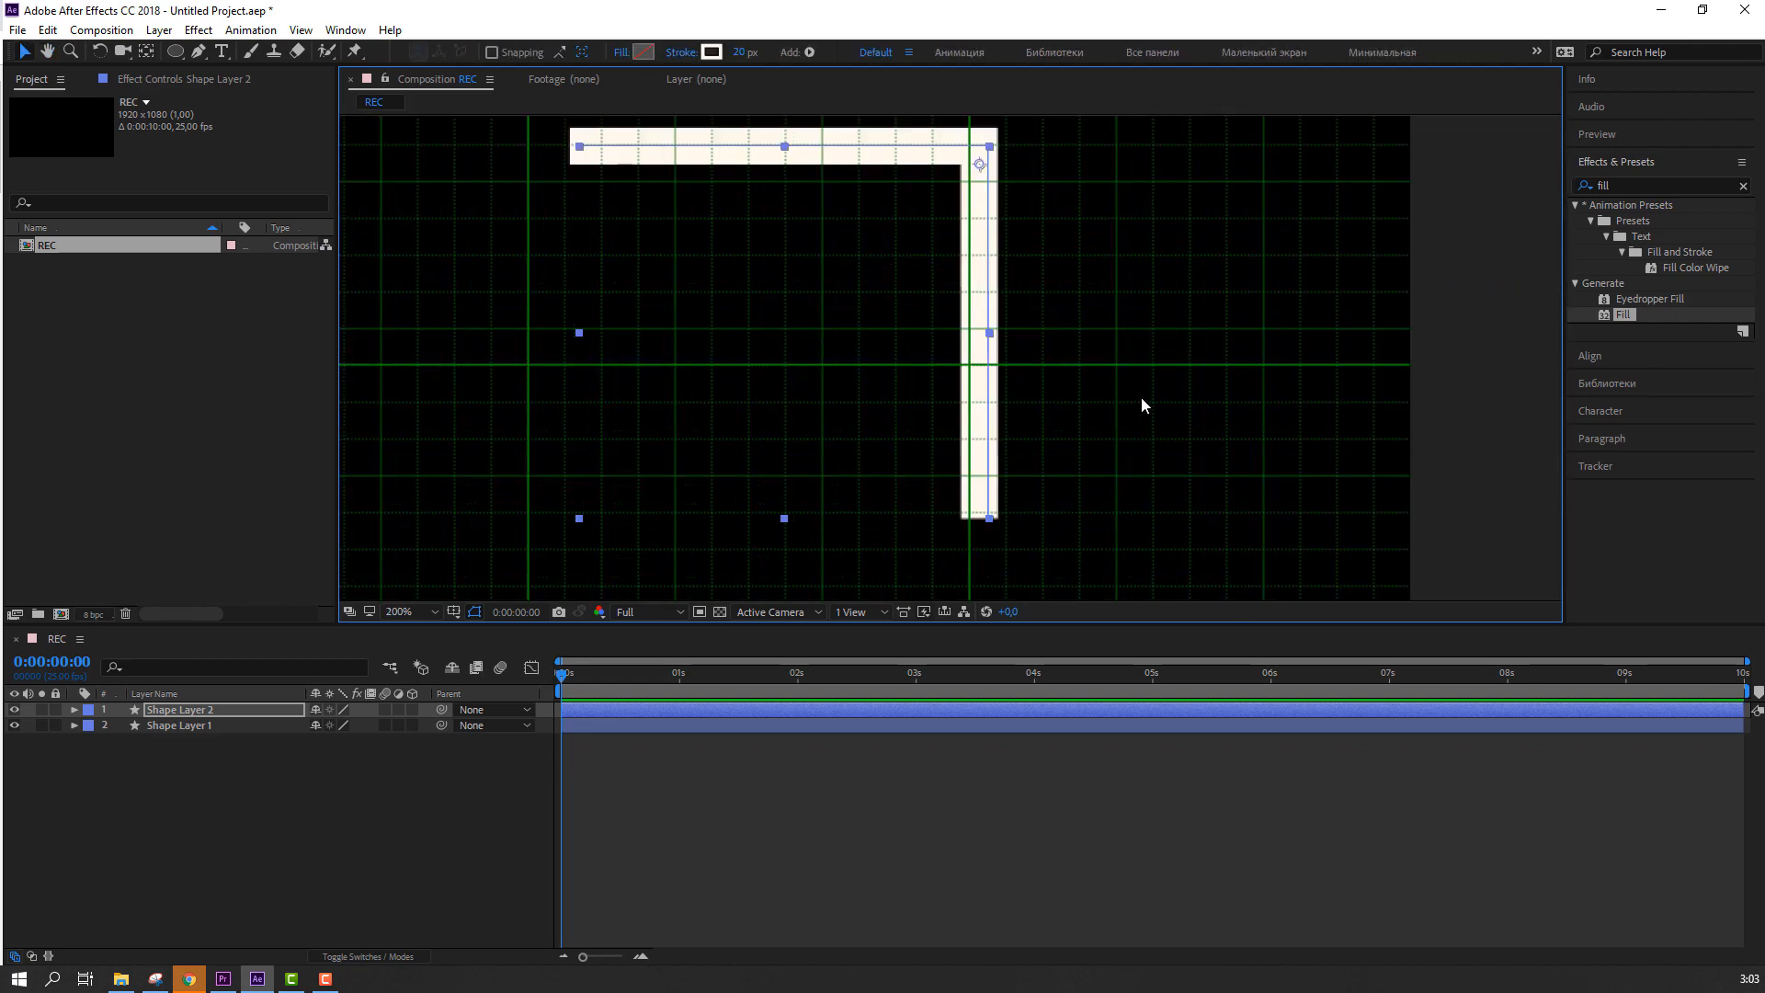
scroll(1140, 397, "left", 3)
left_click_drag(1062, 366, 702, 359)
key("shift+Right")
key("shift+Right")
key("shift+Right")
key("shift+Right")
key("shift+Right")
key("shift+Right")
key("shift+Right")
key("shift+Right")
key("shift+Right")
key("shift+Right")
key("shift+Right")
key("shift+Right")
key("shift+Right")
key("shift+Right")
key("shift+Right")
key("shift+Right")
key("shift+Right")
key("shift+Right")
key("shift+Right")
key("shift+Right")
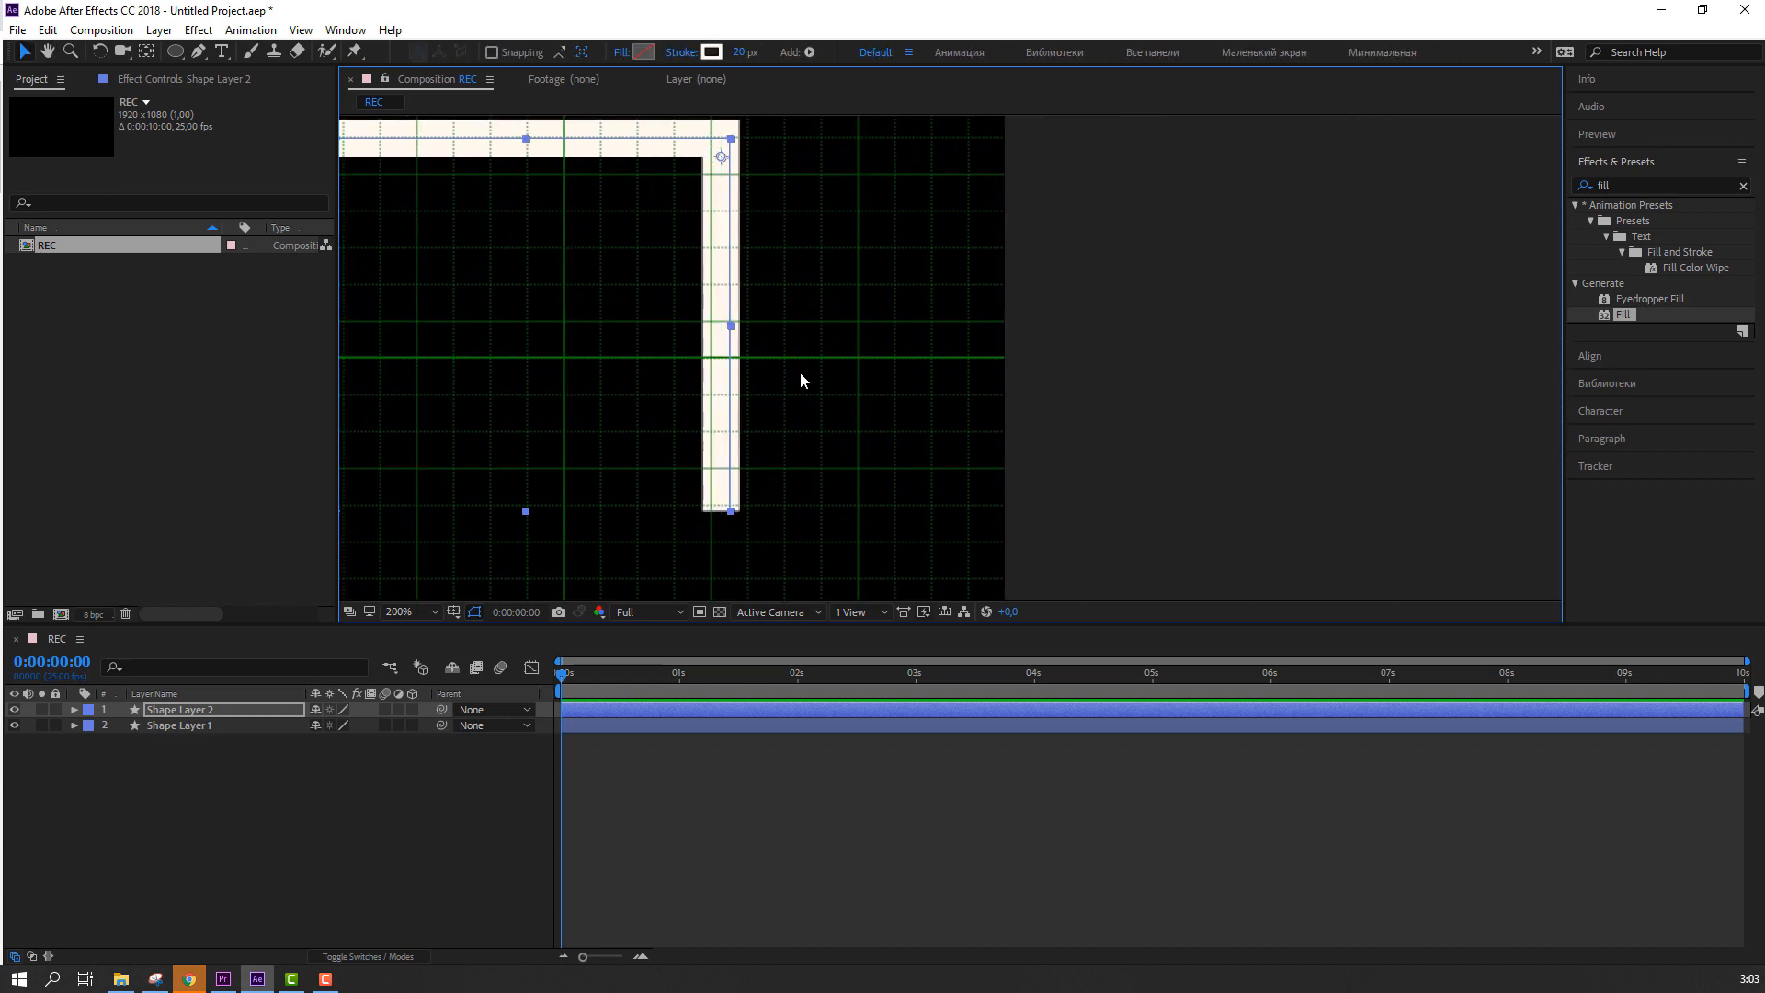
key("shift+Right")
key("shift+Right")
key("shift+Right")
key("shift+Right")
key("shift+Right")
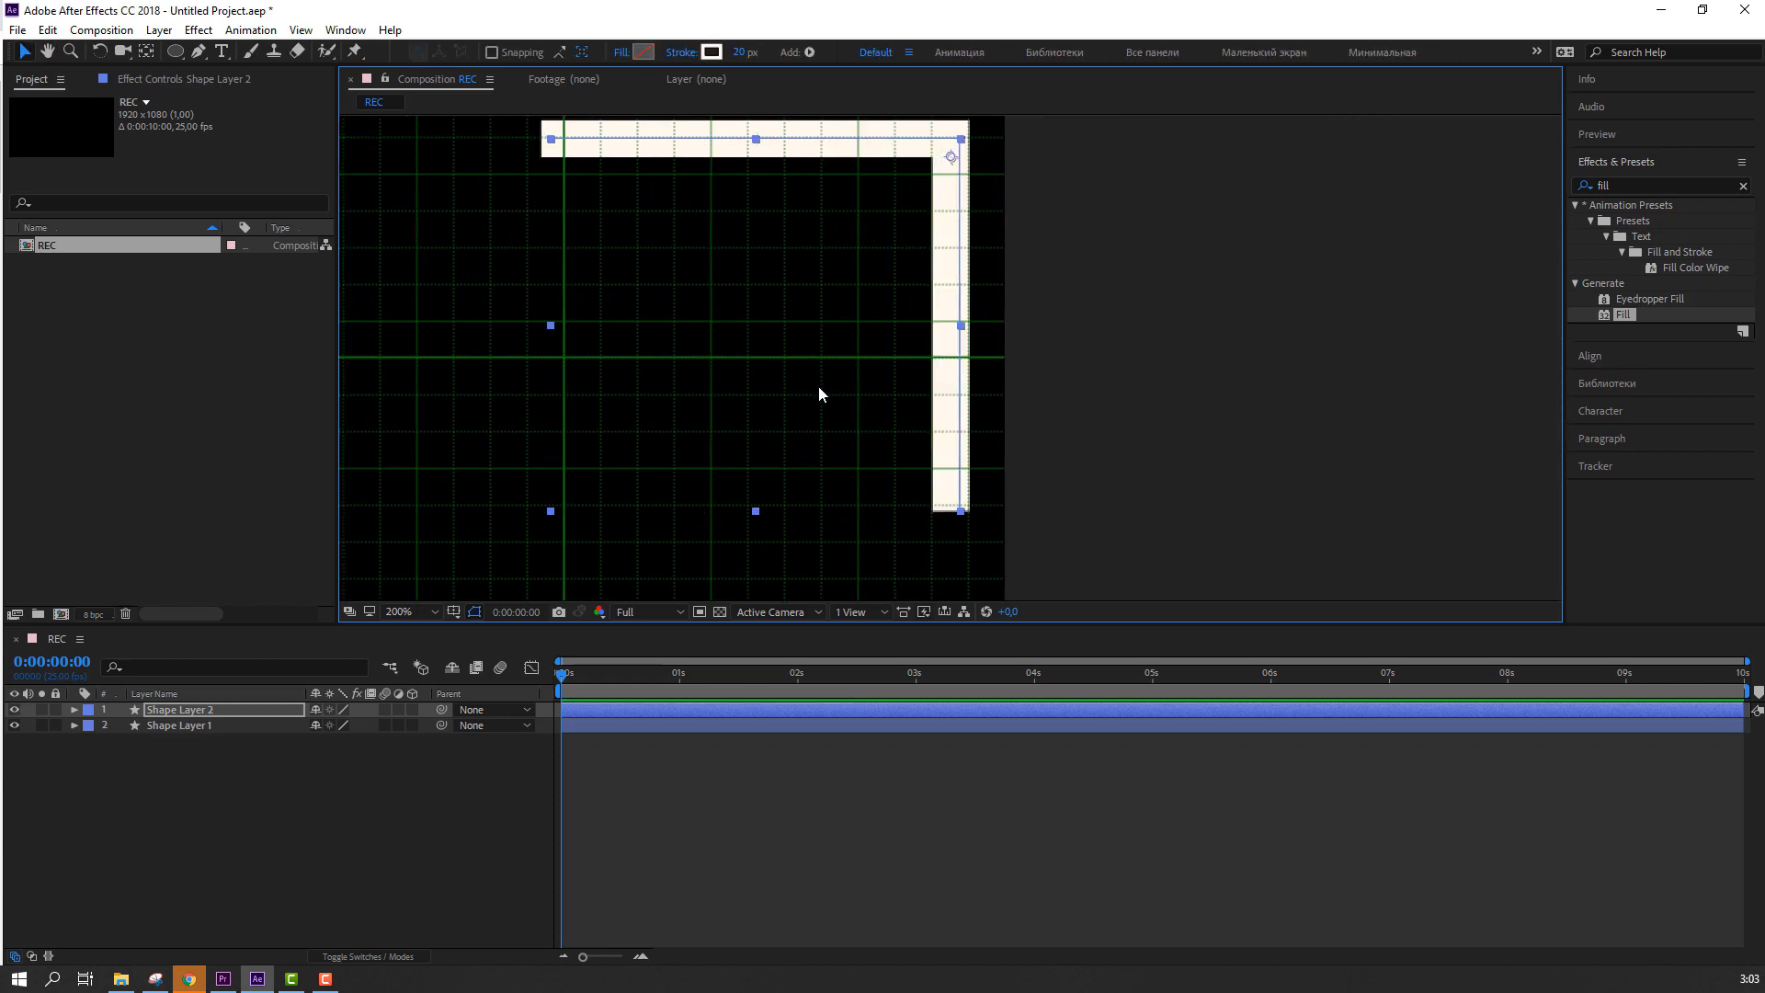
Step: Adjust the flipped bracket back to the left so its edge margin matches that of the left bracket on the grid
scroll(965, 445, "up", 1)
key("shift+Left")
key("shift+Left")
key("shift+Left")
key("shift+Left")
key("shift+Left")
key("shift+Left")
key("shift+Left")
key("shift+Left")
key("shift+Left")
key("shift+Left")
key("shift+Left")
key("shift+Left")
key("shift+Left")
key("shift+Left")
key("shift+Left")
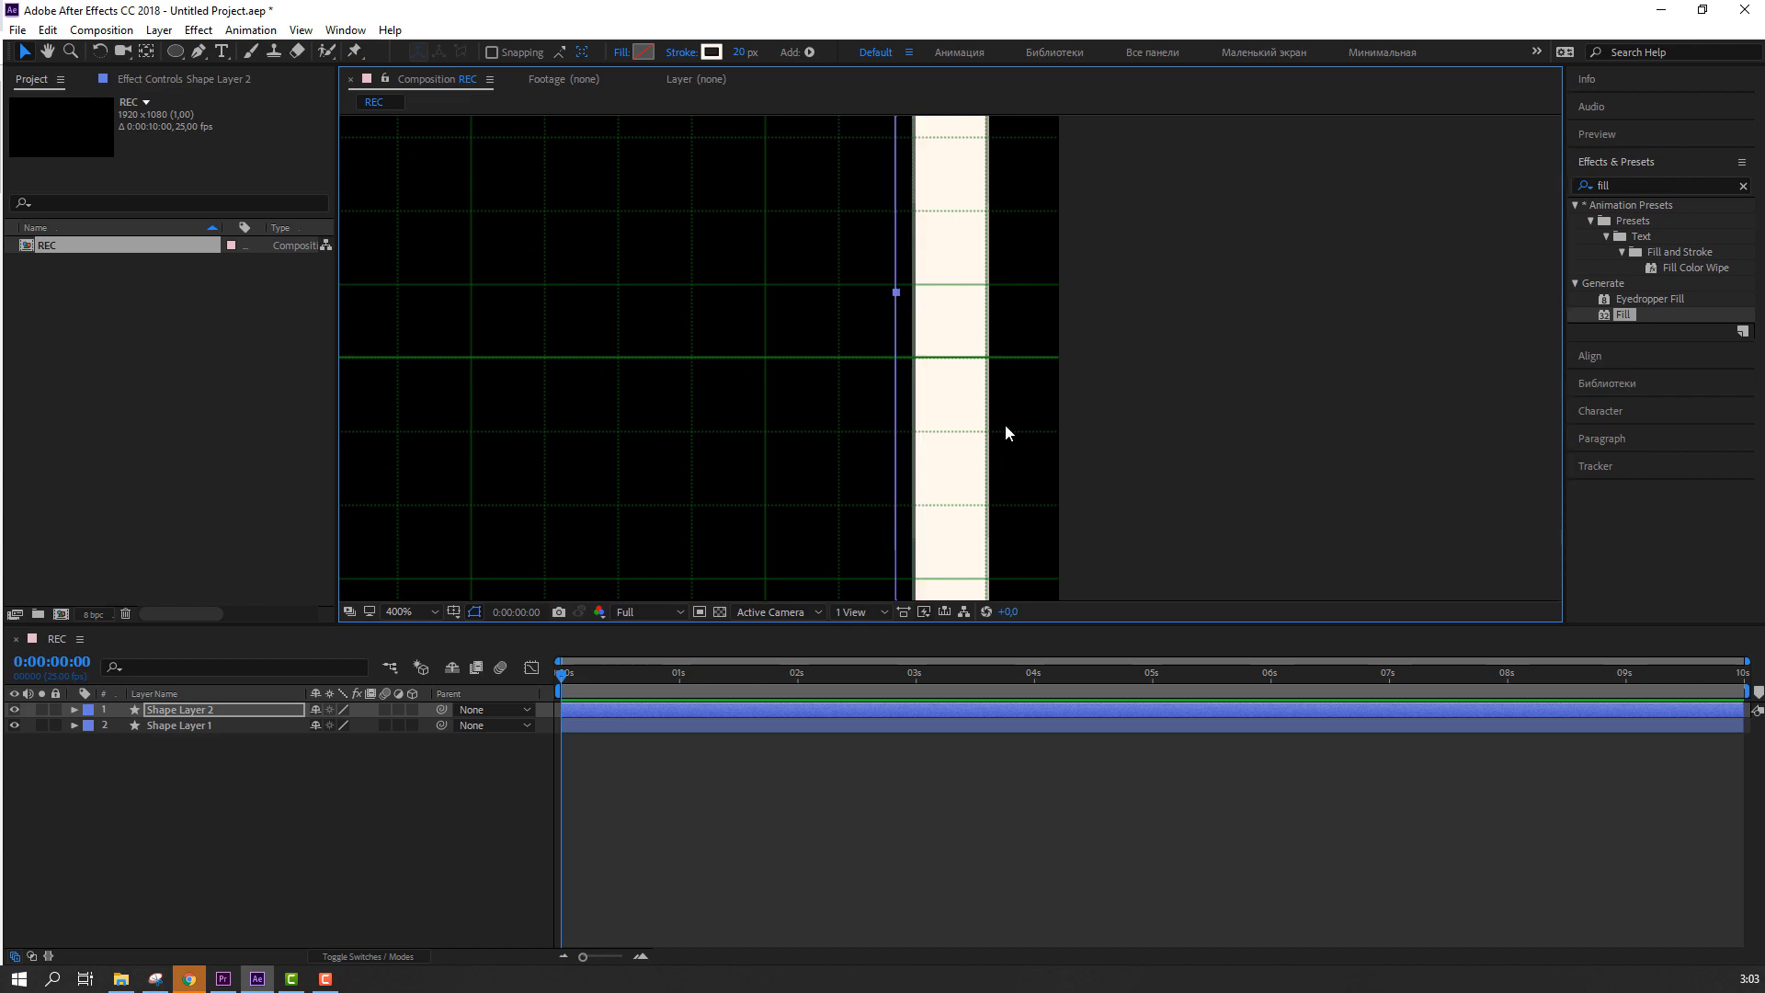
key("shift+Right")
key("shift+Right")
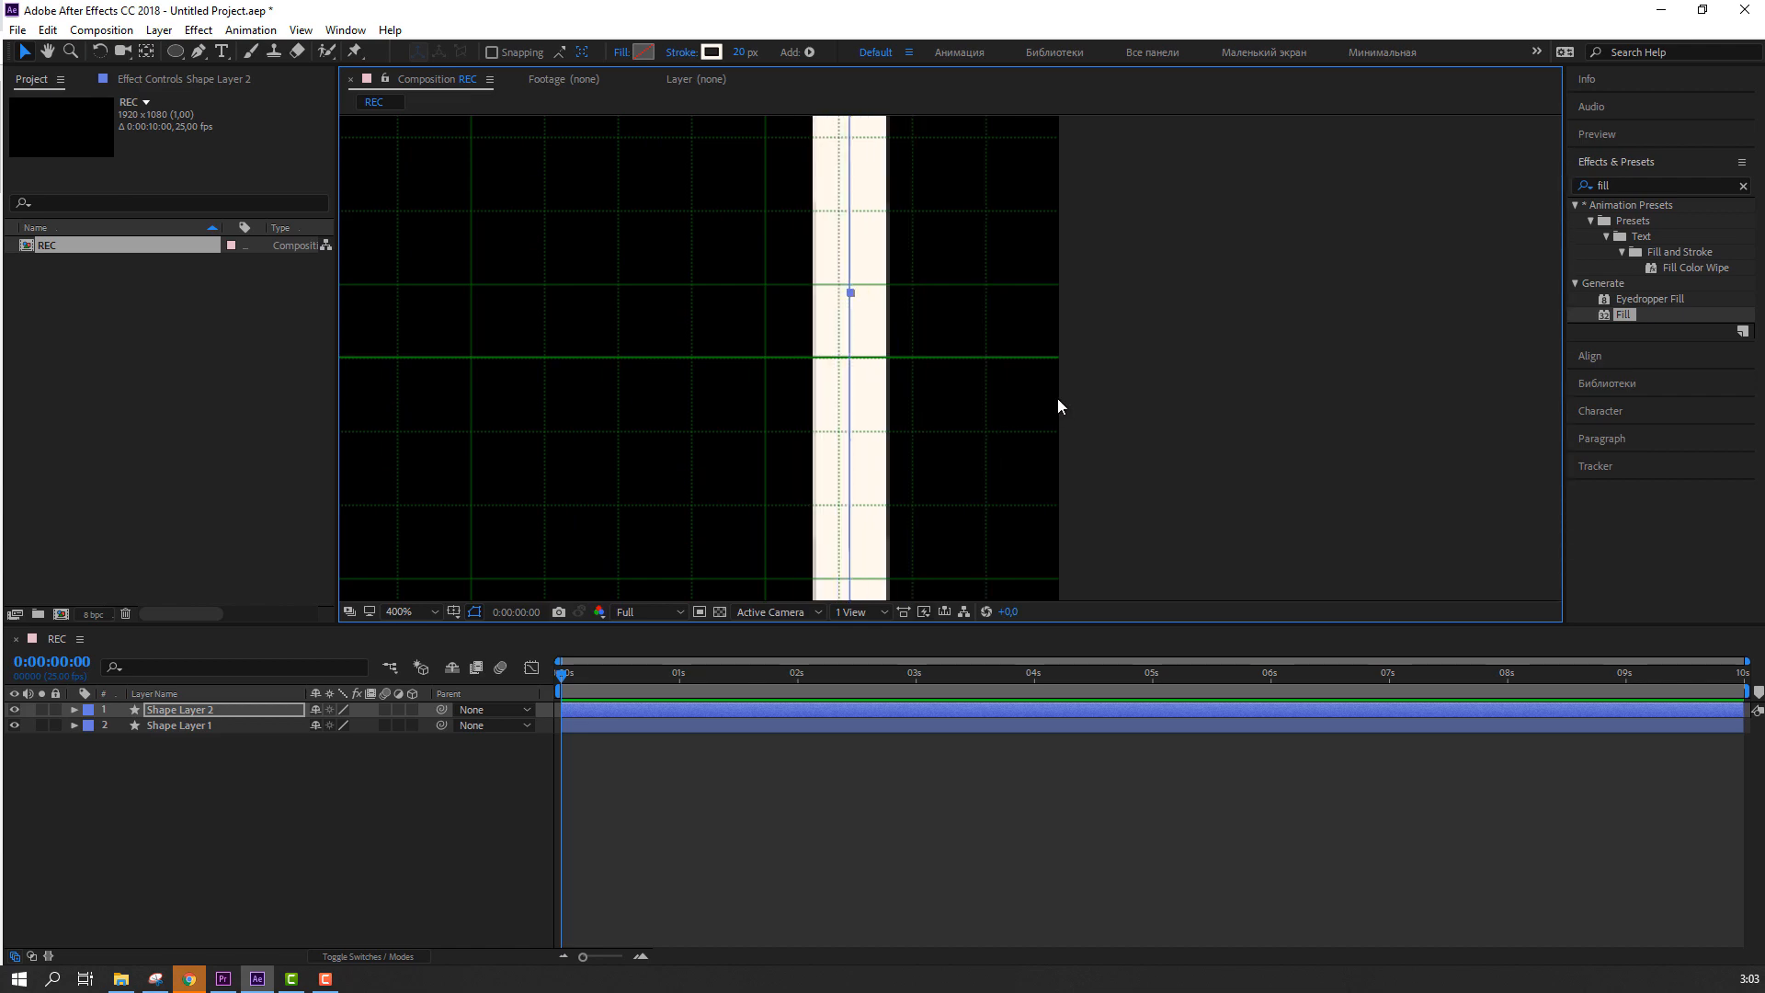
scroll(863, 451, "down", 6)
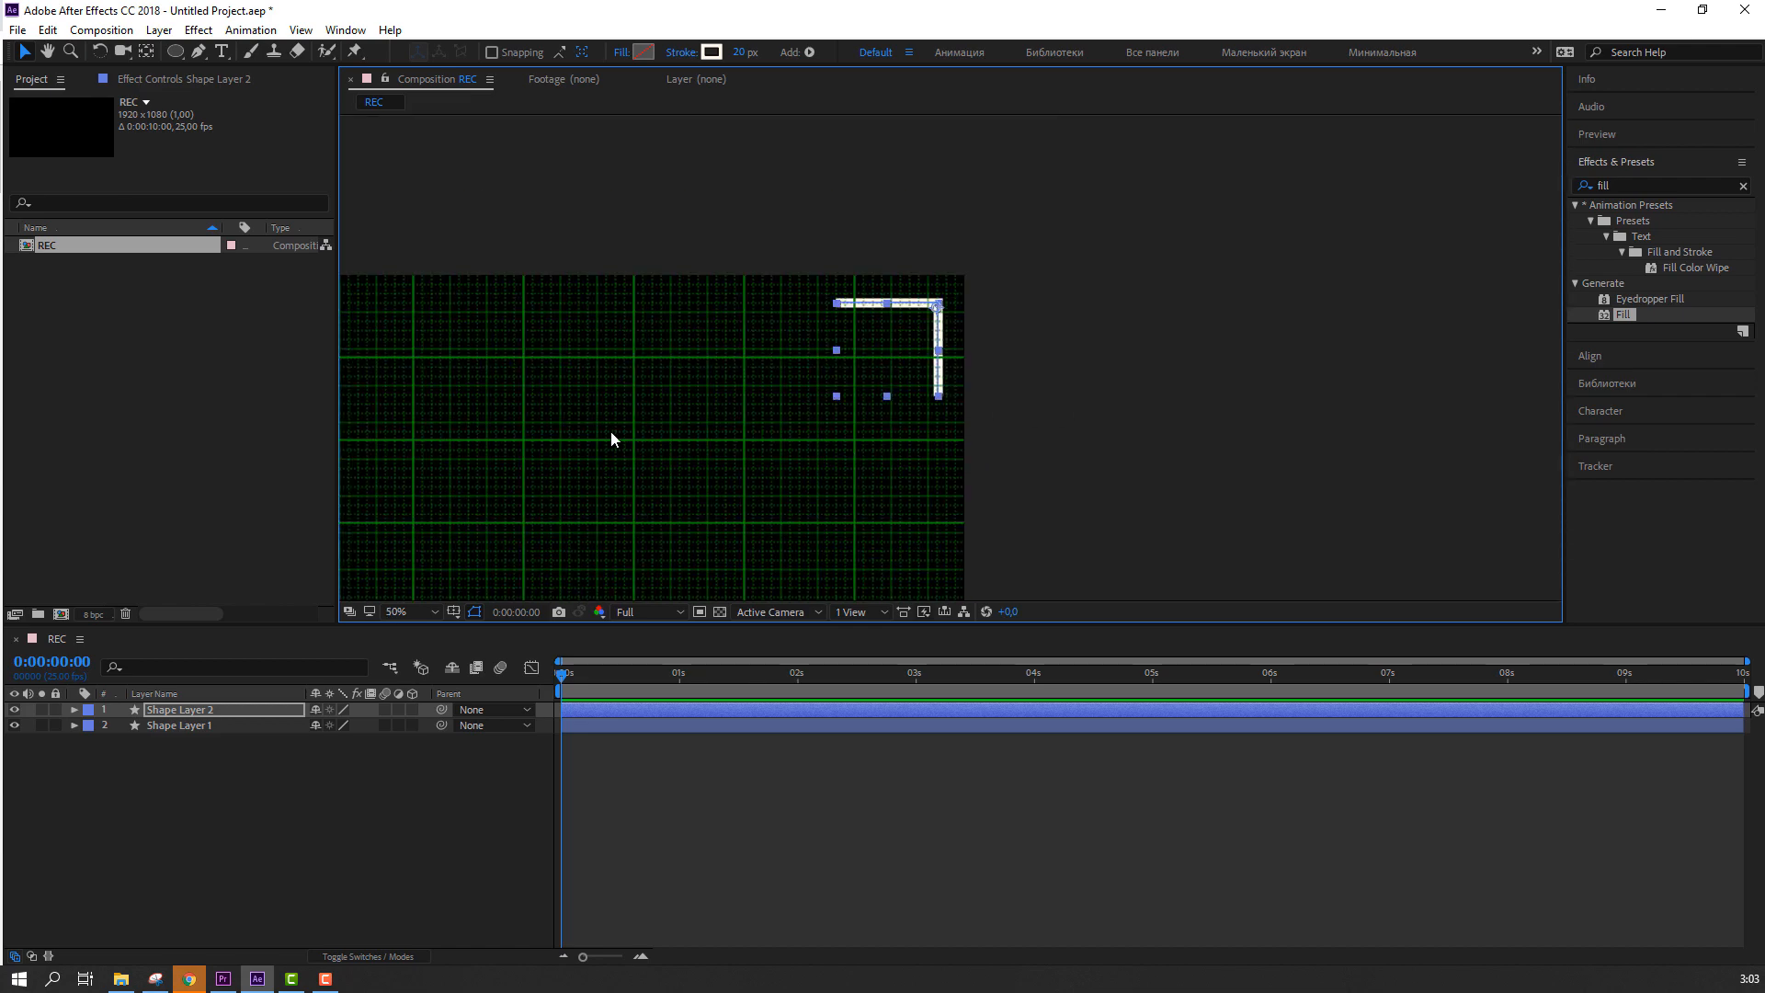
scroll(796, 464, "down", 3)
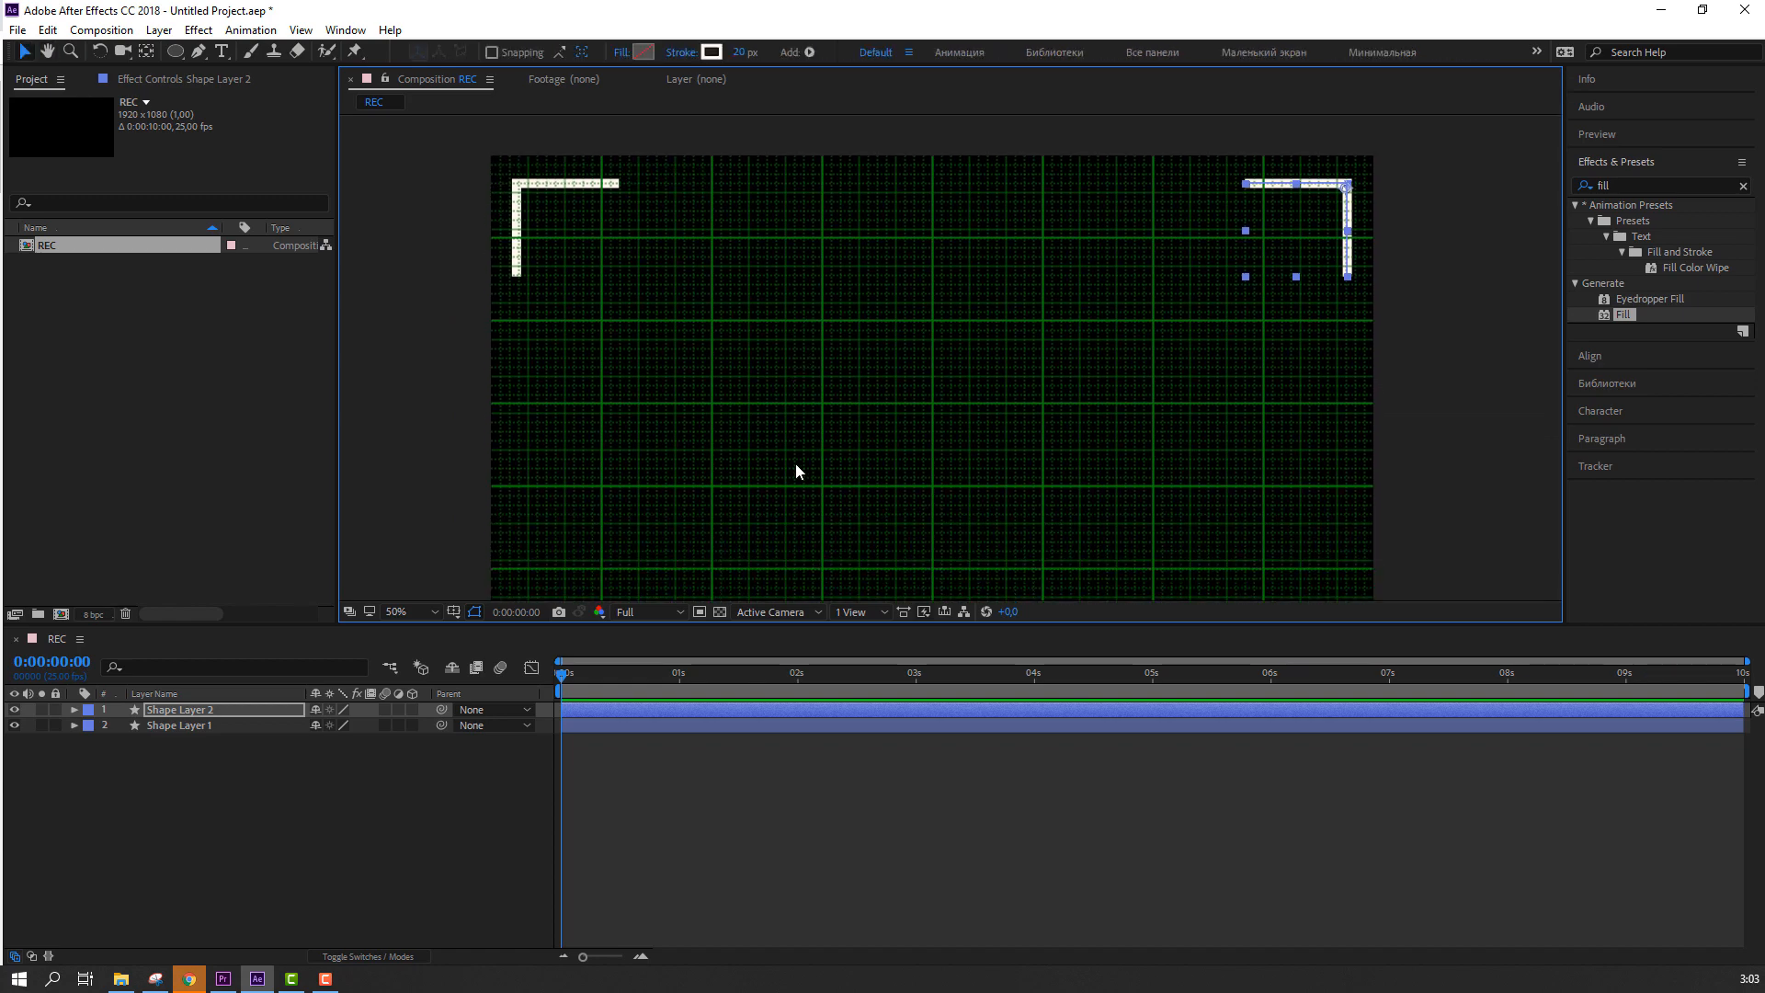
Step: Duplicate Shape Layer 1 and Shape Layer 2 together and place both copies above the originals in the layer stack
left_click(241, 748)
left_click(200, 726)
left_click(206, 710, "ctrl")
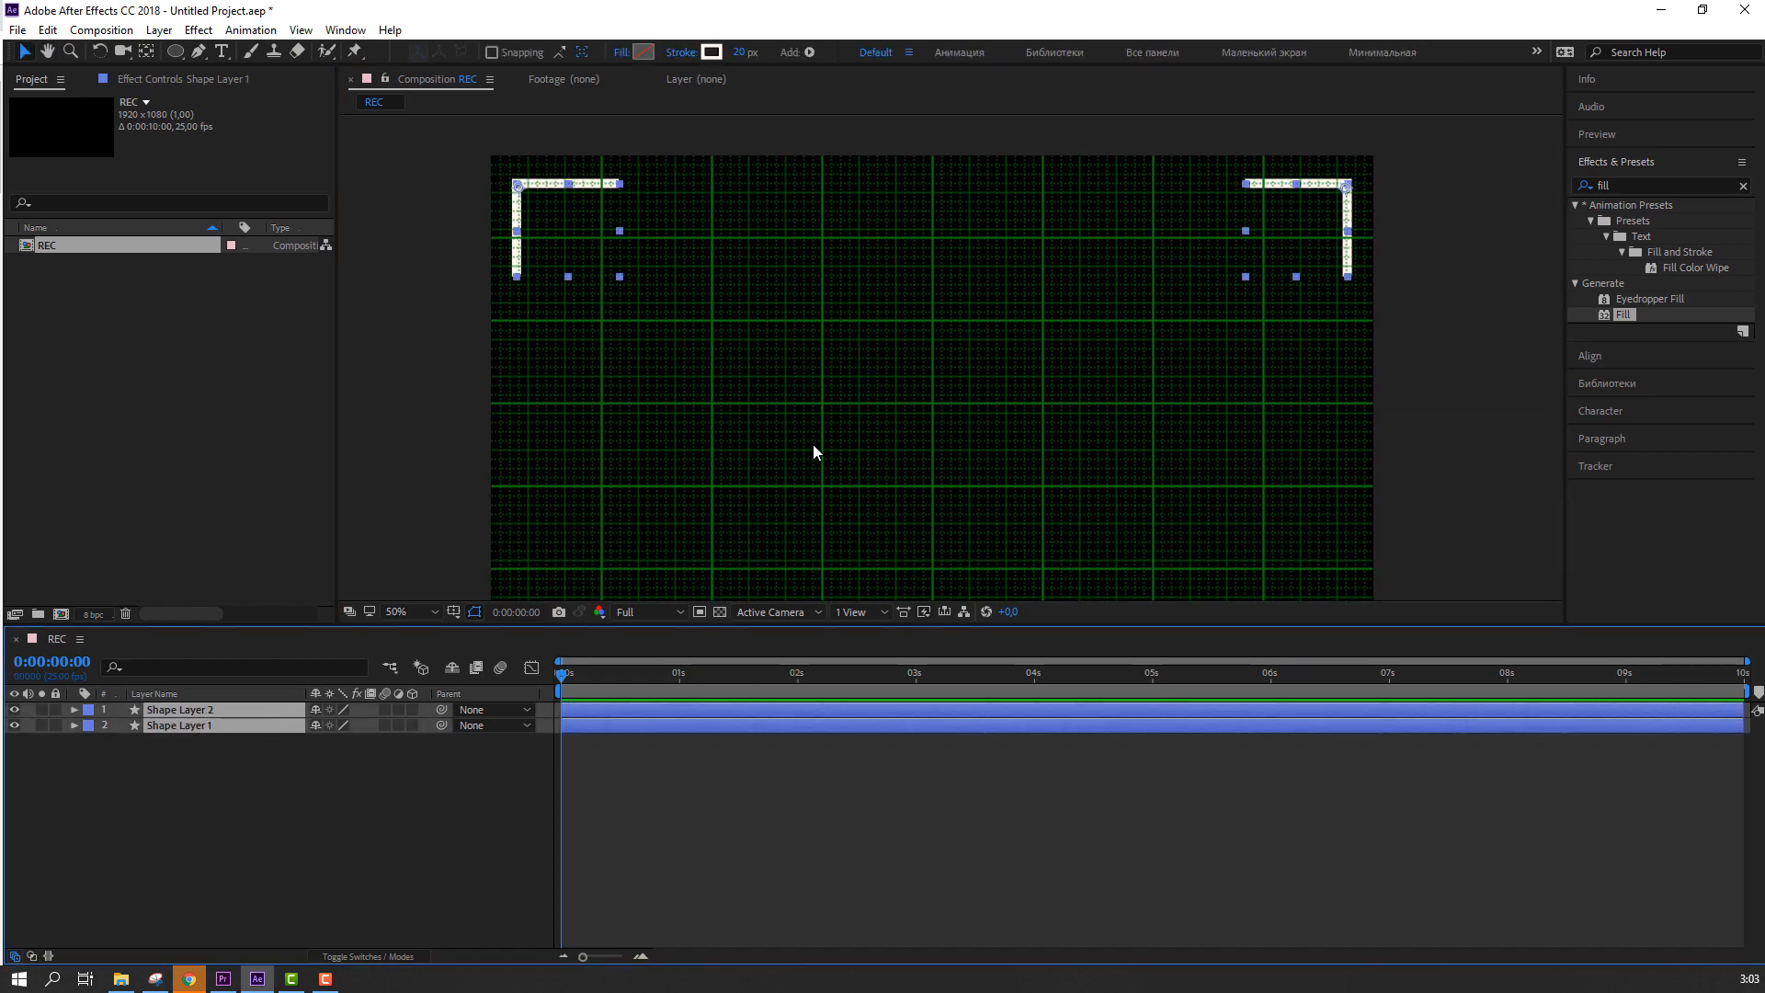
scroll(807, 421, "down", 1)
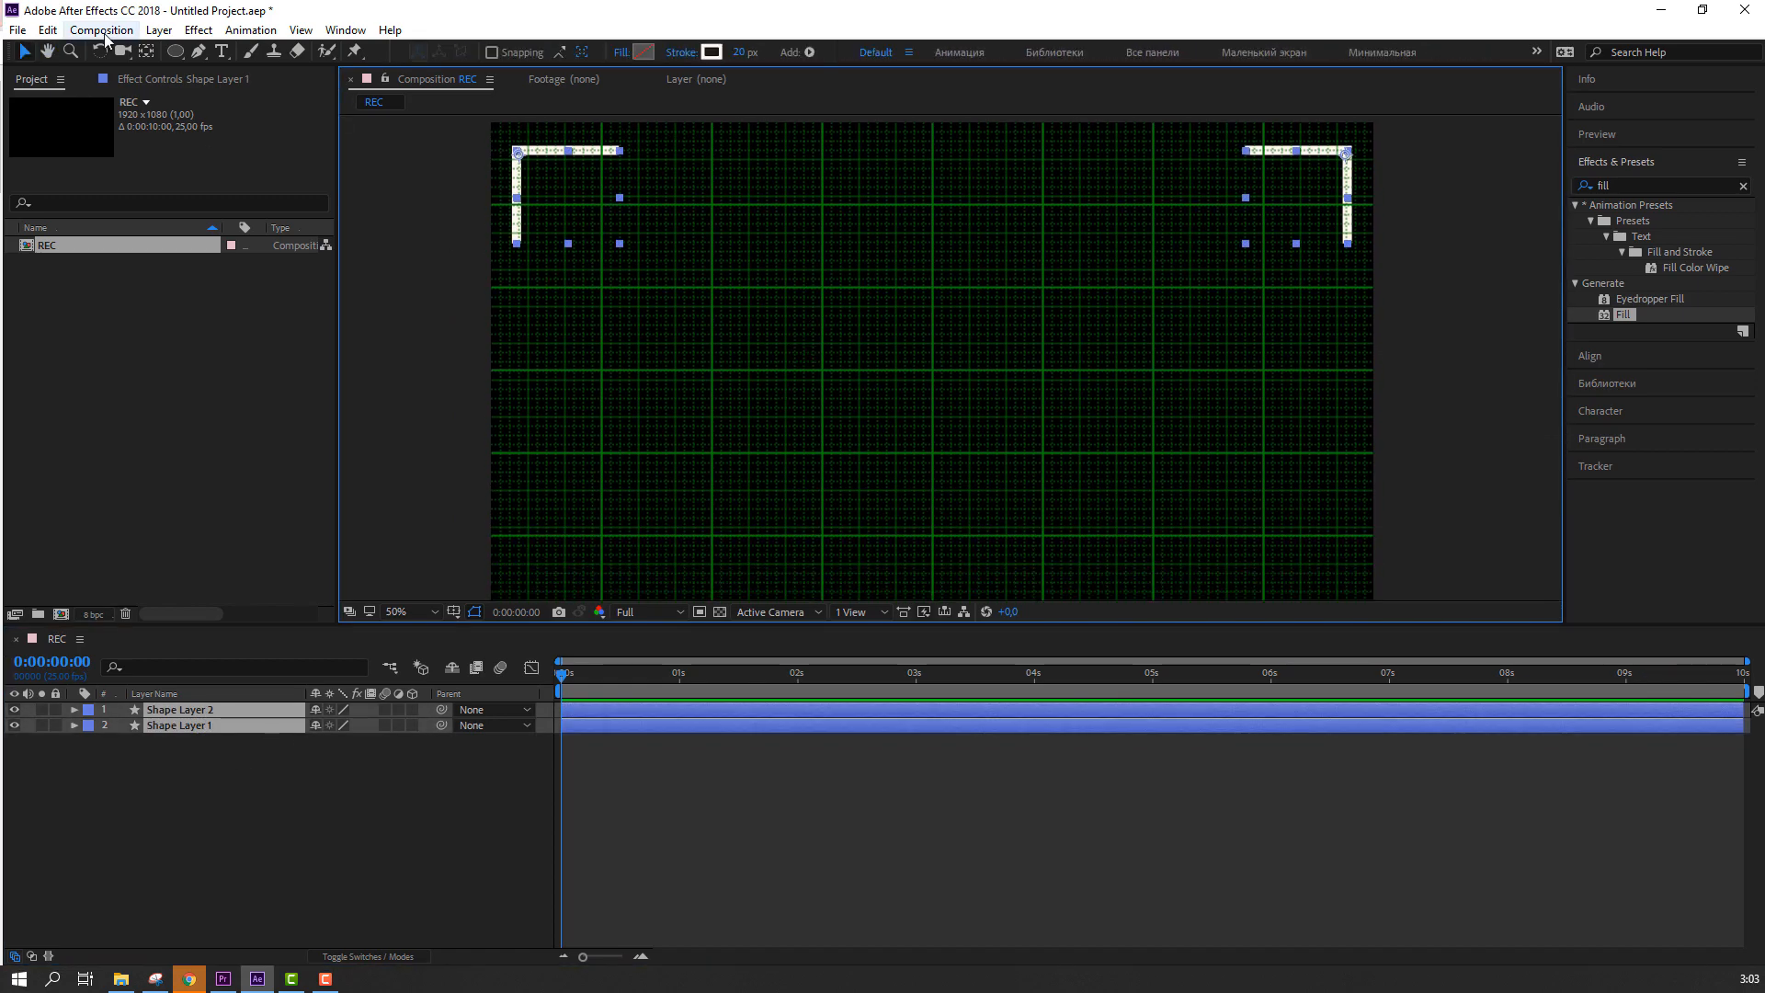
left_click(48, 30)
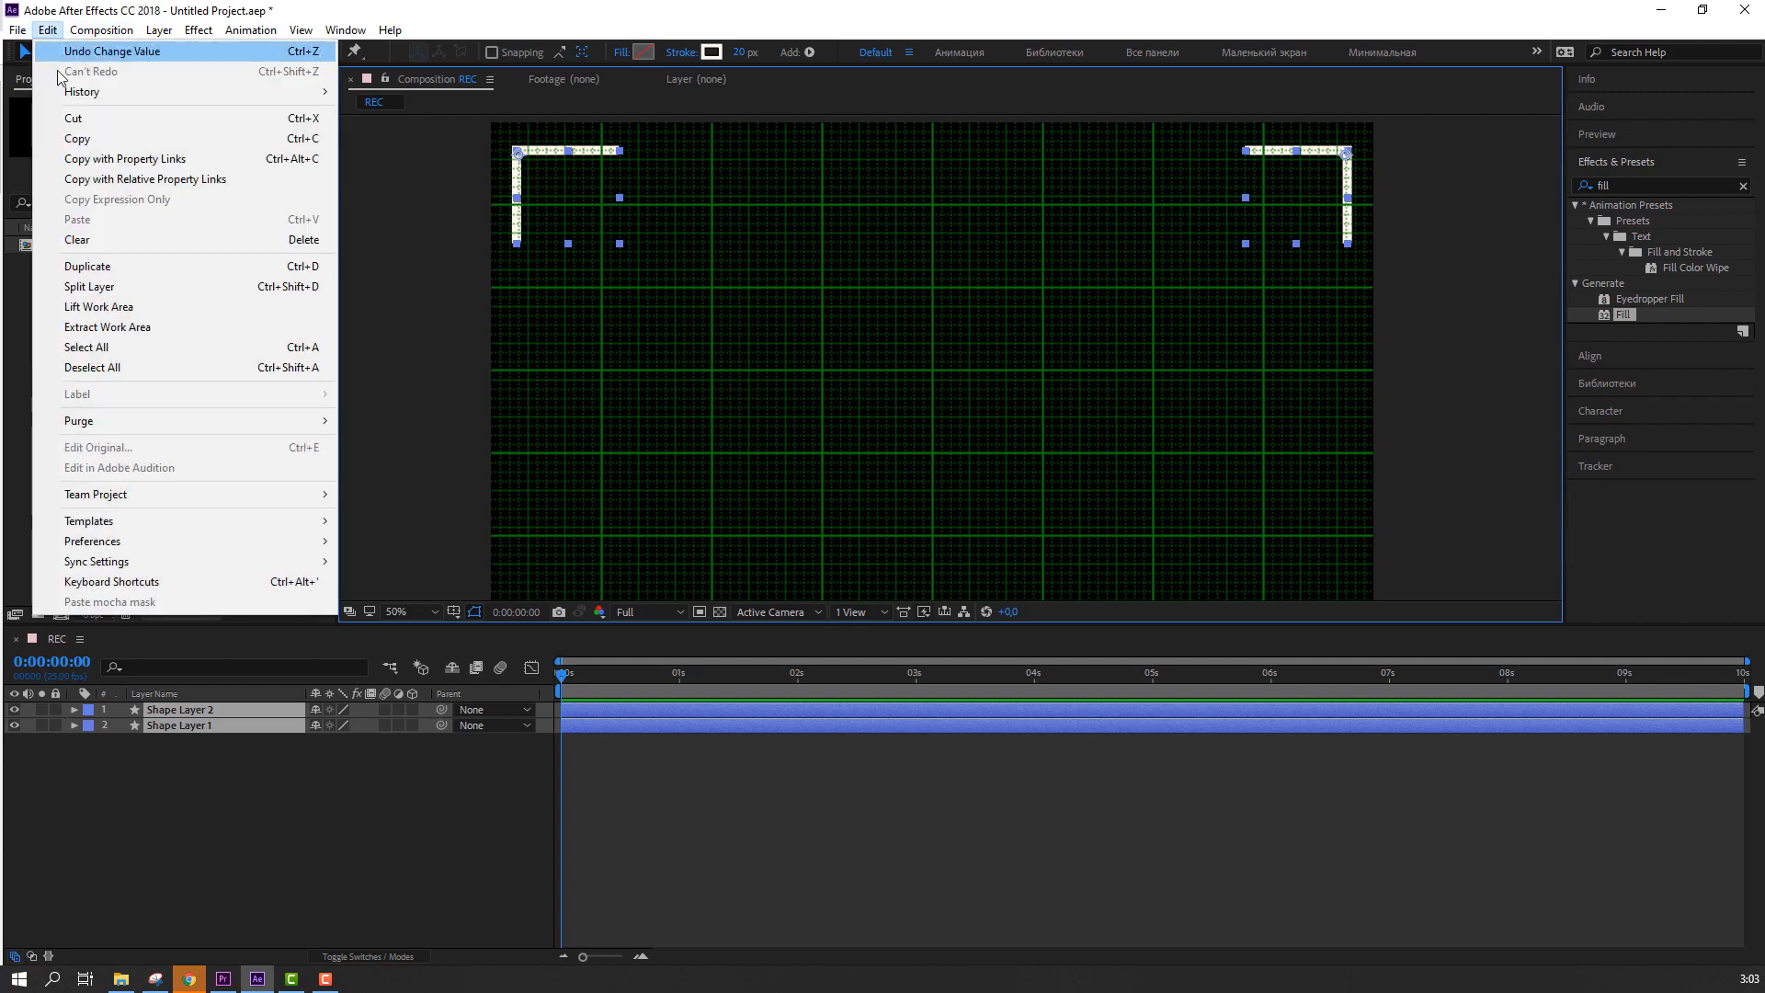
left_click(92, 267)
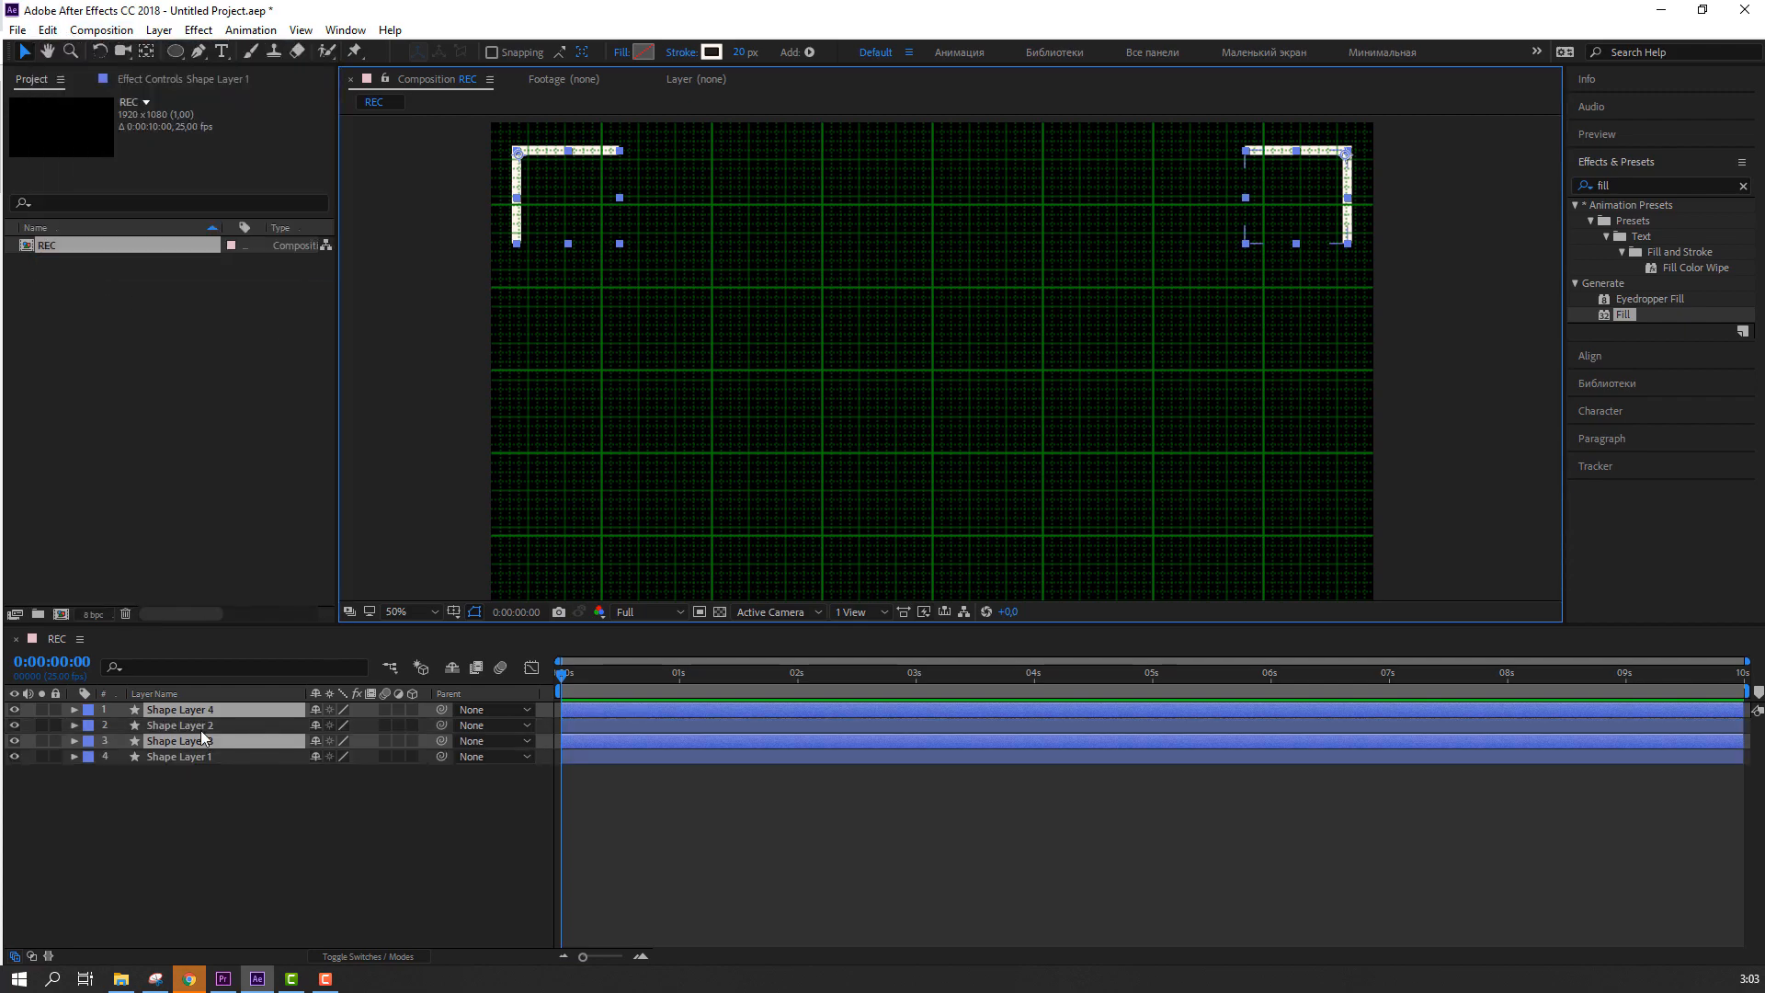
left_click_drag(201, 736, 197, 721)
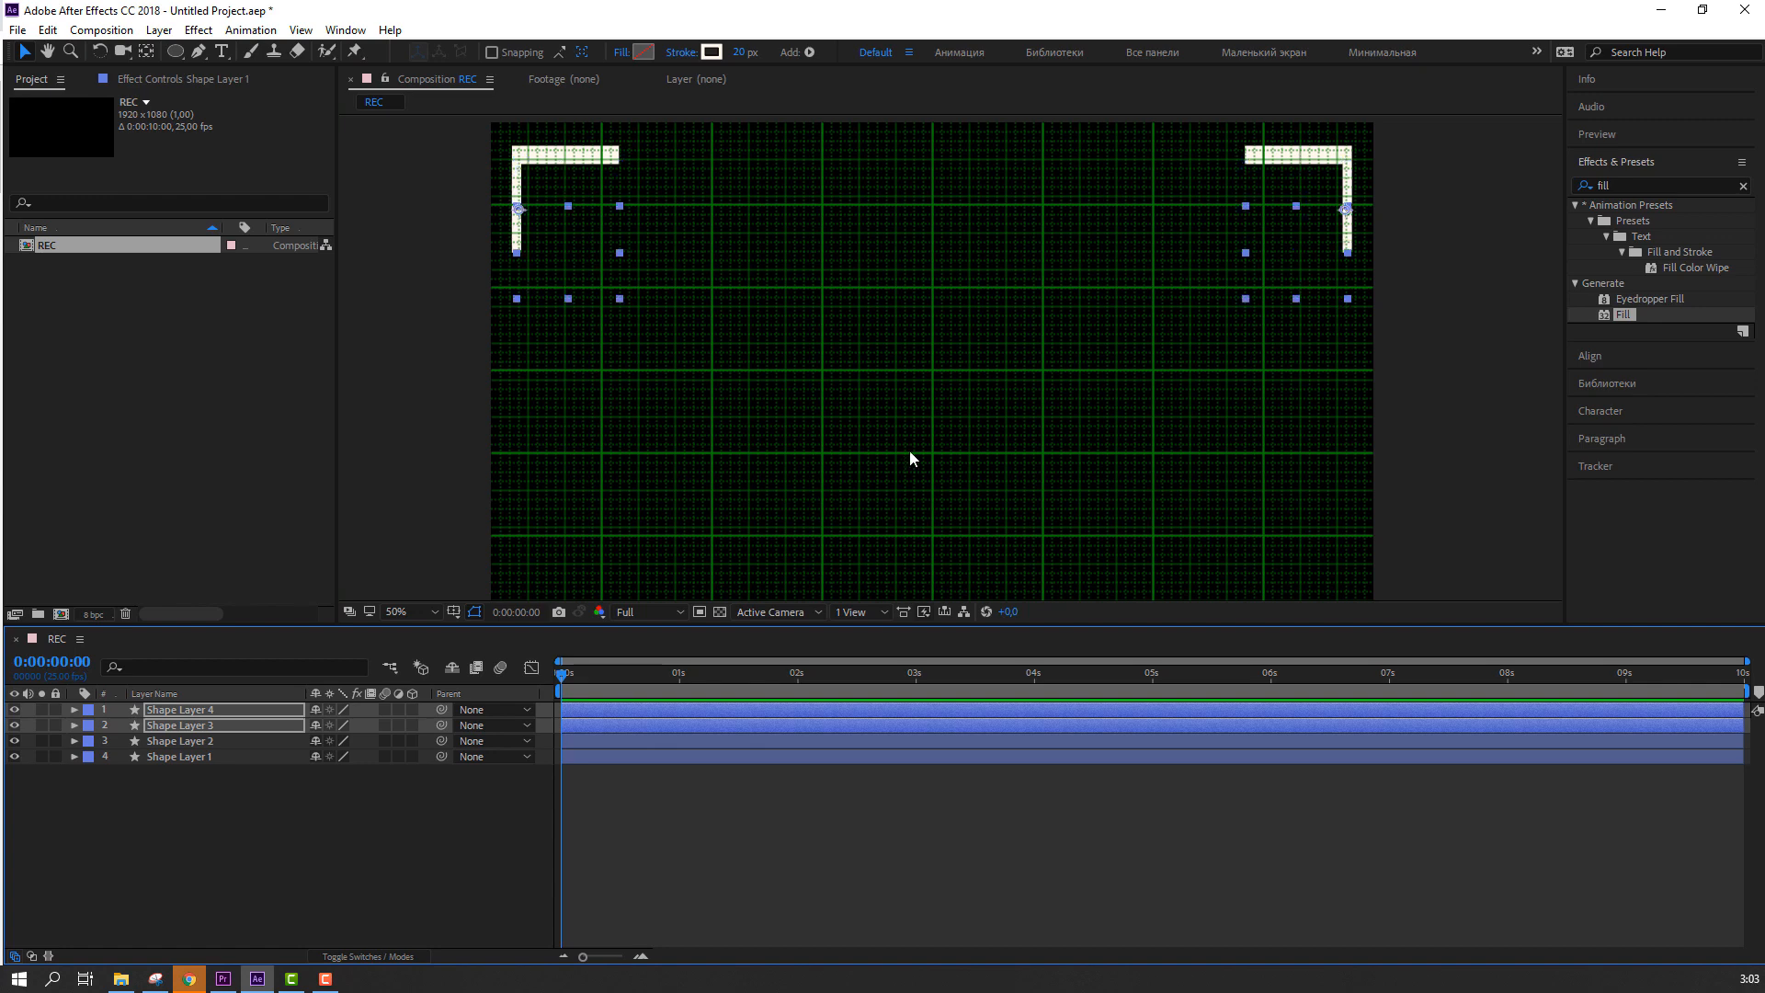
Step: Move the two duplicated brackets, Shape Layer 3 and Shape Layer 4, straight down, well clear of the original upper brackets
key("shift+Down")
key("shift+Down")
key("shift+Down")
key("shift+Down")
key("shift+Down")
key("shift+Down")
key("shift+Down")
key("shift+Down")
key("shift+Down")
key("shift+Down")
key("shift+Down")
key("shift+Down")
key("shift+Down")
key("shift+Down")
key("shift+Down")
key("shift+Down")
key("shift+Down")
key("shift+Down")
key("shift+Down")
key("shift+Down")
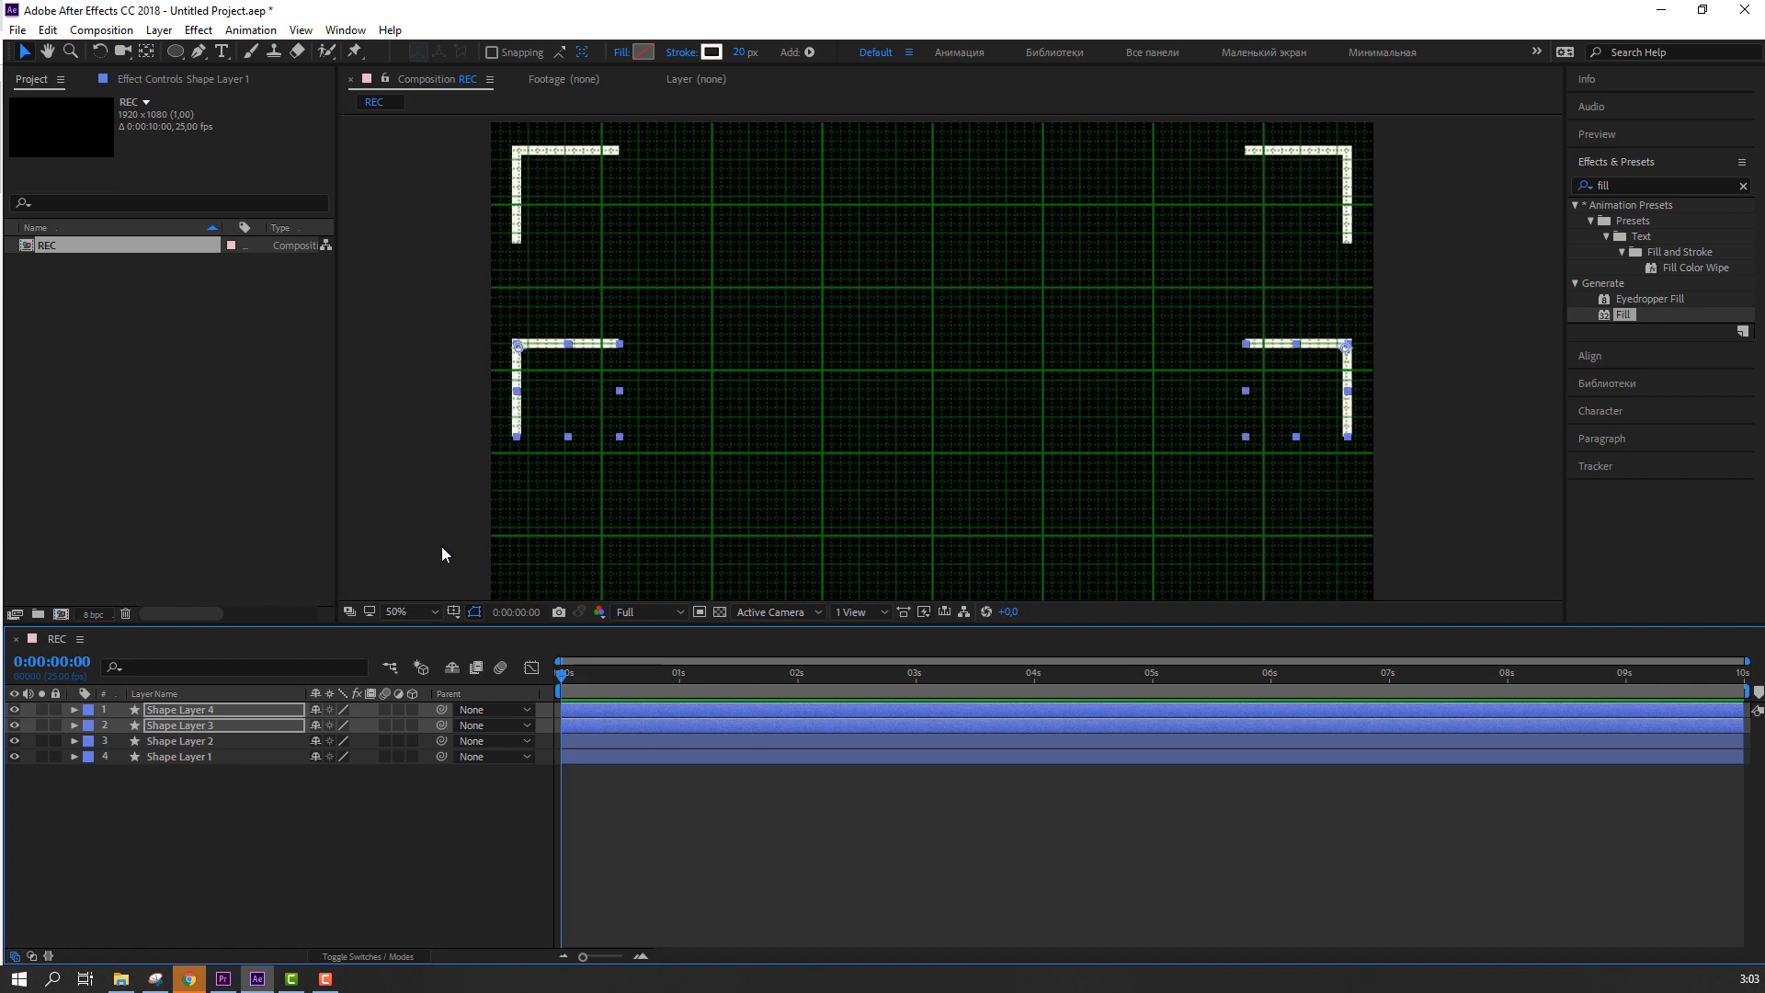
Step: Try to flip Shape Layer 3 and Shape Layer 4 horizontally
left_click(175, 721)
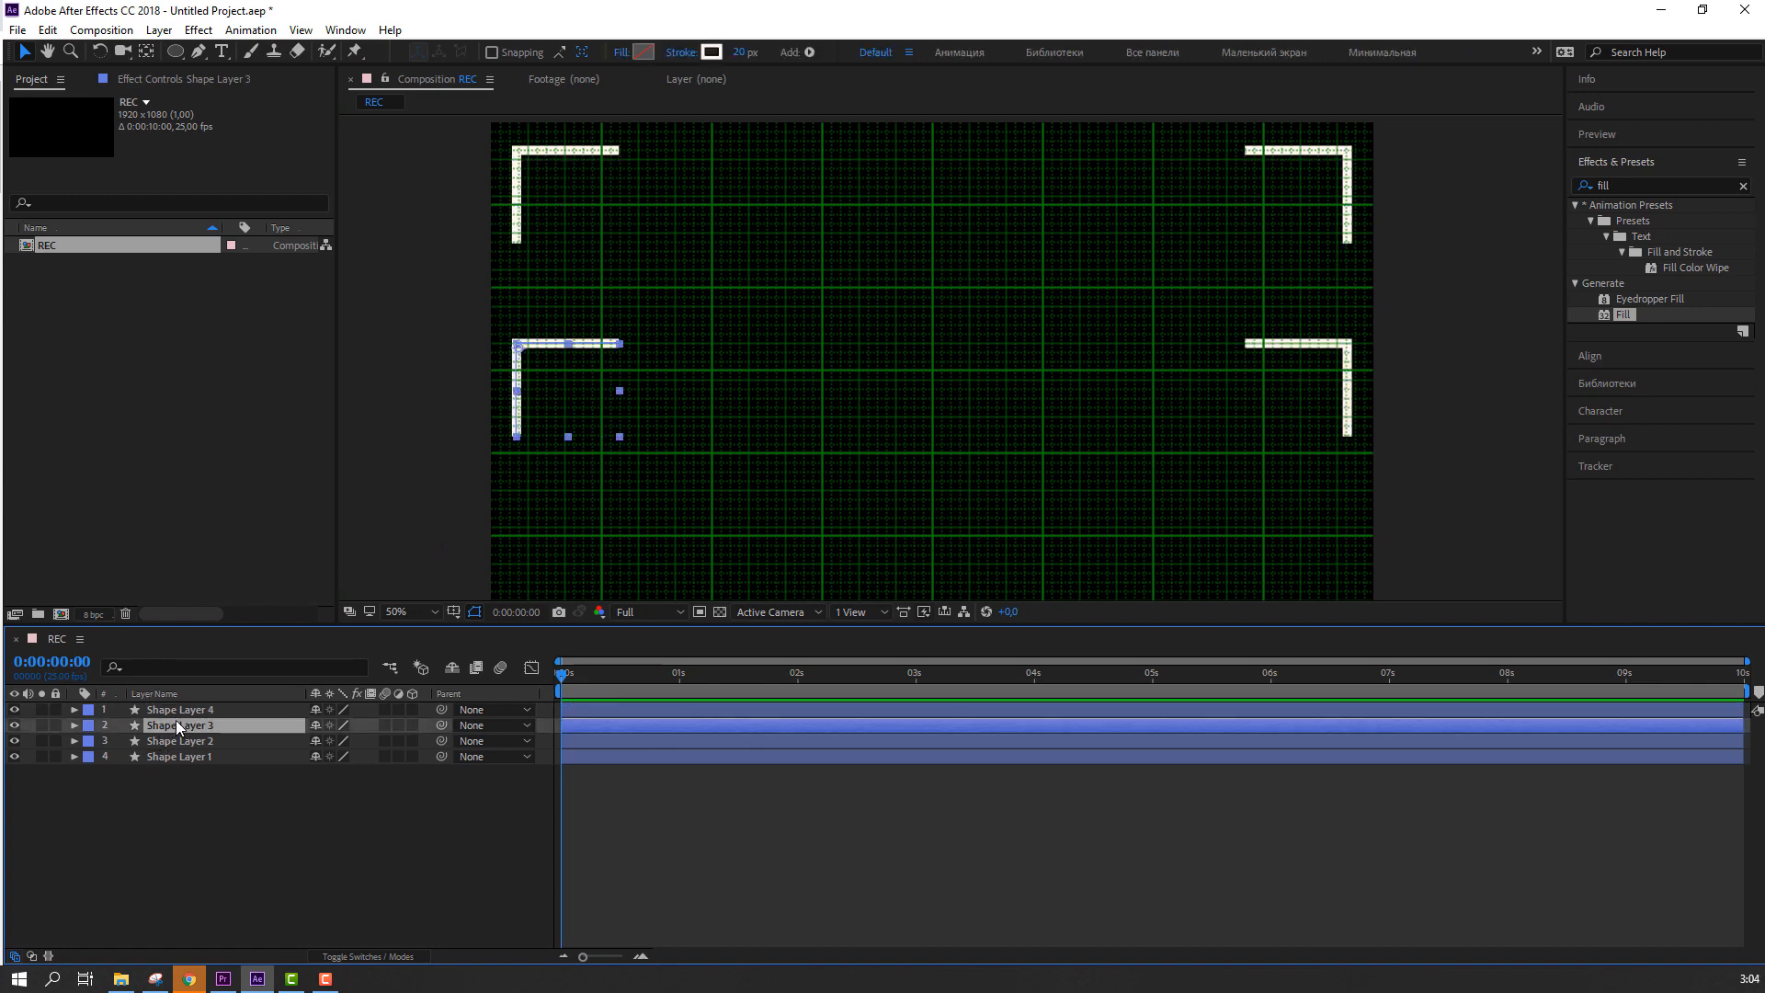
left_click(174, 711, "ctrl")
right_click(175, 712)
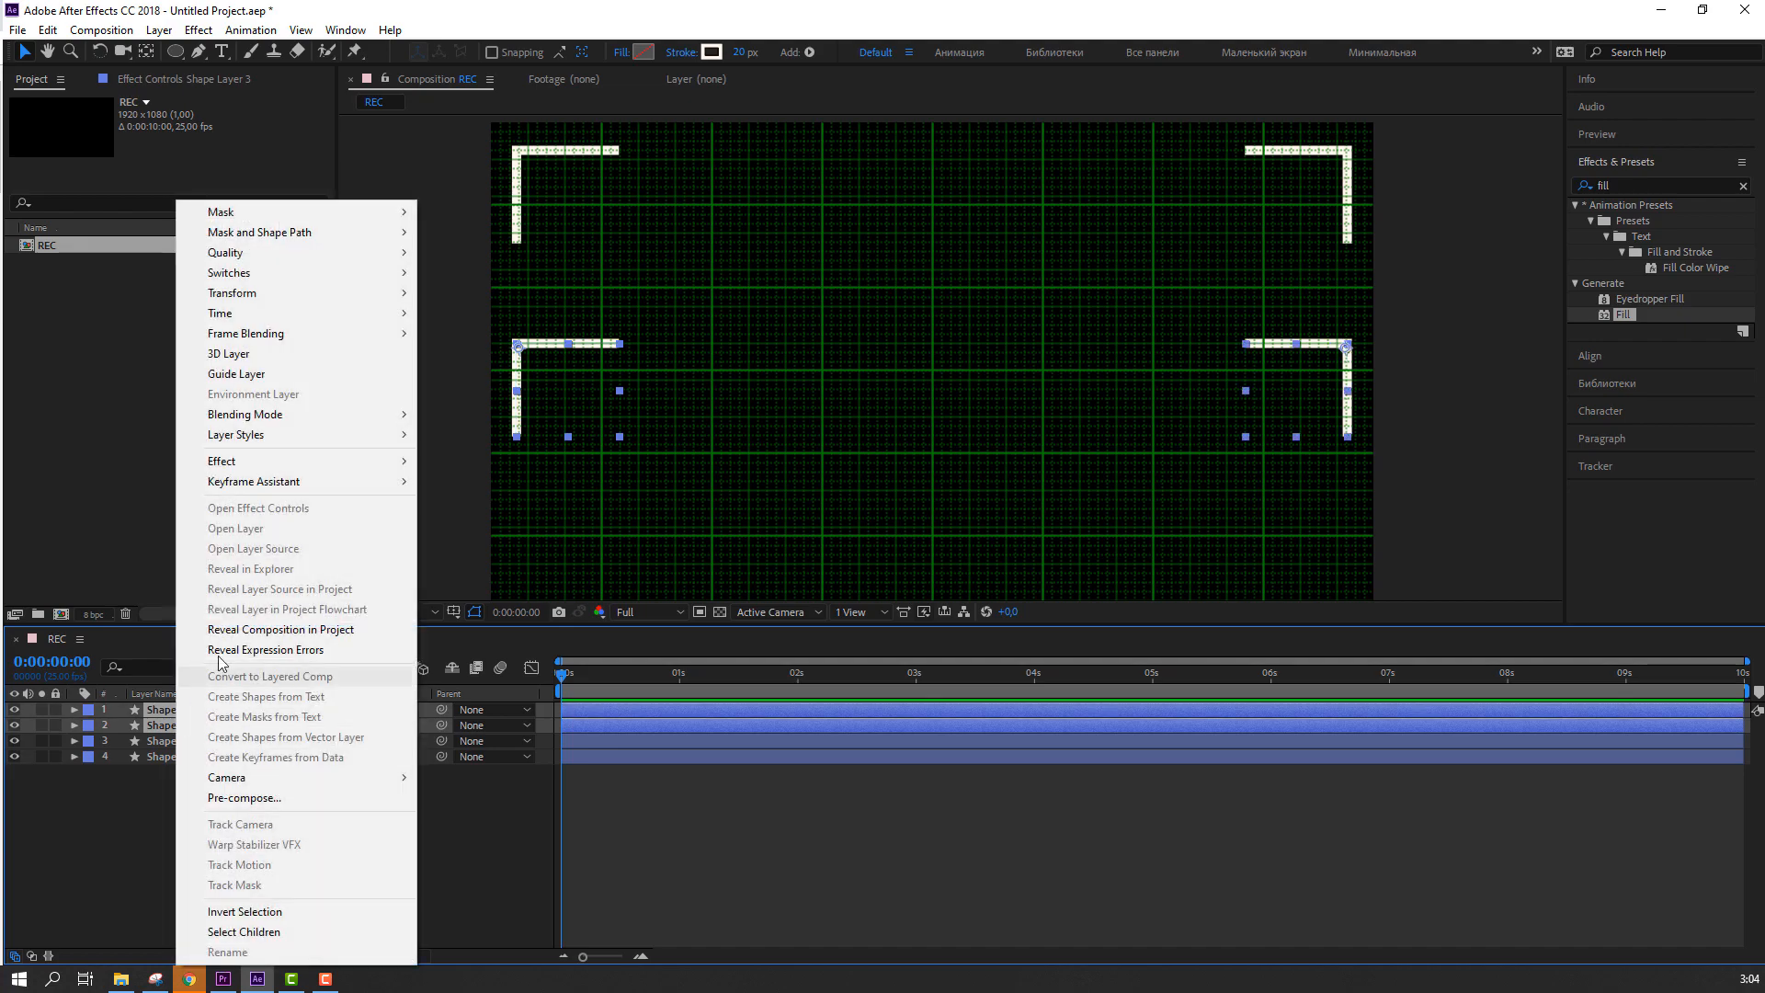
mouse_move(359, 292)
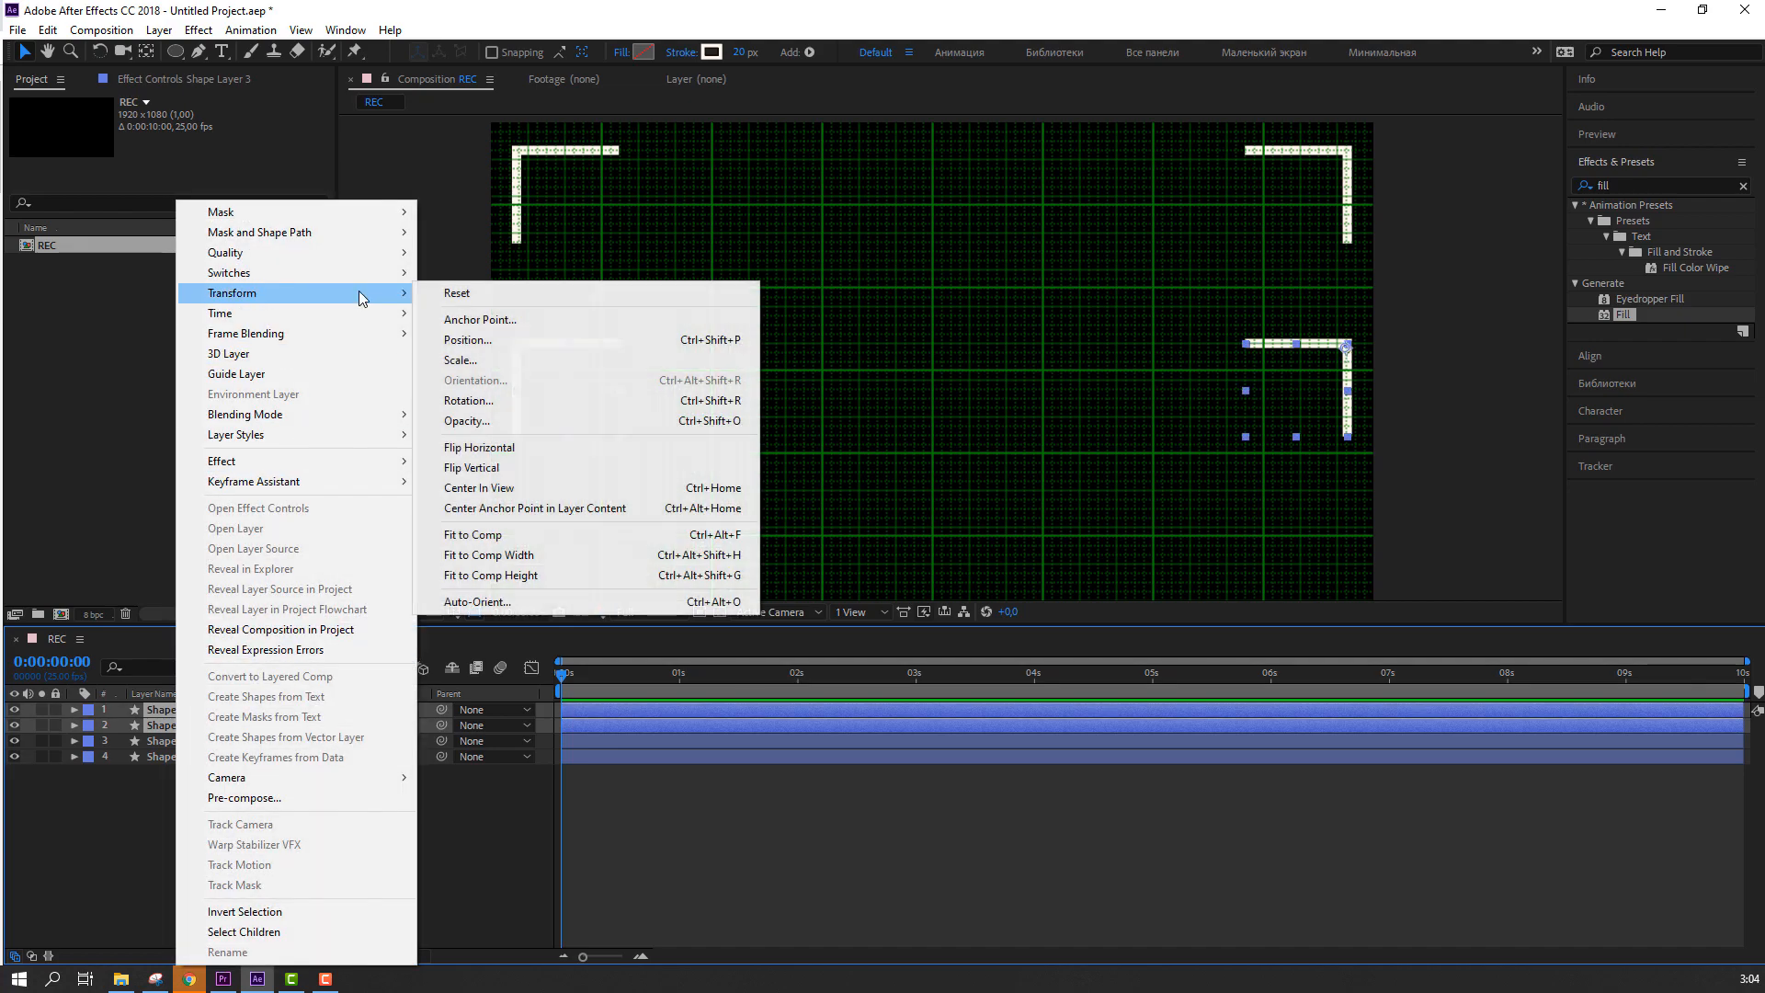
left_click(510, 447)
left_click(510, 447)
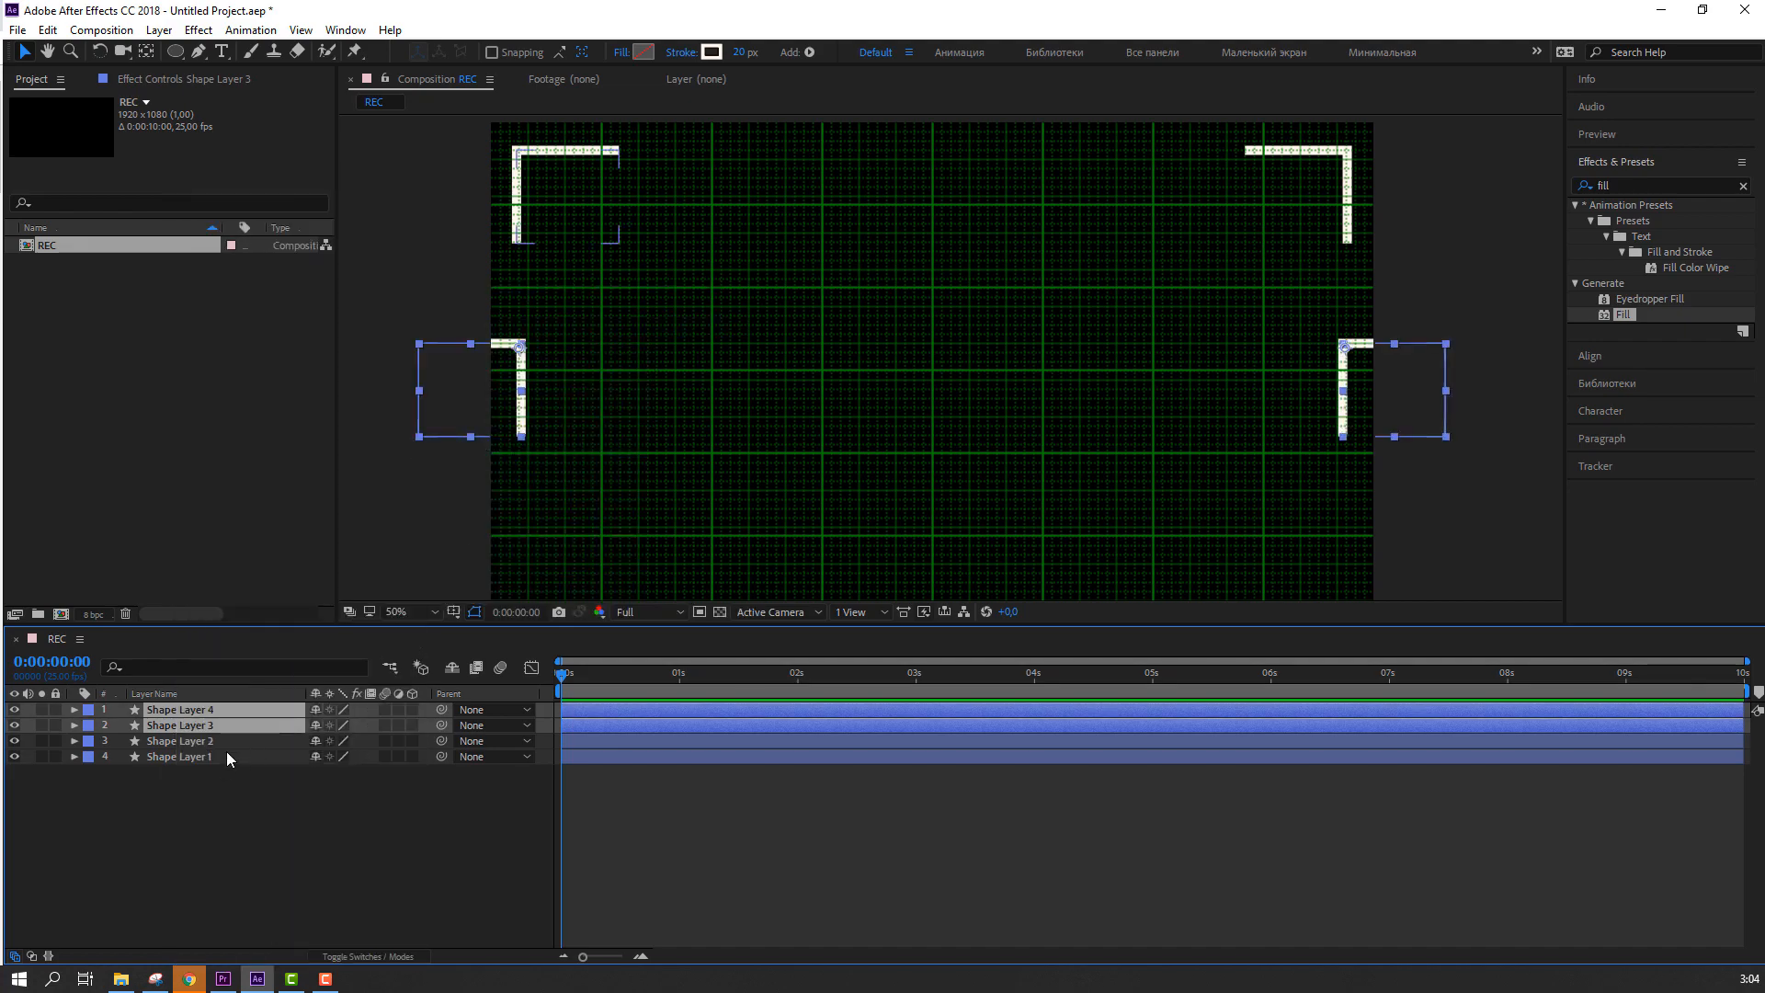
Step: Flip Shape Layer 3 and Shape Layer 4 vertically
right_click(198, 717)
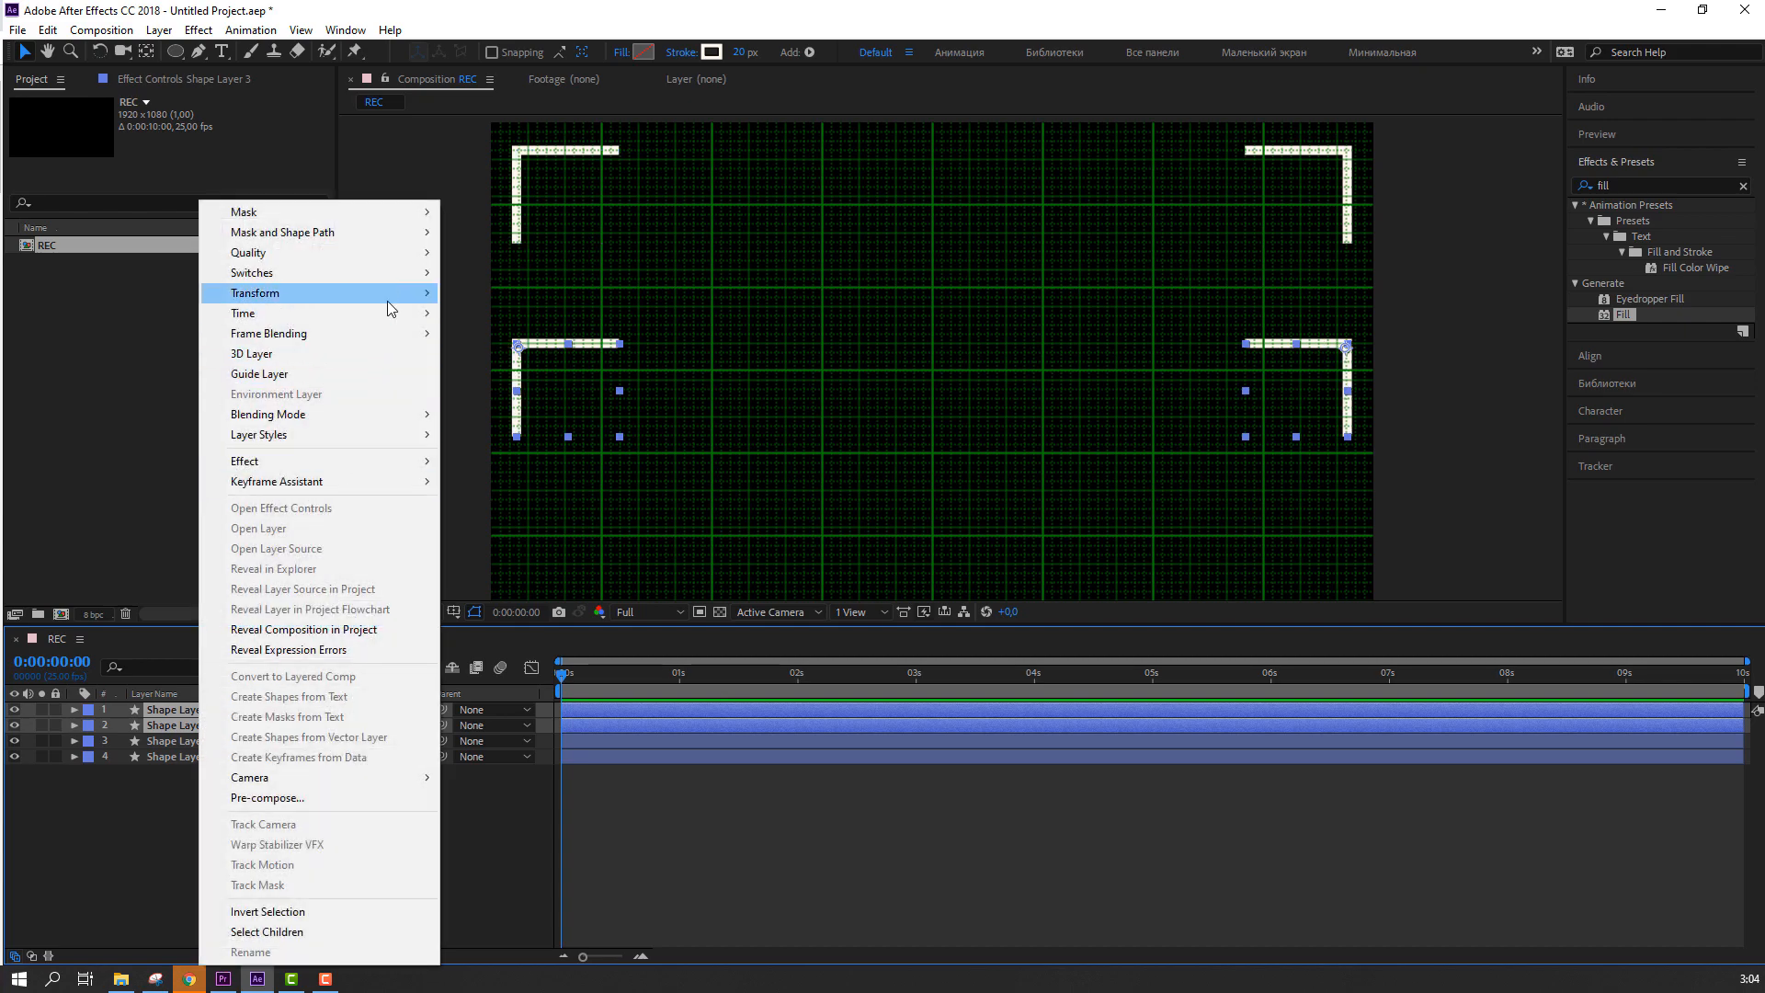
mouse_move(388, 301)
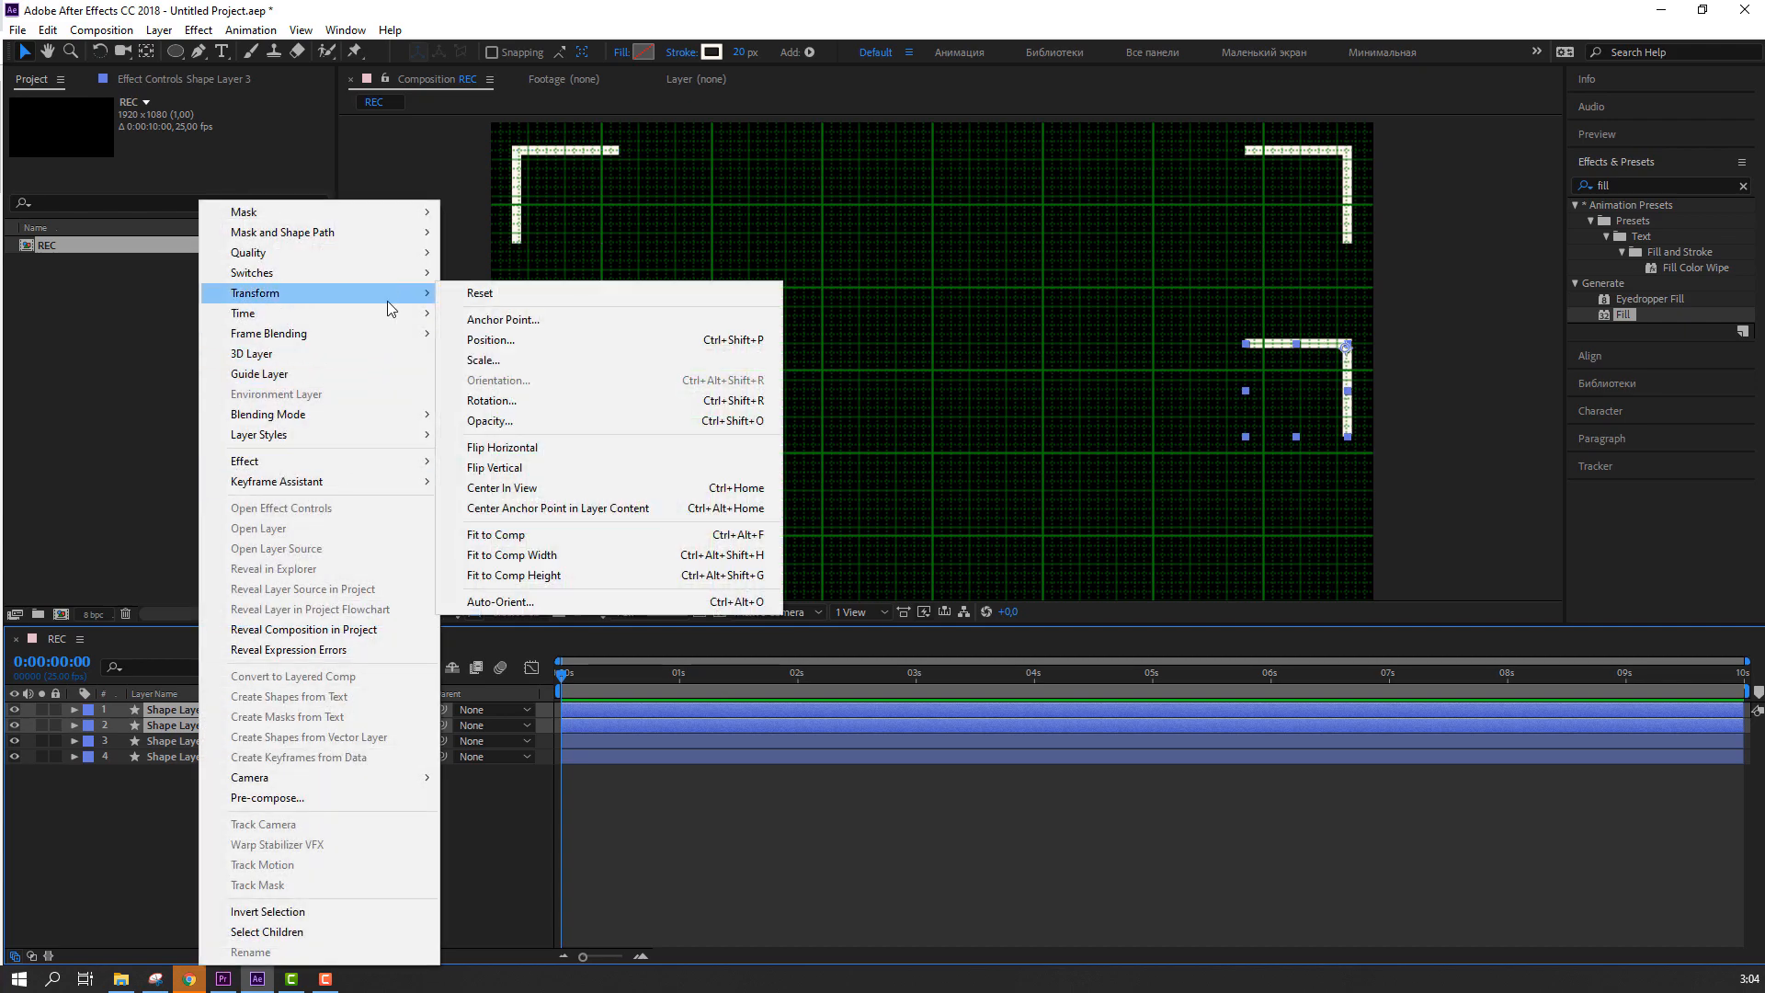
left_click(517, 472)
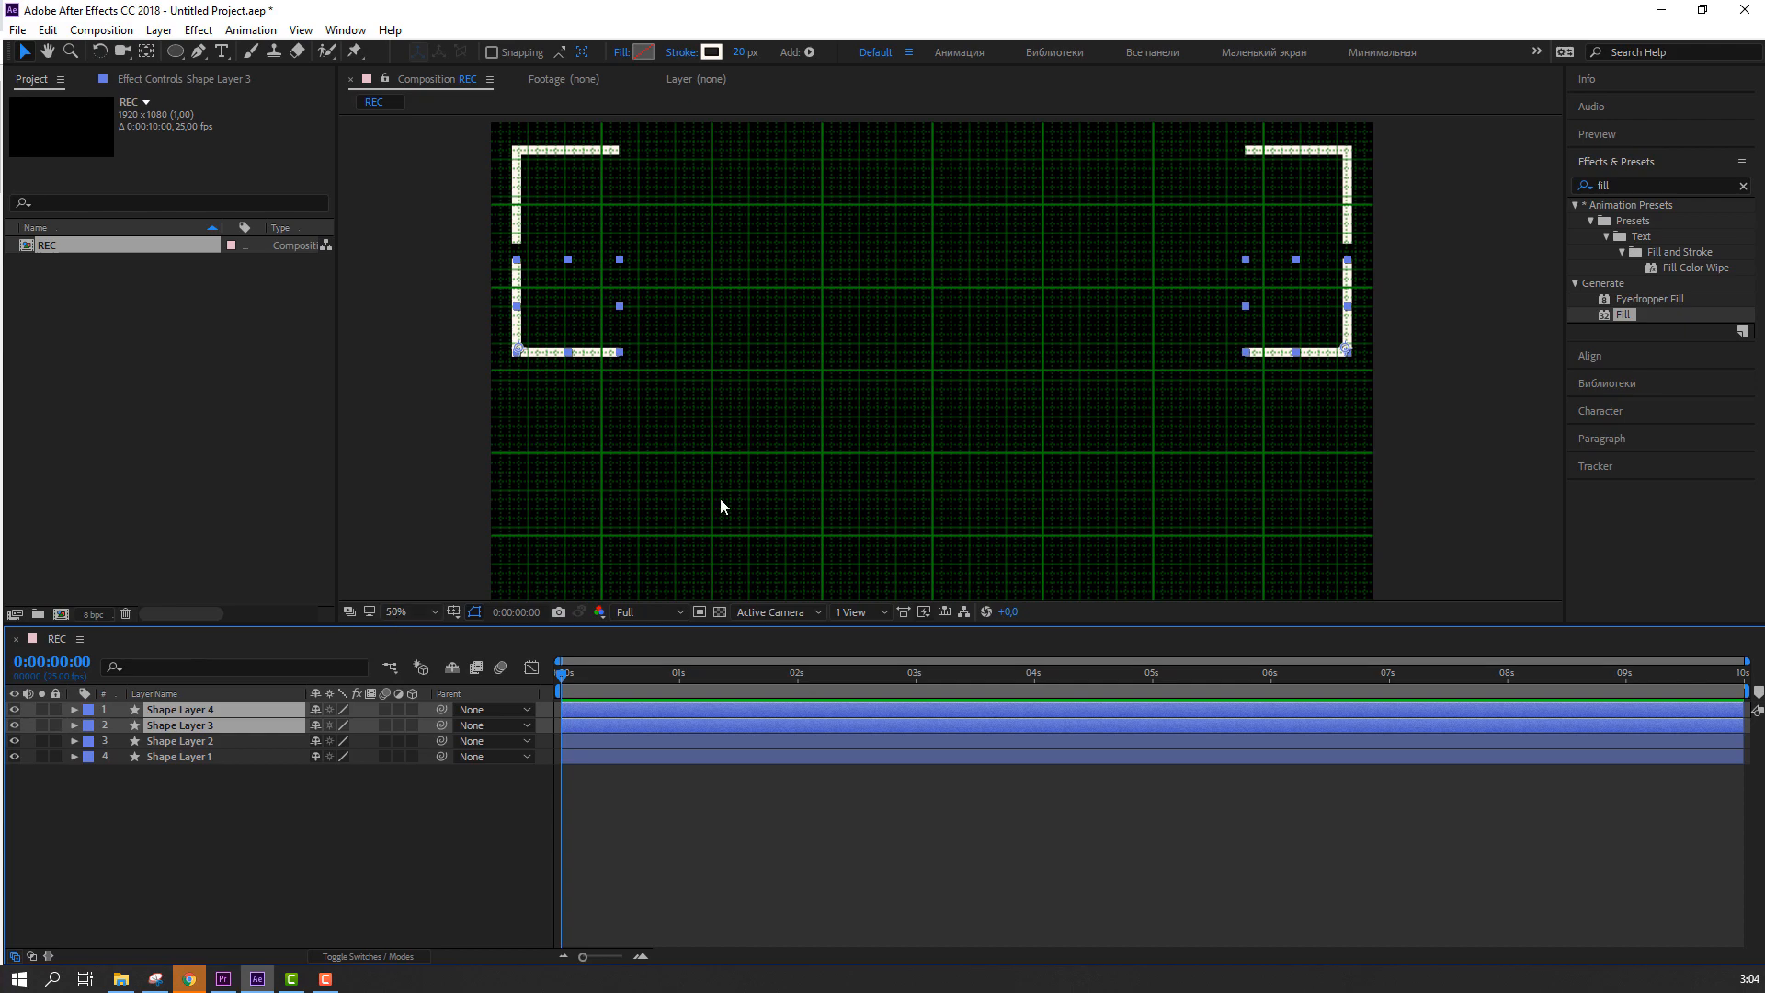
Step: Examine the upper-left bracket's distance from the composition's top edge against the grid
key("h")
left_click_drag(553, 188, 676, 355)
scroll(644, 271, "up", 2)
left_click_drag(578, 179, 1189, 431)
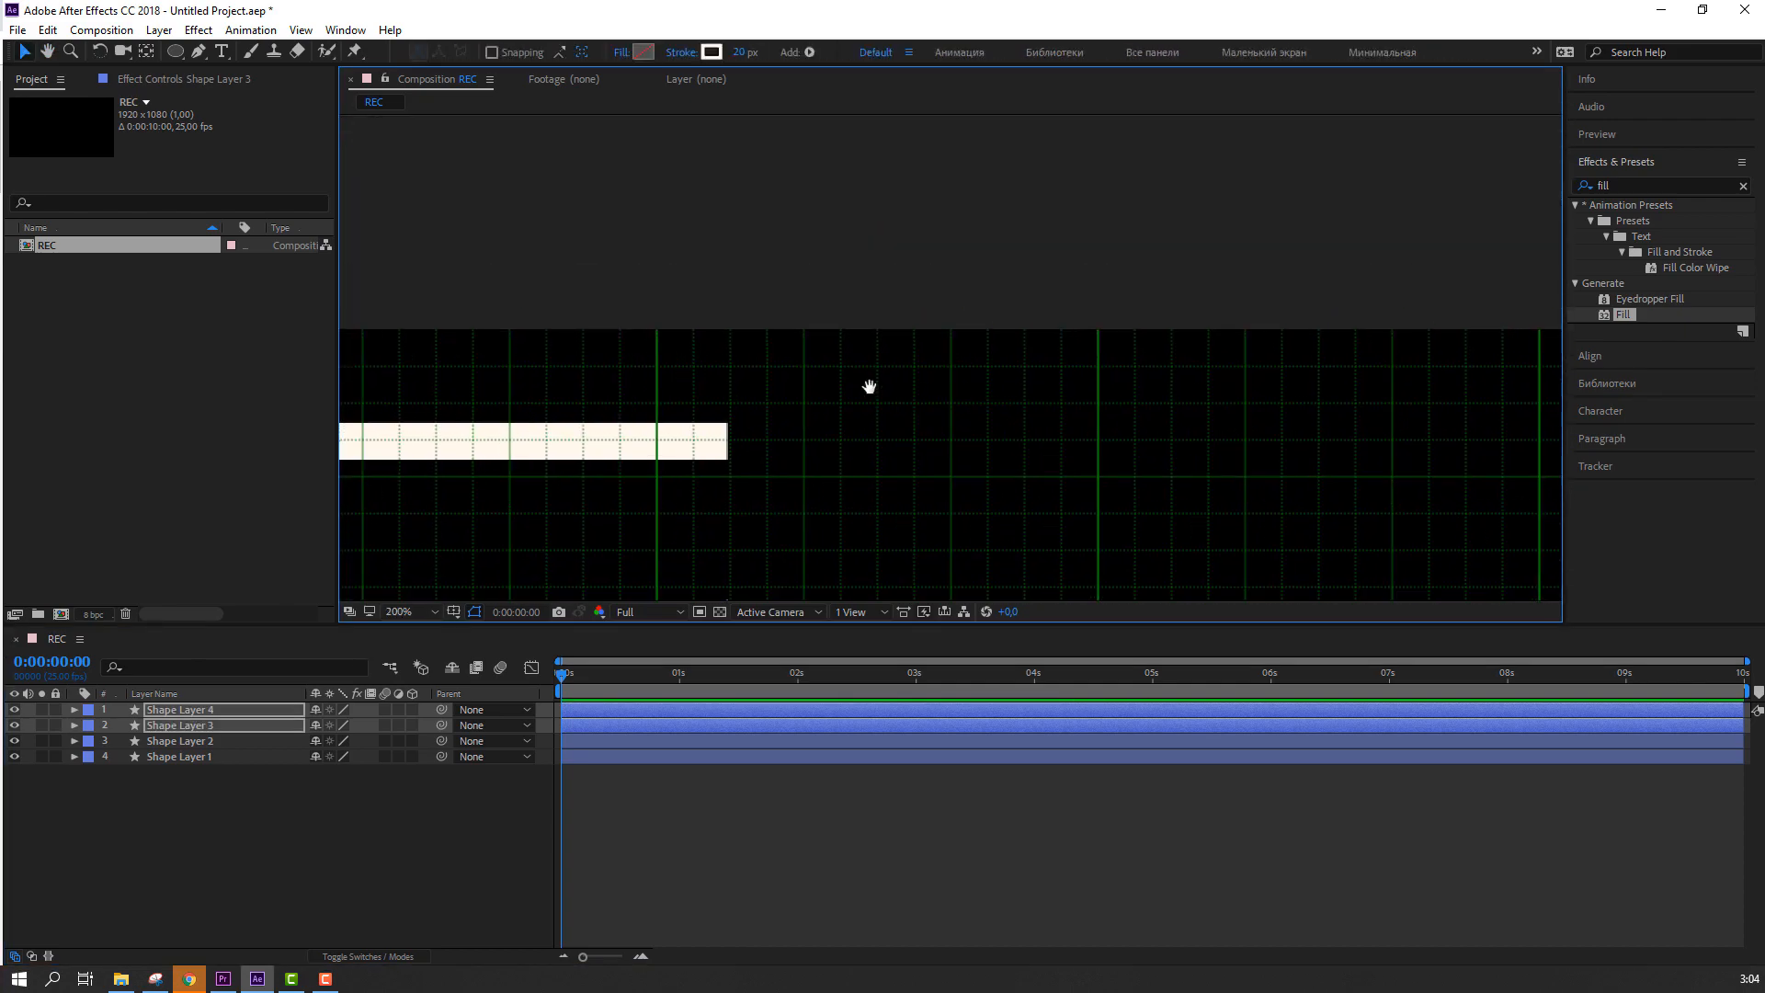
scroll(819, 405, "up", 2)
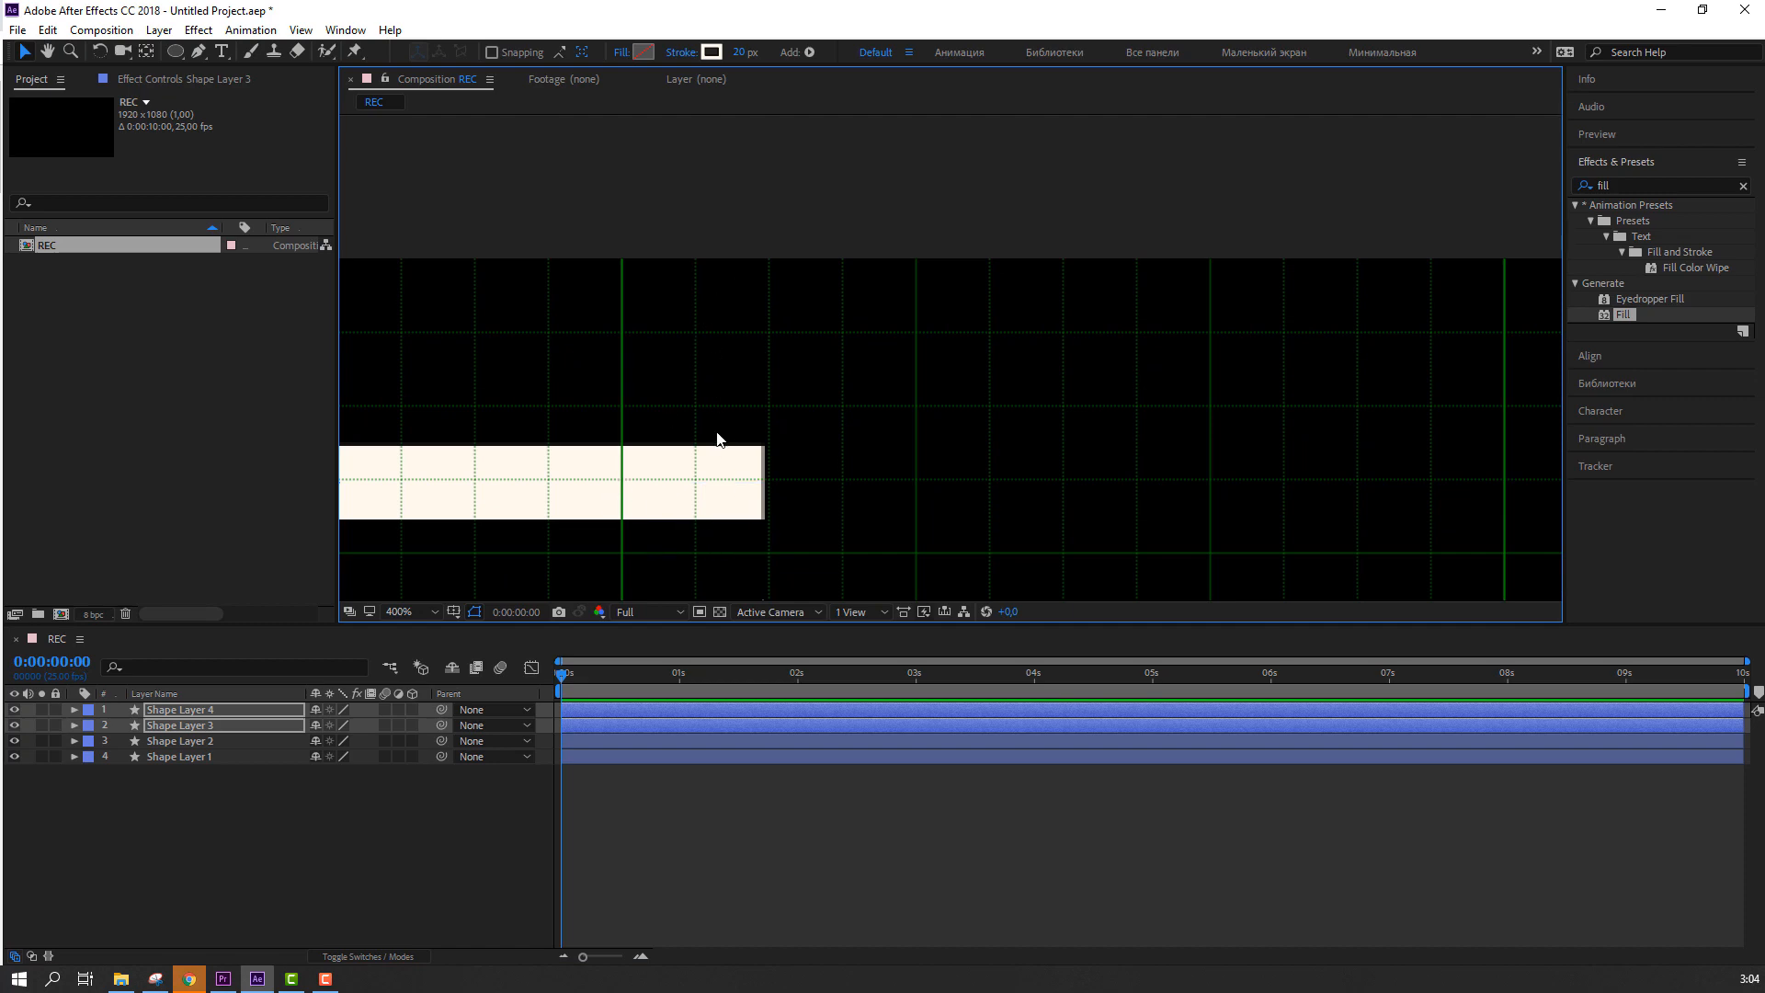
scroll(724, 498, "down", 2)
left_click_drag(615, 477, 612, 216)
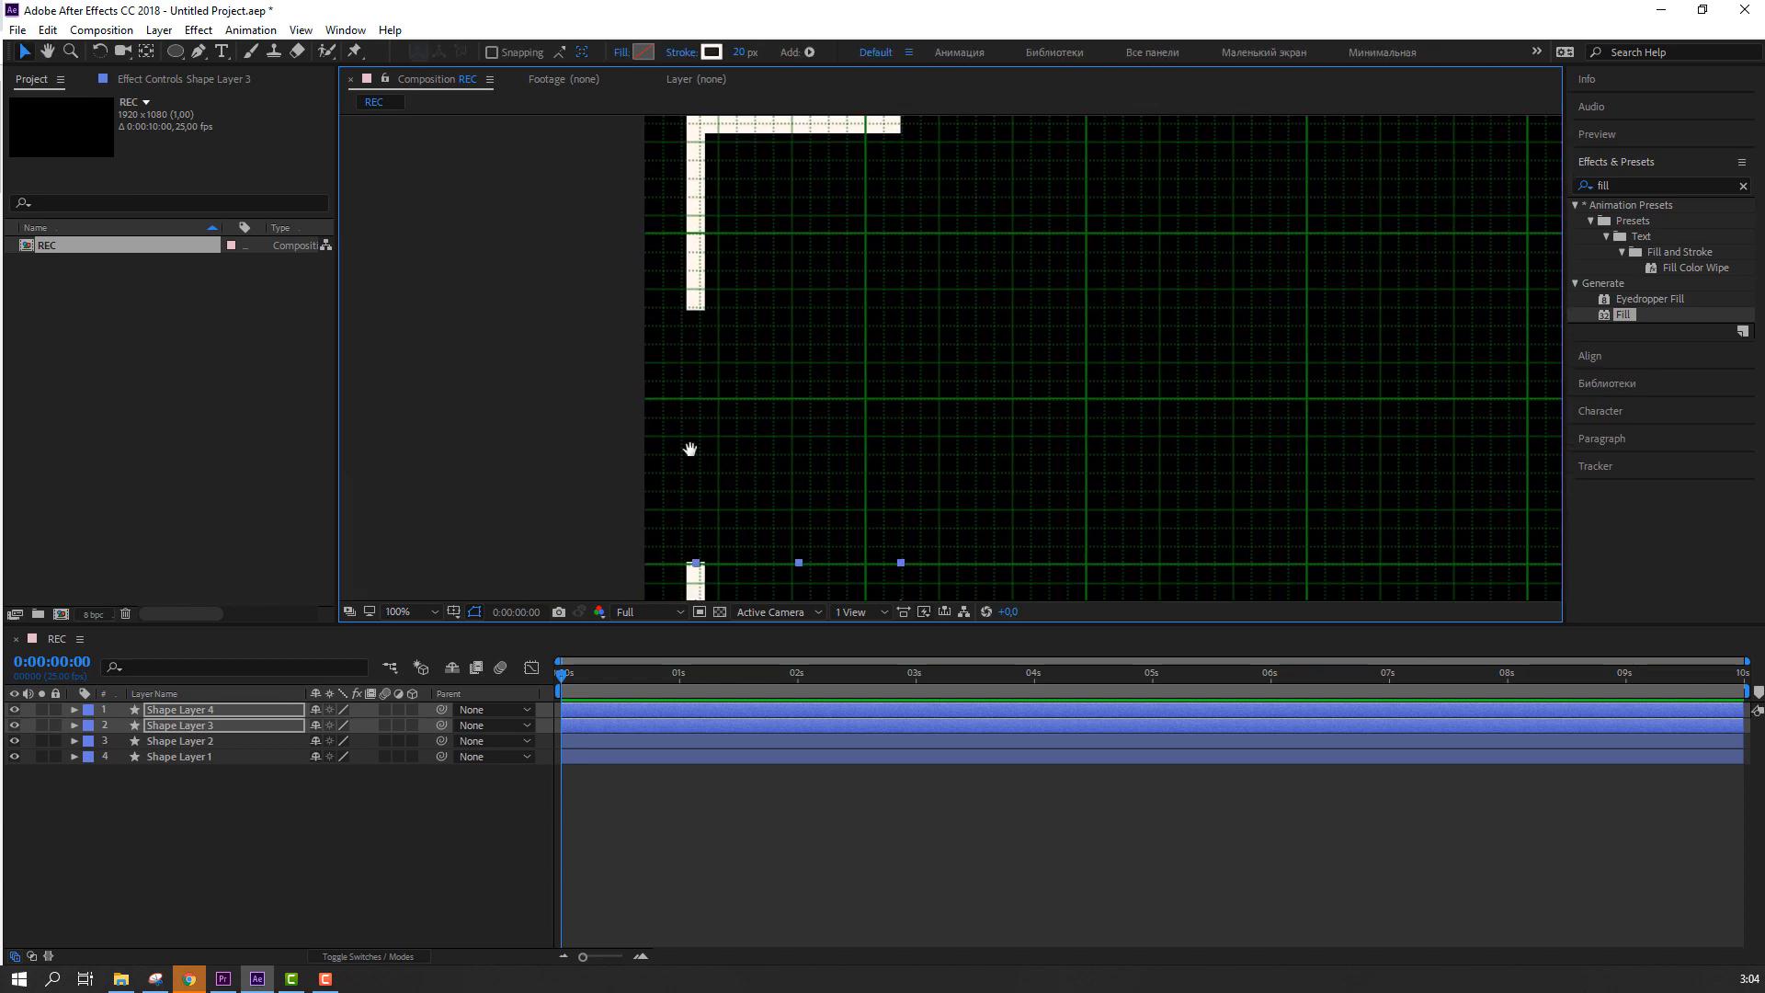
Step: Move both vertically flipped brackets down until they sit close to the composition's bottom edge
left_click_drag(690, 449, 728, 268)
key("shift+Down")
key("shift+Down")
key("shift+Down")
key("shift+Down")
key("shift+Down")
key("shift+Down")
key("shift+Down")
key("shift+Down")
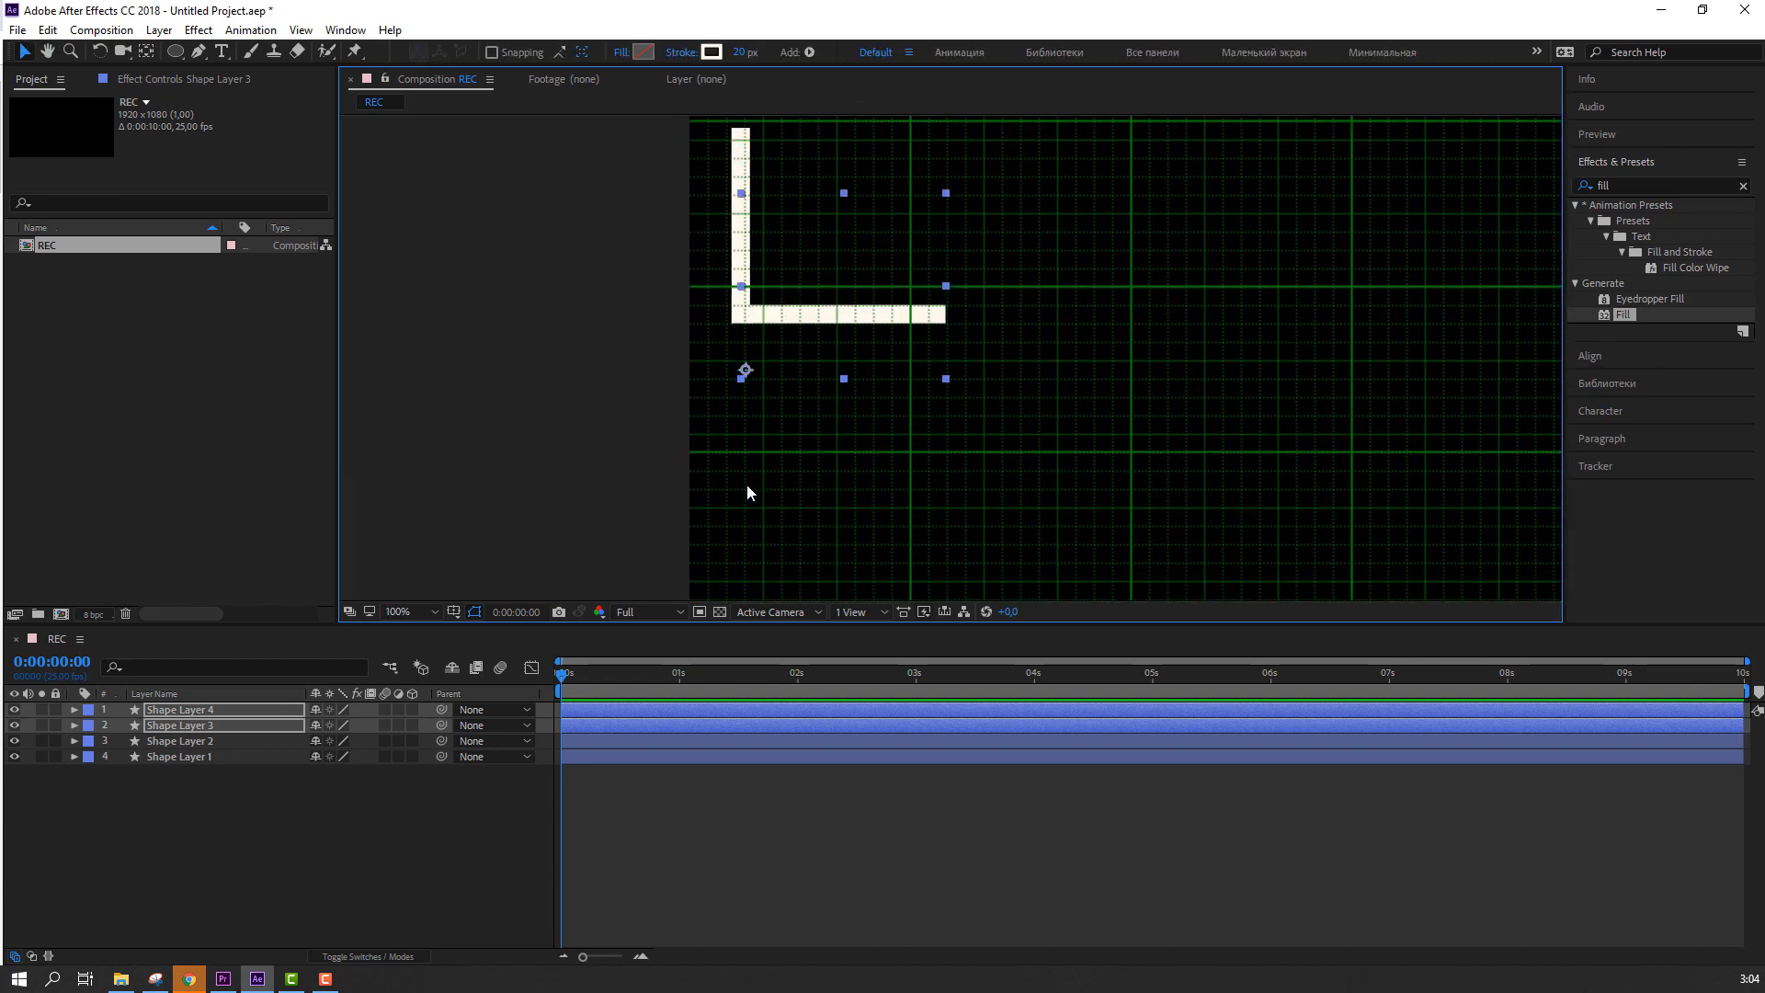
key("shift+Down")
left_click_drag(747, 486, 729, 292)
key("shift+Down")
key("shift+Down")
key("shift+Down")
key("shift+Down")
key("shift+Down")
key("shift+Down")
key("shift+Down")
key("shift+Down")
key("shift+Down")
key("shift+Down")
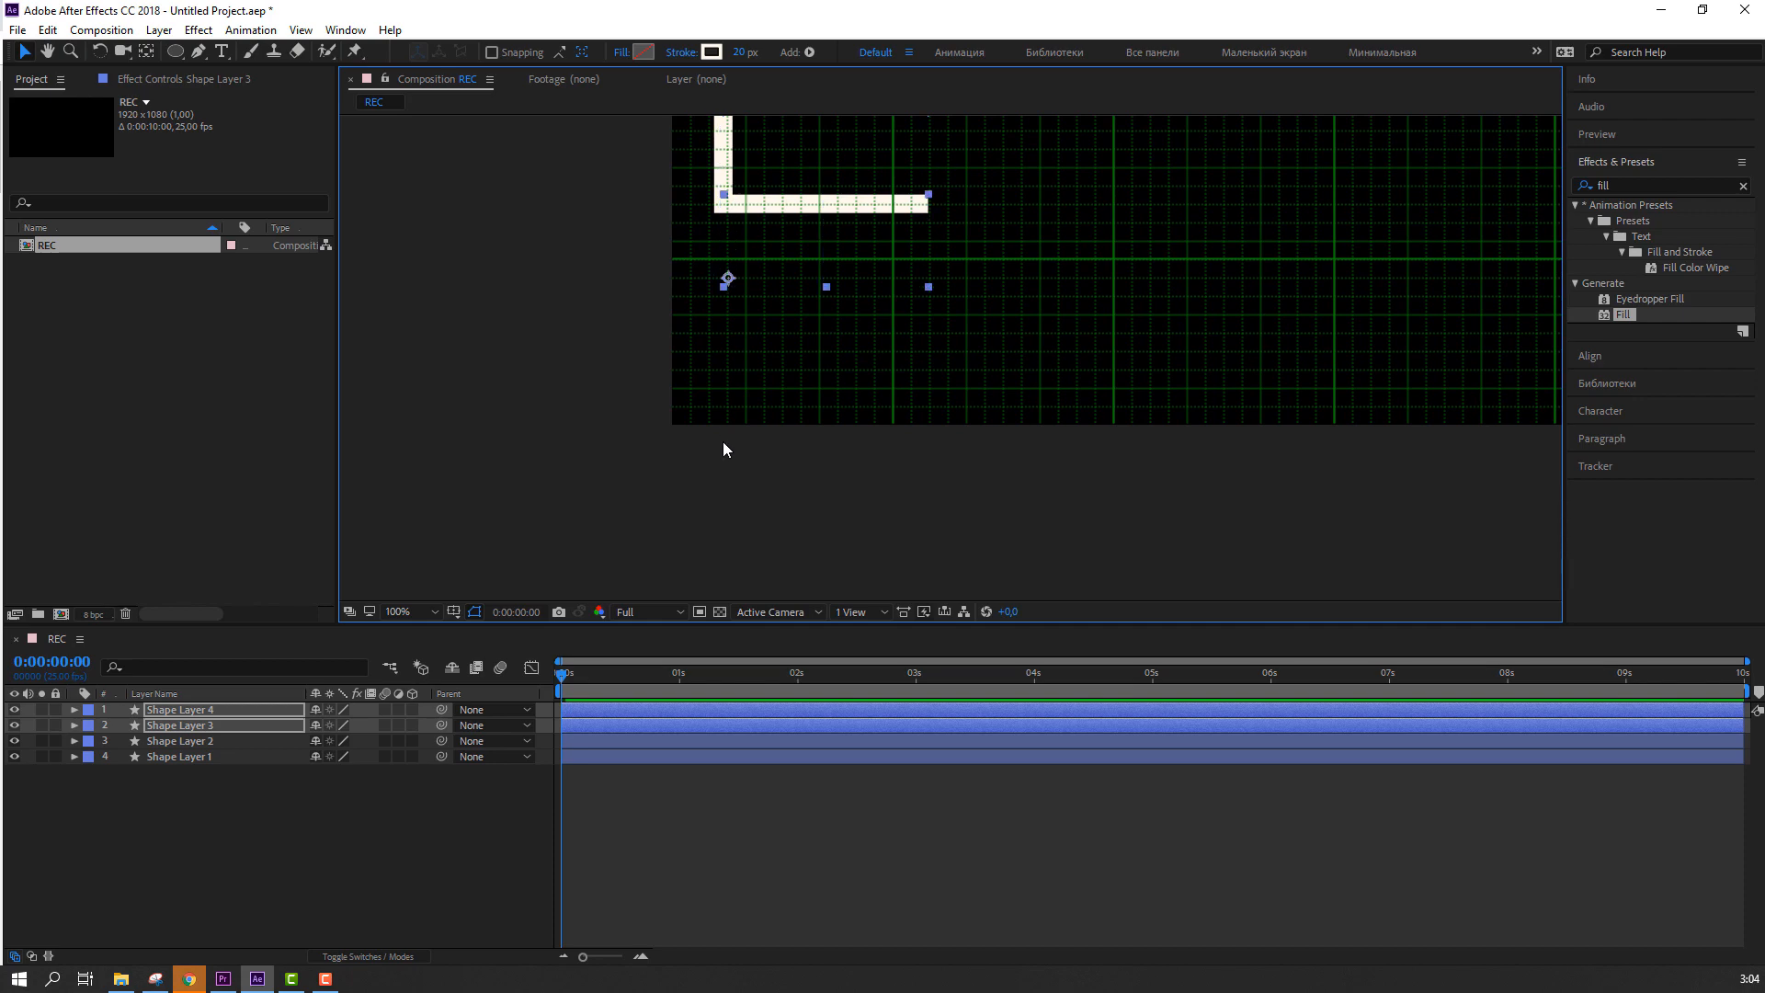
key("shift+Down")
key("shift+Down")
key("shift+Down")
key("shift+Down")
key("shift+Down")
key("shift+Down")
key("shift+Down")
key("shift+Down")
key("shift+Down")
Step: Nudge both lower brackets up so their bottom margin matches the upper brackets' top margin on the grid
scroll(714, 434, "up", 4)
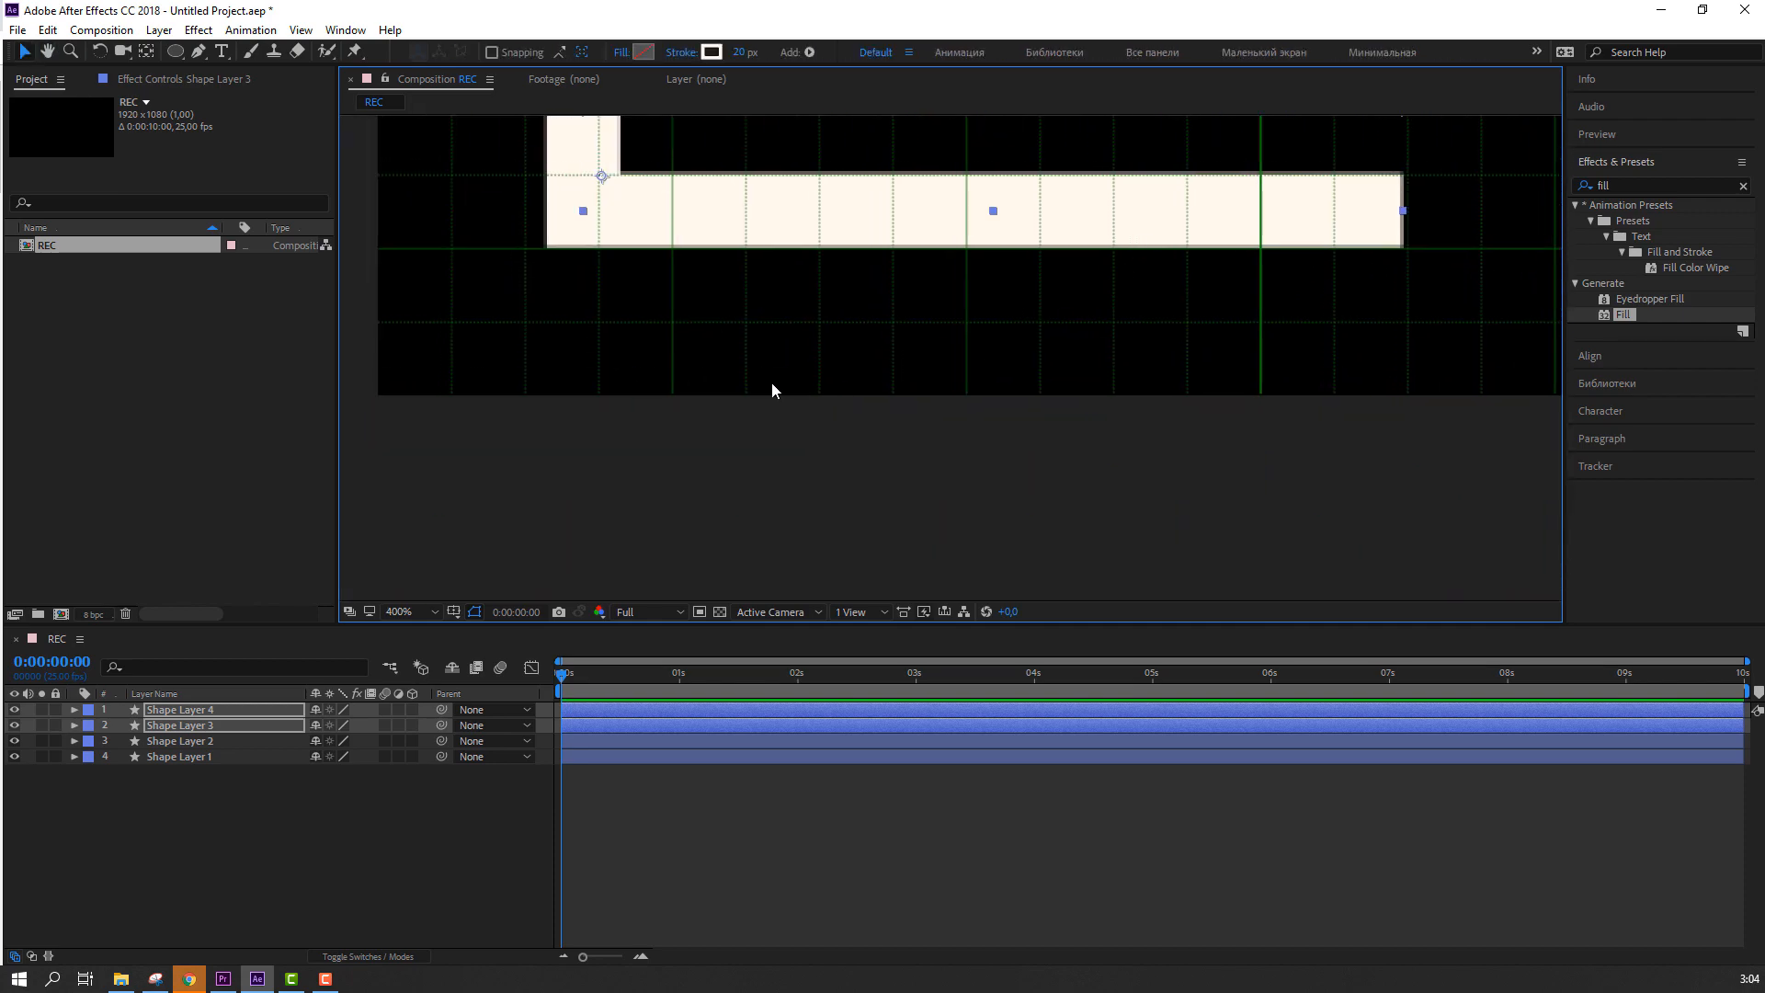
key("Up")
key("Up")
key("Up")
key("Up")
key("Up")
key("Up")
key("Up")
key("Up")
key("Up")
key("Up")
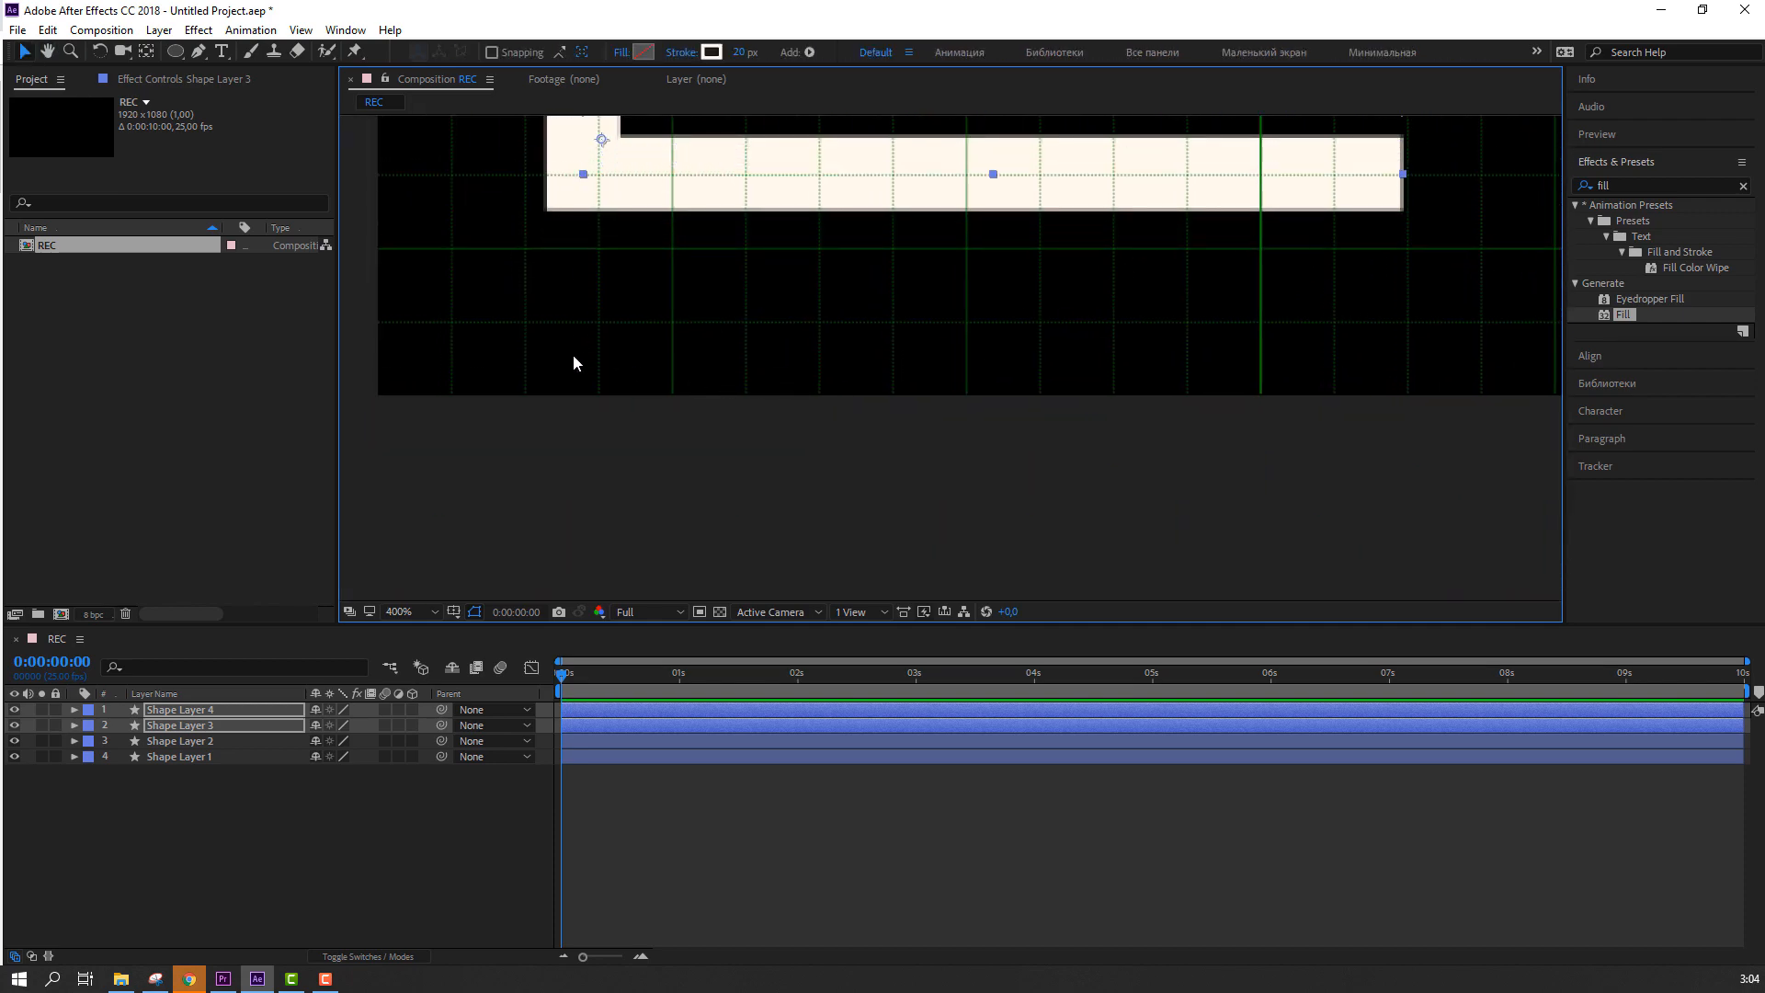
key("Up")
key("Up")
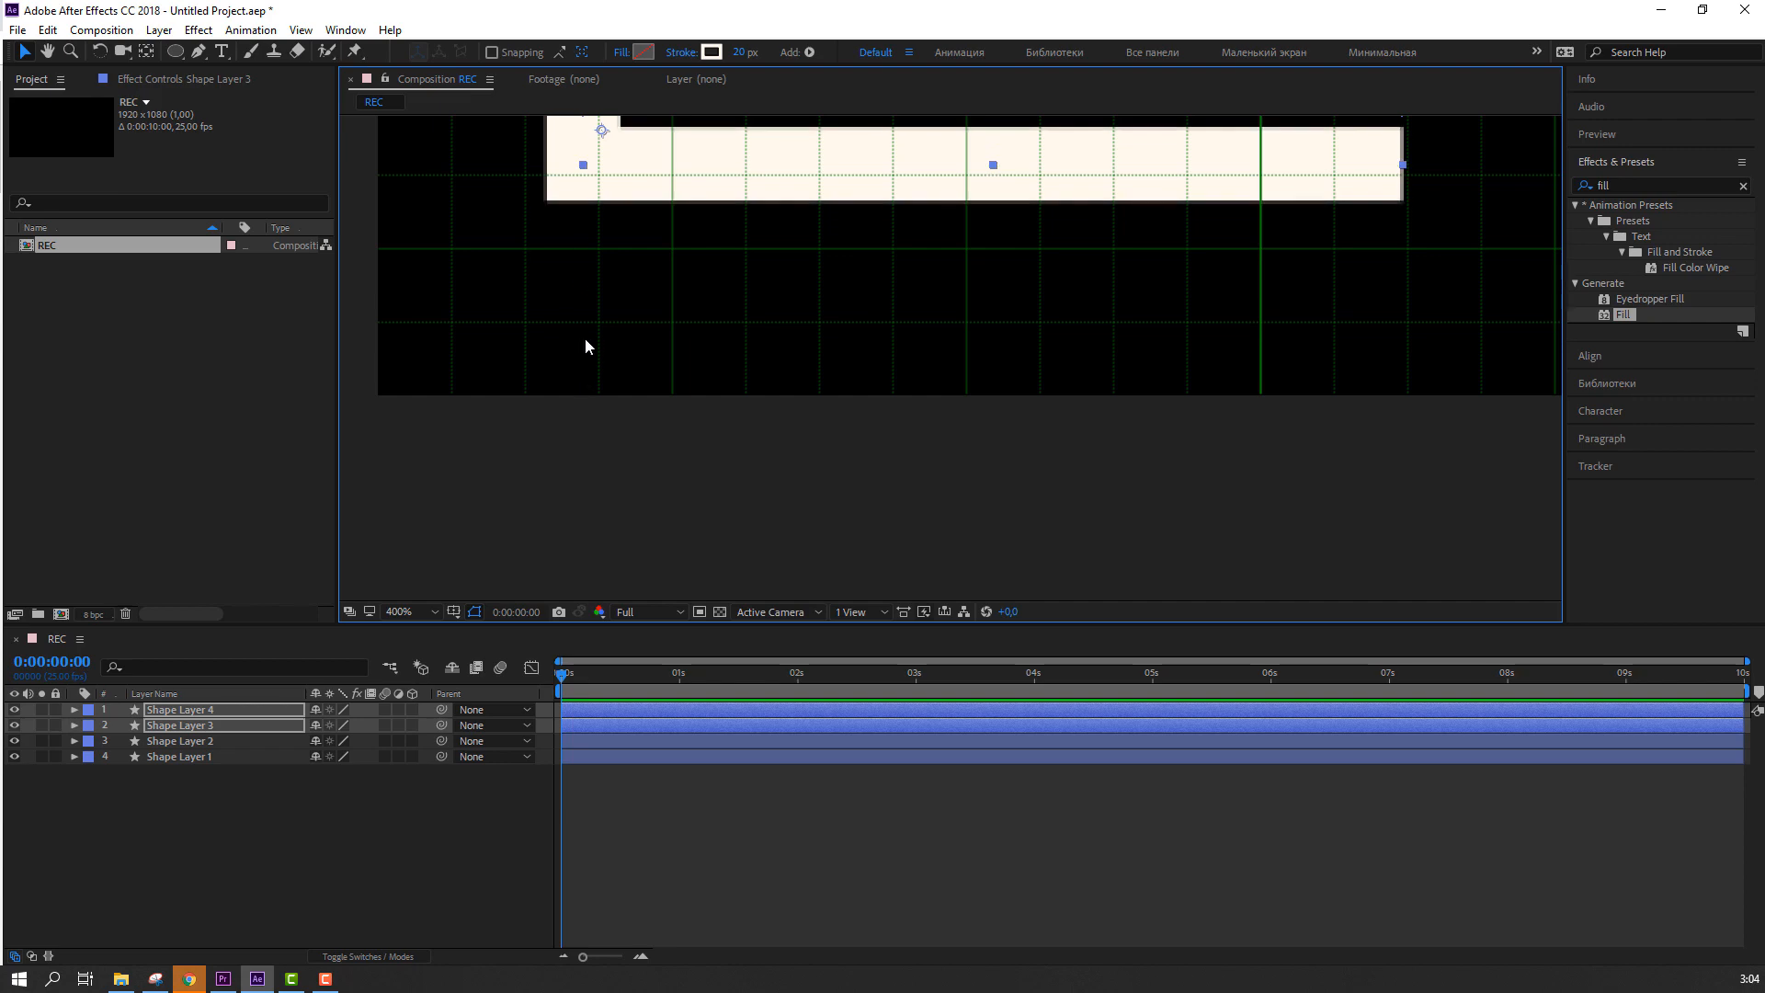
scroll(901, 290, "down", 8)
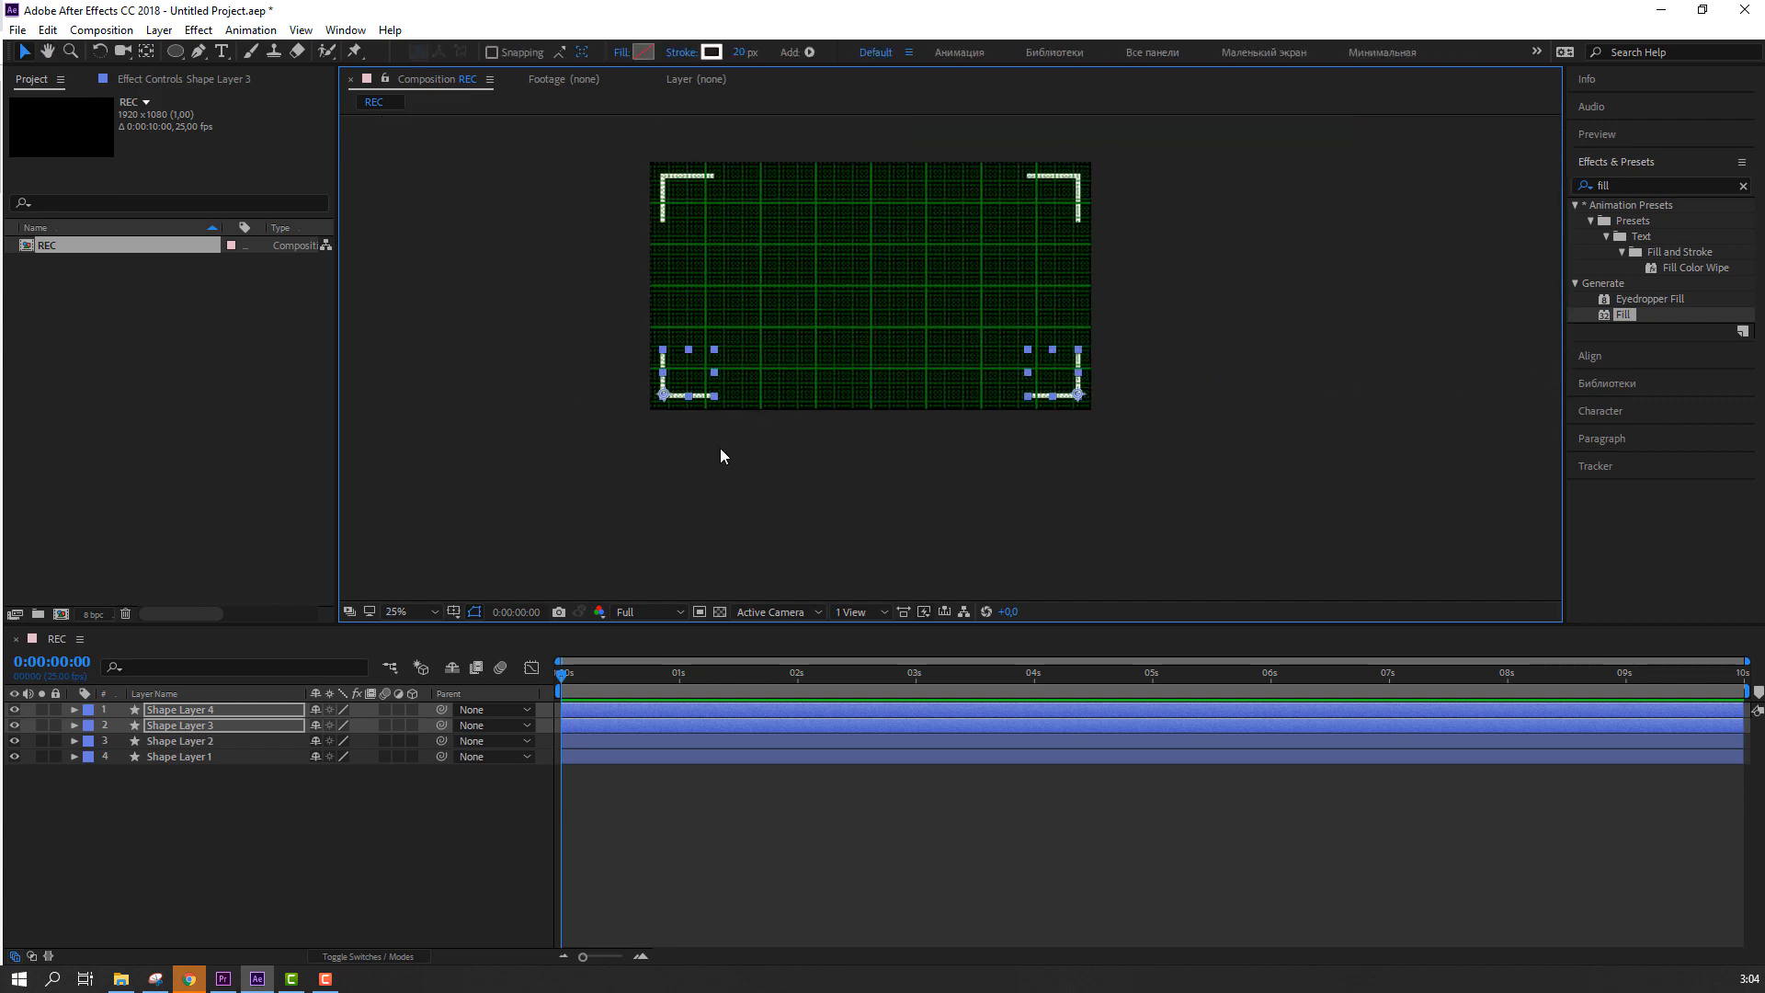
Step: Replace the Grid and Proportional Grid overlays with the Title/Action Safe guides
left_click(827, 423)
left_click_drag(834, 267, 835, 328)
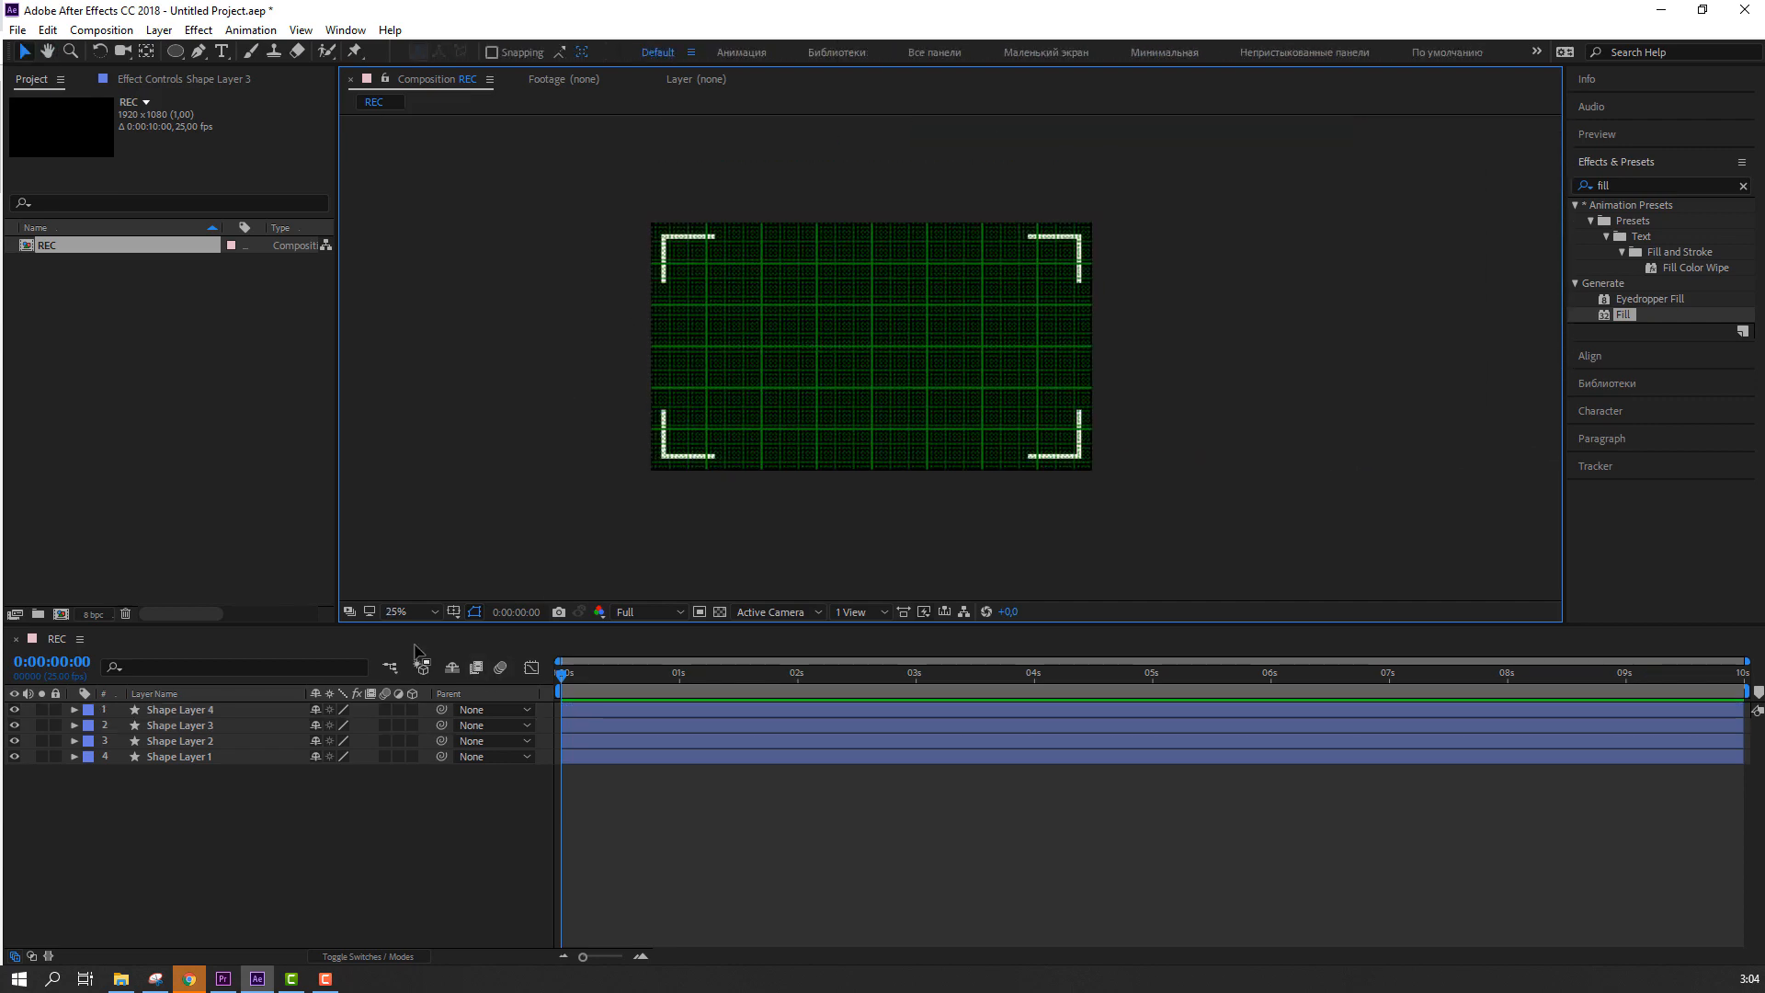
left_click(449, 616)
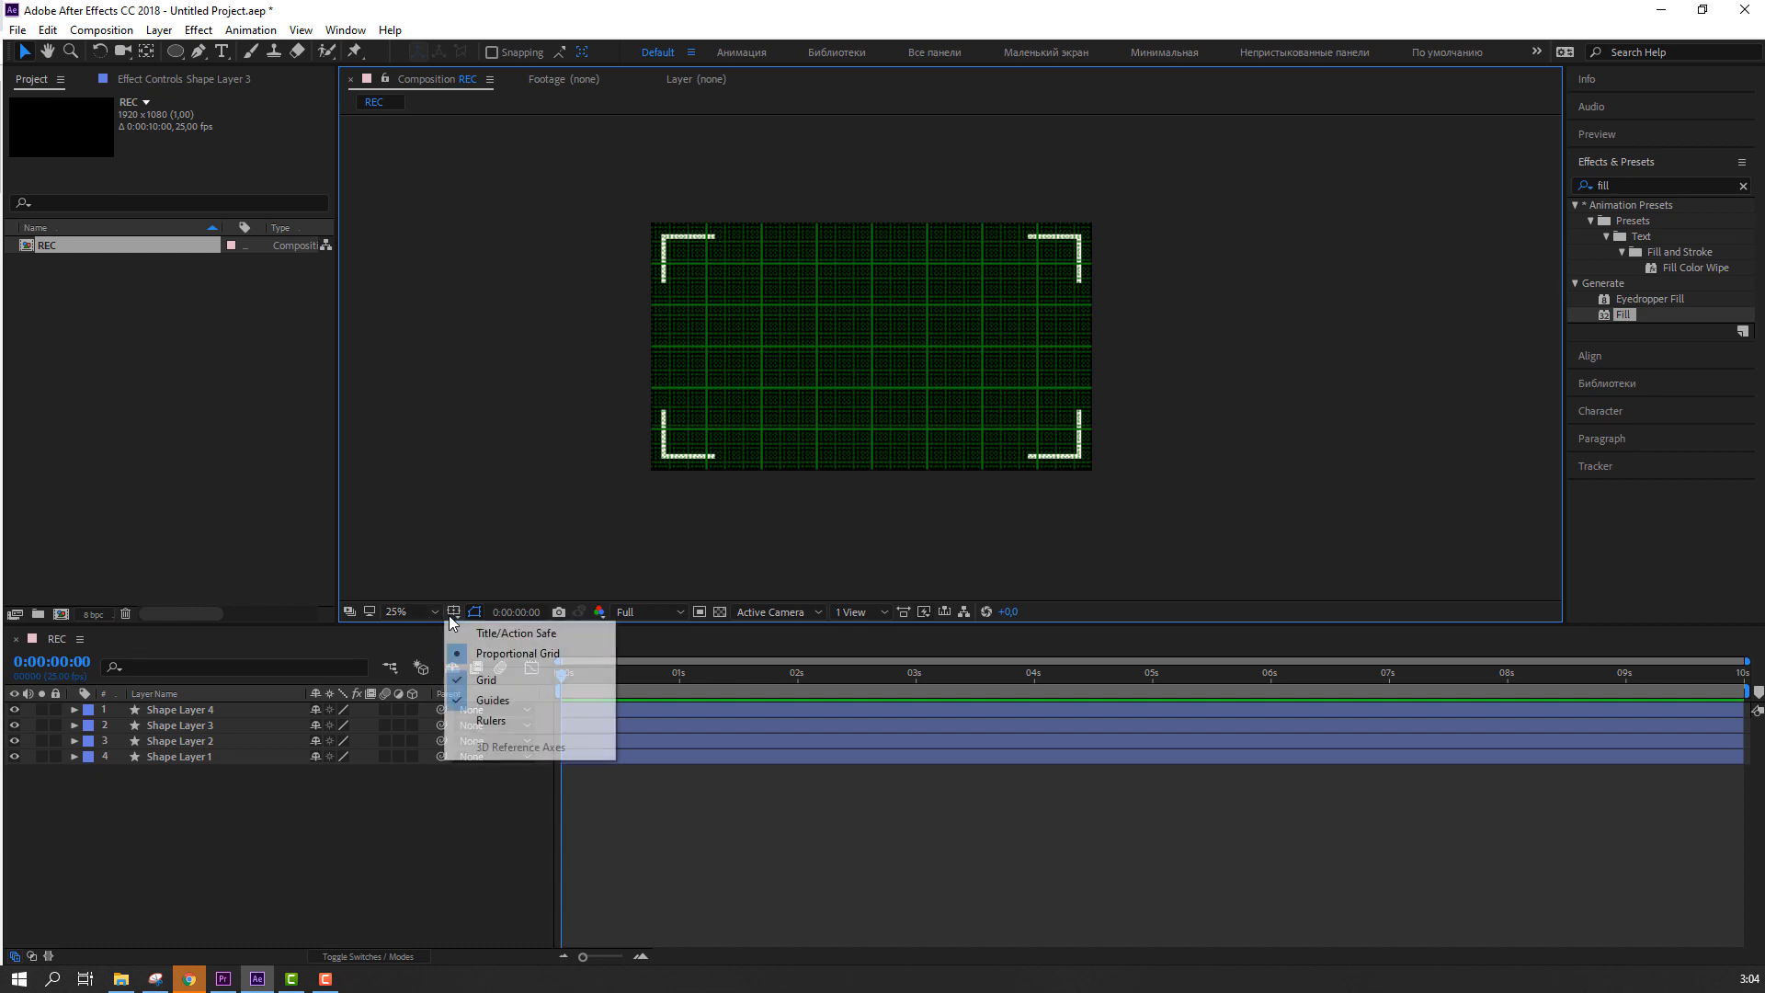
left_click(458, 681)
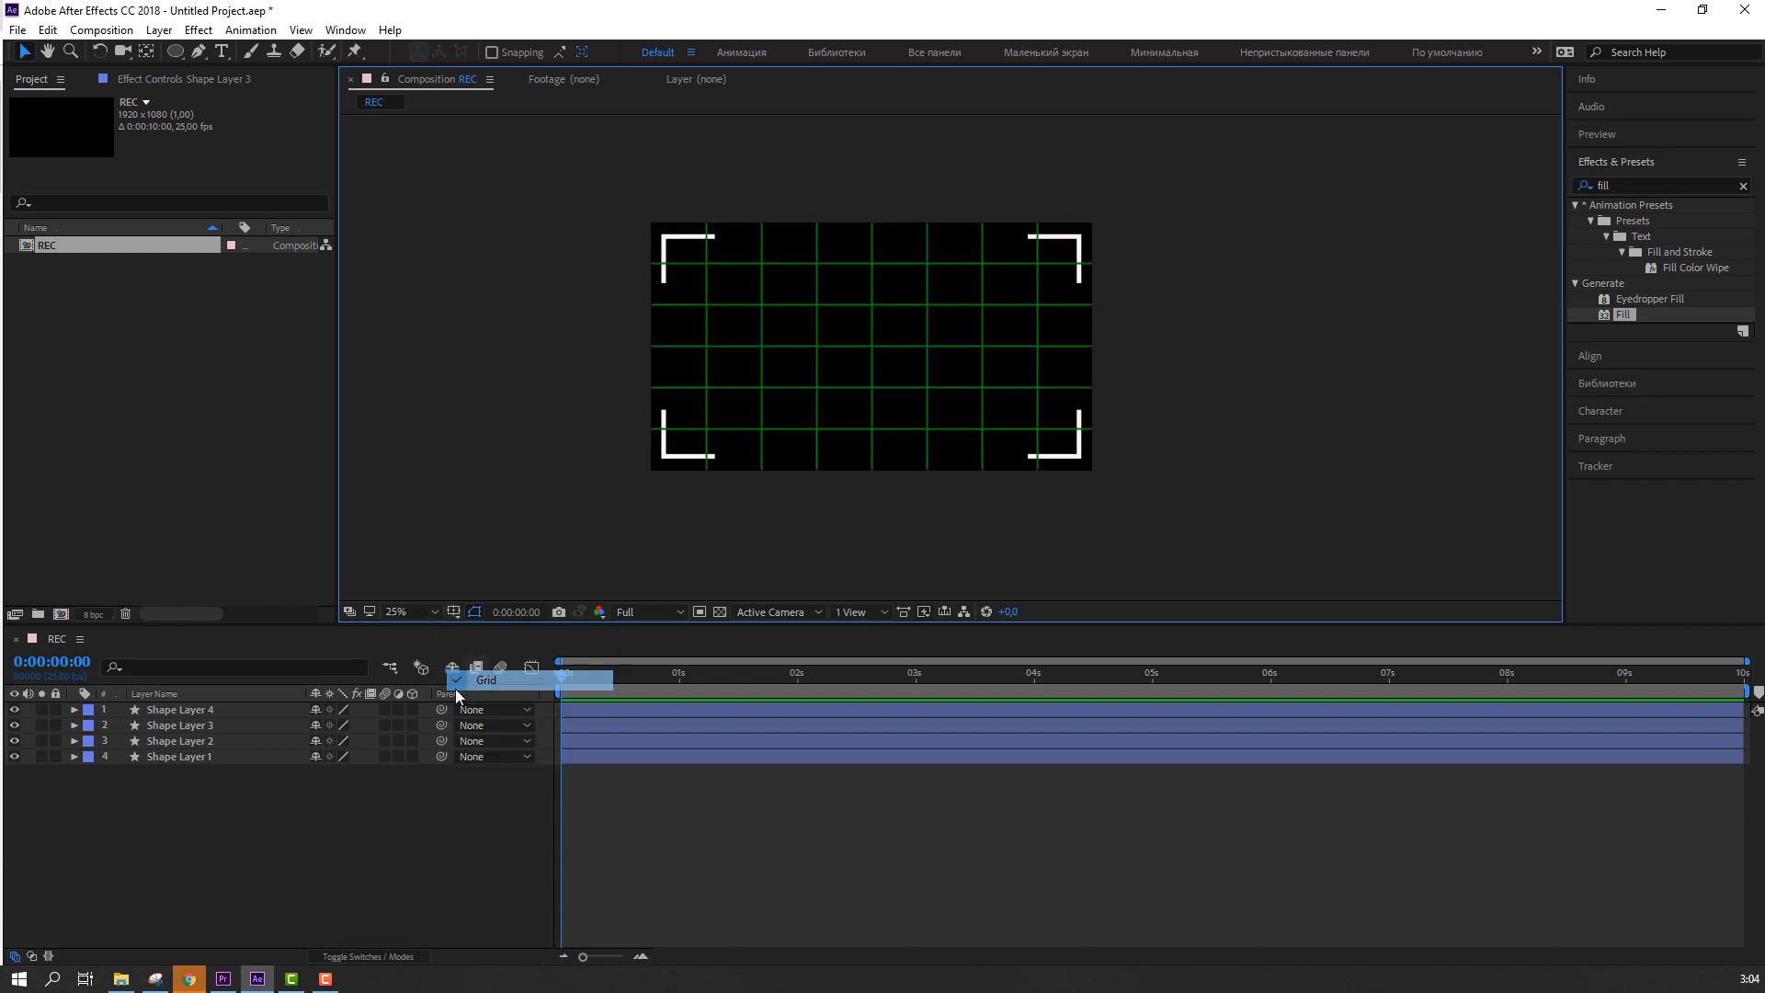
left_click(454, 614)
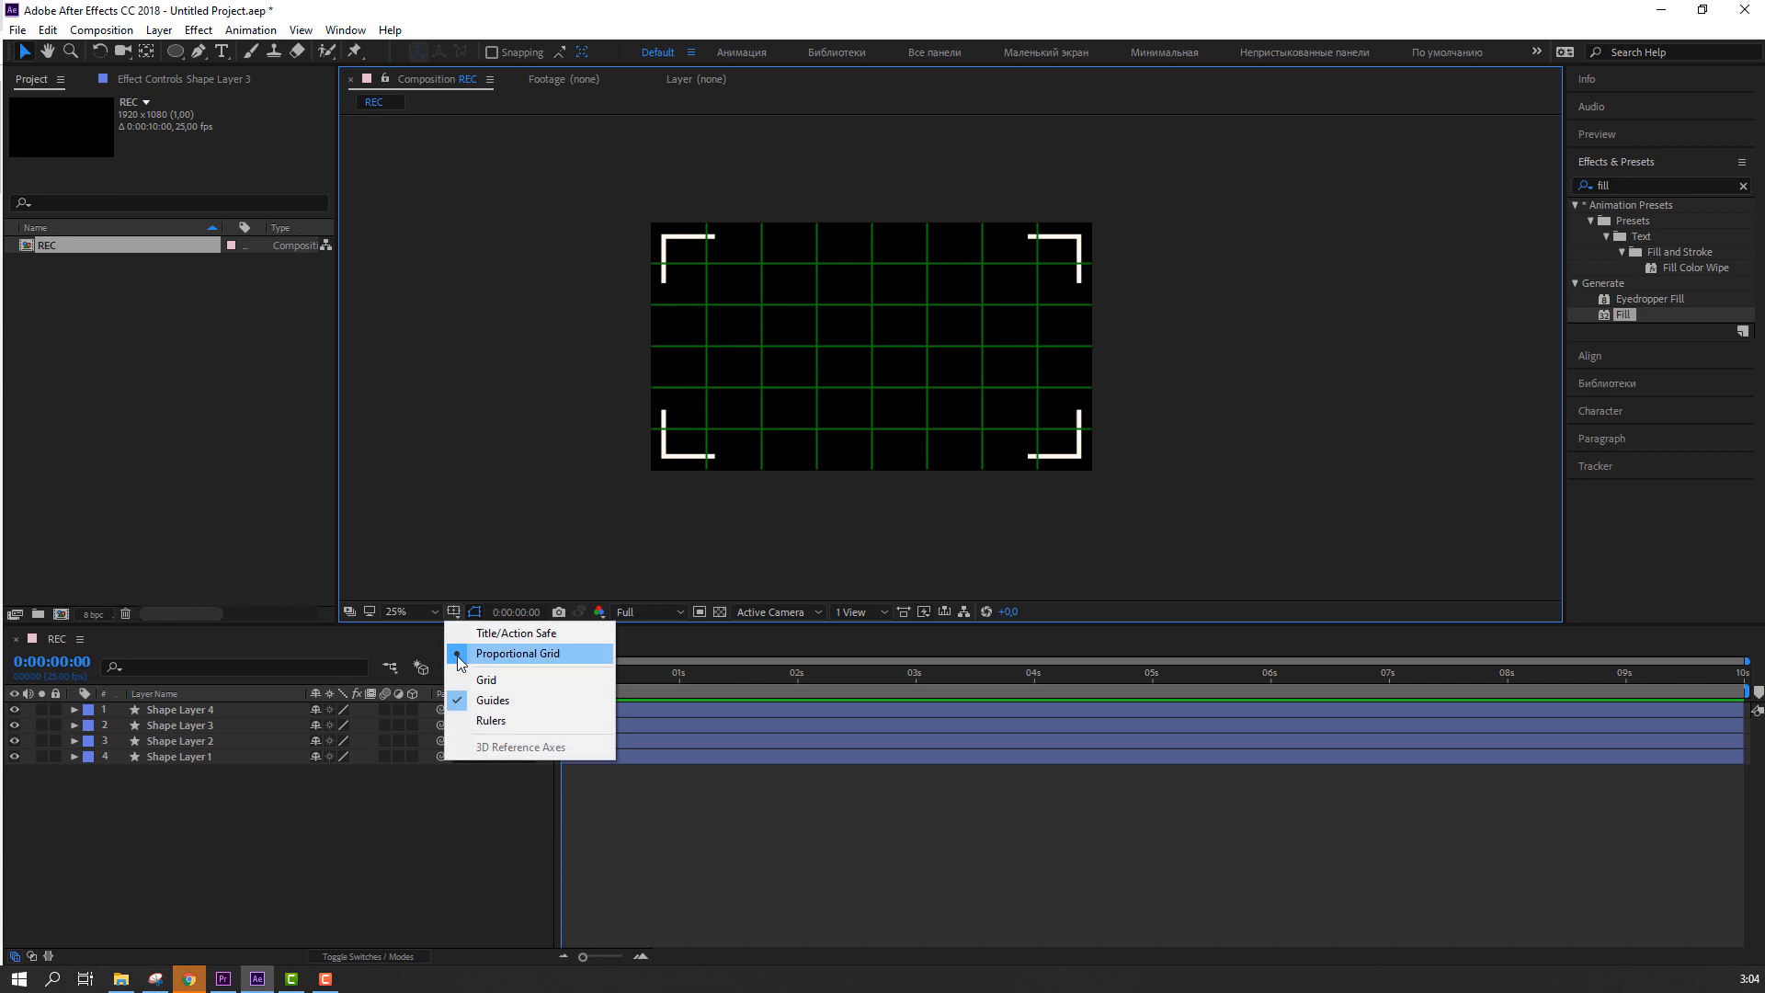
left_click(460, 653)
left_click(451, 614)
left_click(487, 630)
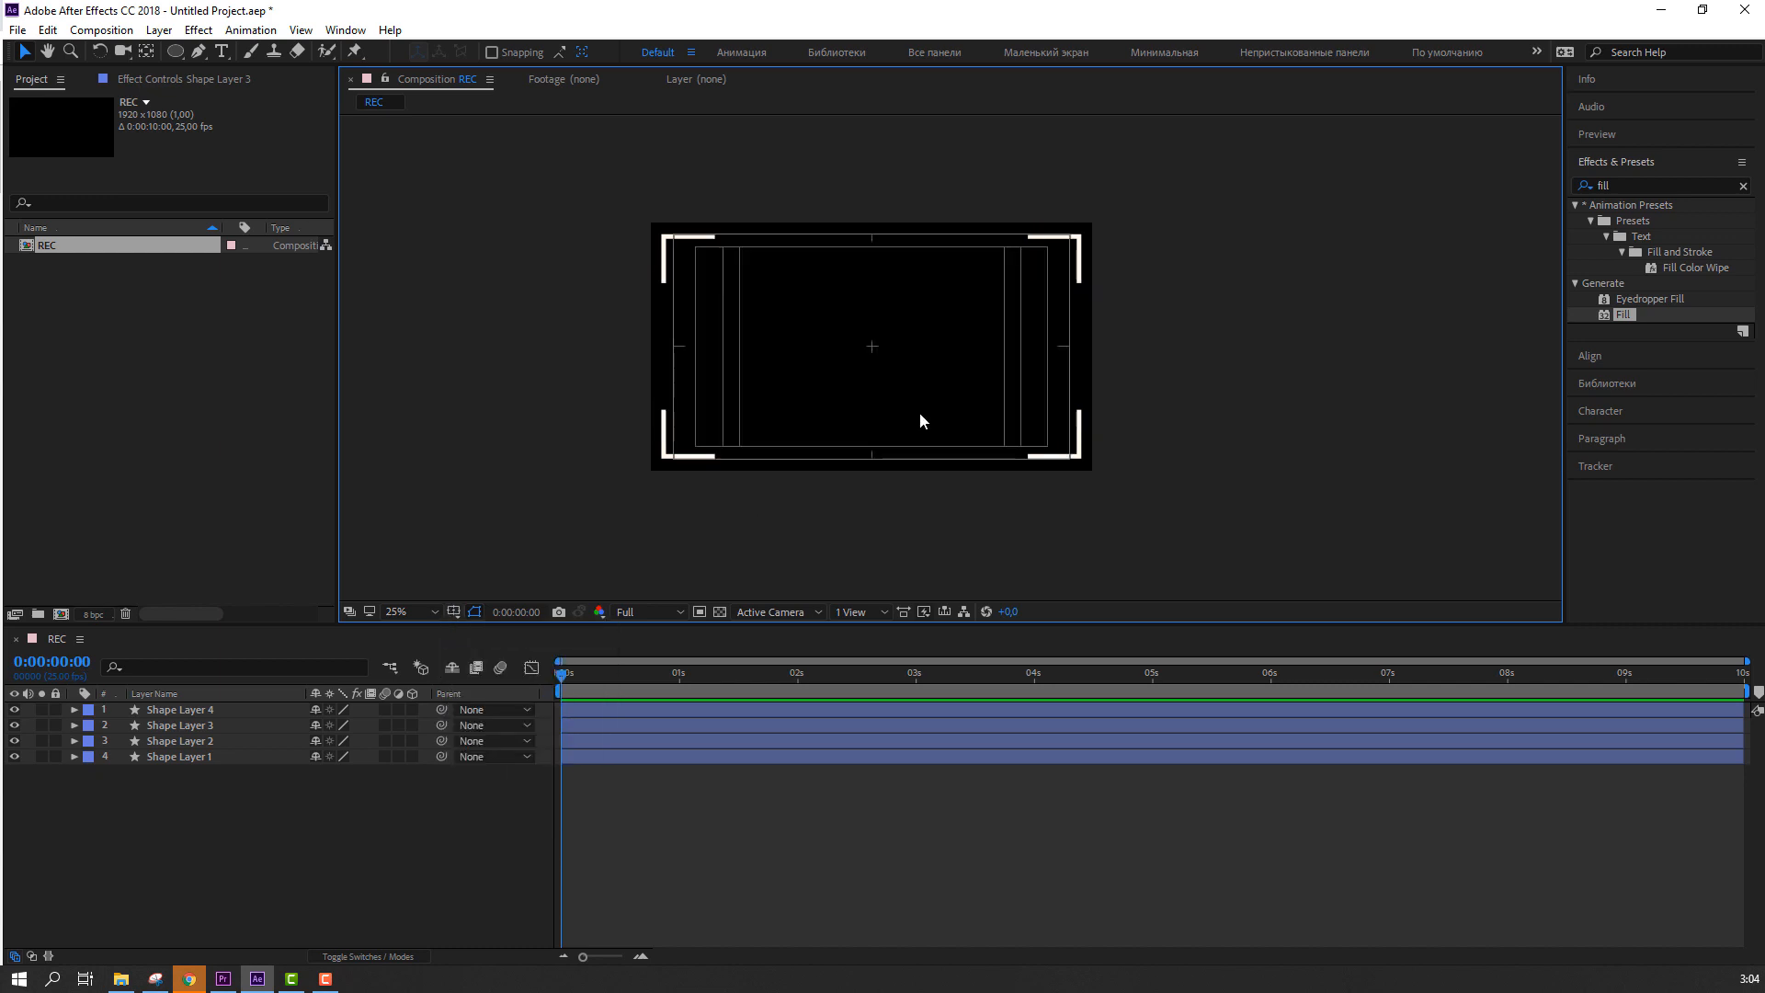
Step: With nothing selected, draw a short vertical Pen tool line along the vertical stroke of the composition's center mark
key("period")
key("h")
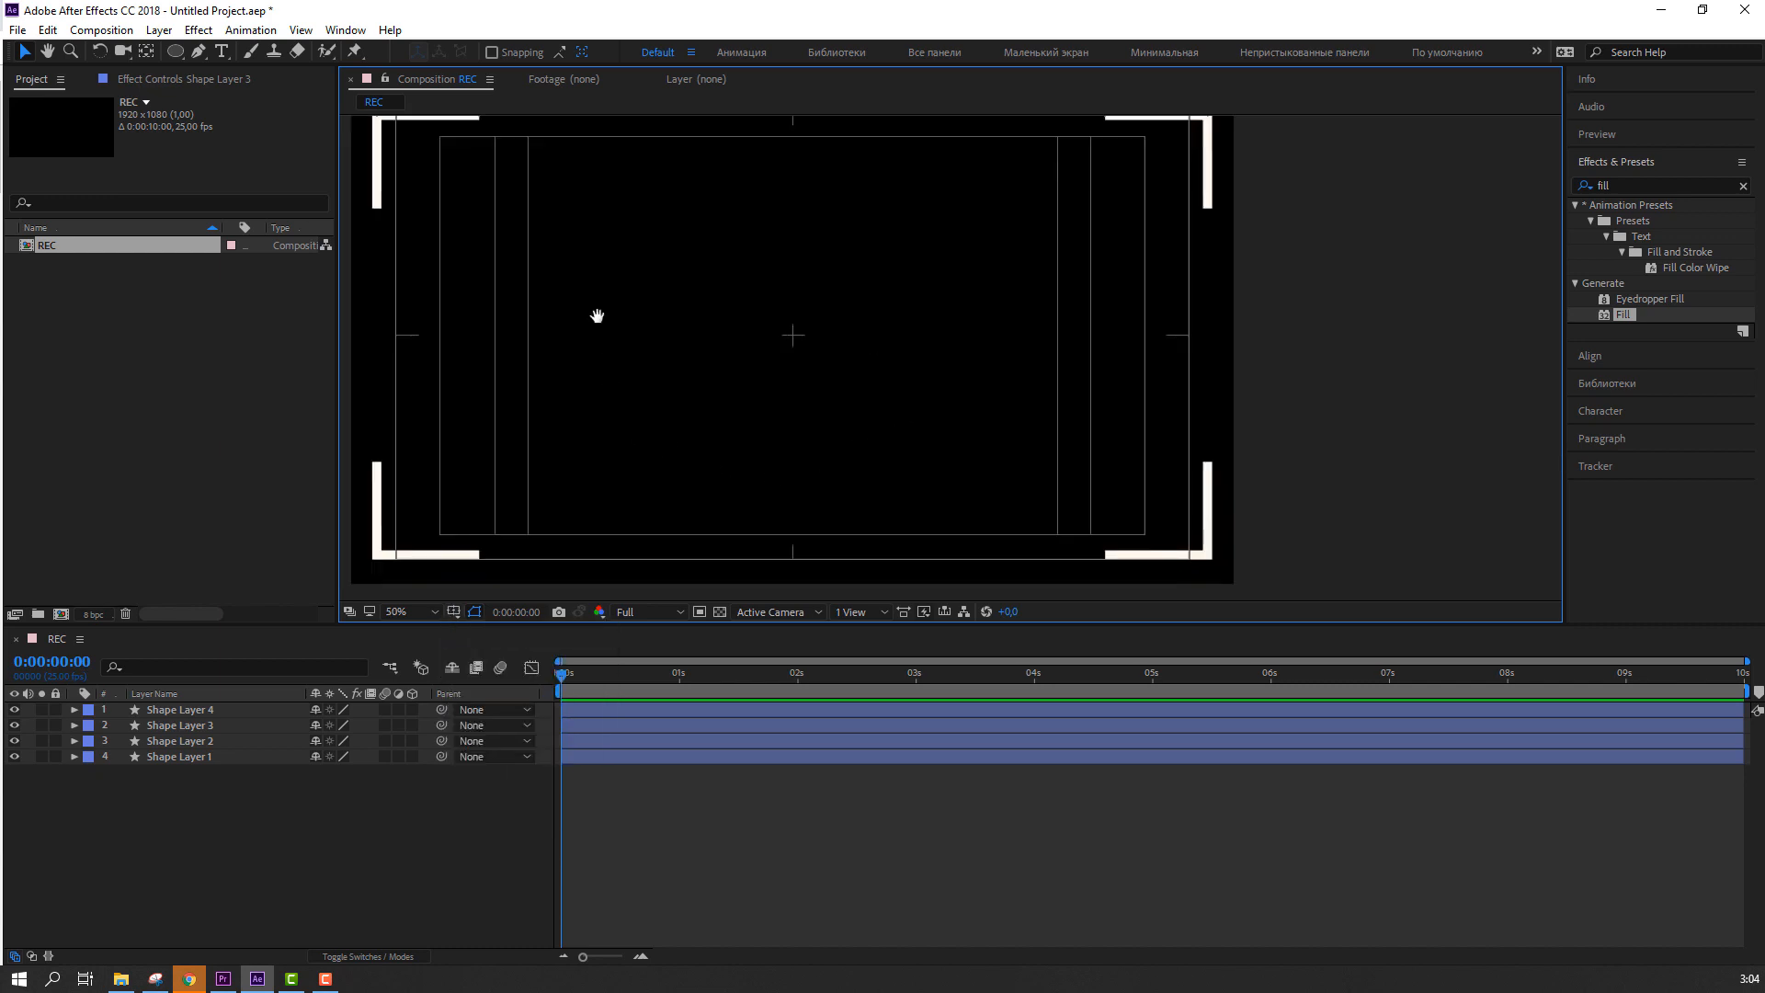
left_click_drag(595, 316, 716, 366)
scroll(699, 386, "up", 1)
key("v")
key("period")
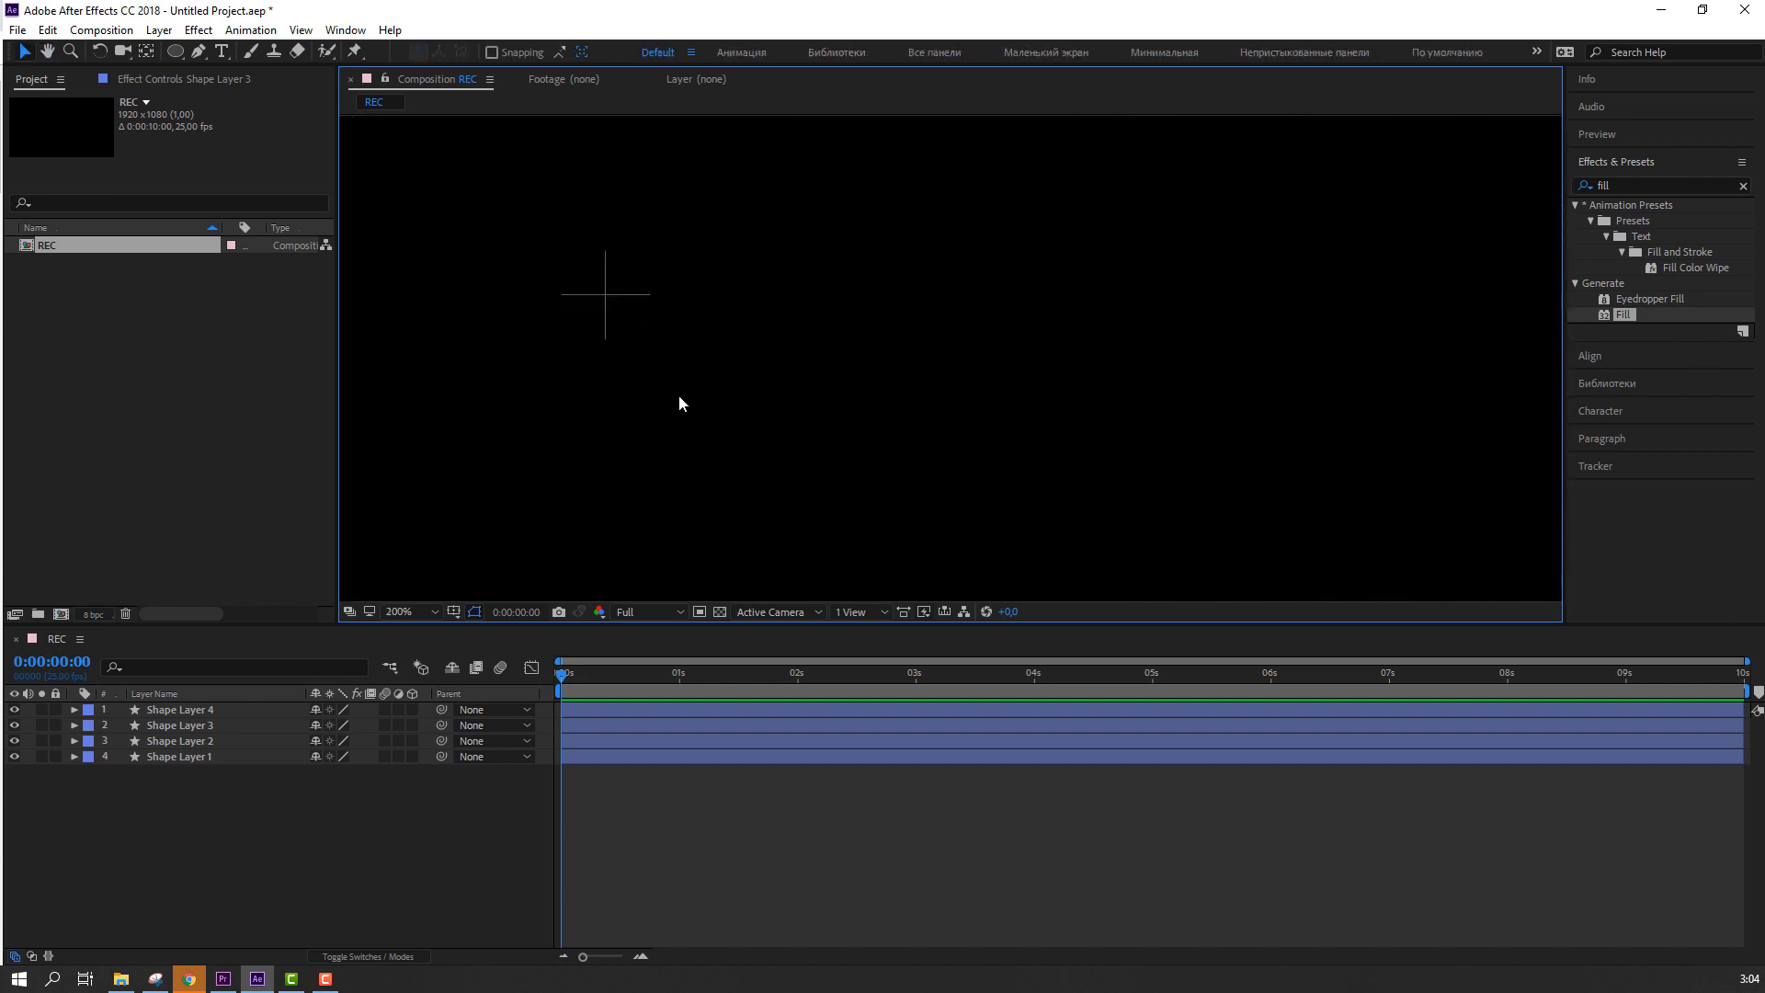
left_click_drag(562, 379, 744, 382)
left_click(198, 53)
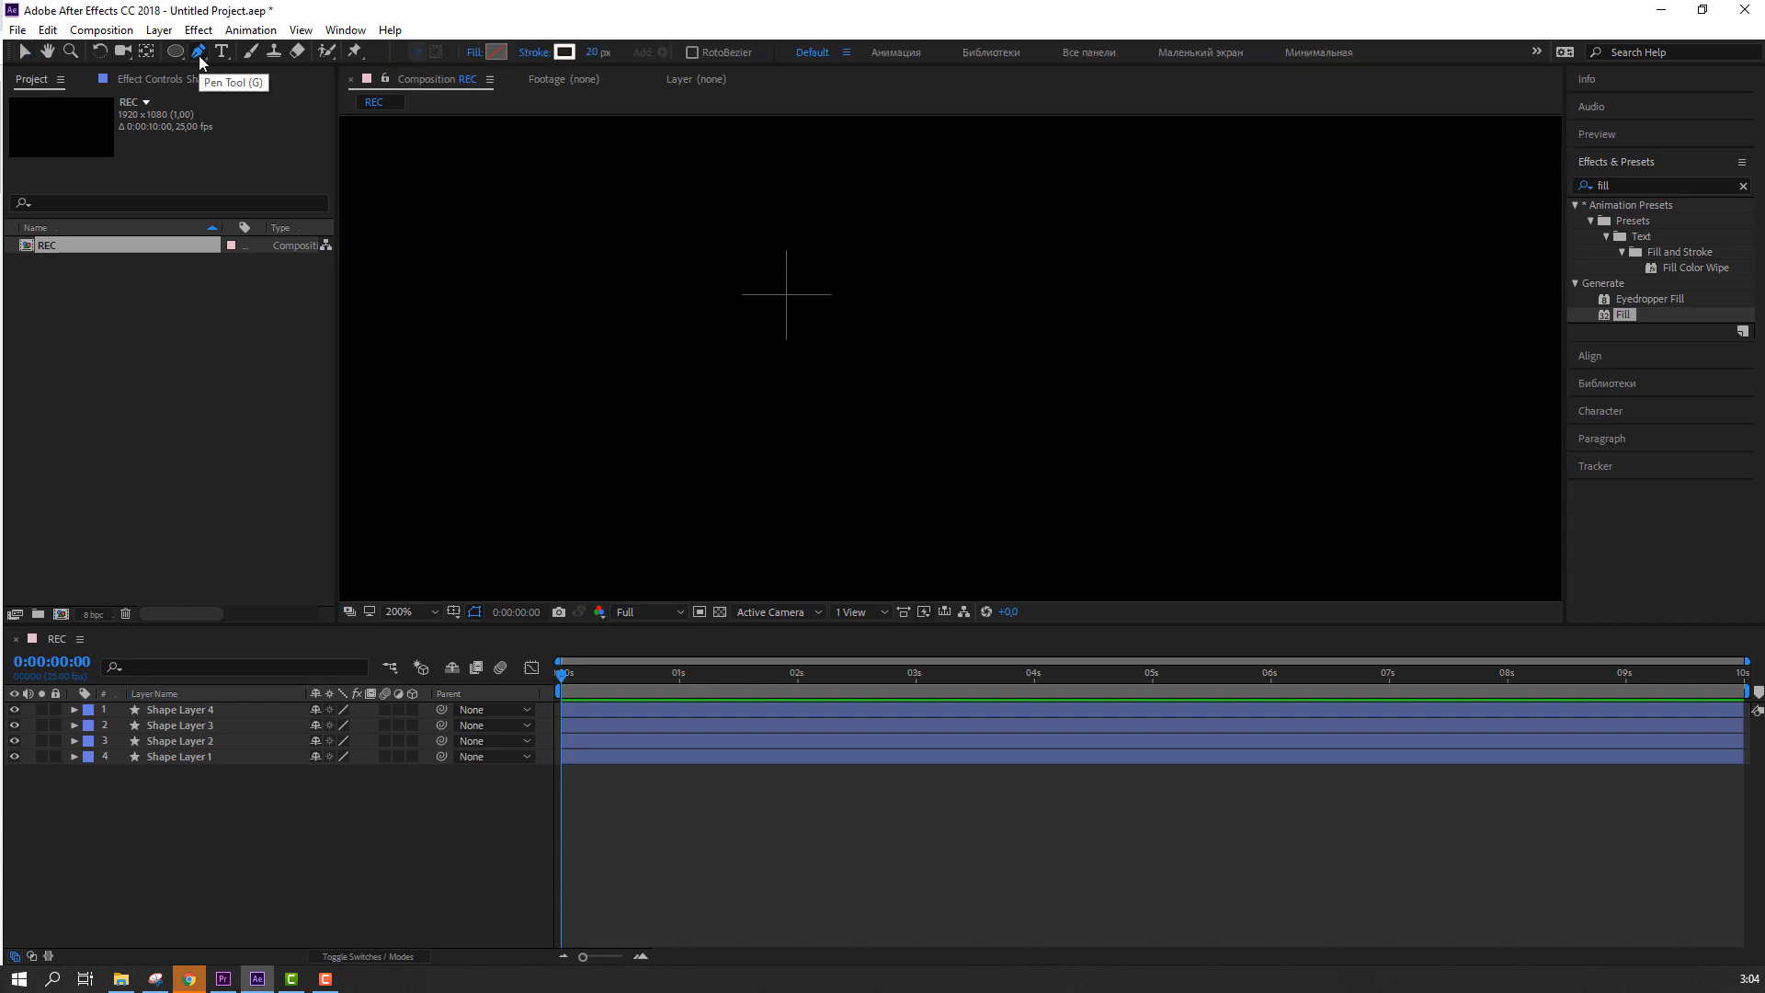
left_click(788, 249)
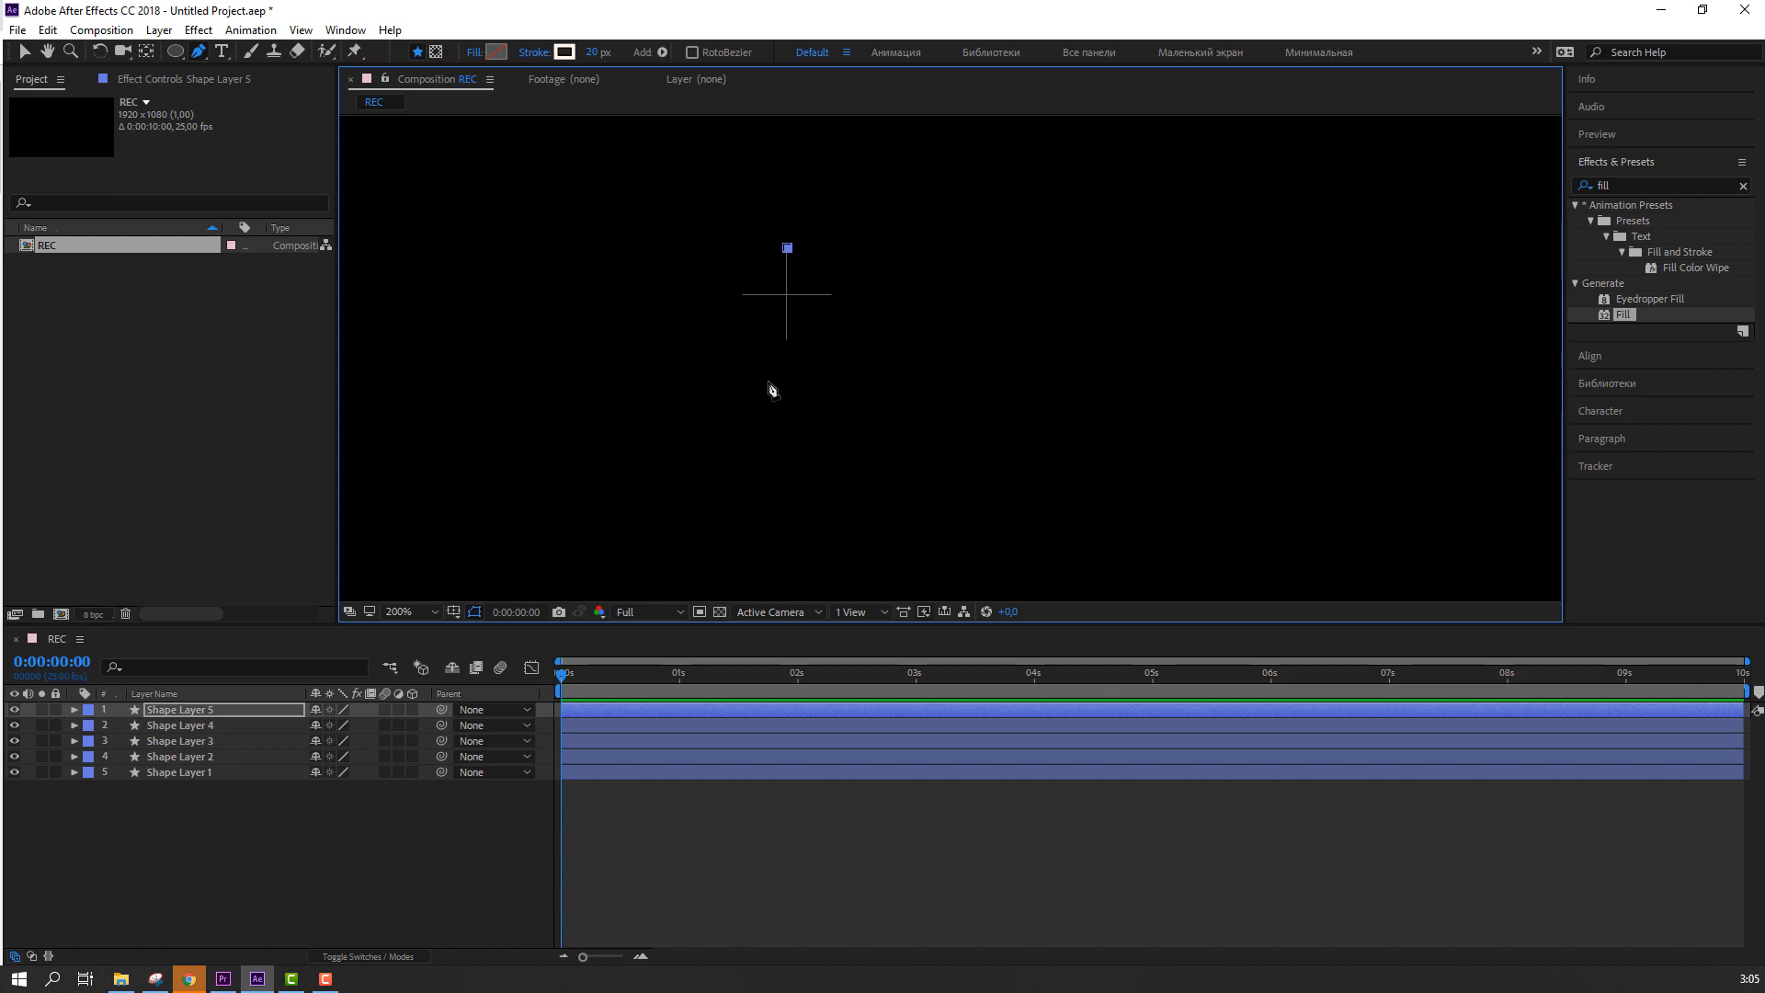
left_click(788, 342)
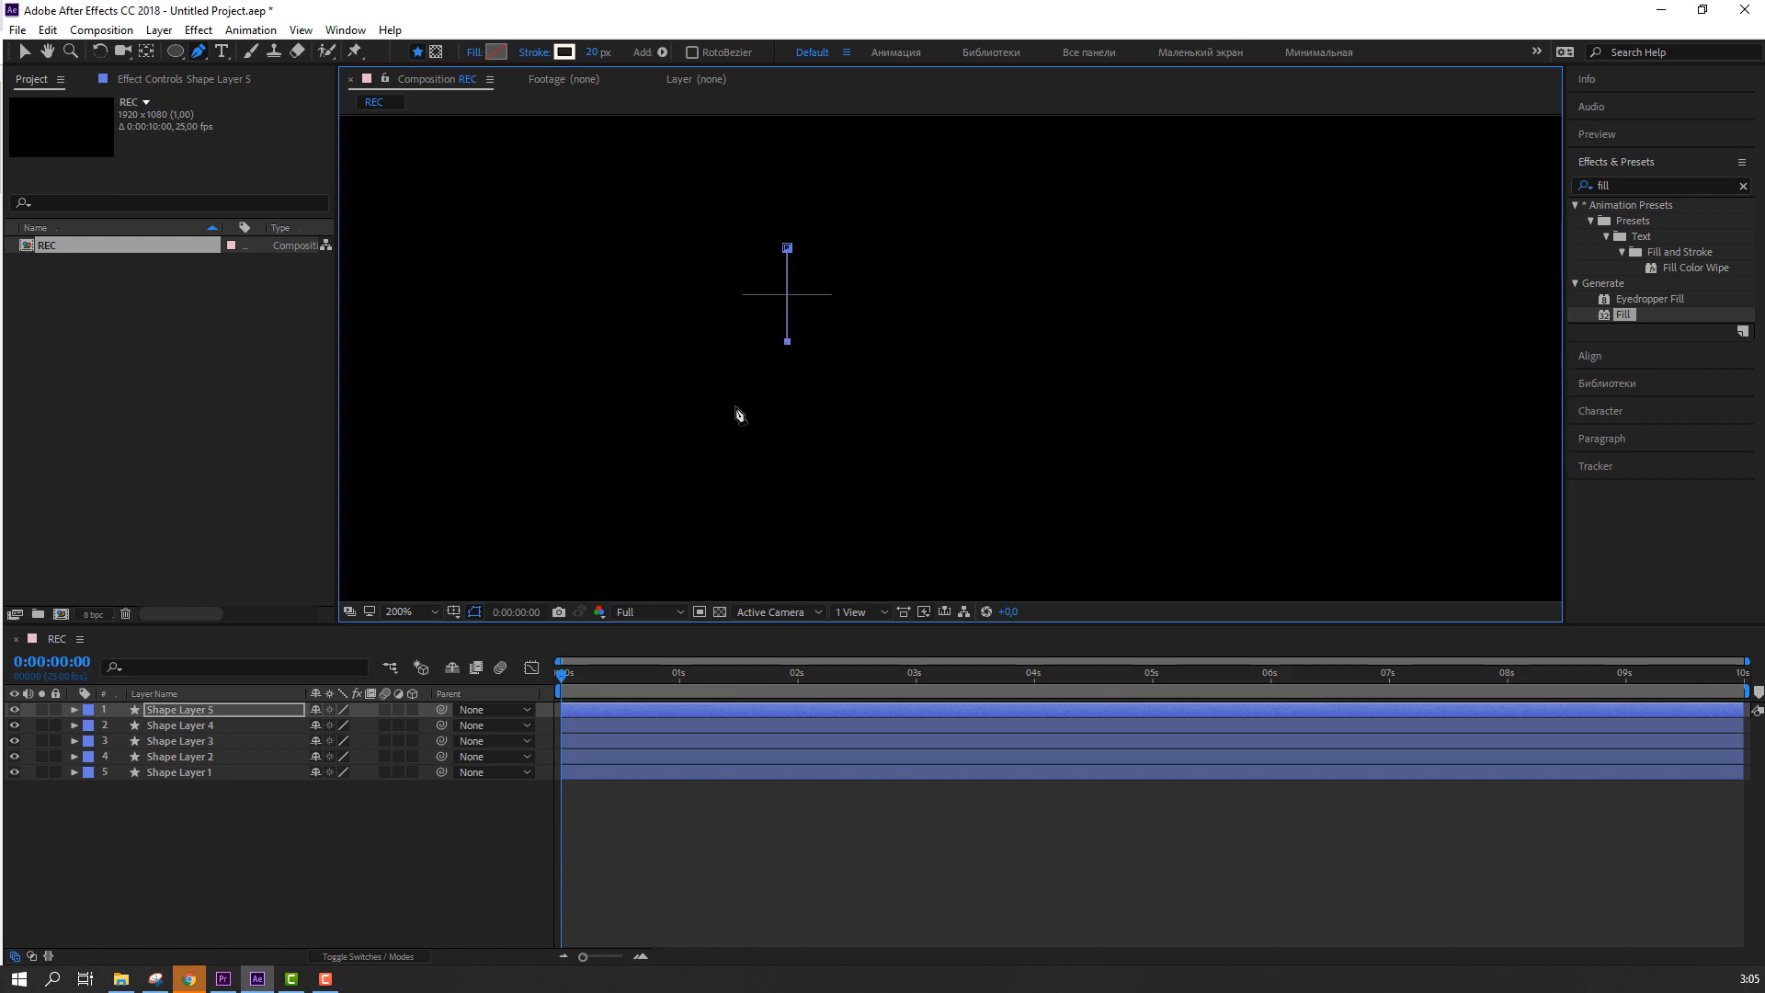
Step: Set the vertical center line's stroke width to 6 px and deselect its layer
left_click(23, 57)
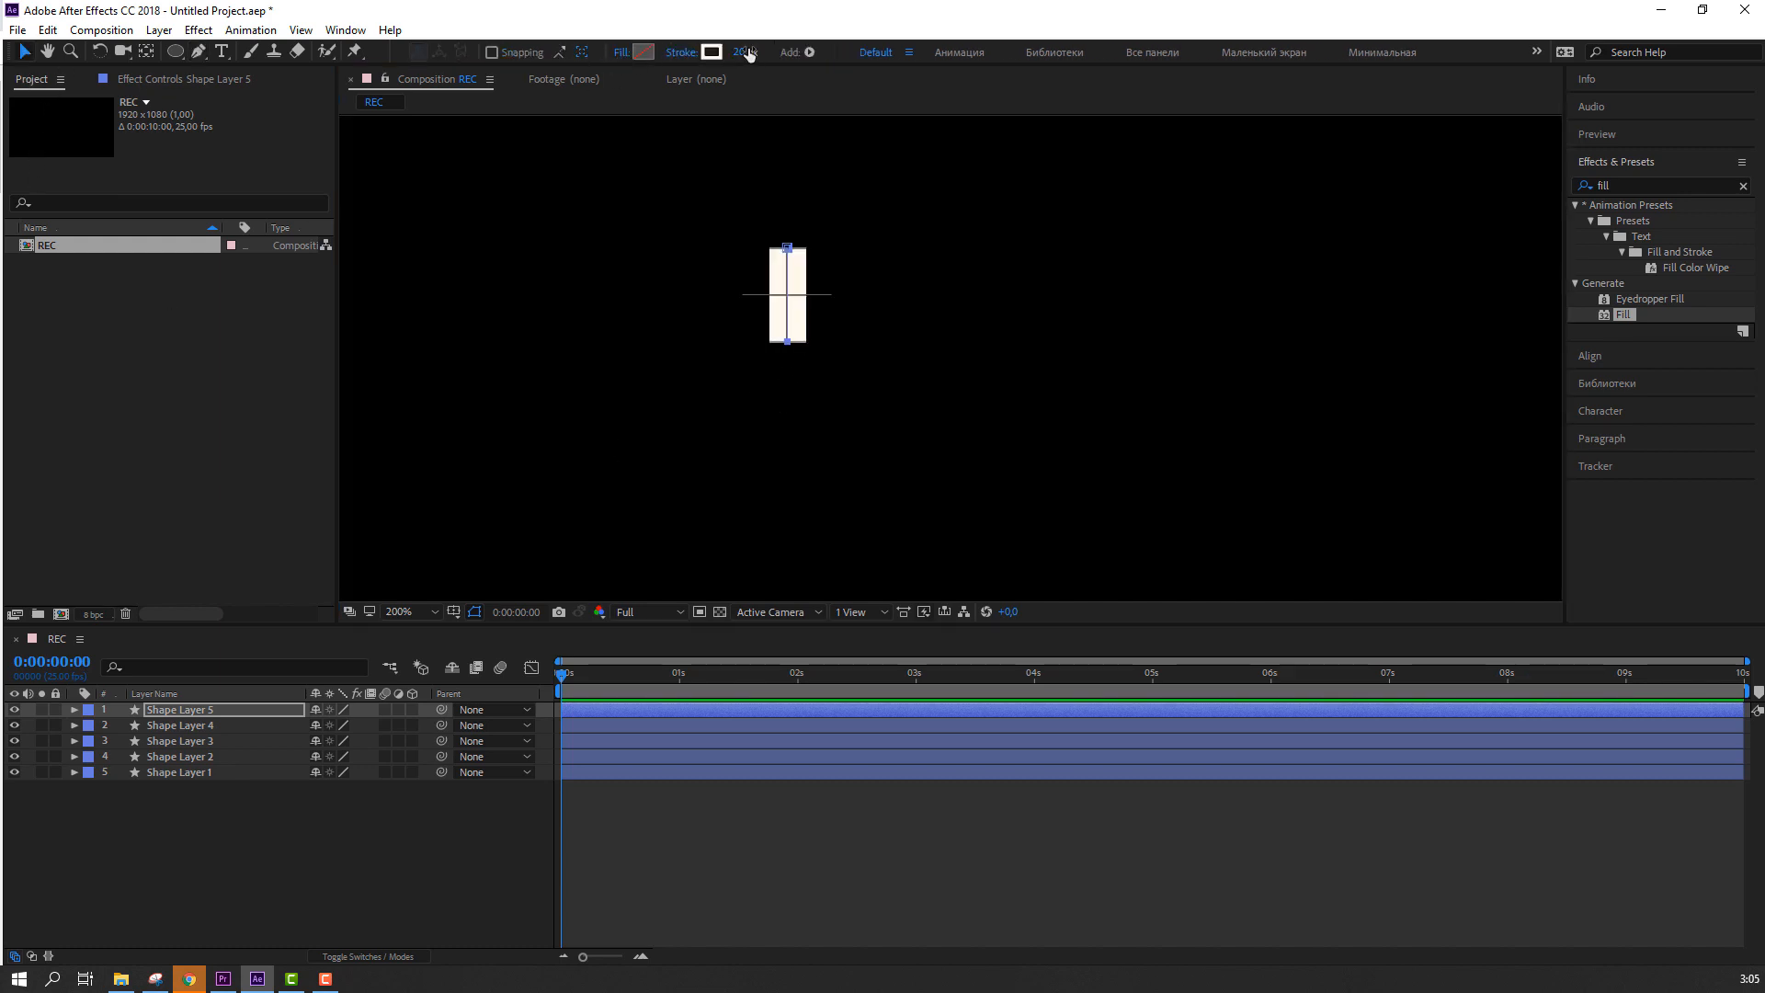
left_click_drag(738, 53, 731, 52)
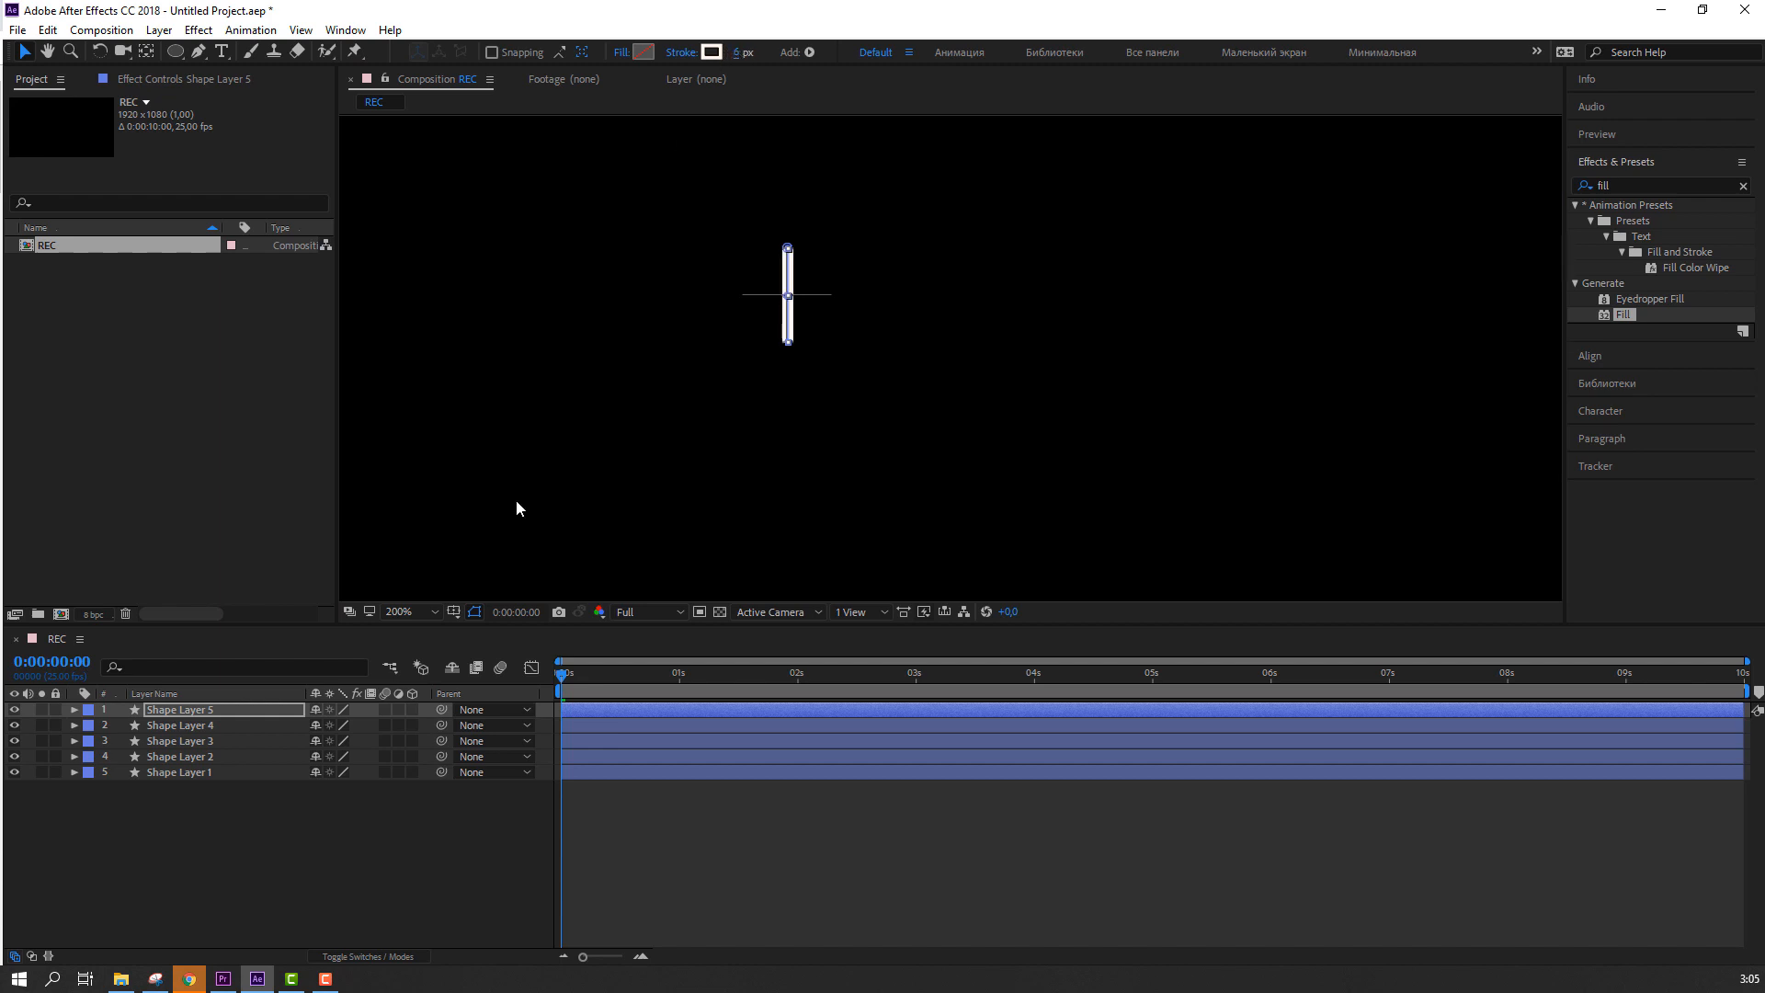
left_click(318, 875)
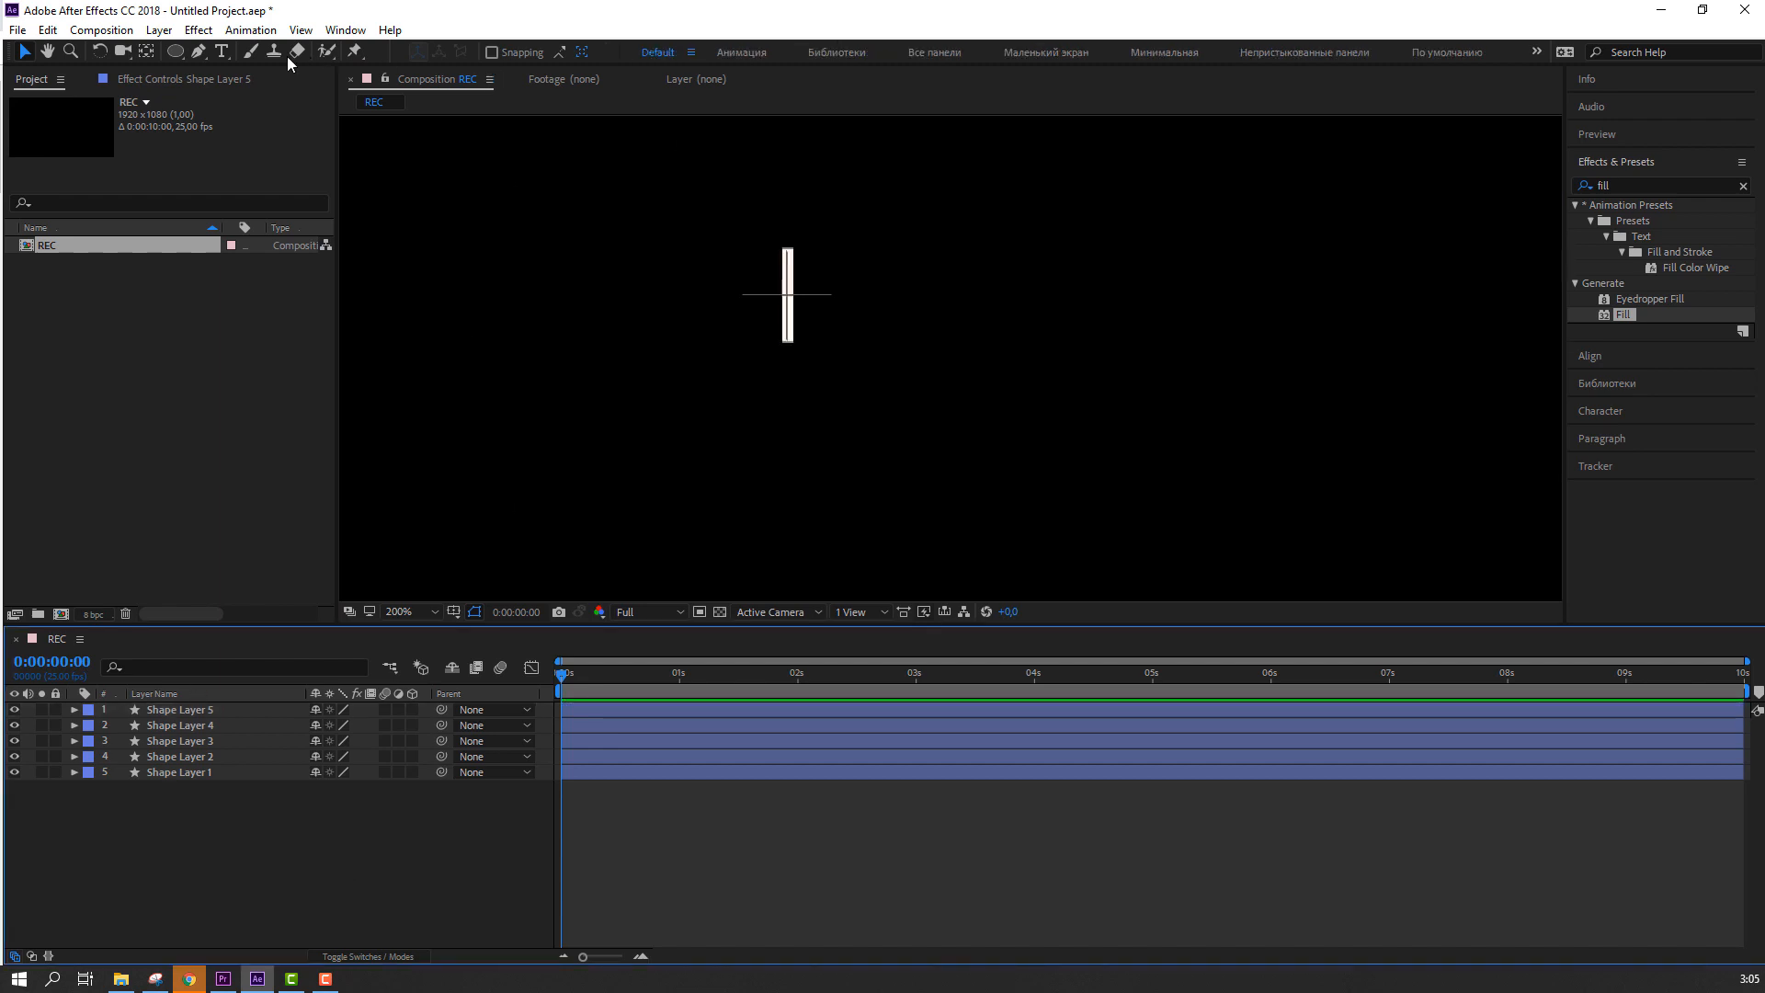
Step: Draw a horizontal Pen tool line across the center mark on its own shape layer, forming a cross with the vertical line
left_click(202, 51)
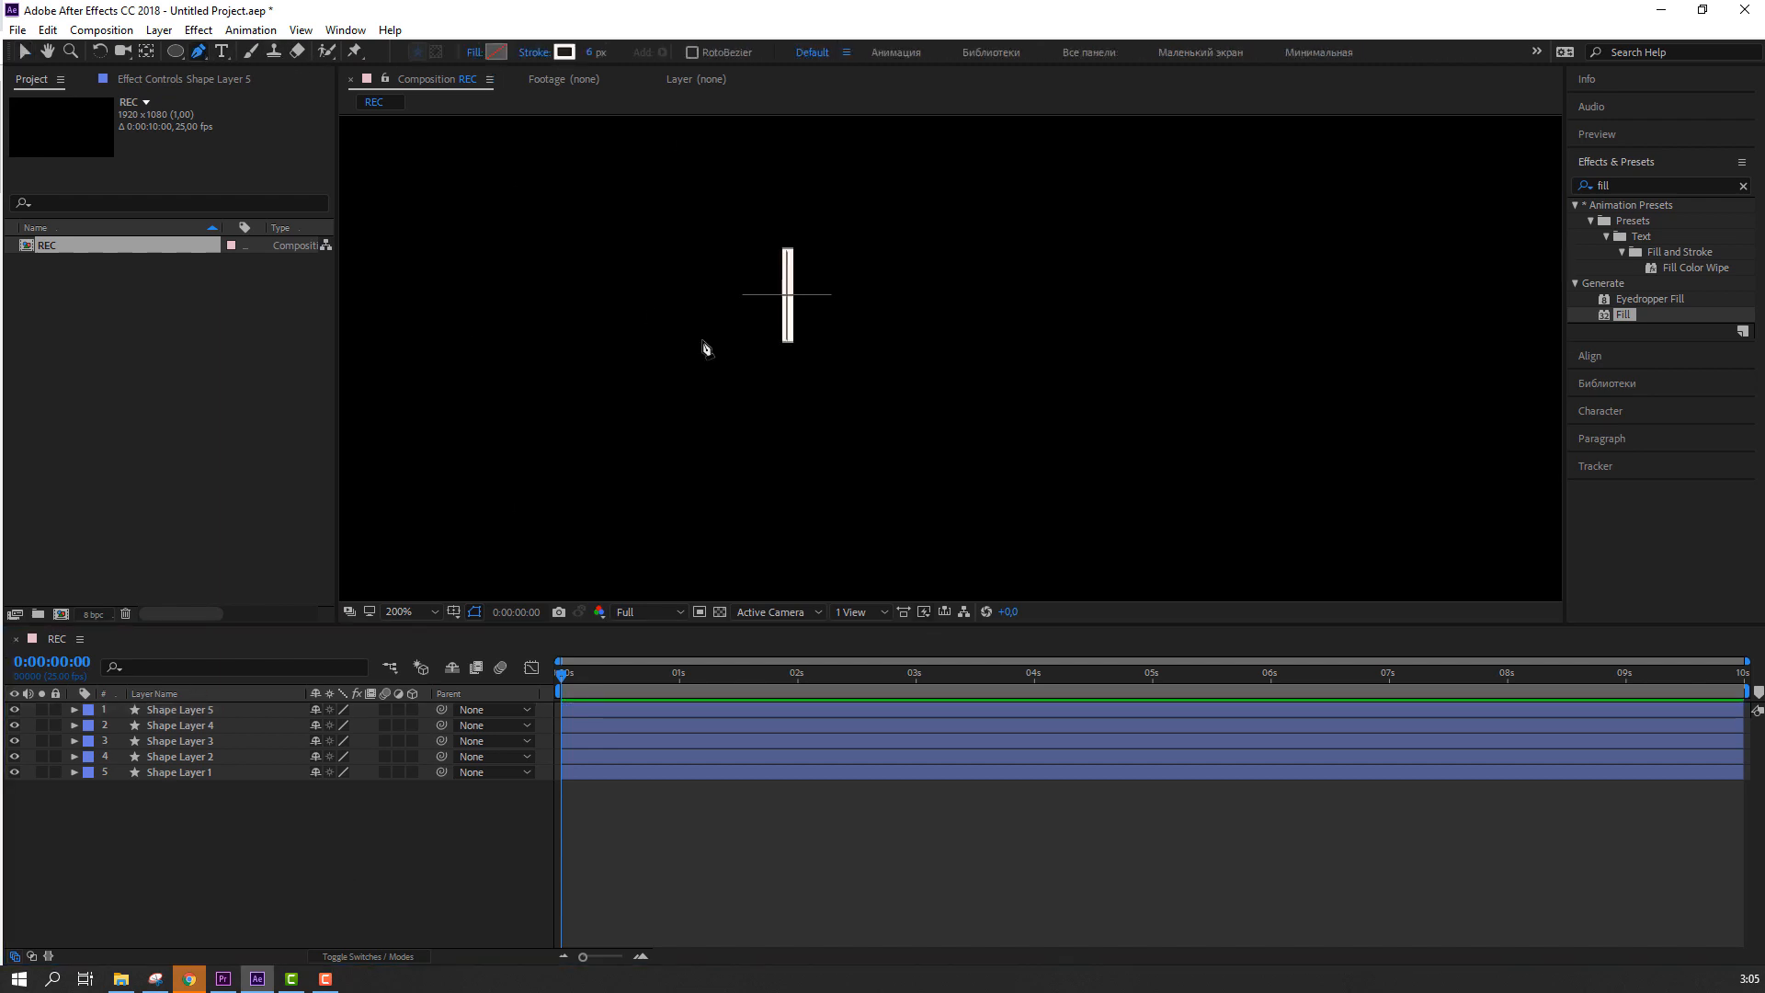
left_click(744, 298)
left_click(834, 297)
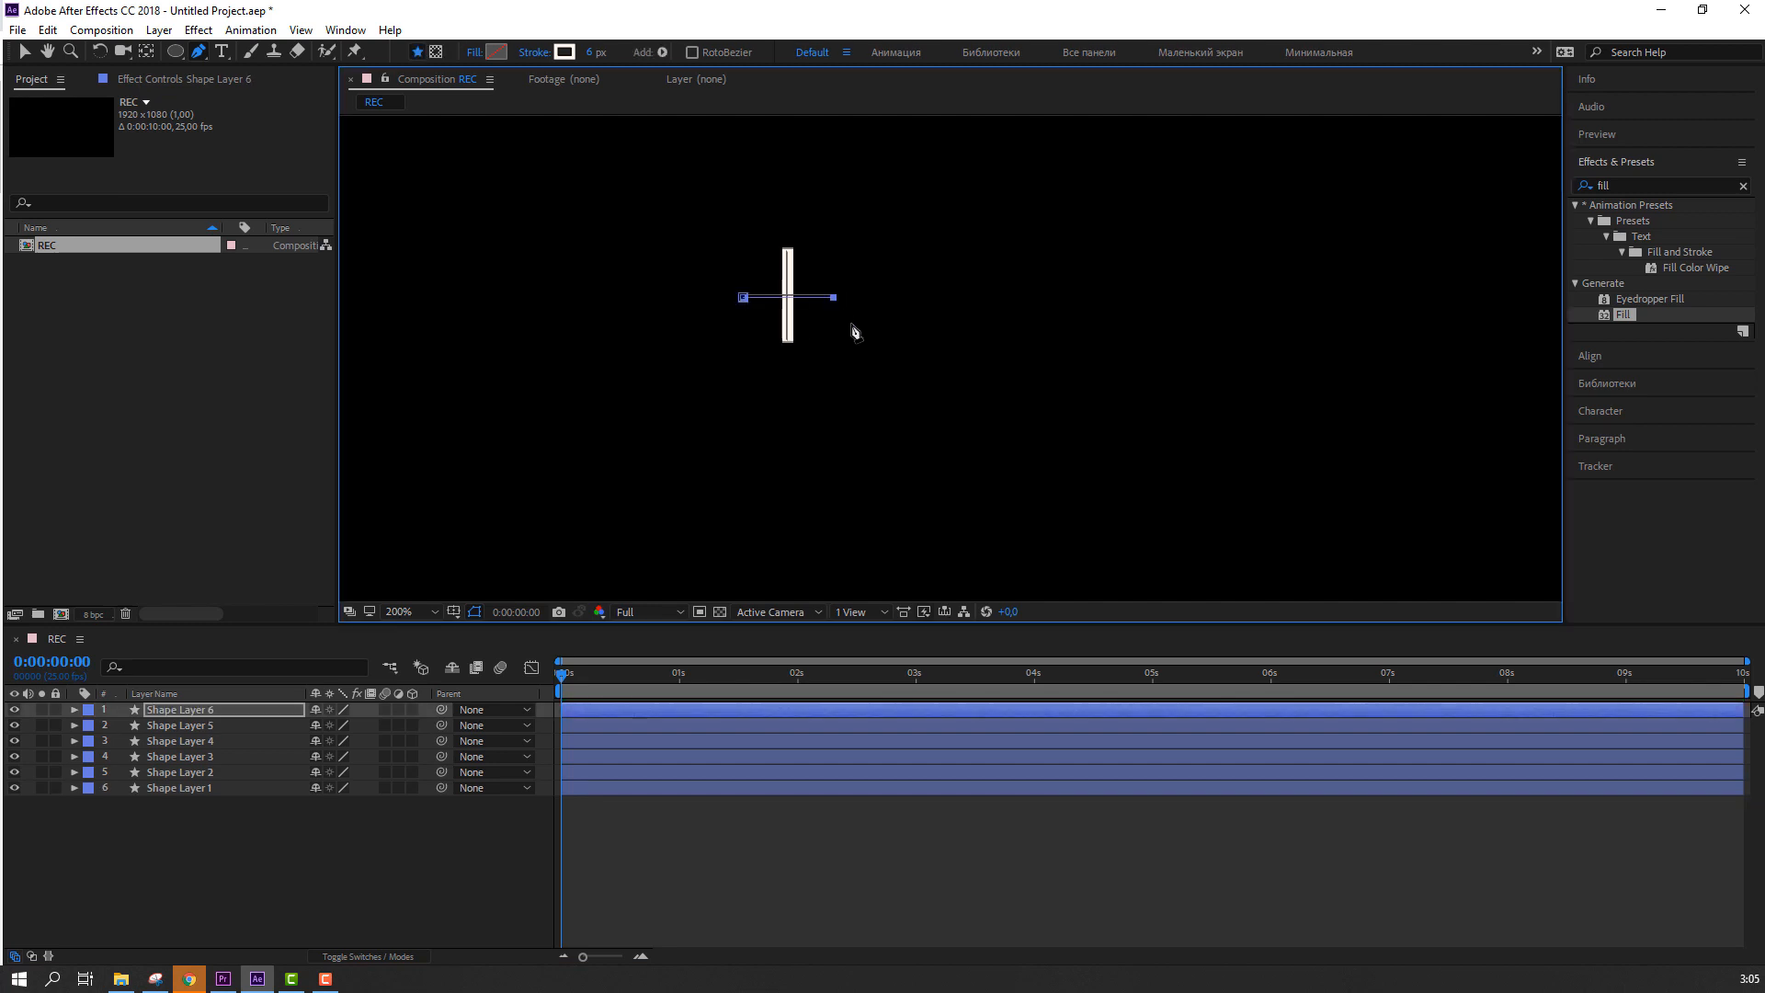
left_click(23, 49)
left_click(273, 855)
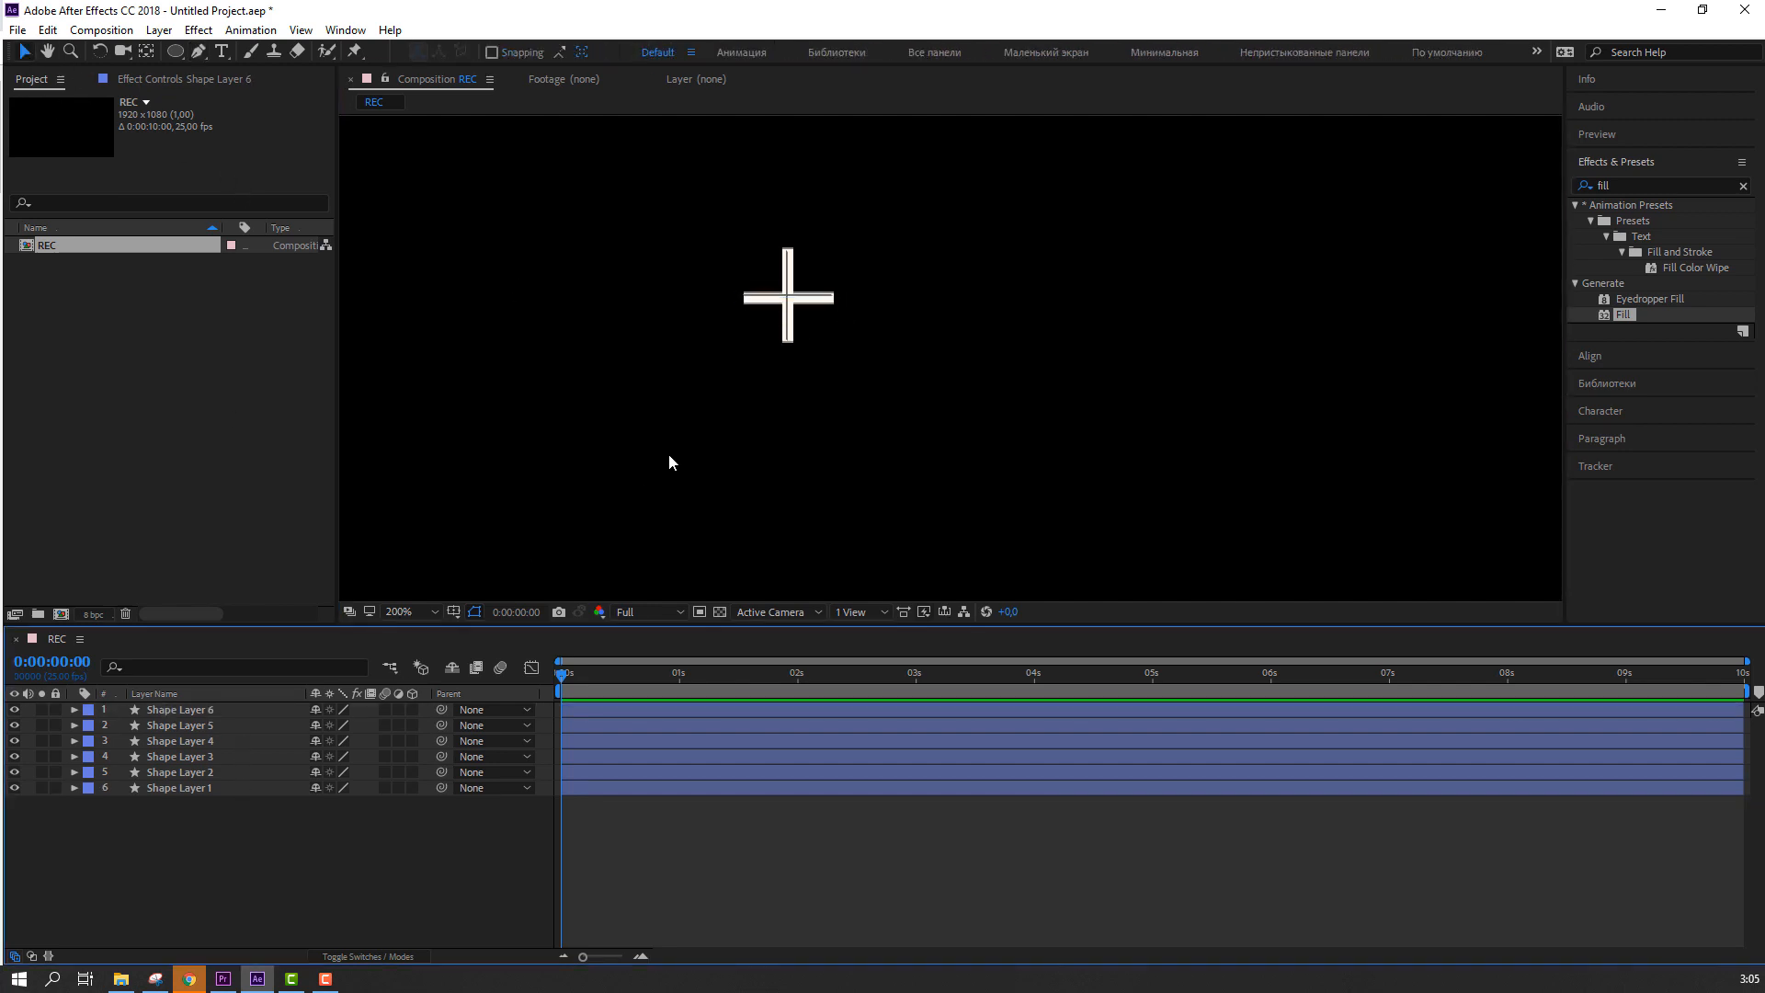
Step: Turn off the Title/Action Safe guides and view the whole frame with its center cross
scroll(675, 456, "down", 4)
scroll(675, 454, "up", 2)
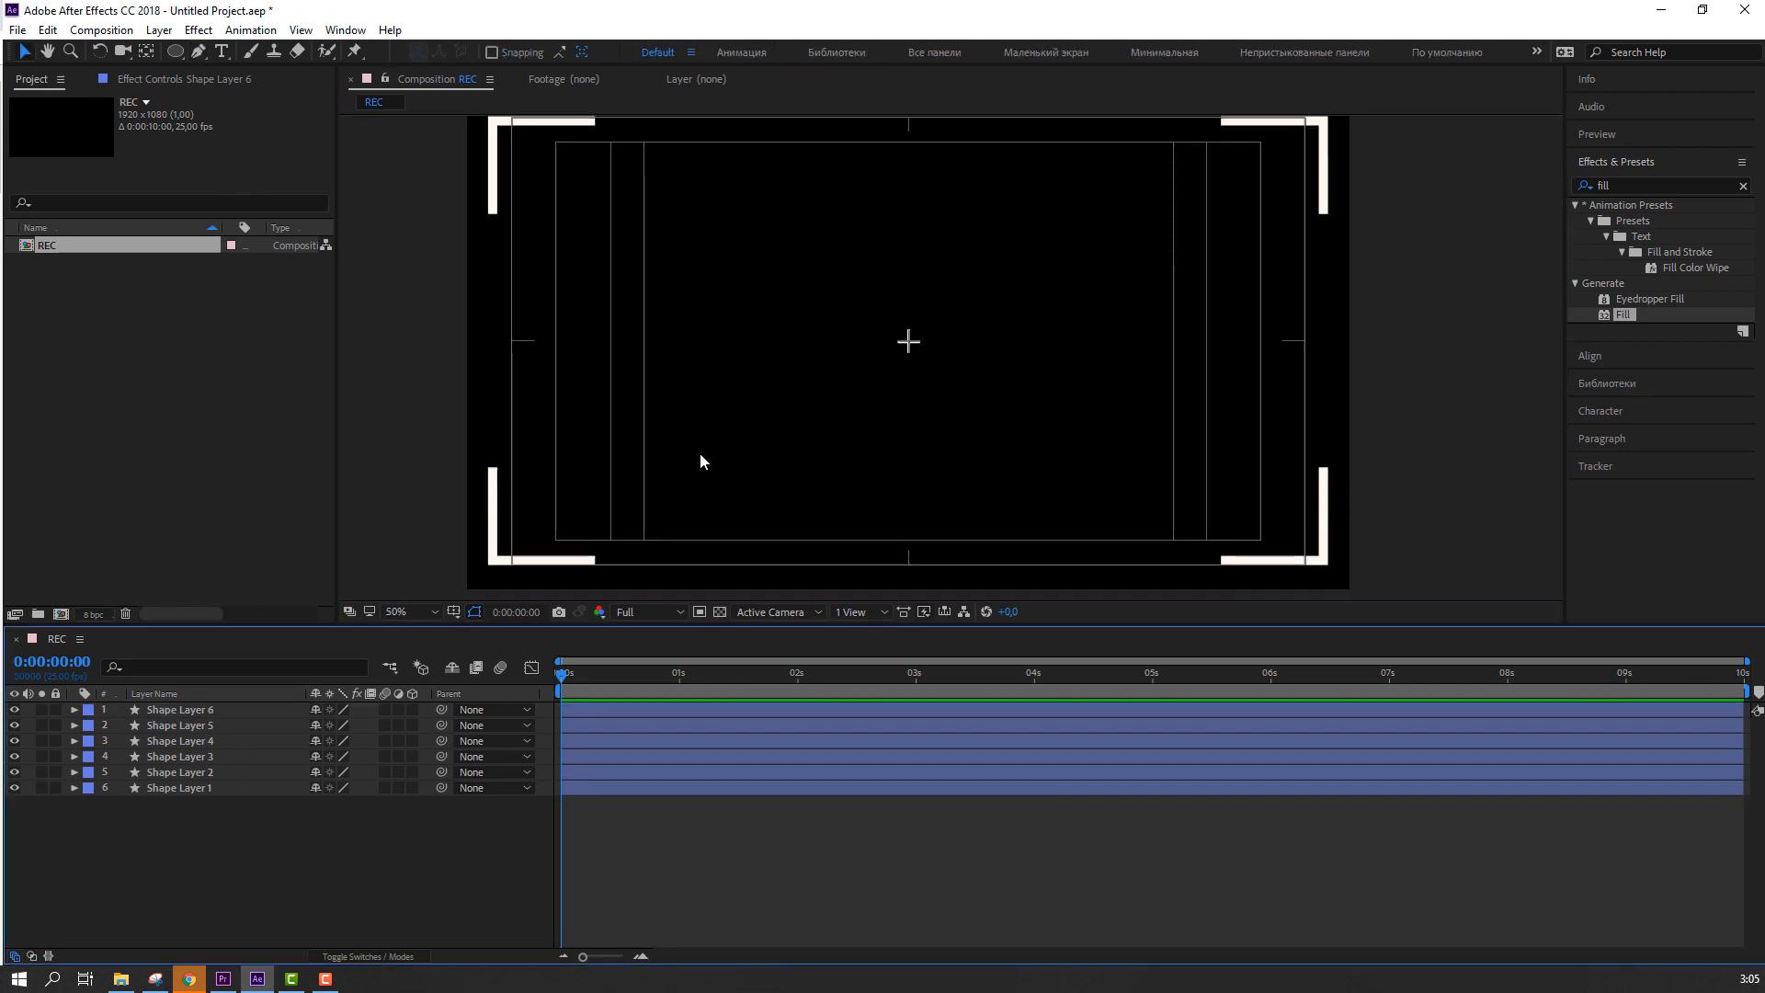
left_click(454, 612)
left_click(478, 628)
scroll(723, 498, "down", 2)
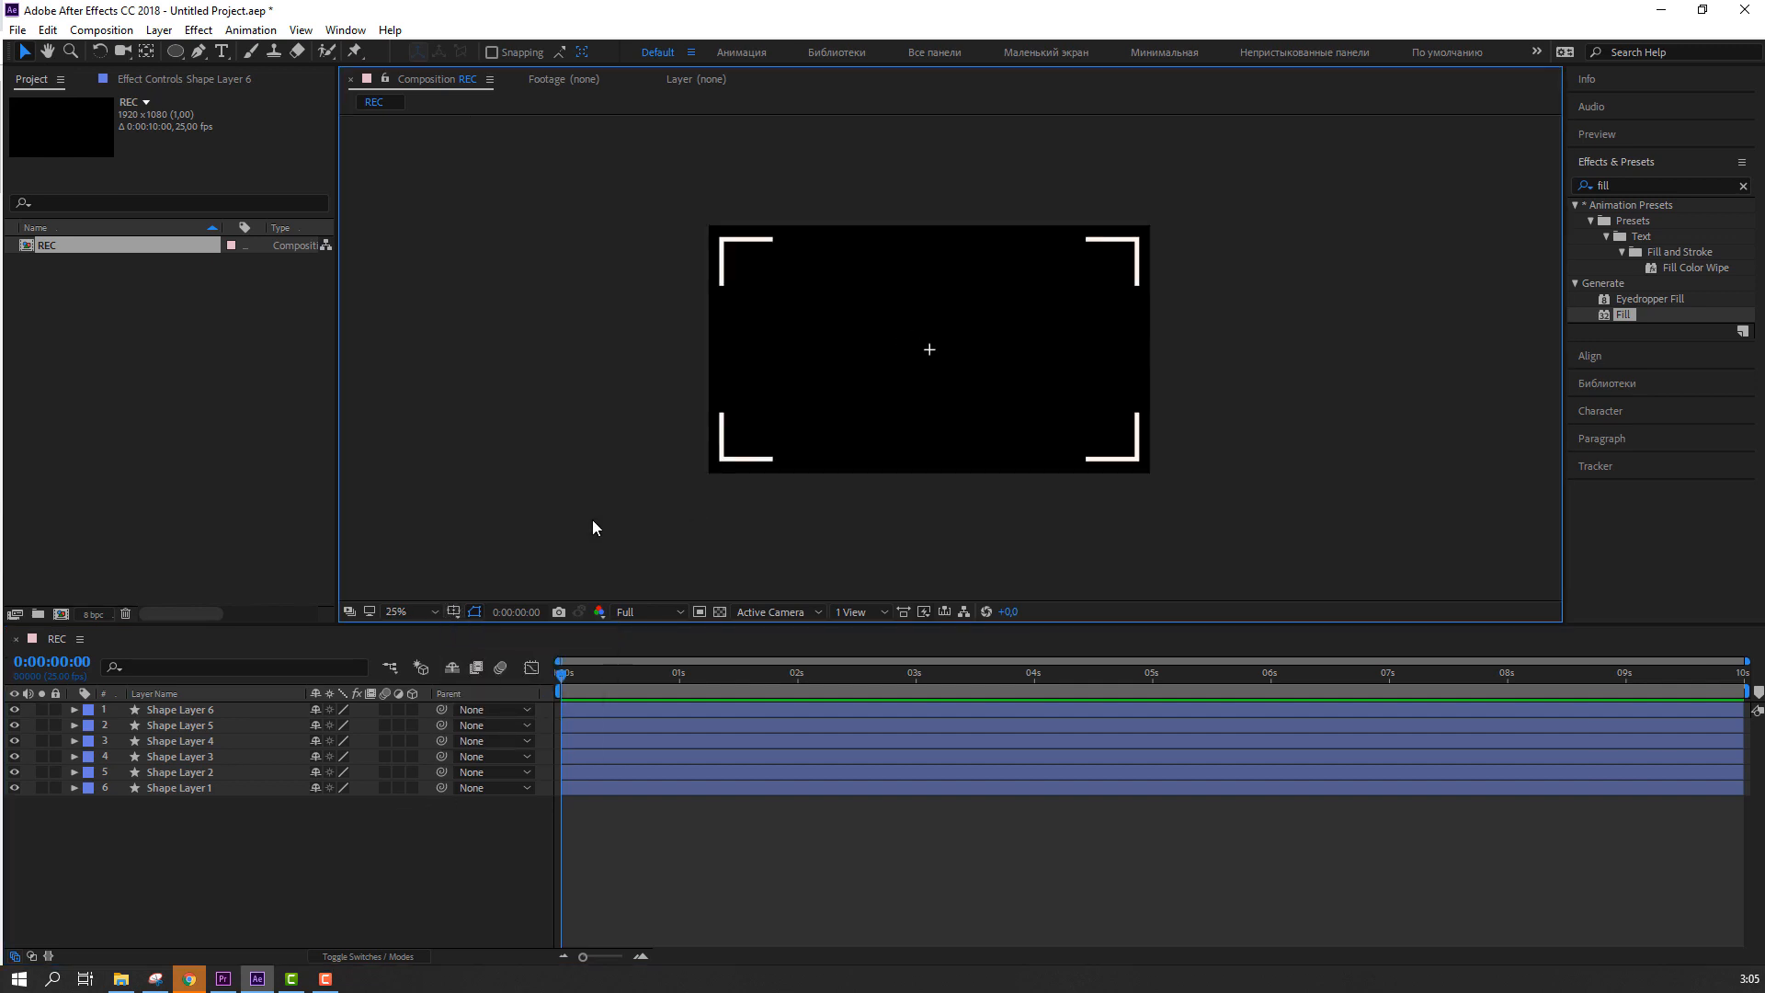
Step: Parent Shape Layer 5 to Shape Layer 6 and scale Shape Layer 6 to 259% to enlarge the center cross
left_click(177, 725)
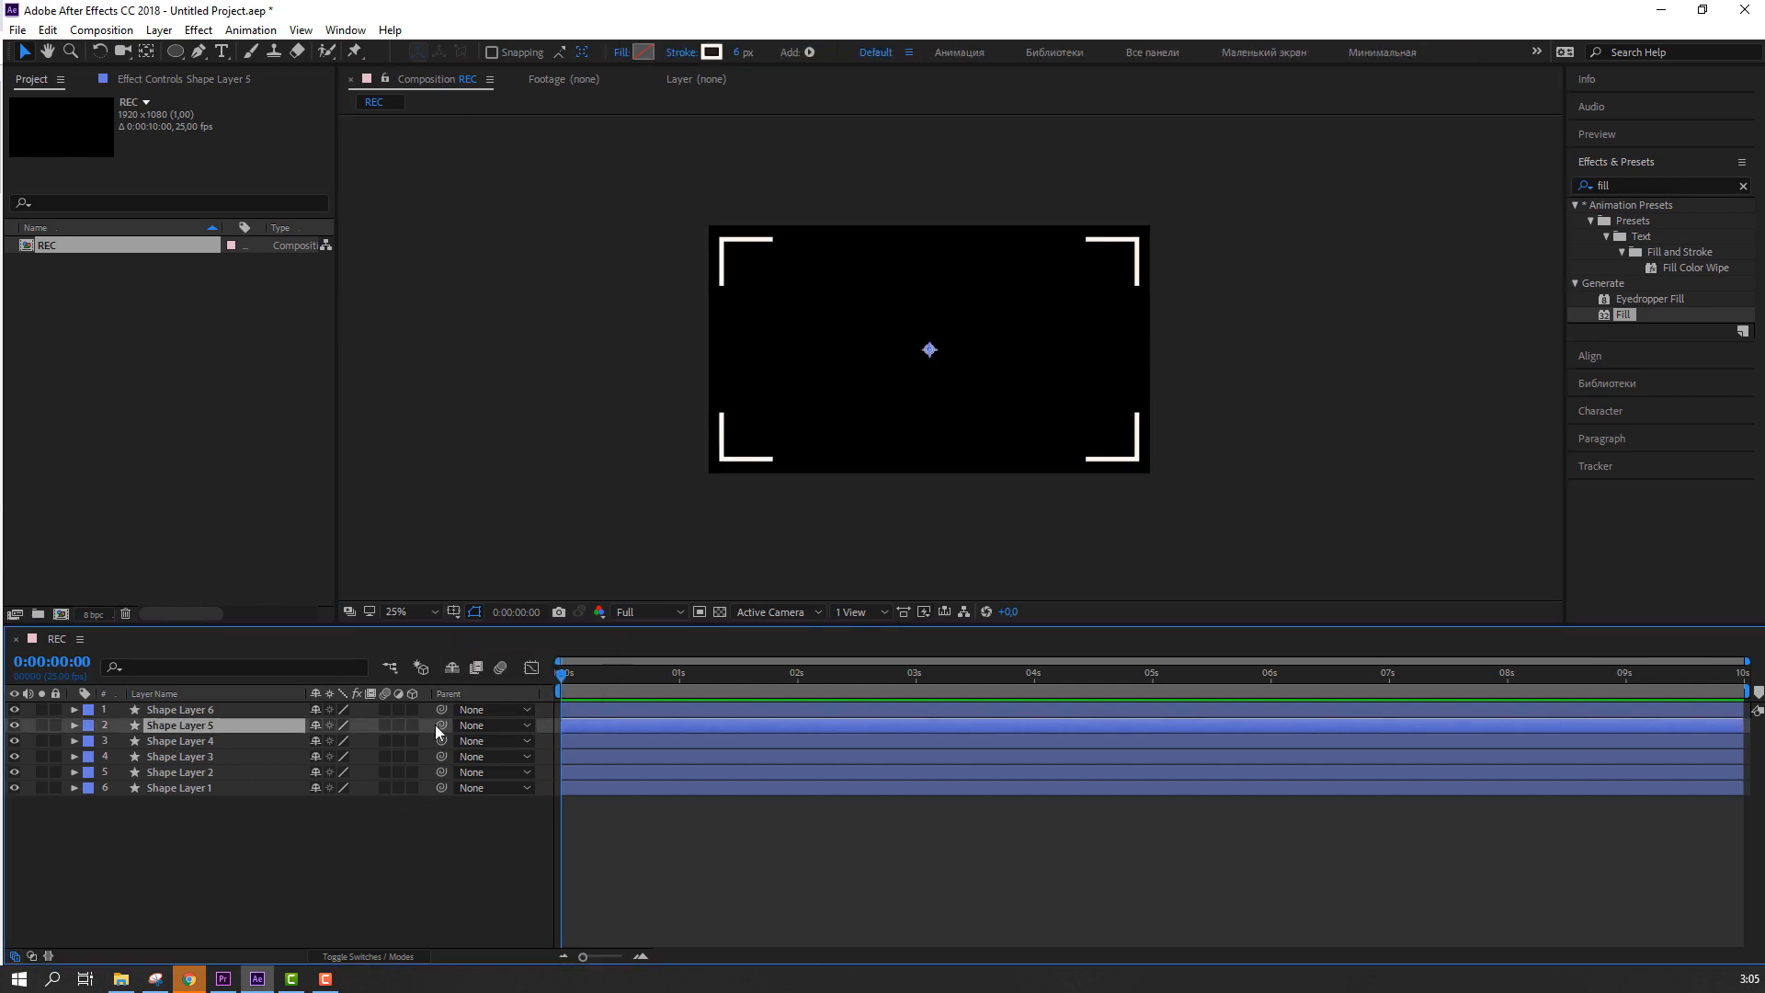
left_click_drag(440, 726, 190, 709)
left_click(191, 709)
key("s")
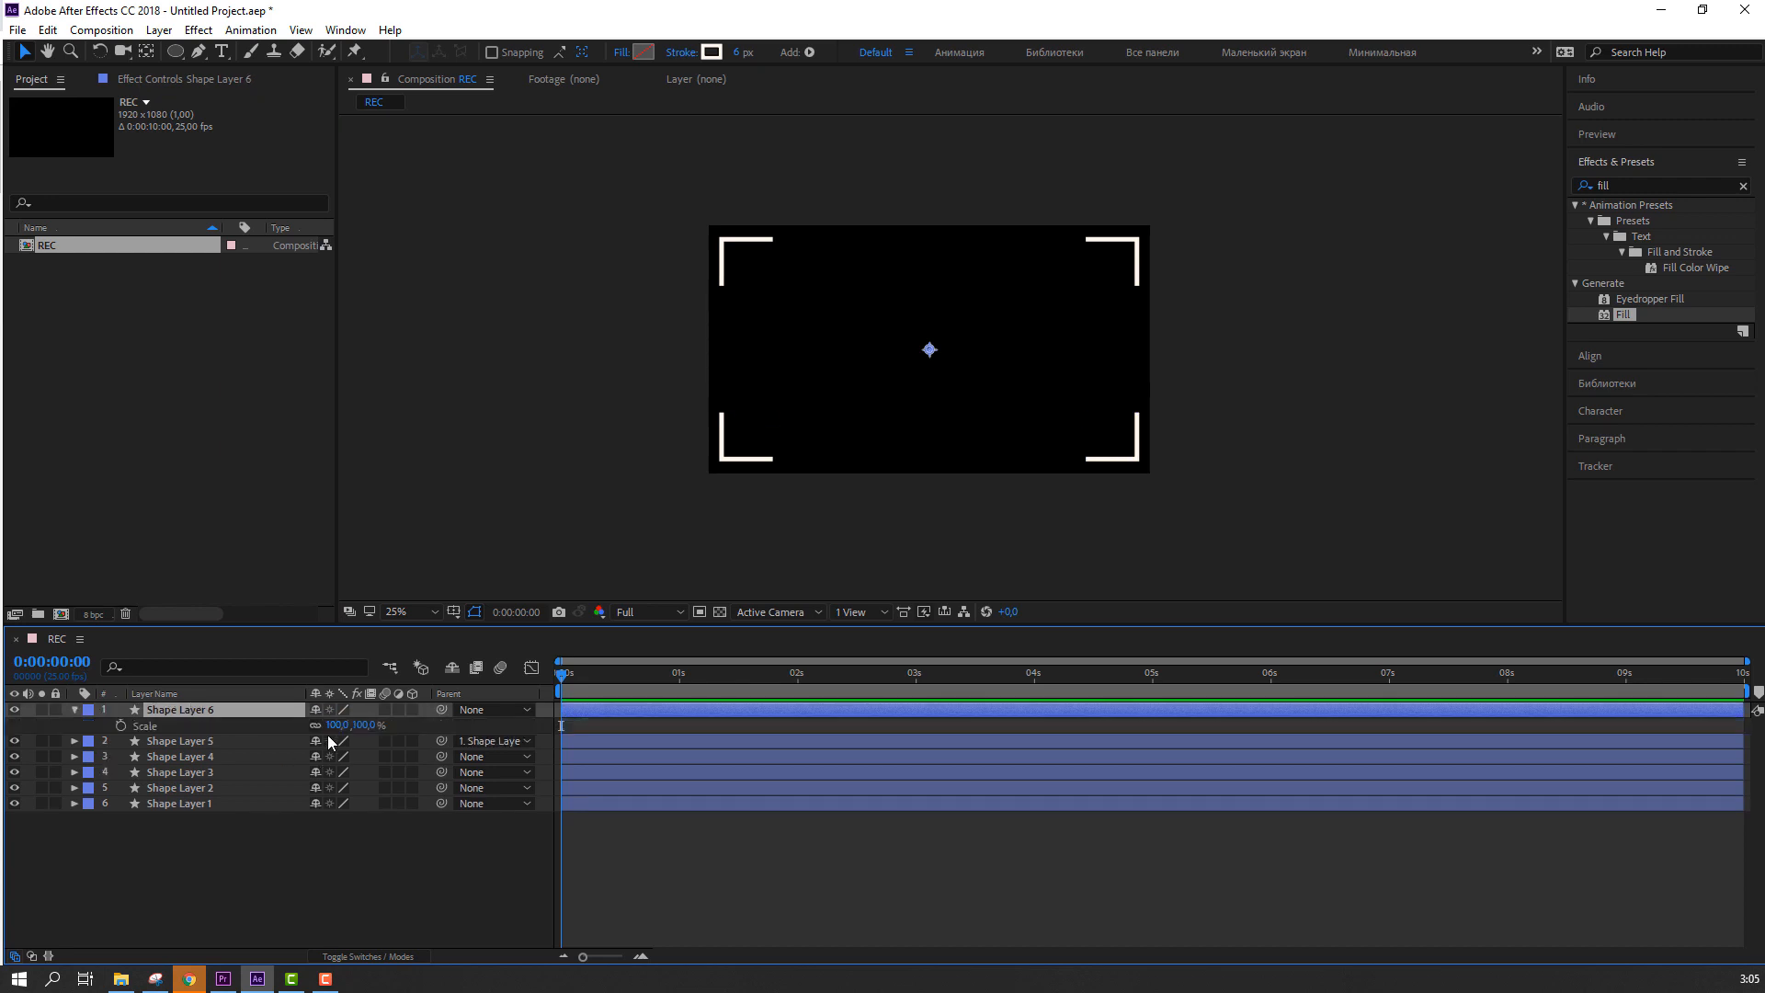
left_click_drag(336, 726, 344, 726)
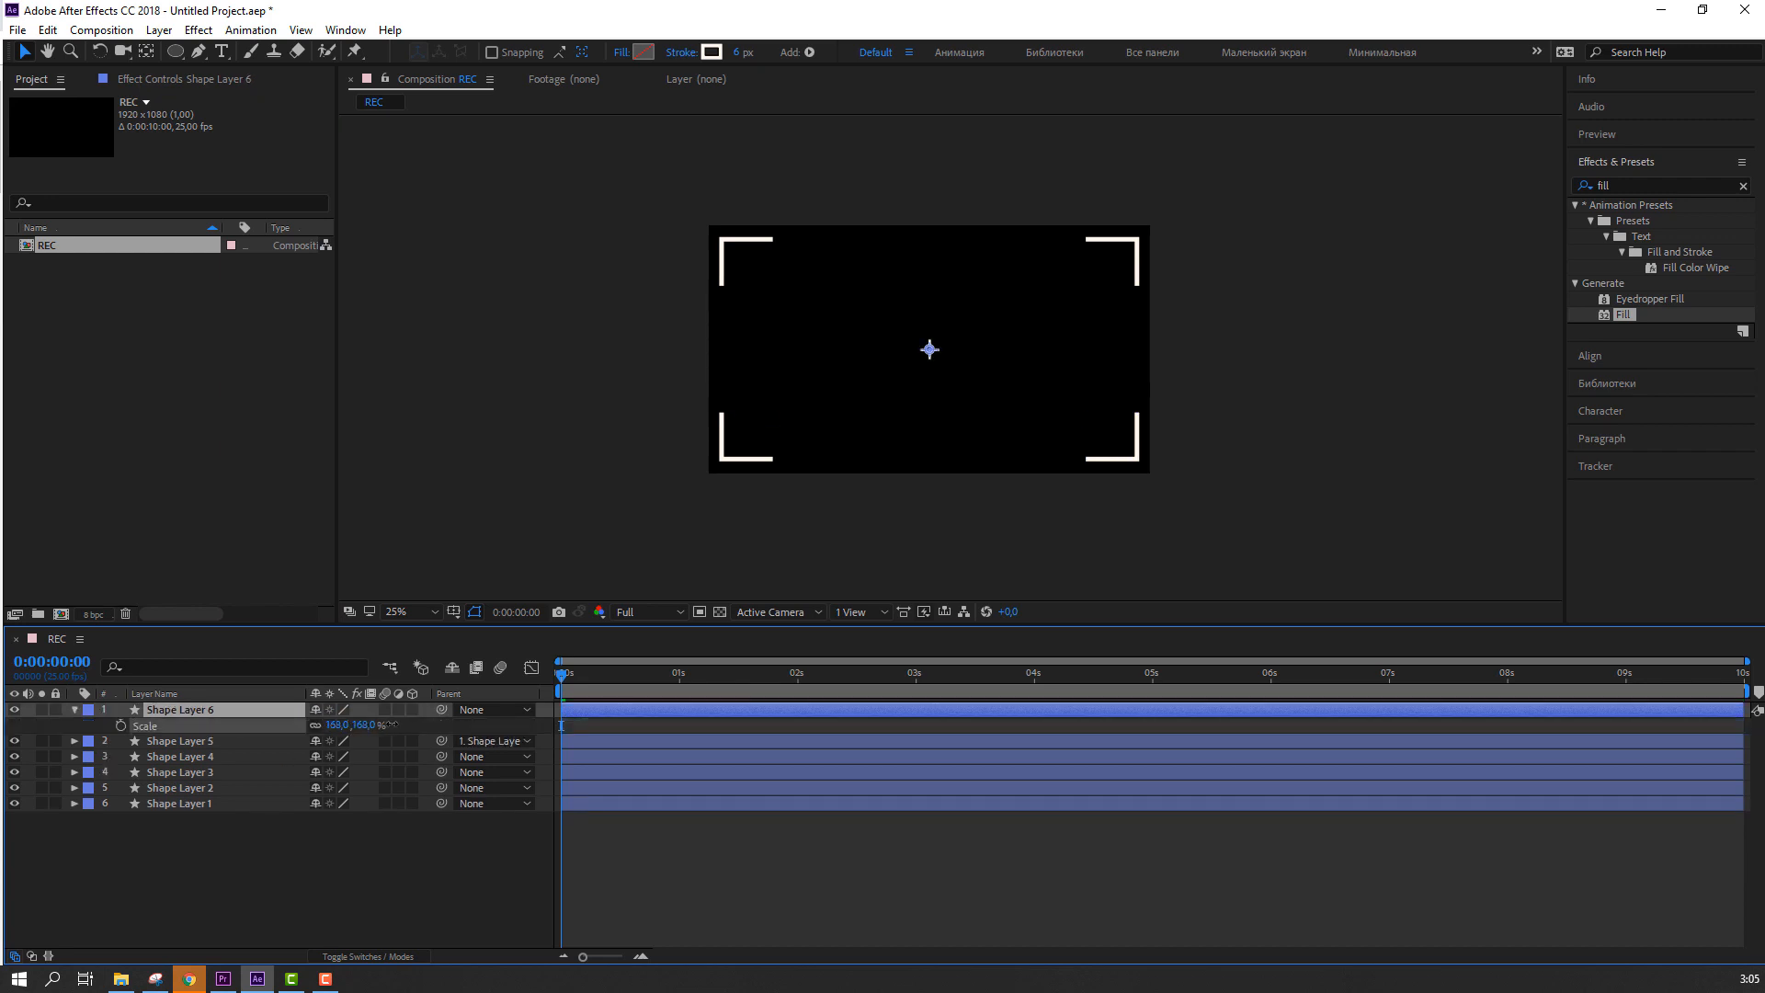
left_click_drag(454, 721, 492, 722)
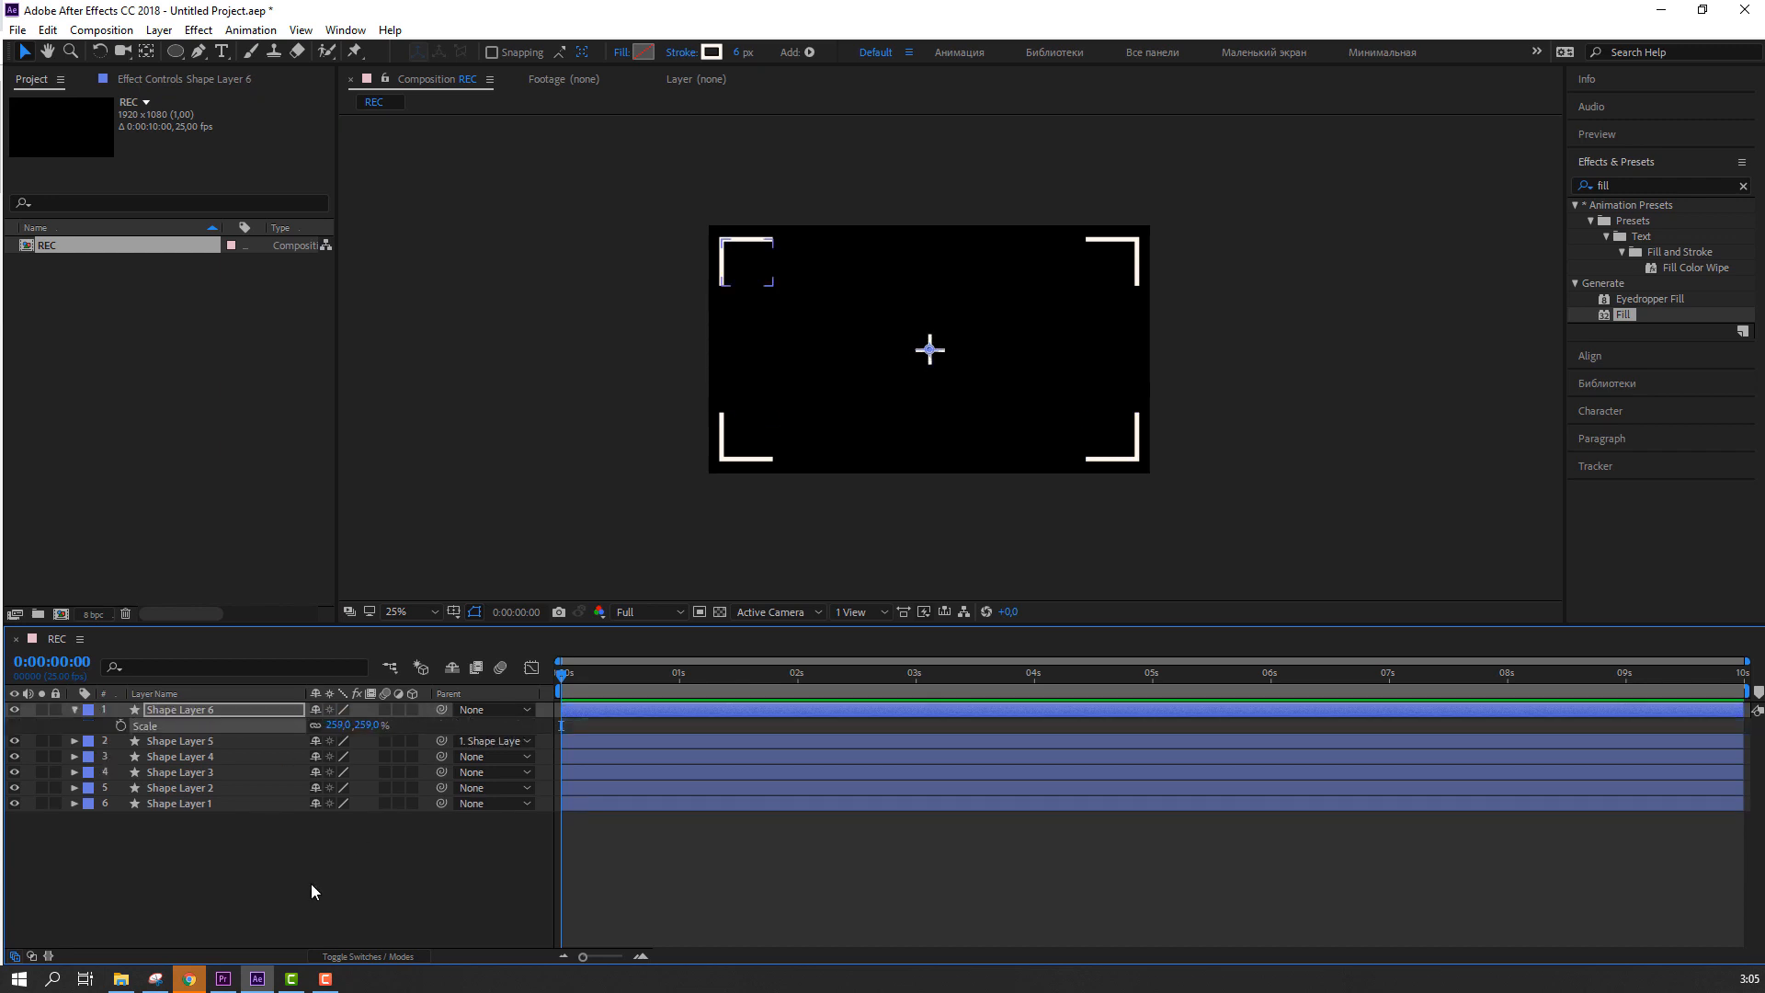
left_click(311, 885)
Step: Set the stroke width of both center cross lines to 4 px and collapse the Shape Layer 6 properties
scroll(758, 425, "up", 2)
left_click(152, 710)
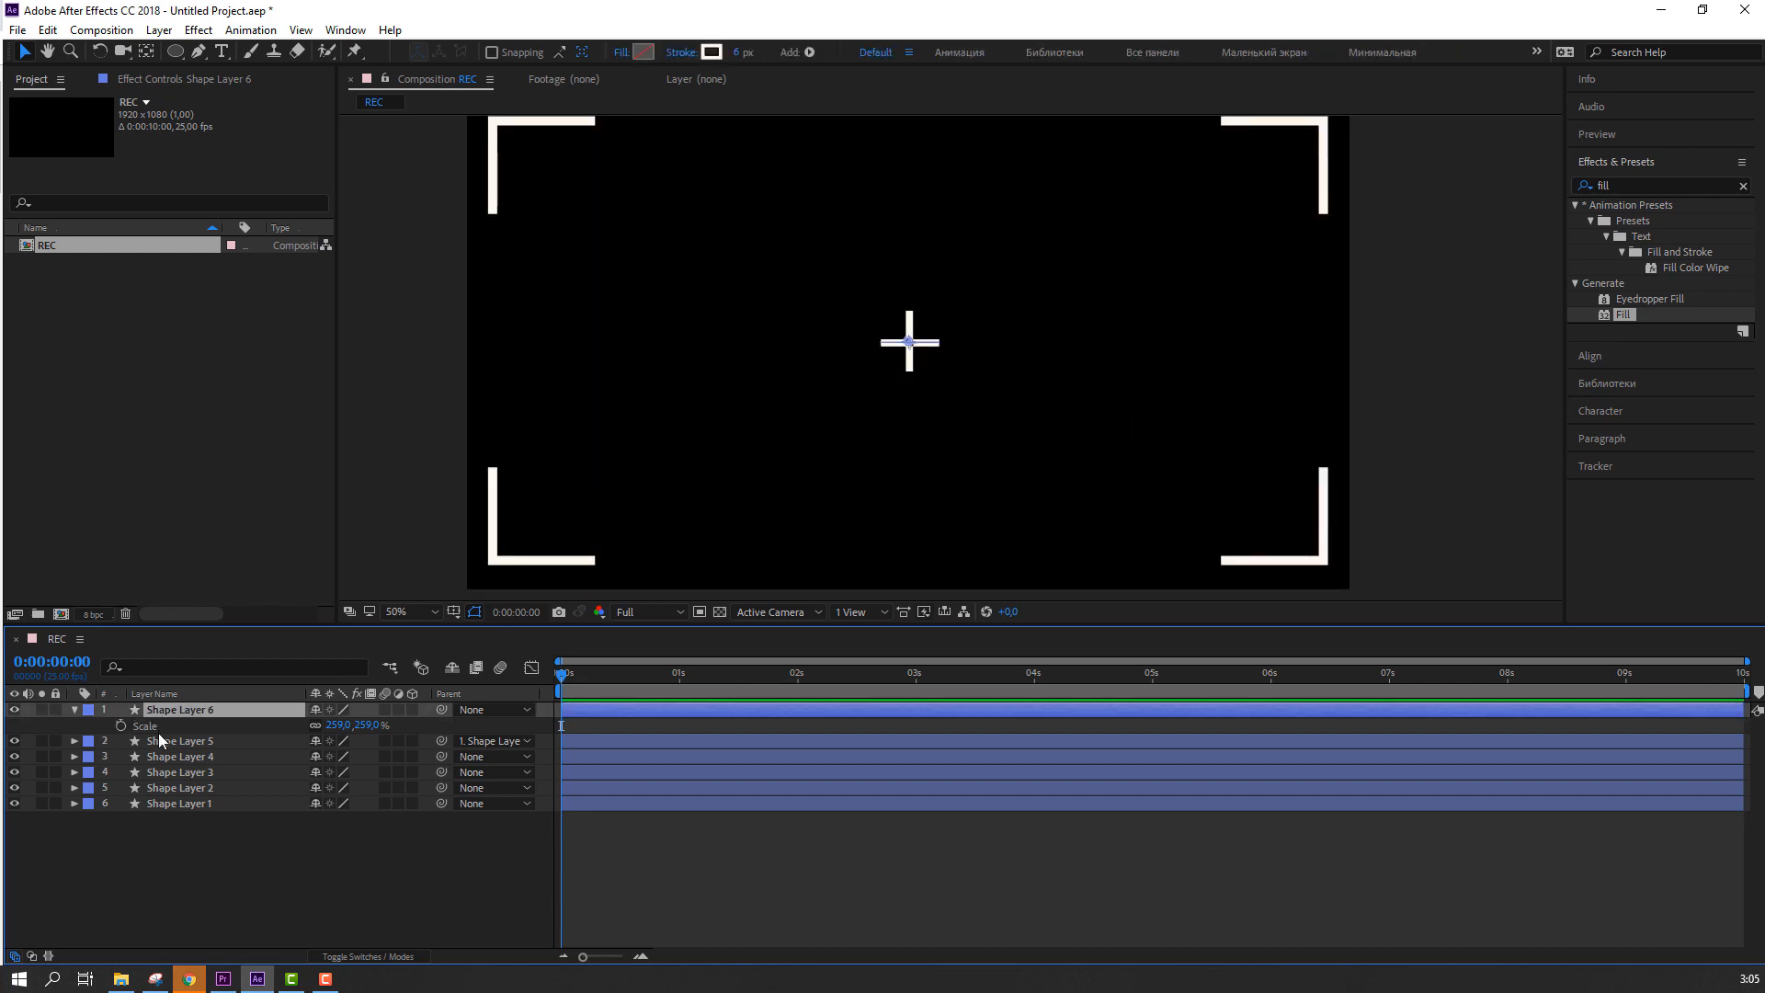
left_click(161, 741, "ctrl")
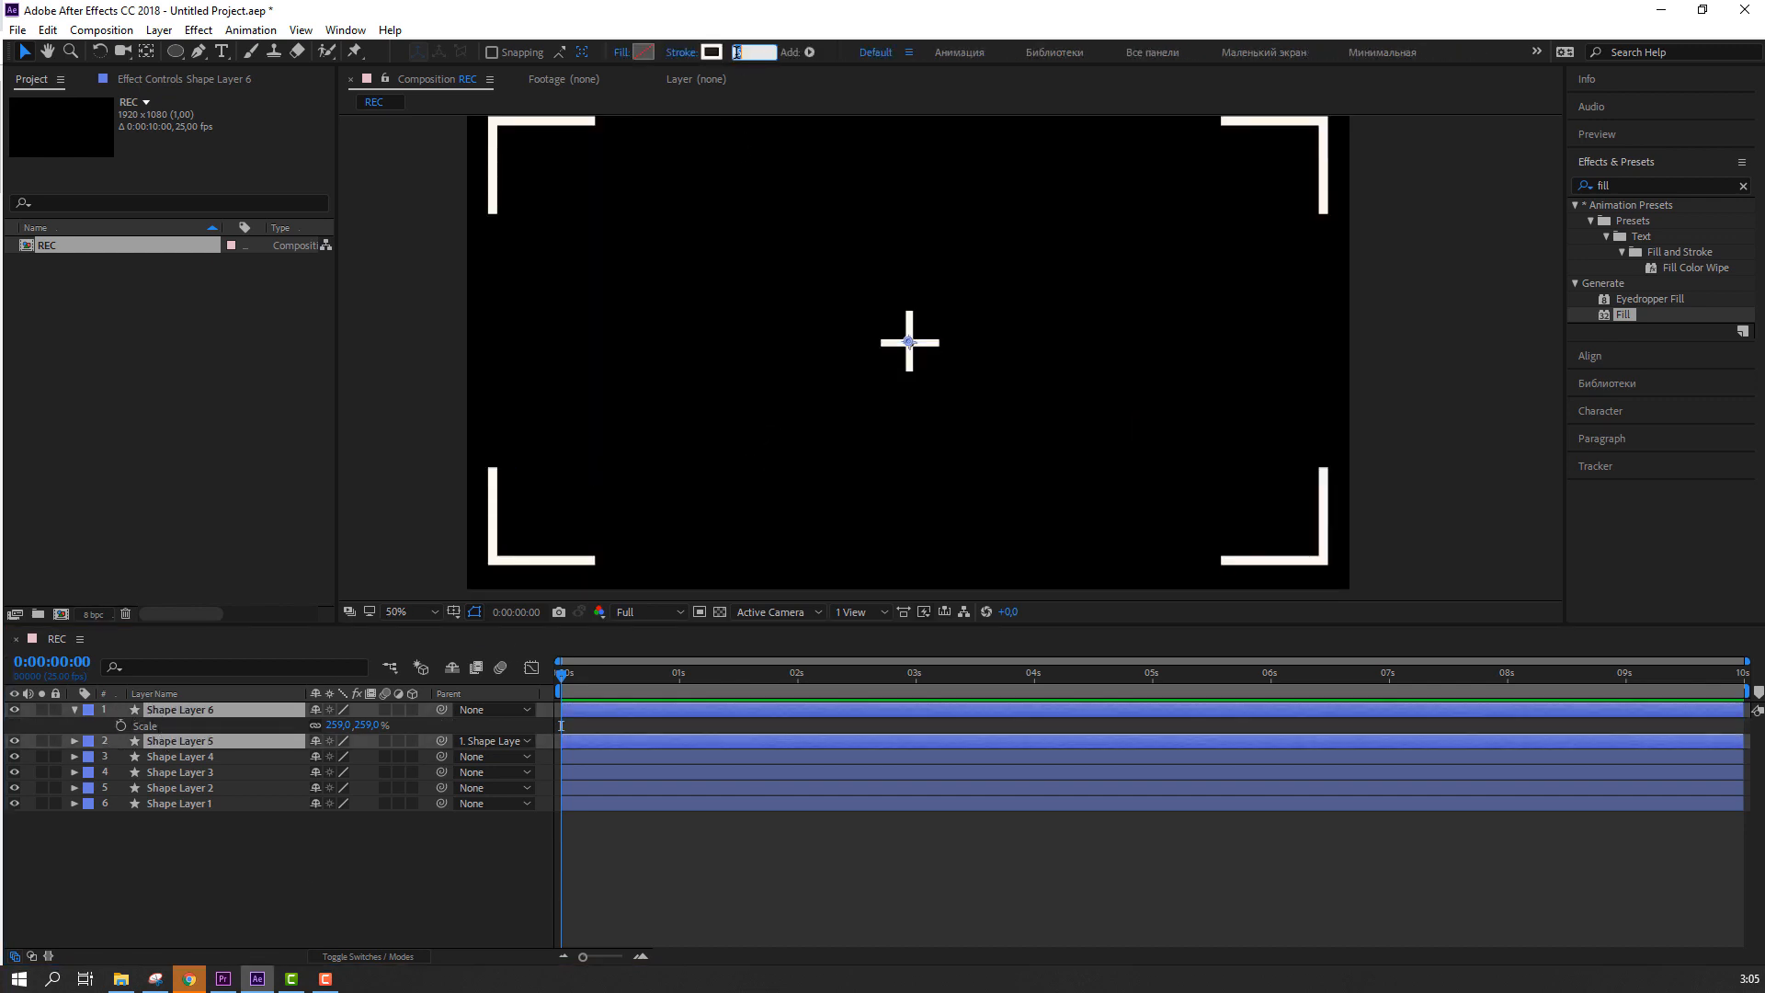
type("4")
key("Return")
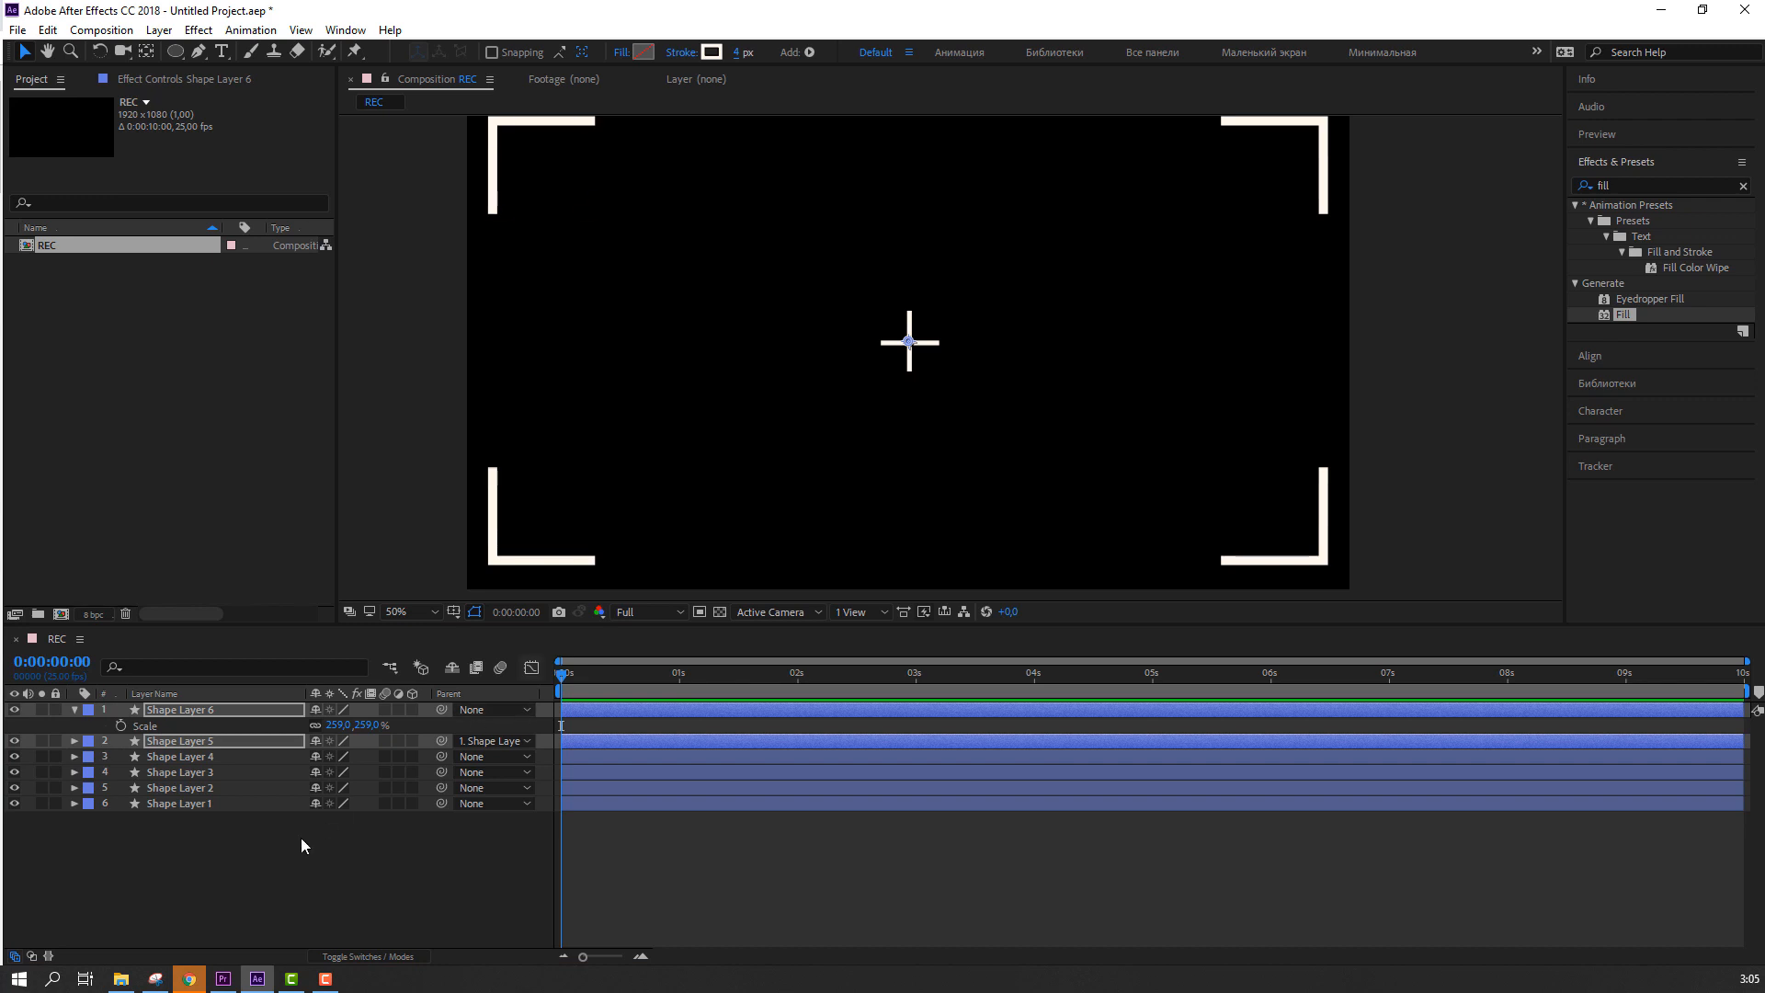
left_click(278, 872)
scroll(787, 339, "down", 2)
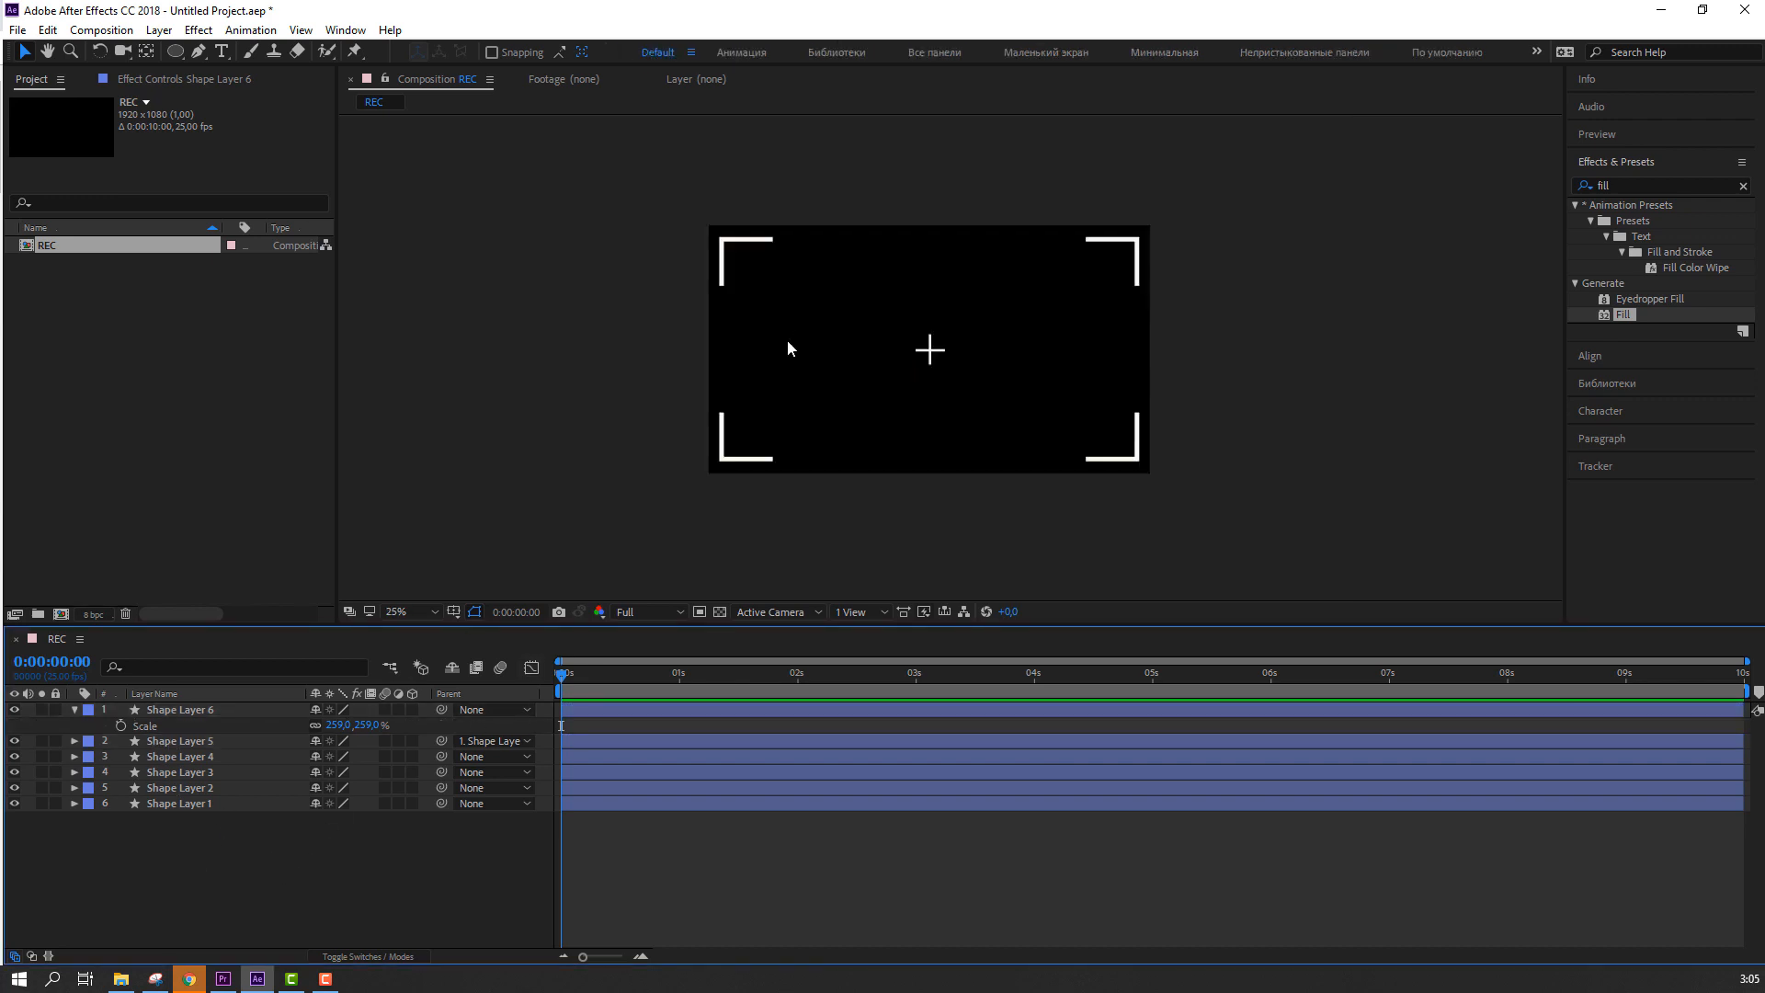
scroll(734, 404, "up", 2)
left_click(75, 710)
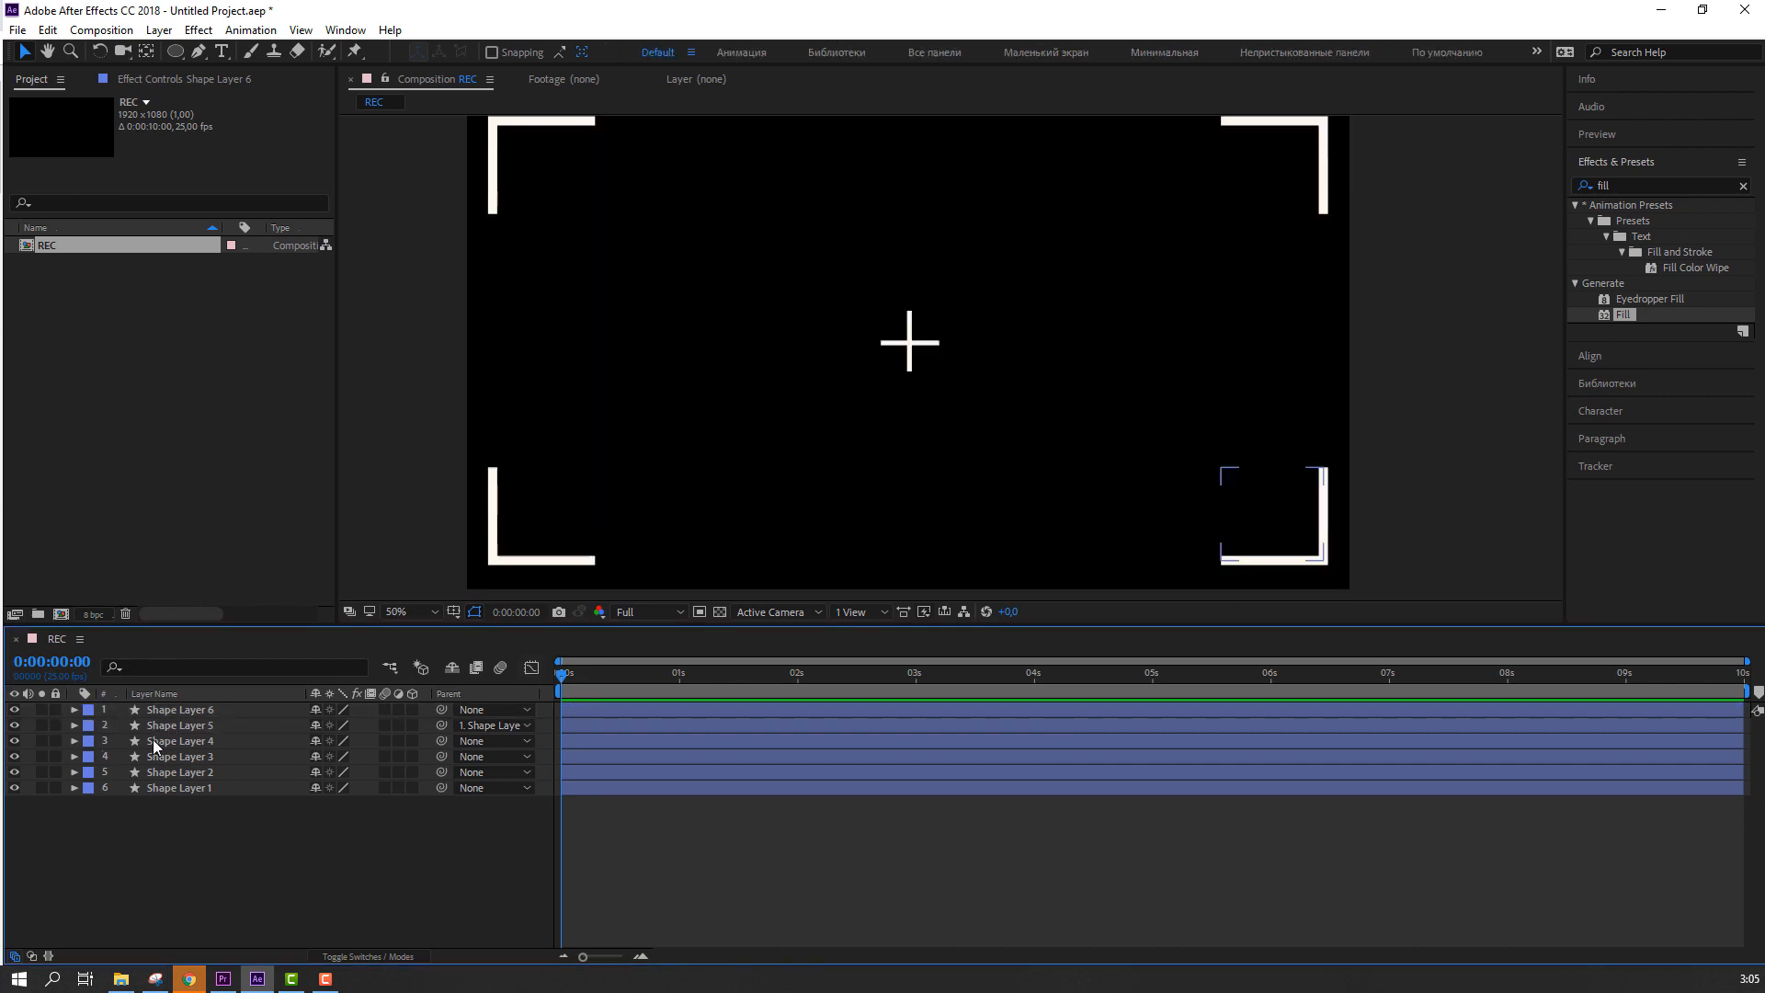
Step: Set the opacity of both center cross layers, Shape Layer 5 and Shape Layer 6, to 60% and collapse their properties
left_click(174, 725)
left_click(183, 710, "ctrl")
key("t")
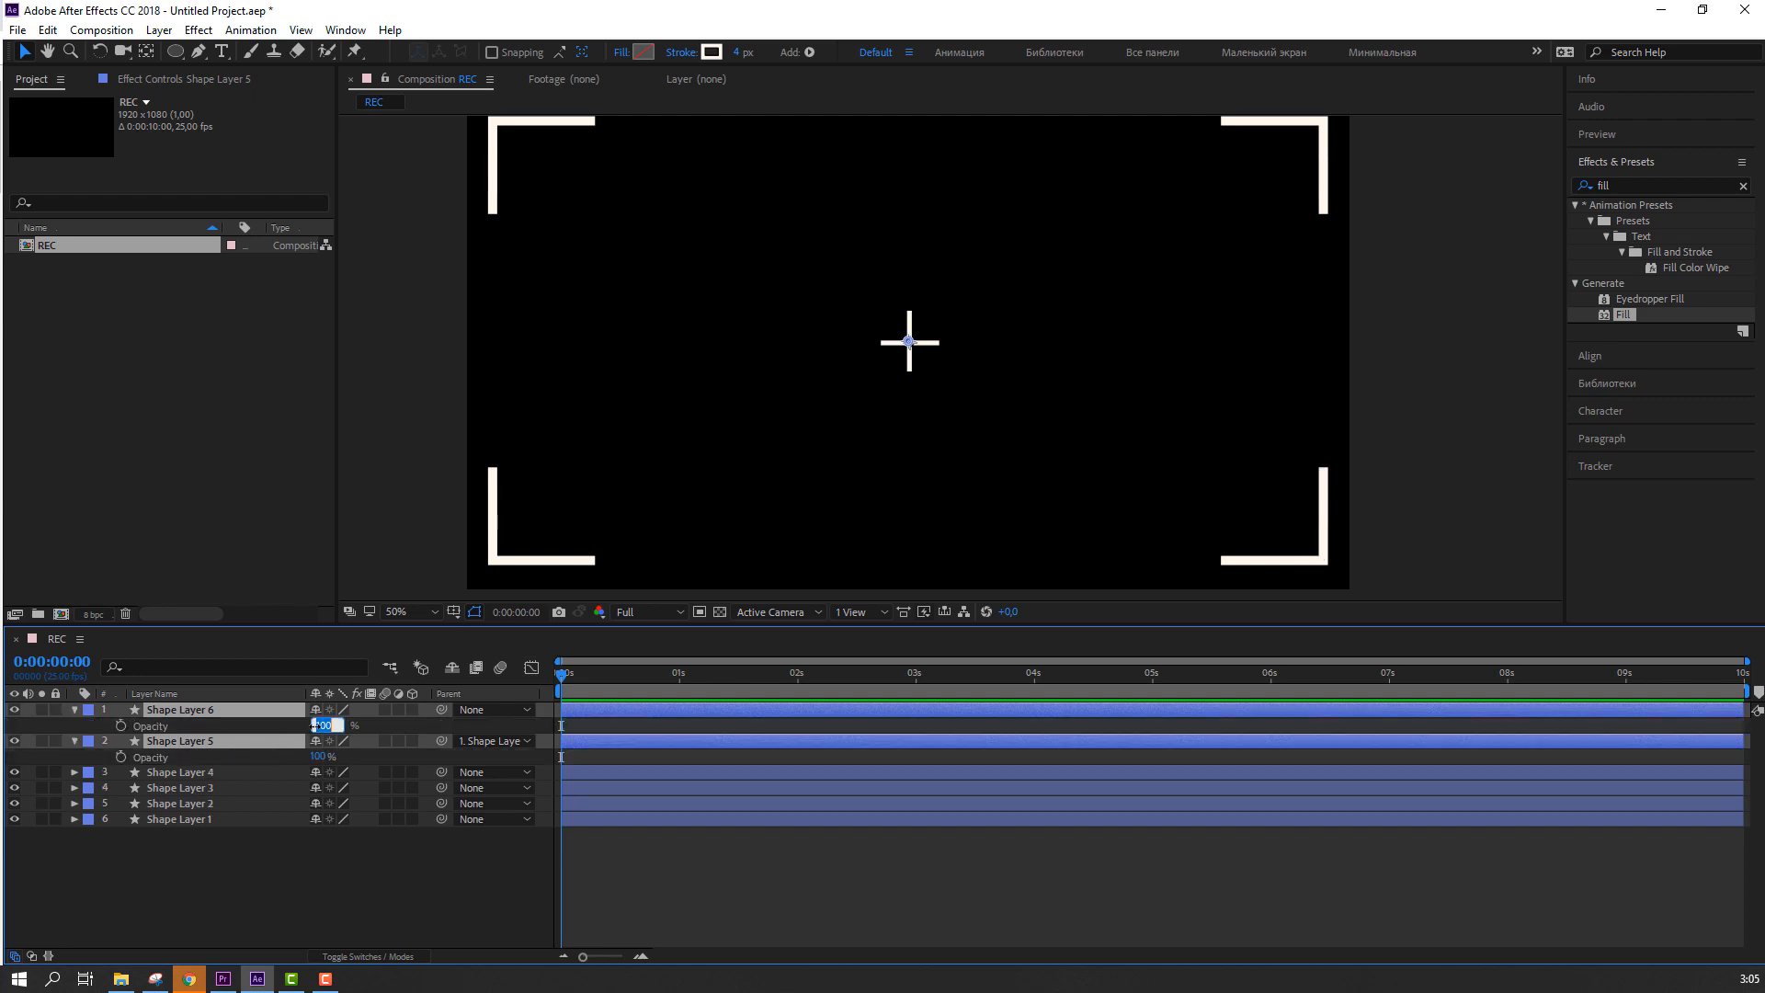
left_click(317, 726)
type("60")
key("Return")
left_click(295, 879)
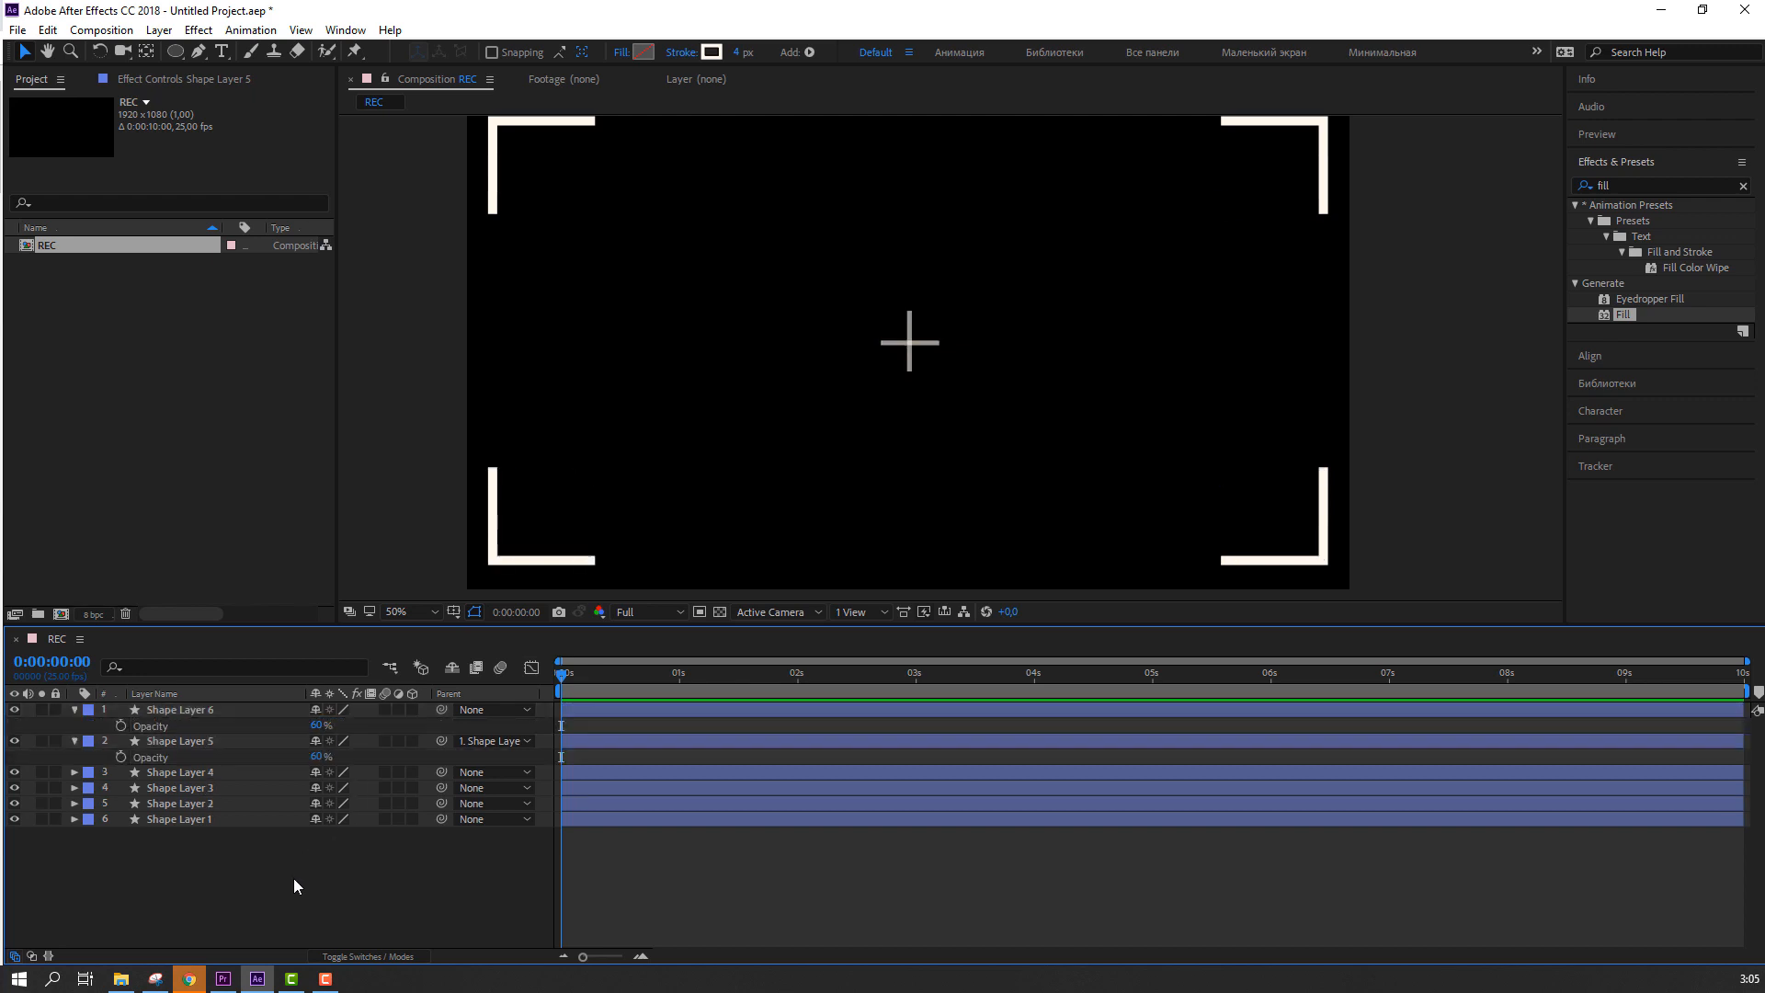
left_click(75, 710)
left_click(75, 725)
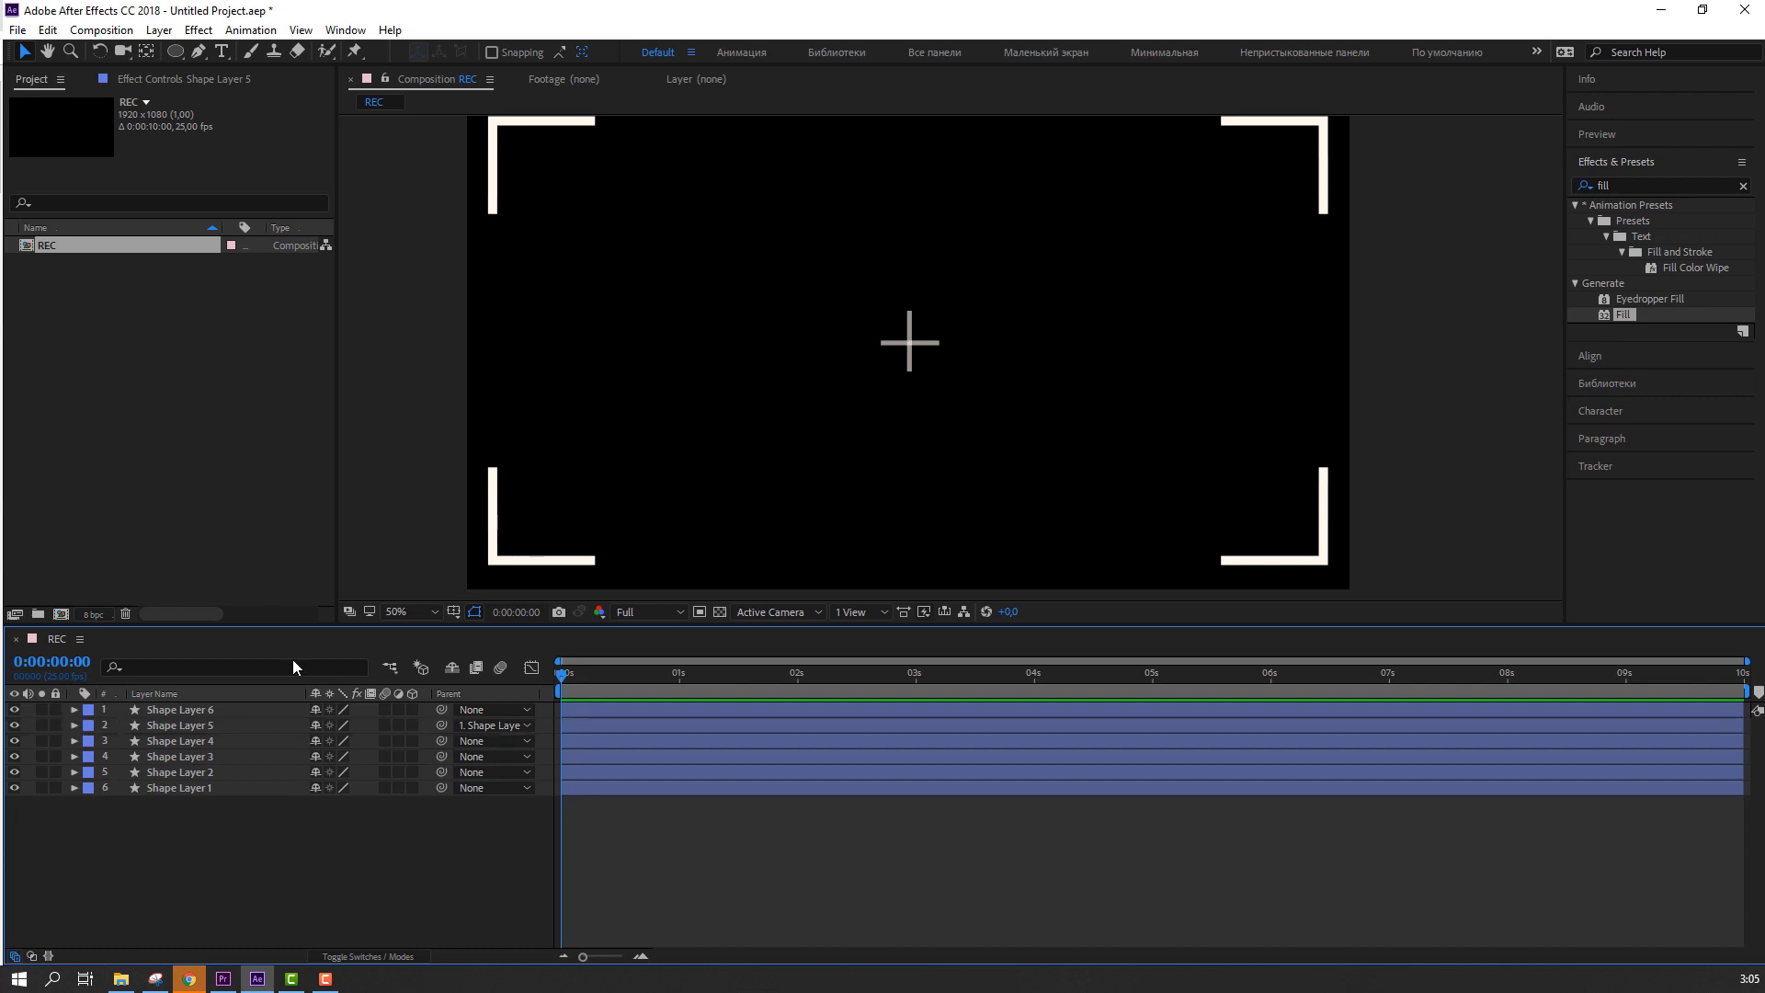
Step: Draw a small circle with the Ellipse tool inside the upper-left corner bracket and collapse its new layer
left_click_drag(1254, 217, 946, 359)
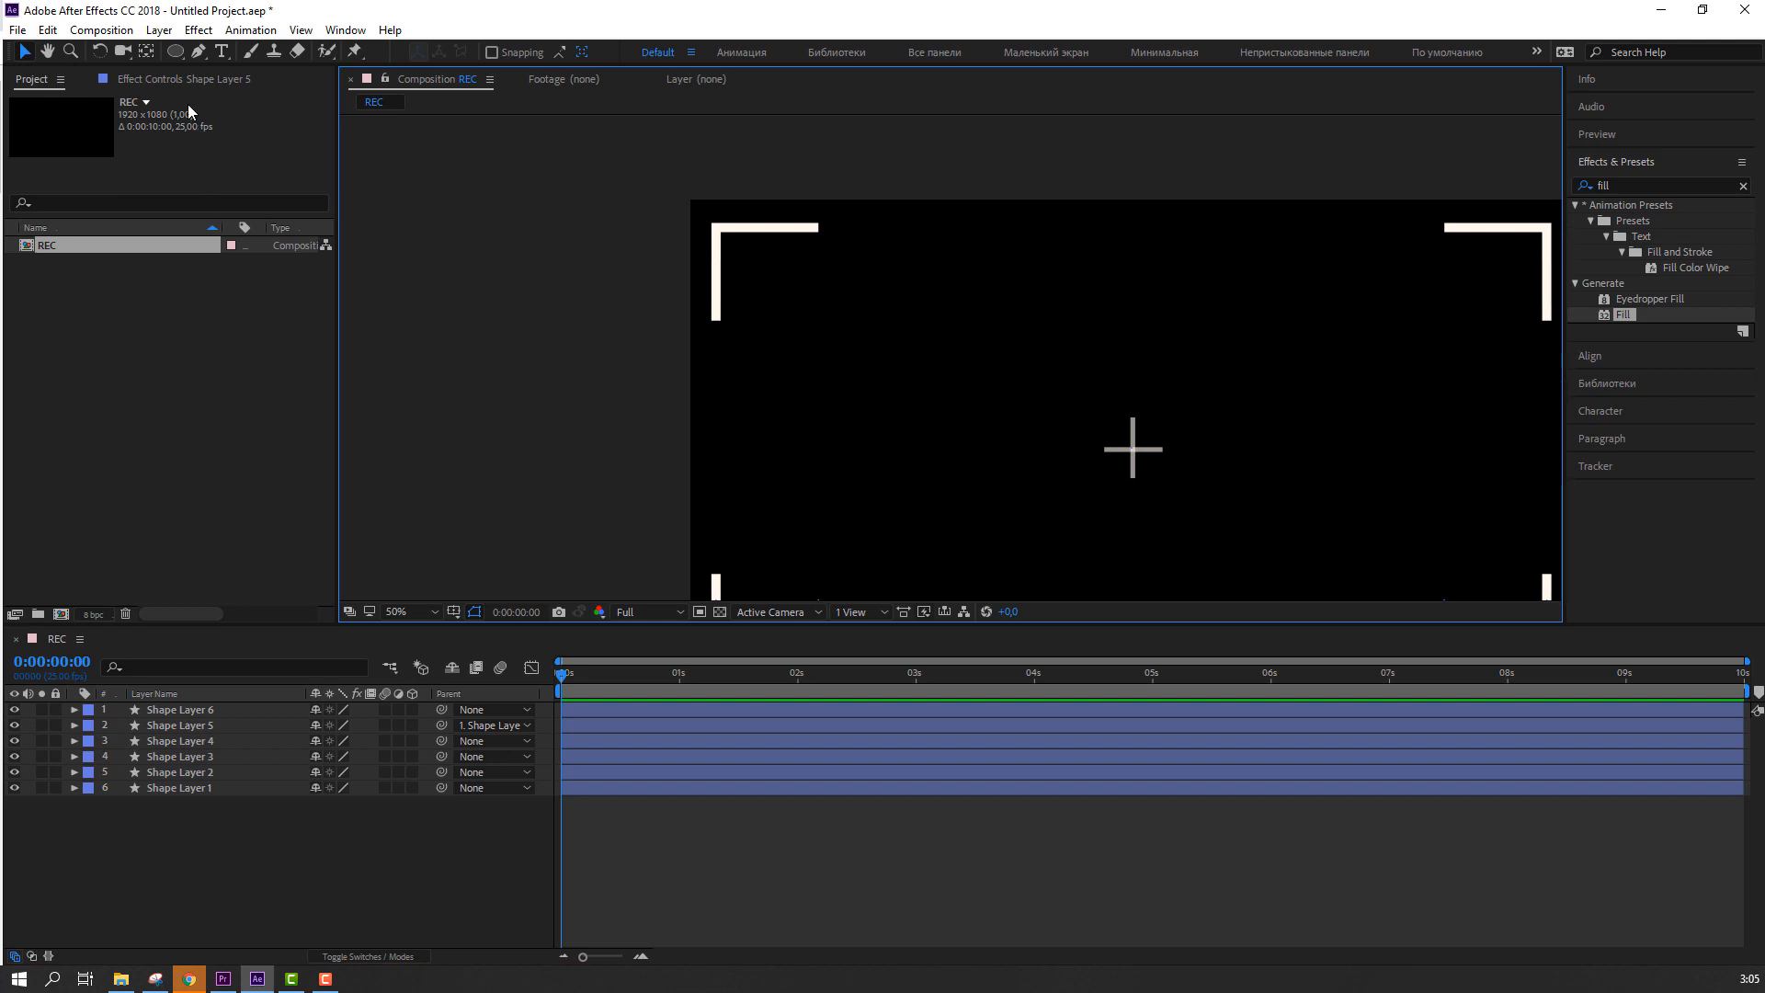
left_click(178, 53)
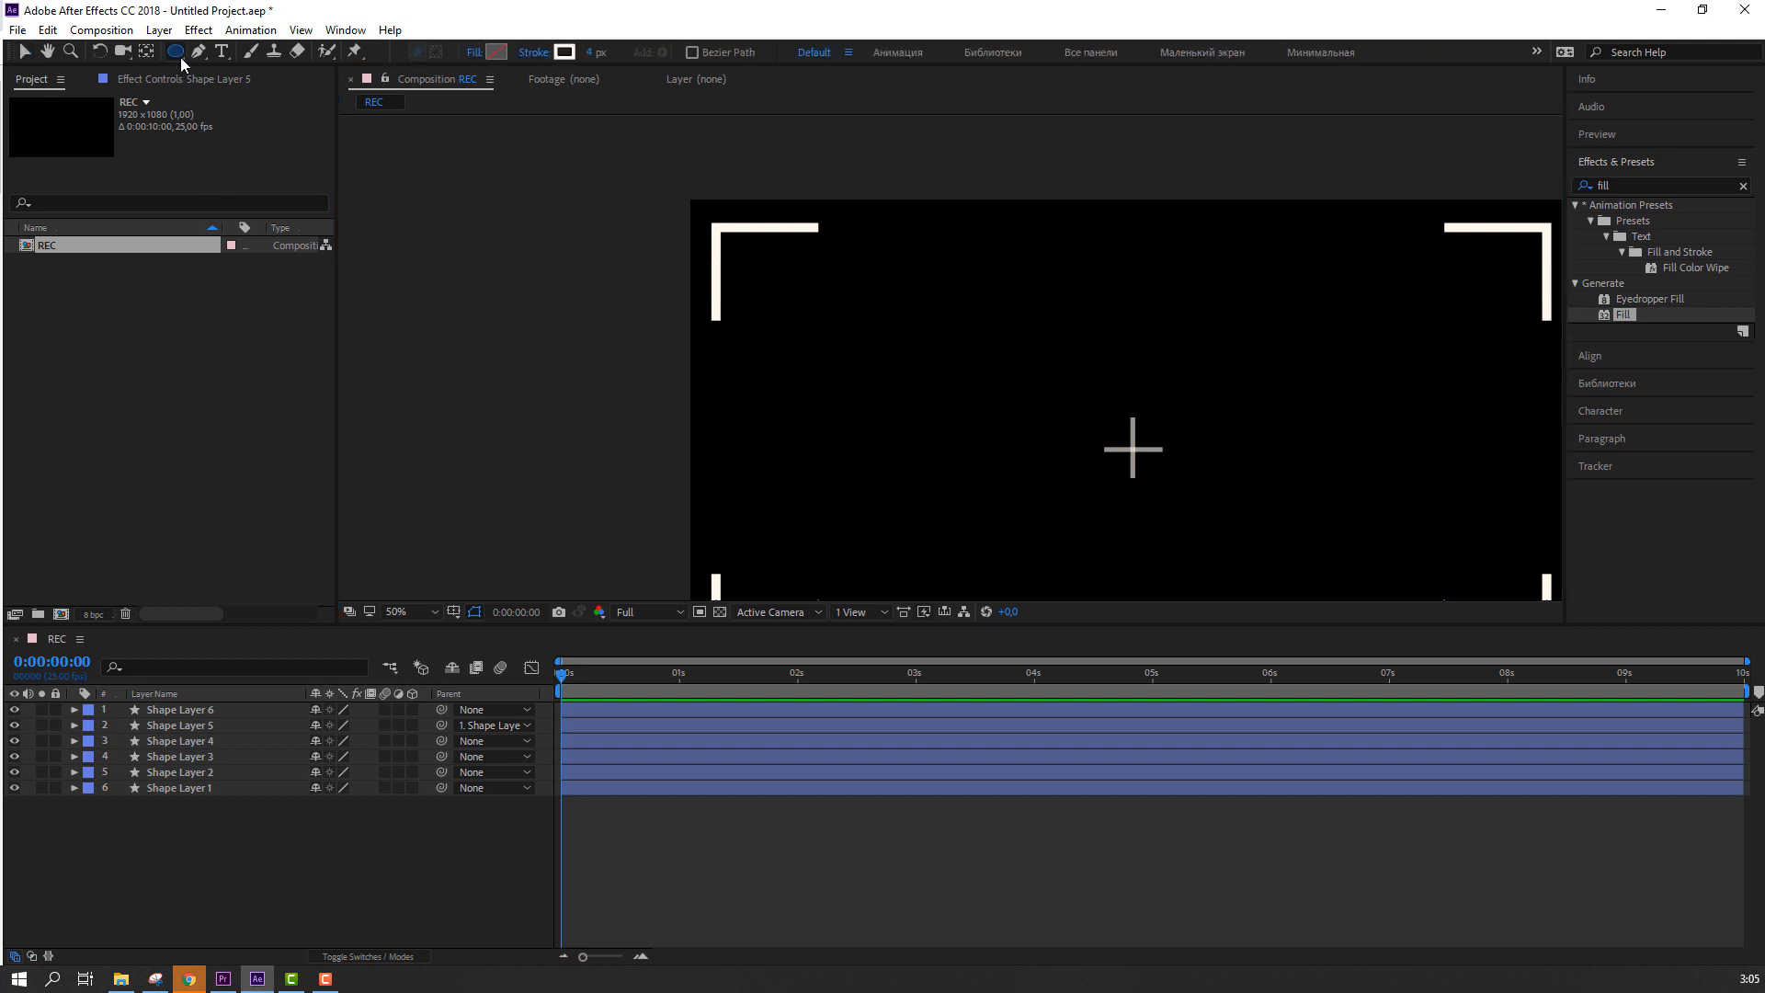
left_click(181, 57)
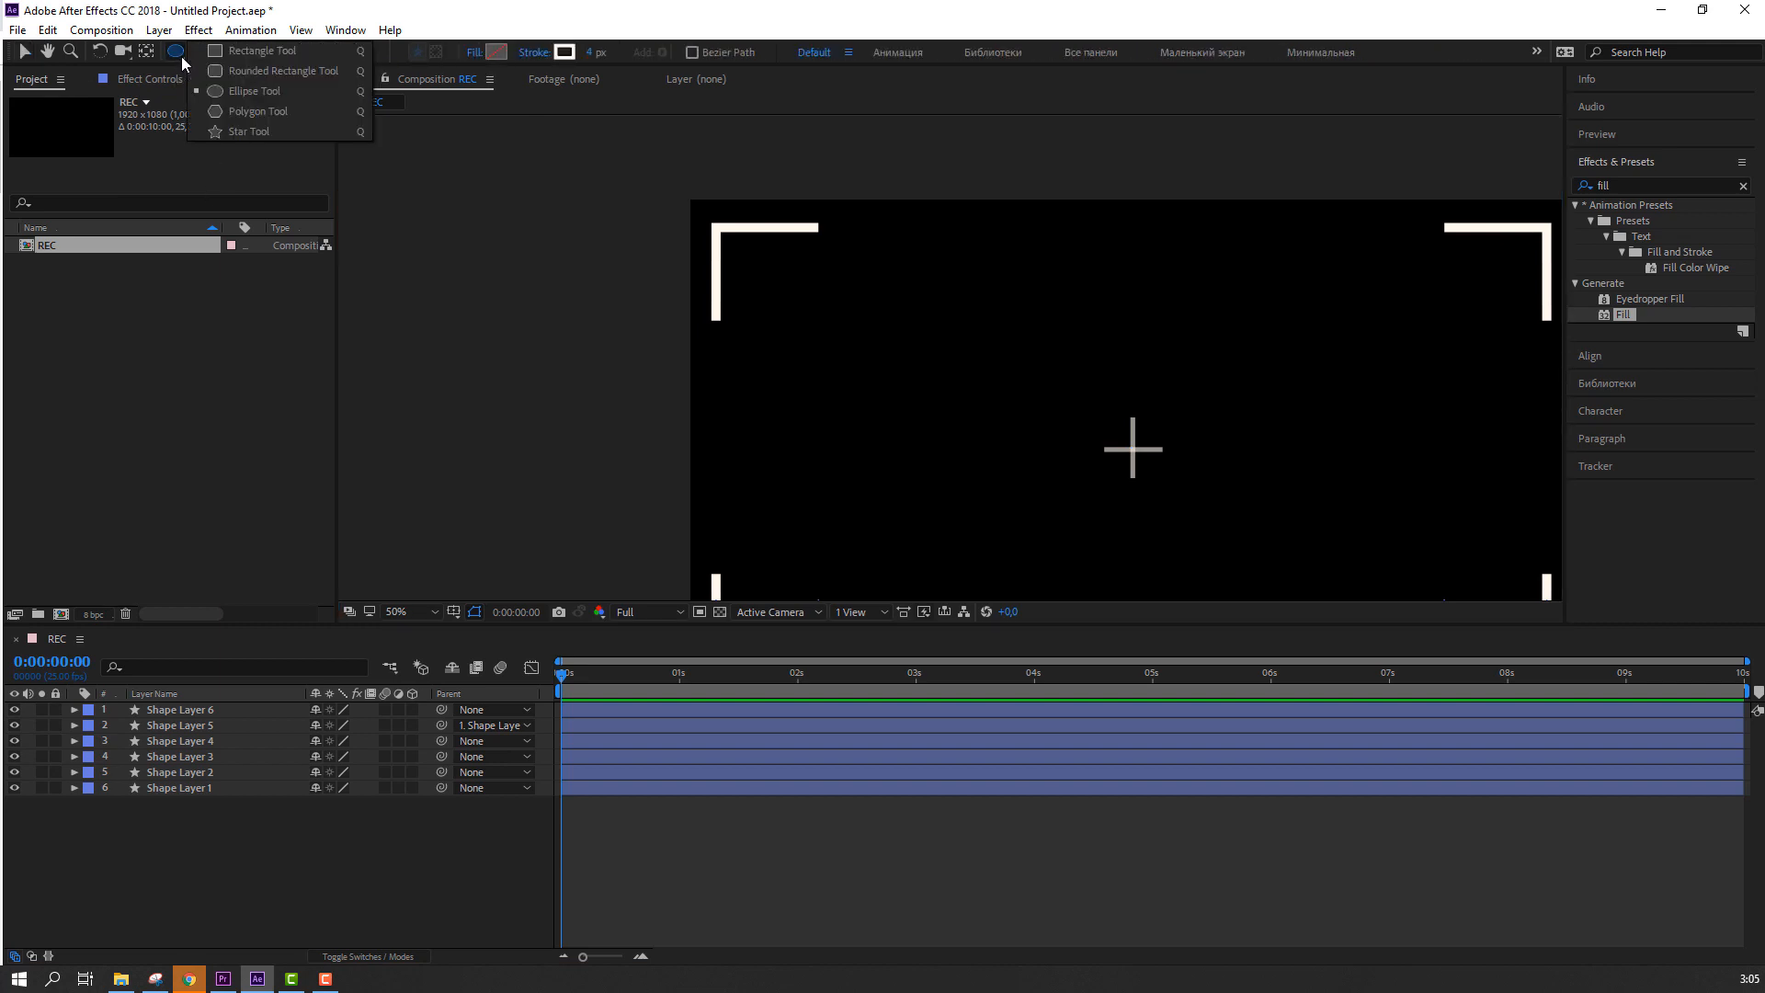
left_click(214, 90)
scroll(756, 257, "up", 2)
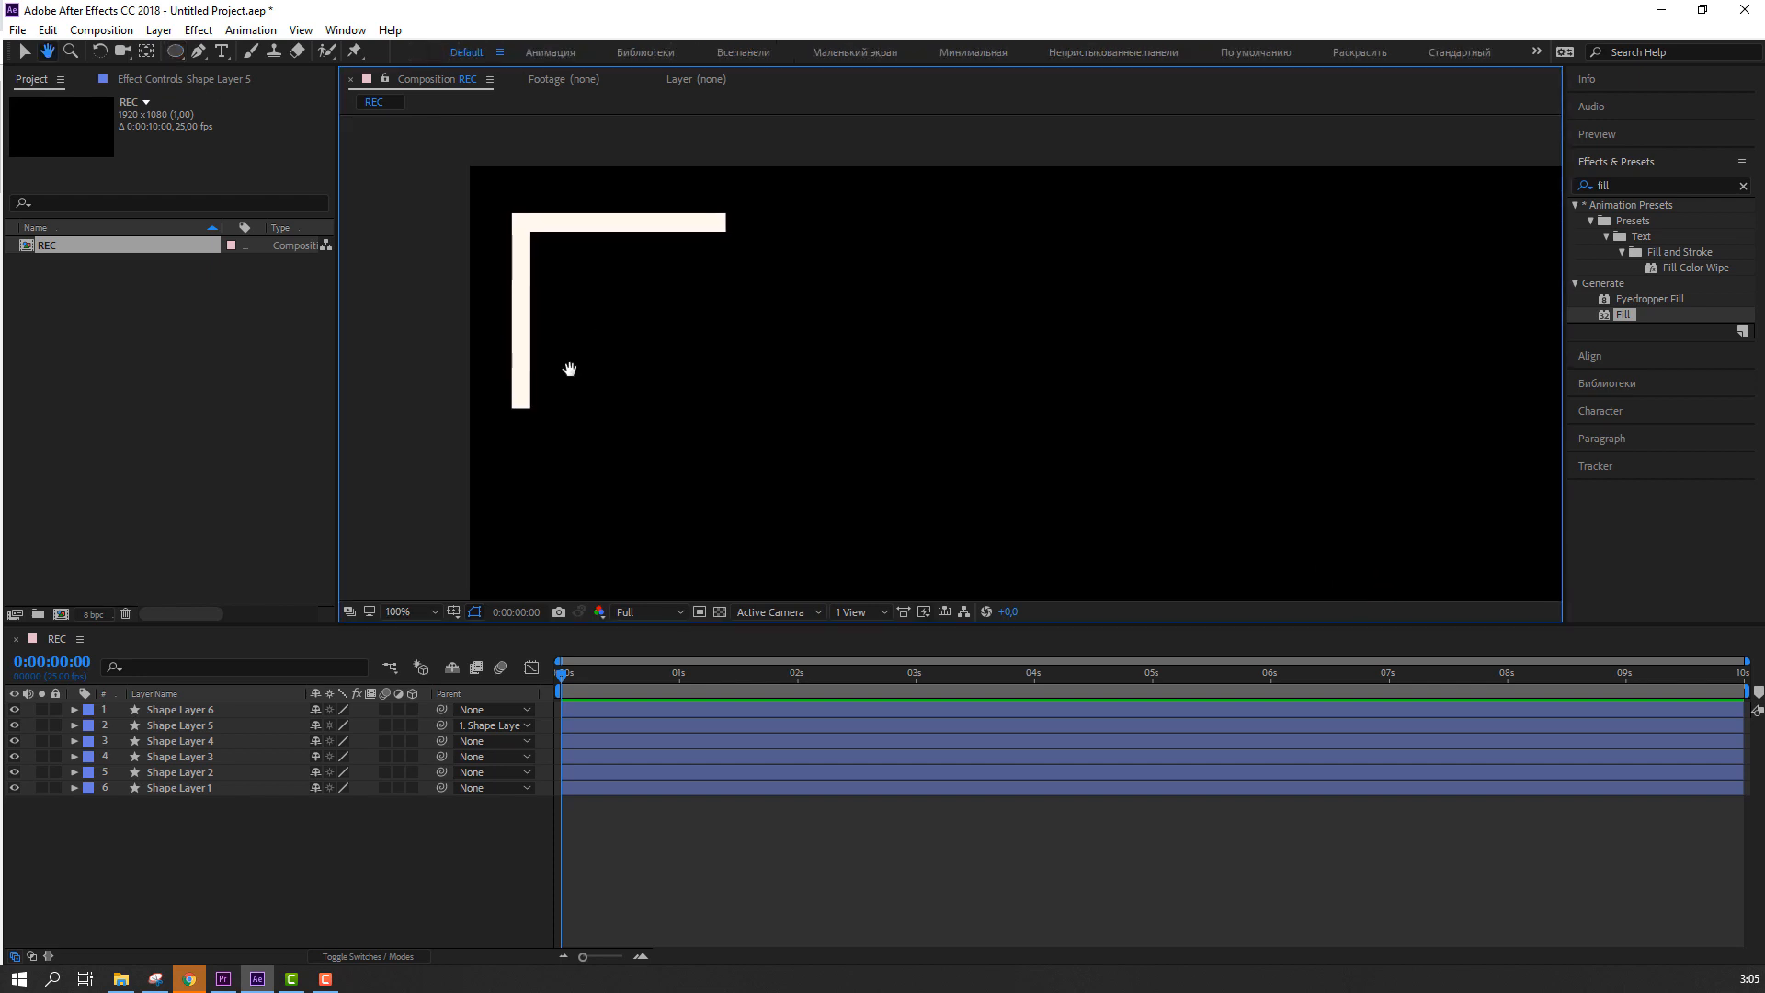
left_click_drag(631, 312, 647, 332)
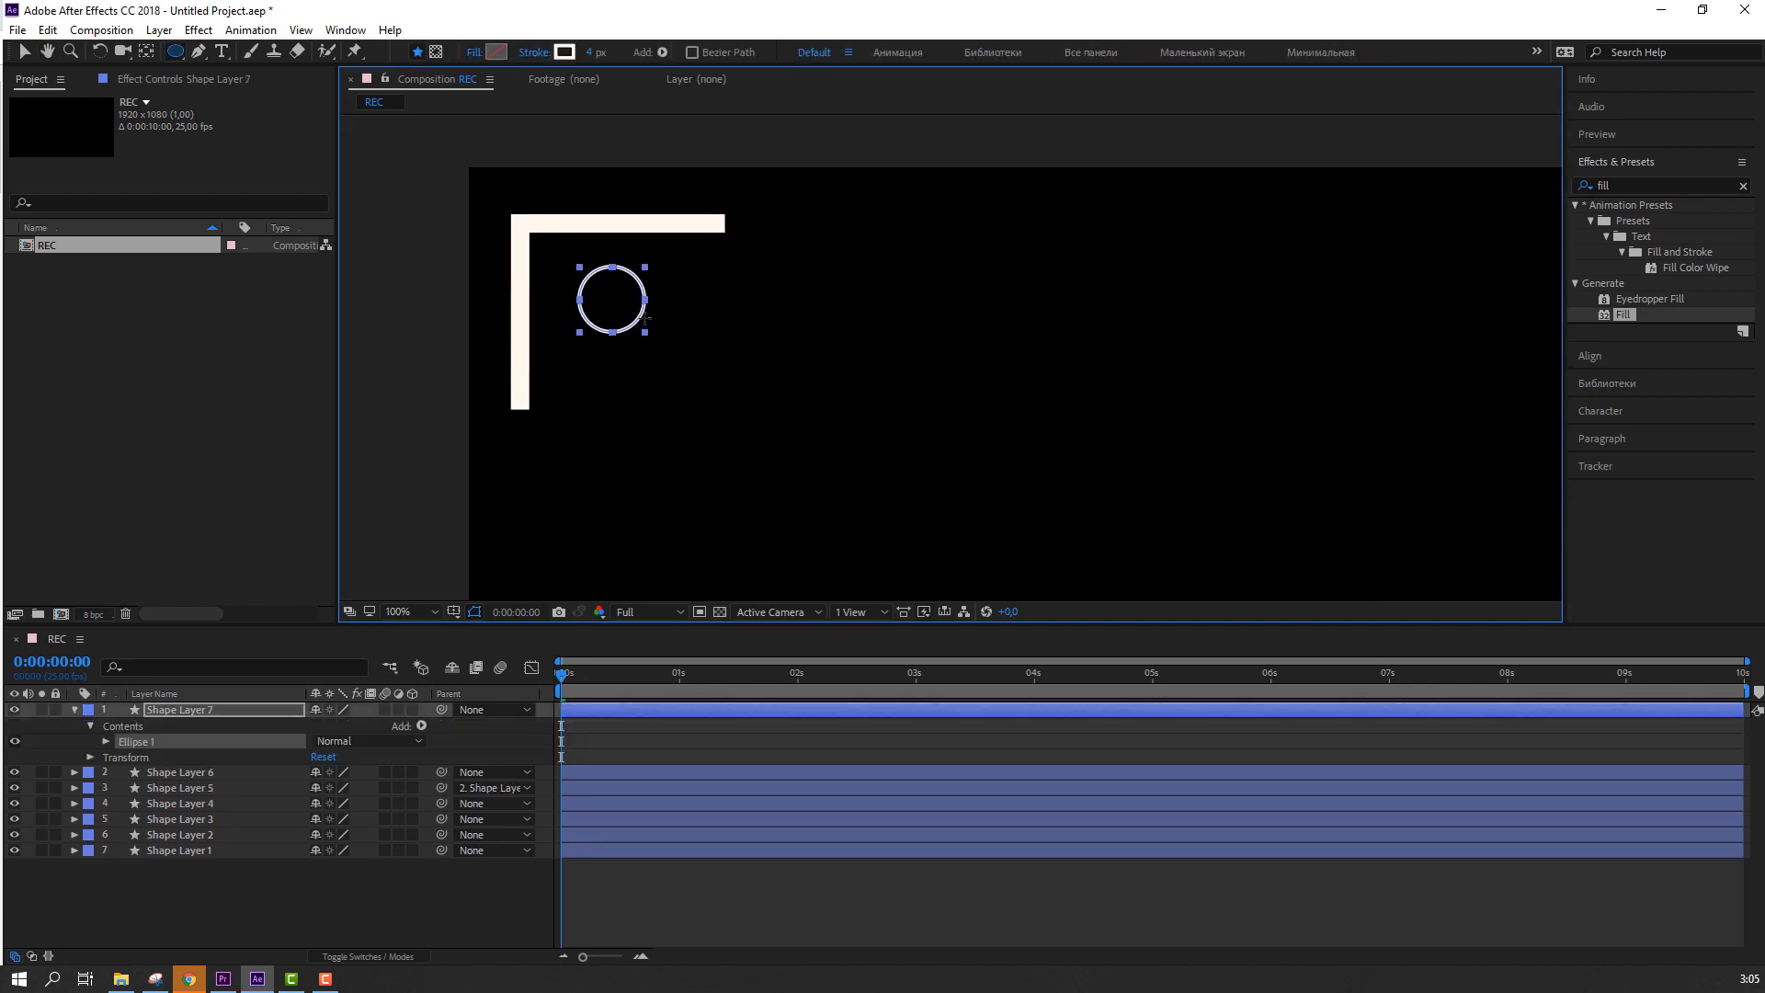
left_click(36, 54)
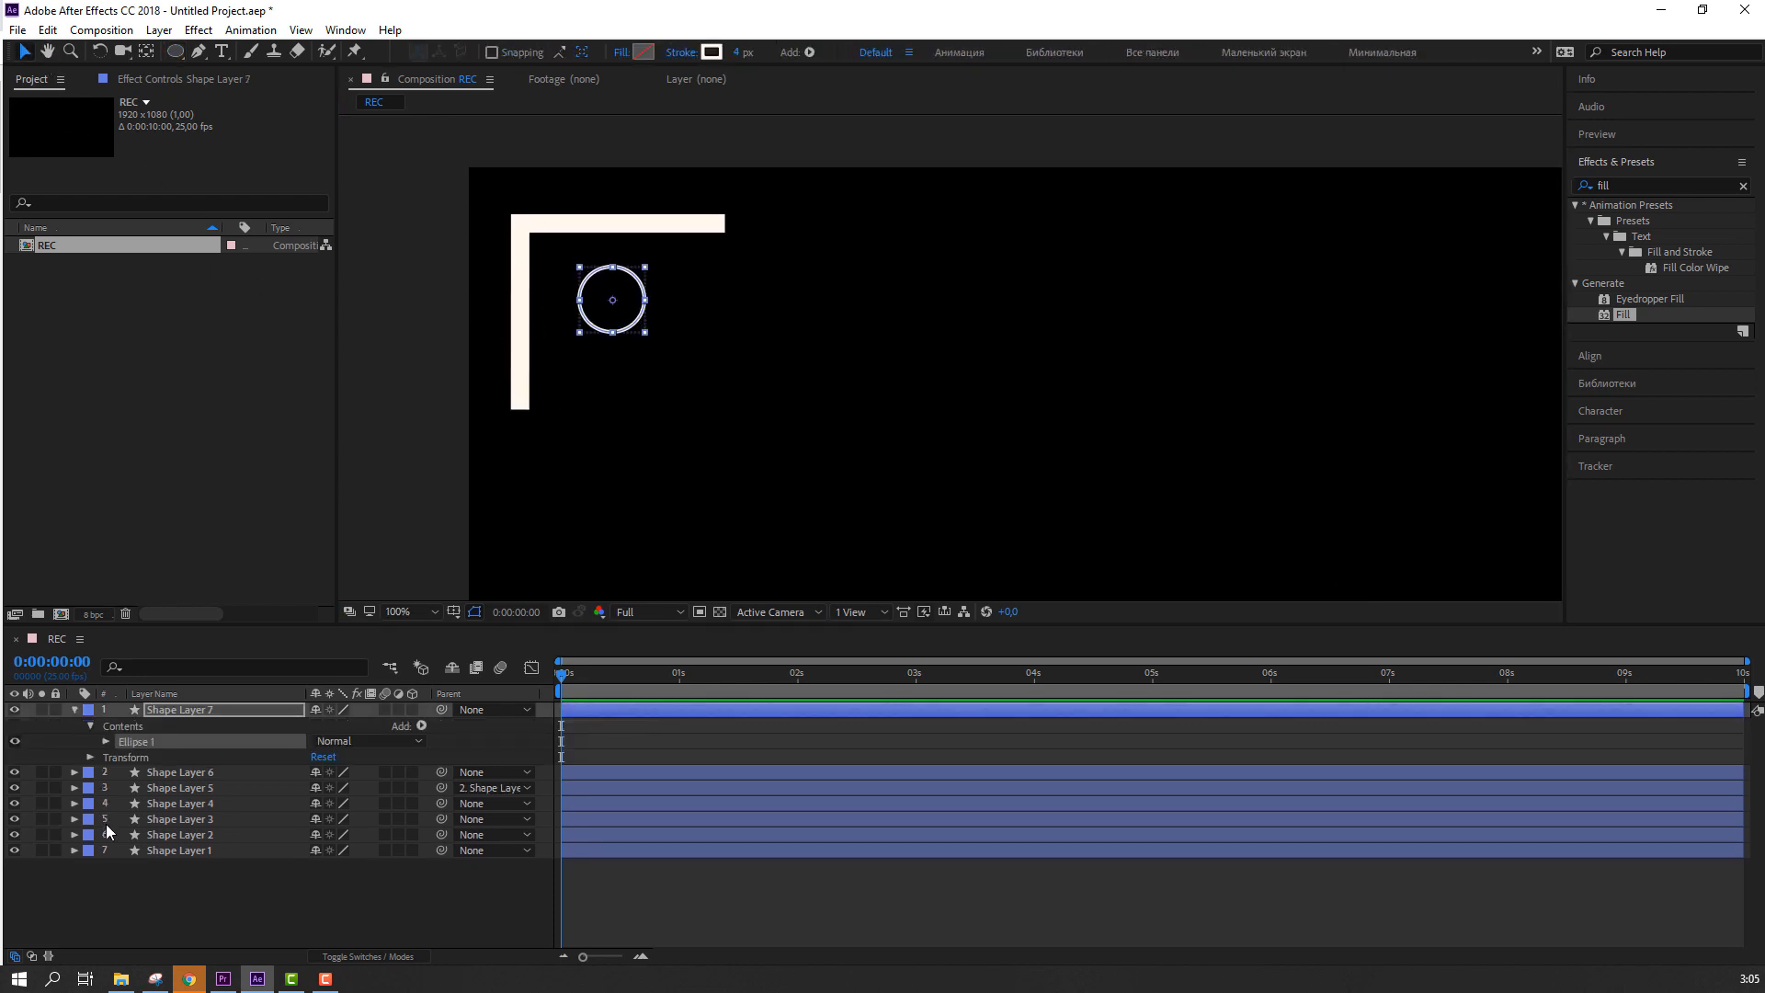
left_click(75, 710)
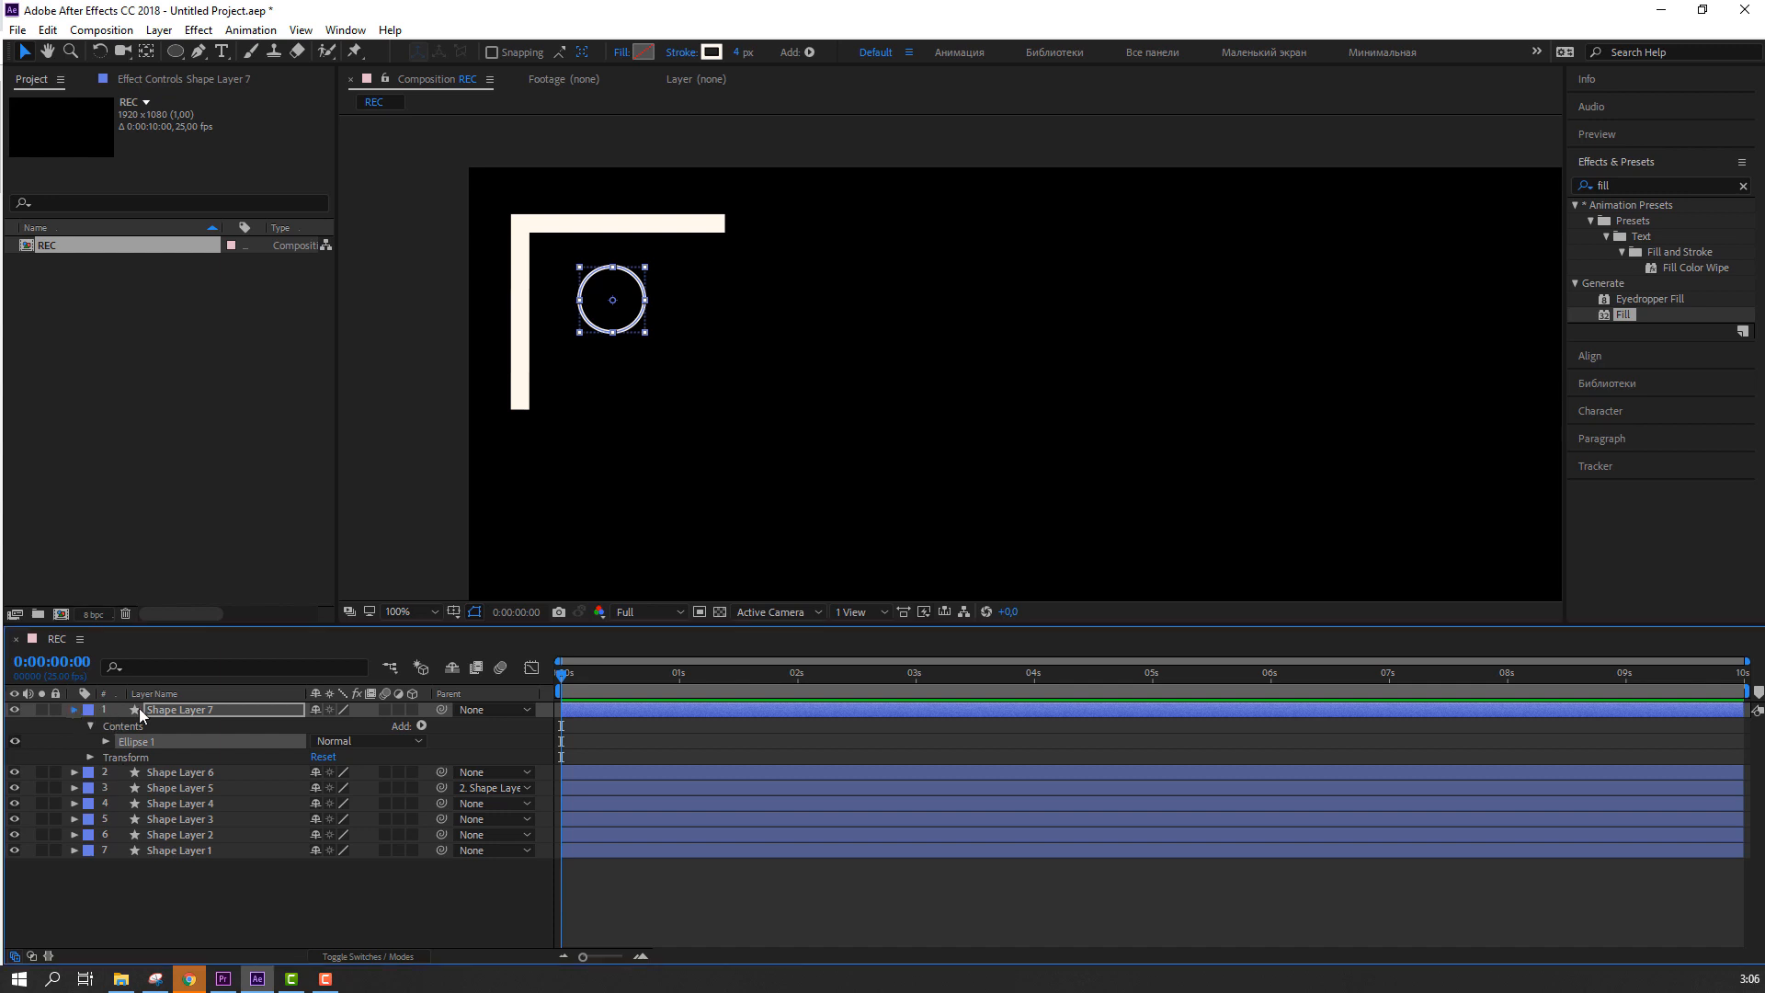
Step: Remove the circle's stroke and give it a solid bright red fill
left_click(676, 54)
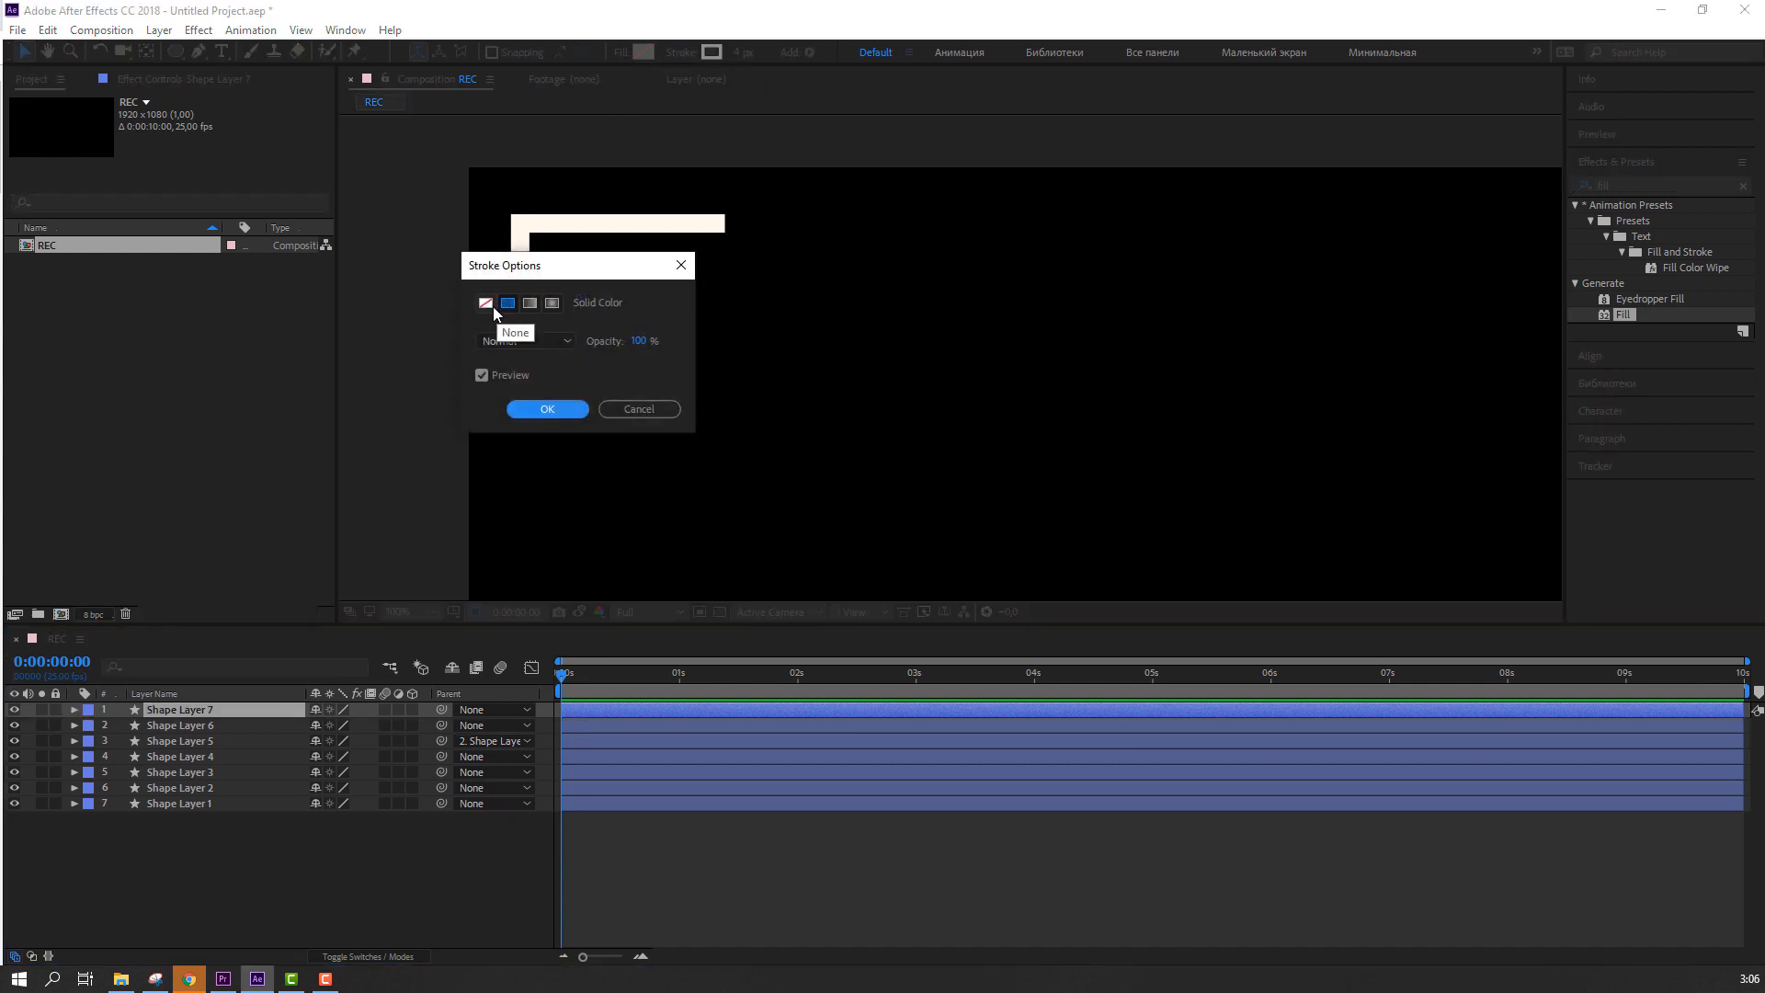
left_click(489, 305)
left_click(547, 408)
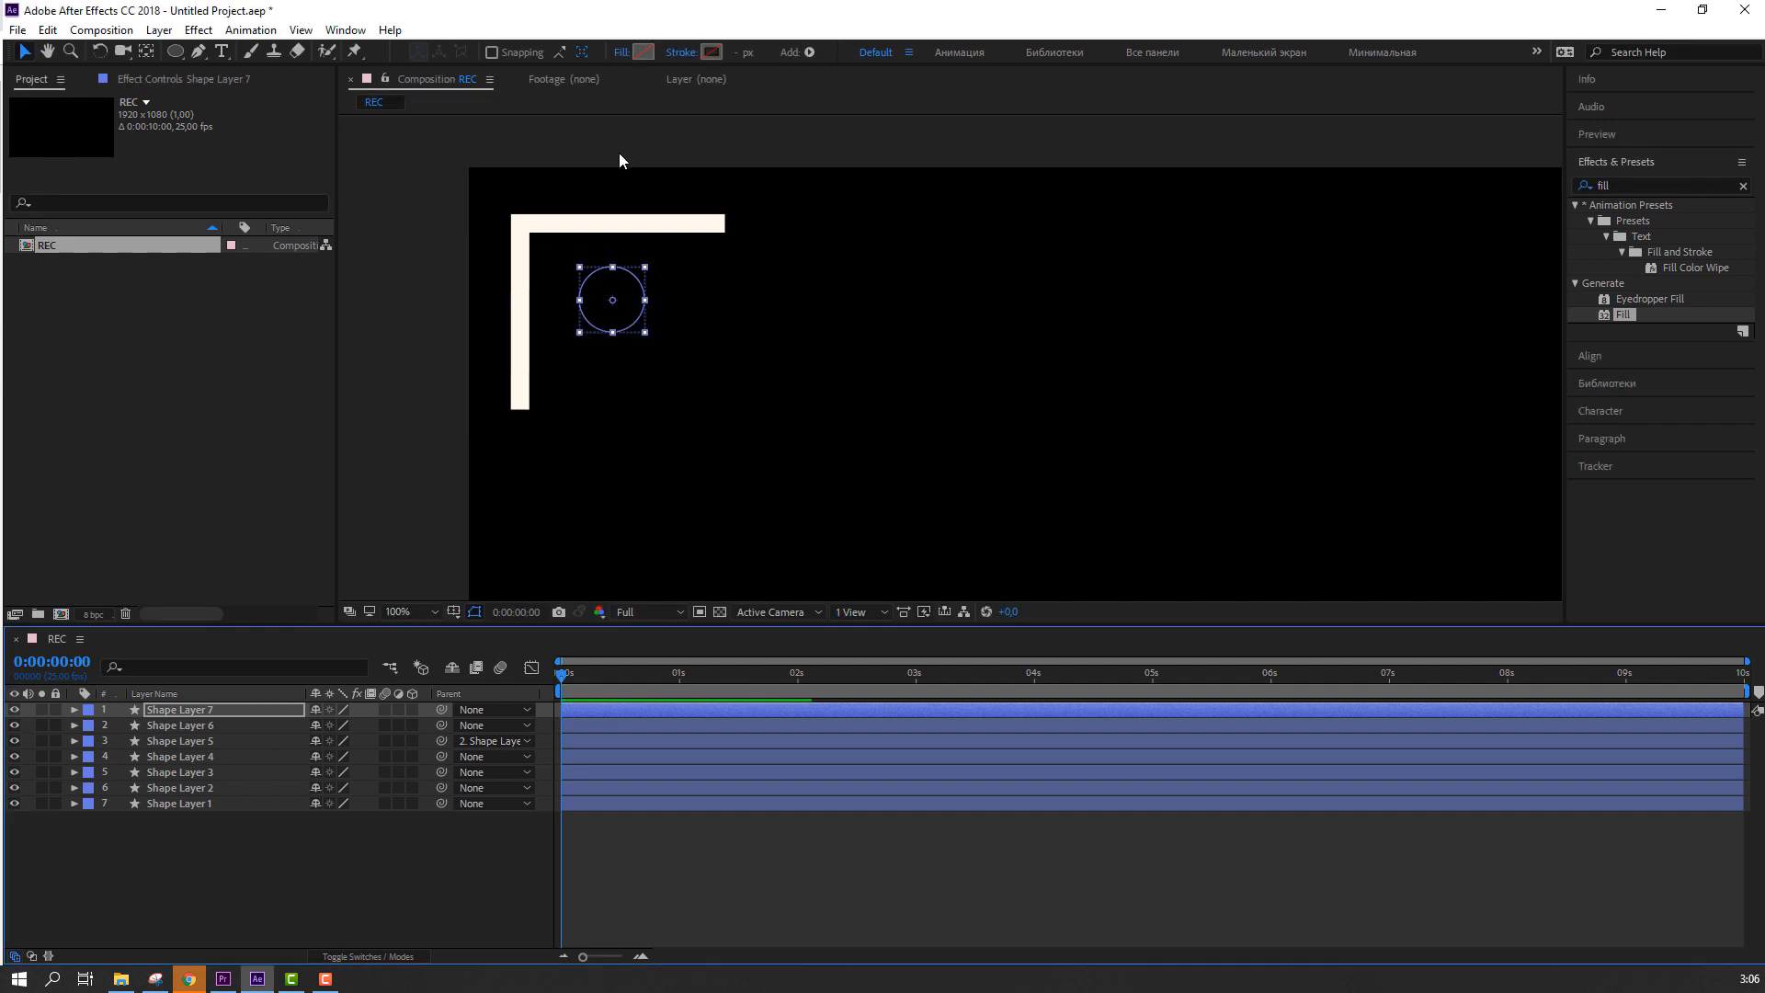
left_click(644, 52)
left_click(471, 711)
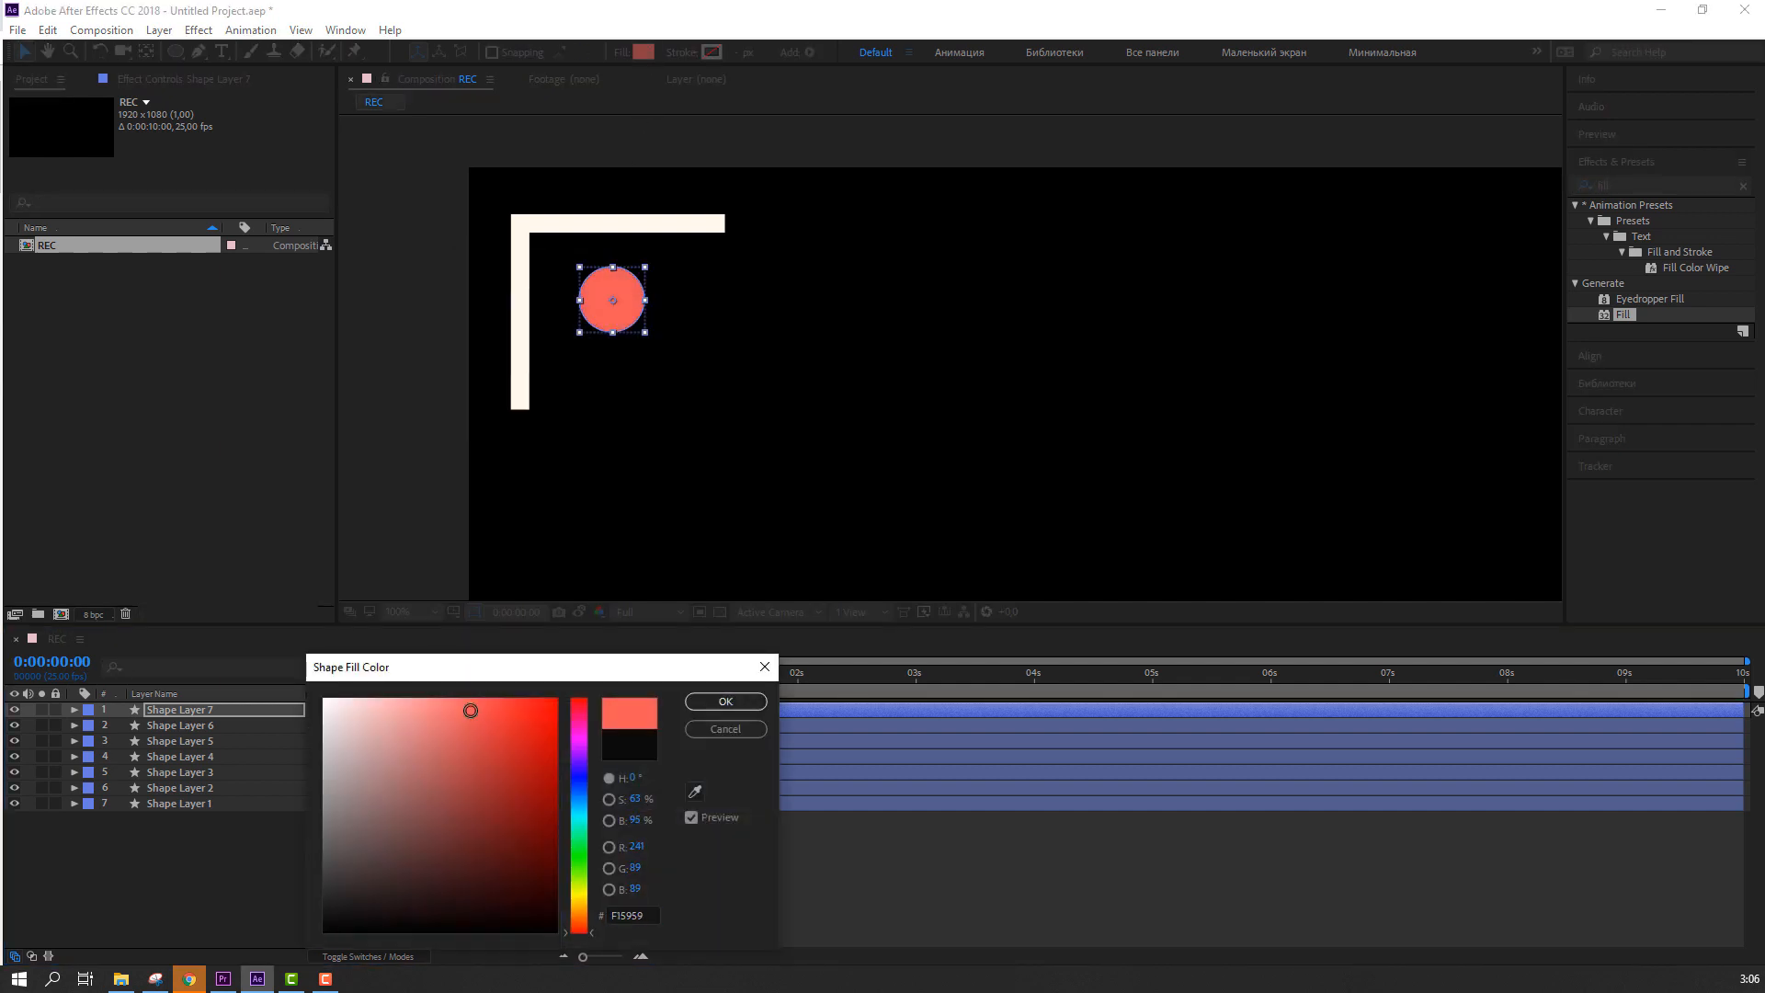
left_click_drag(471, 711, 539, 689)
left_click(705, 699)
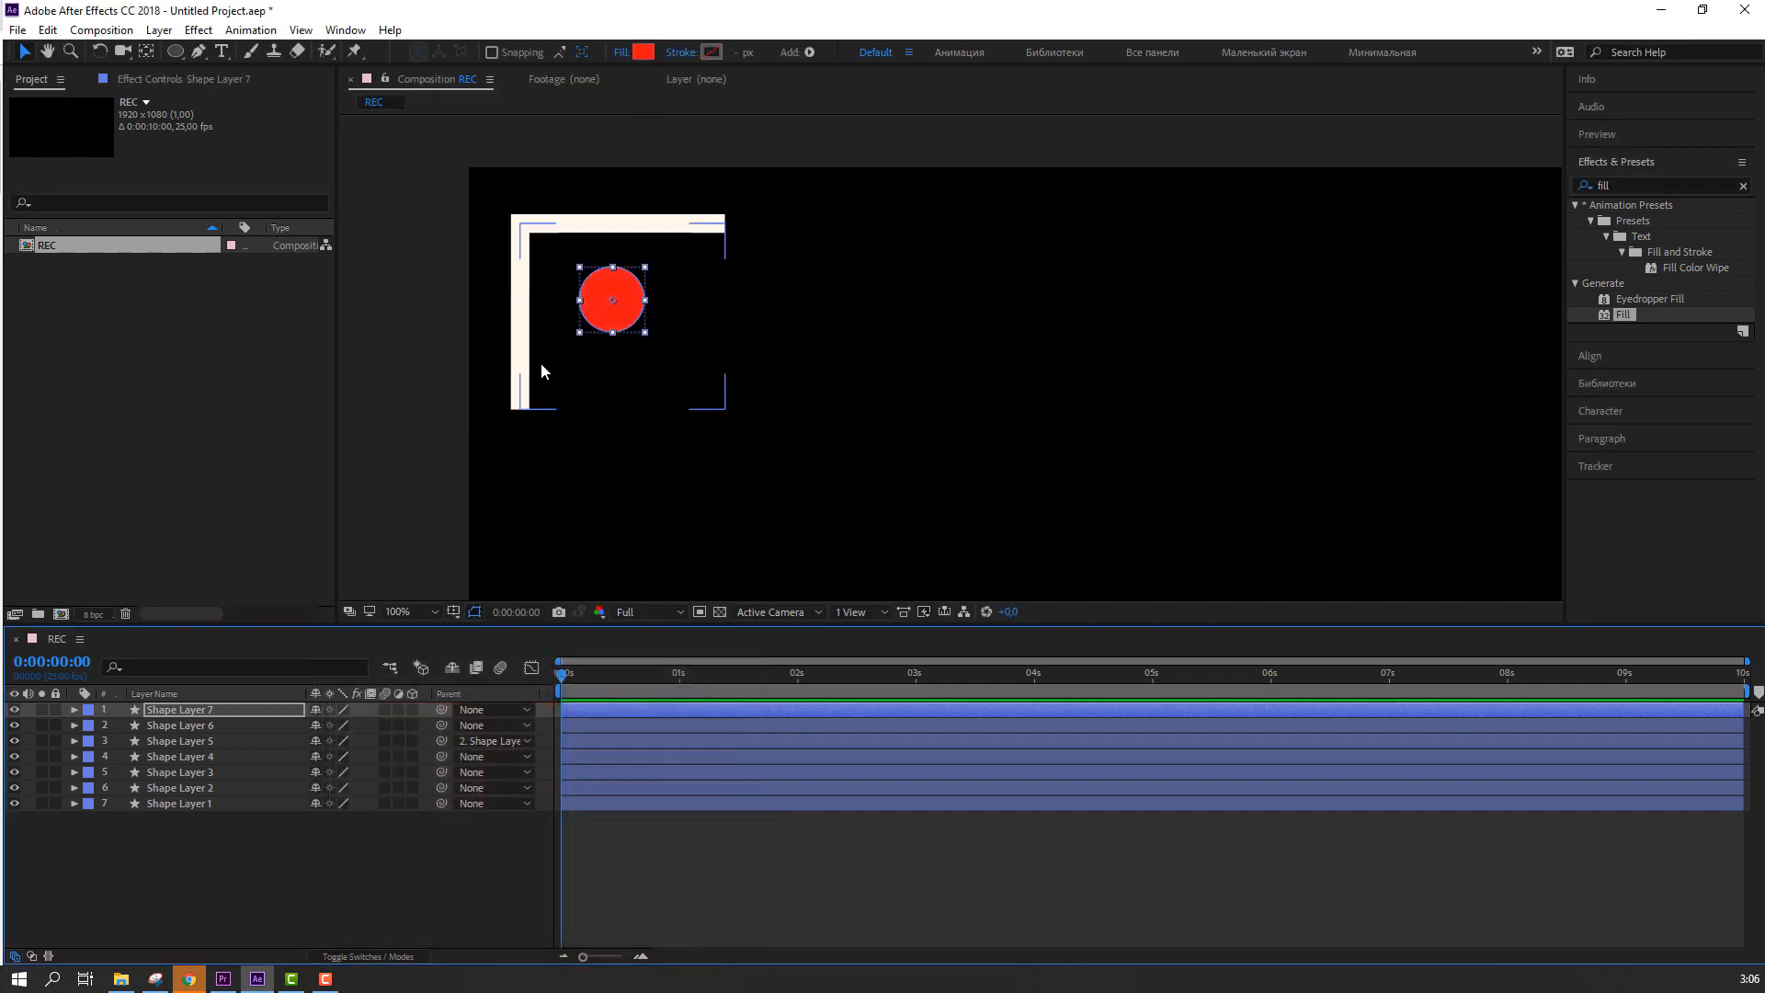
Step: Move the red circle closer to the upper-left bracket's vertical bar and set its layer scale to 80%
mouse_move(616, 317)
left_mouse_down()
mouse_move(578, 338)
mouse_move(615, 334)
mouse_move(594, 343)
left_mouse_up()
left_click(210, 710)
key("s")
left_click(335, 726)
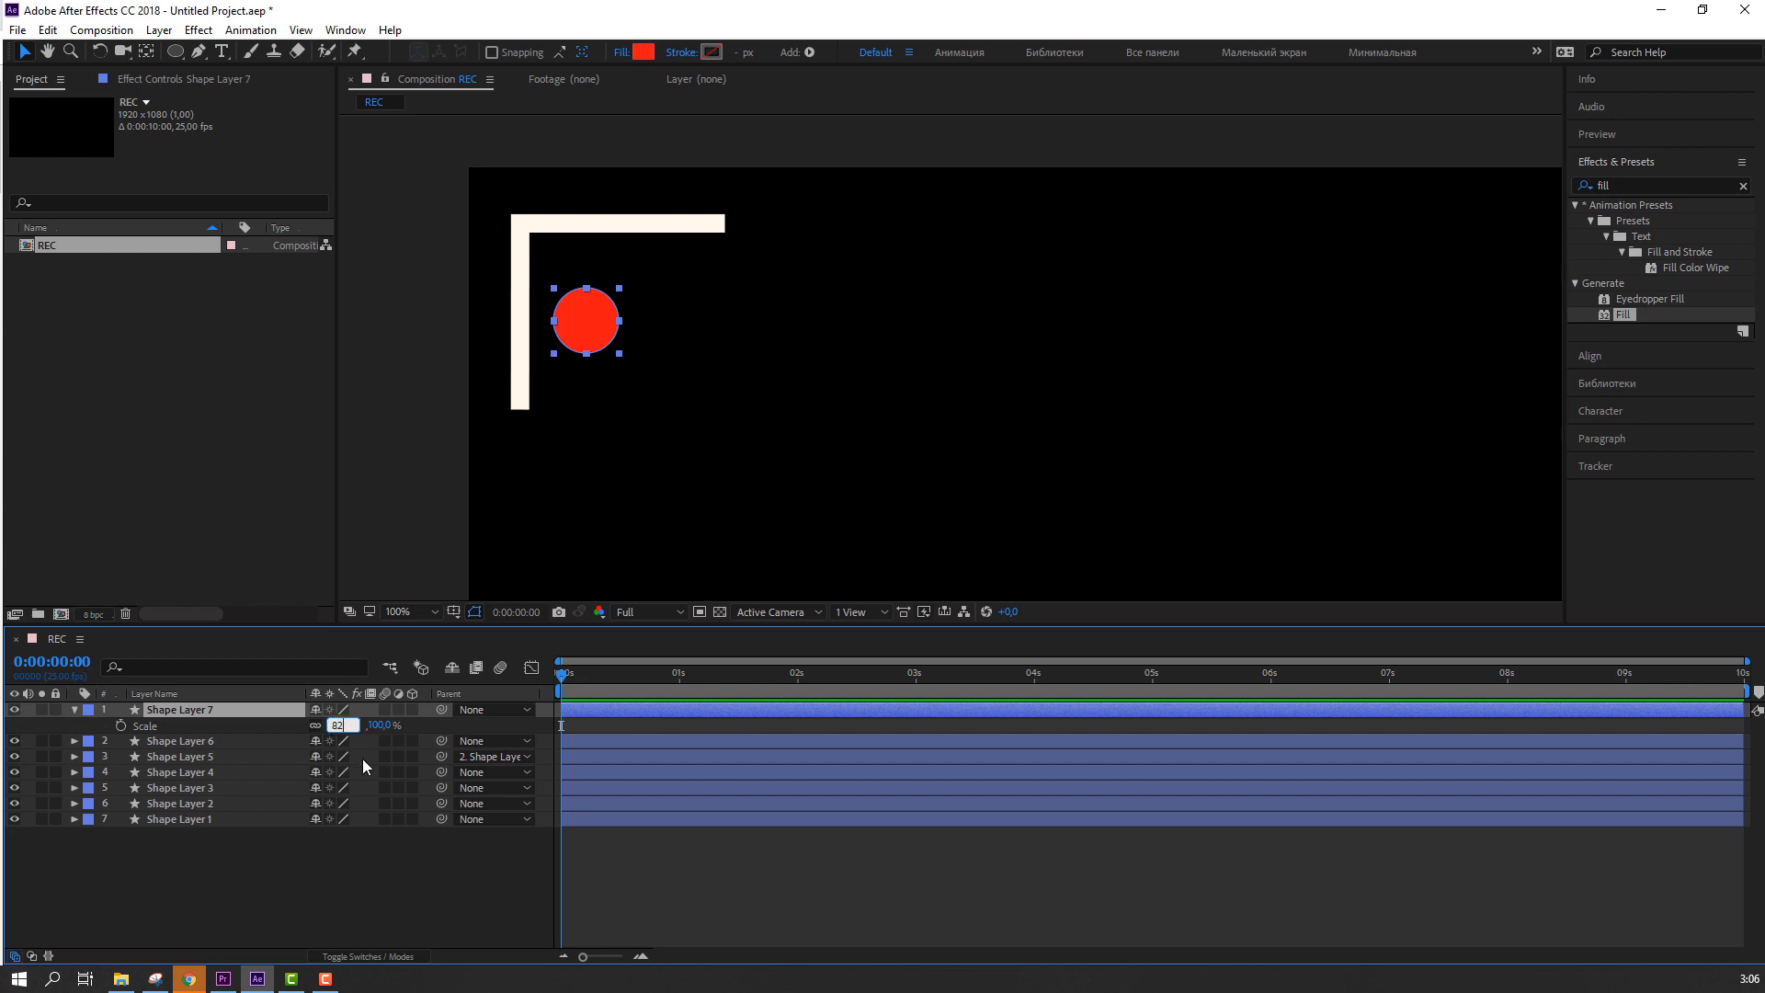
type("80")
key("Return")
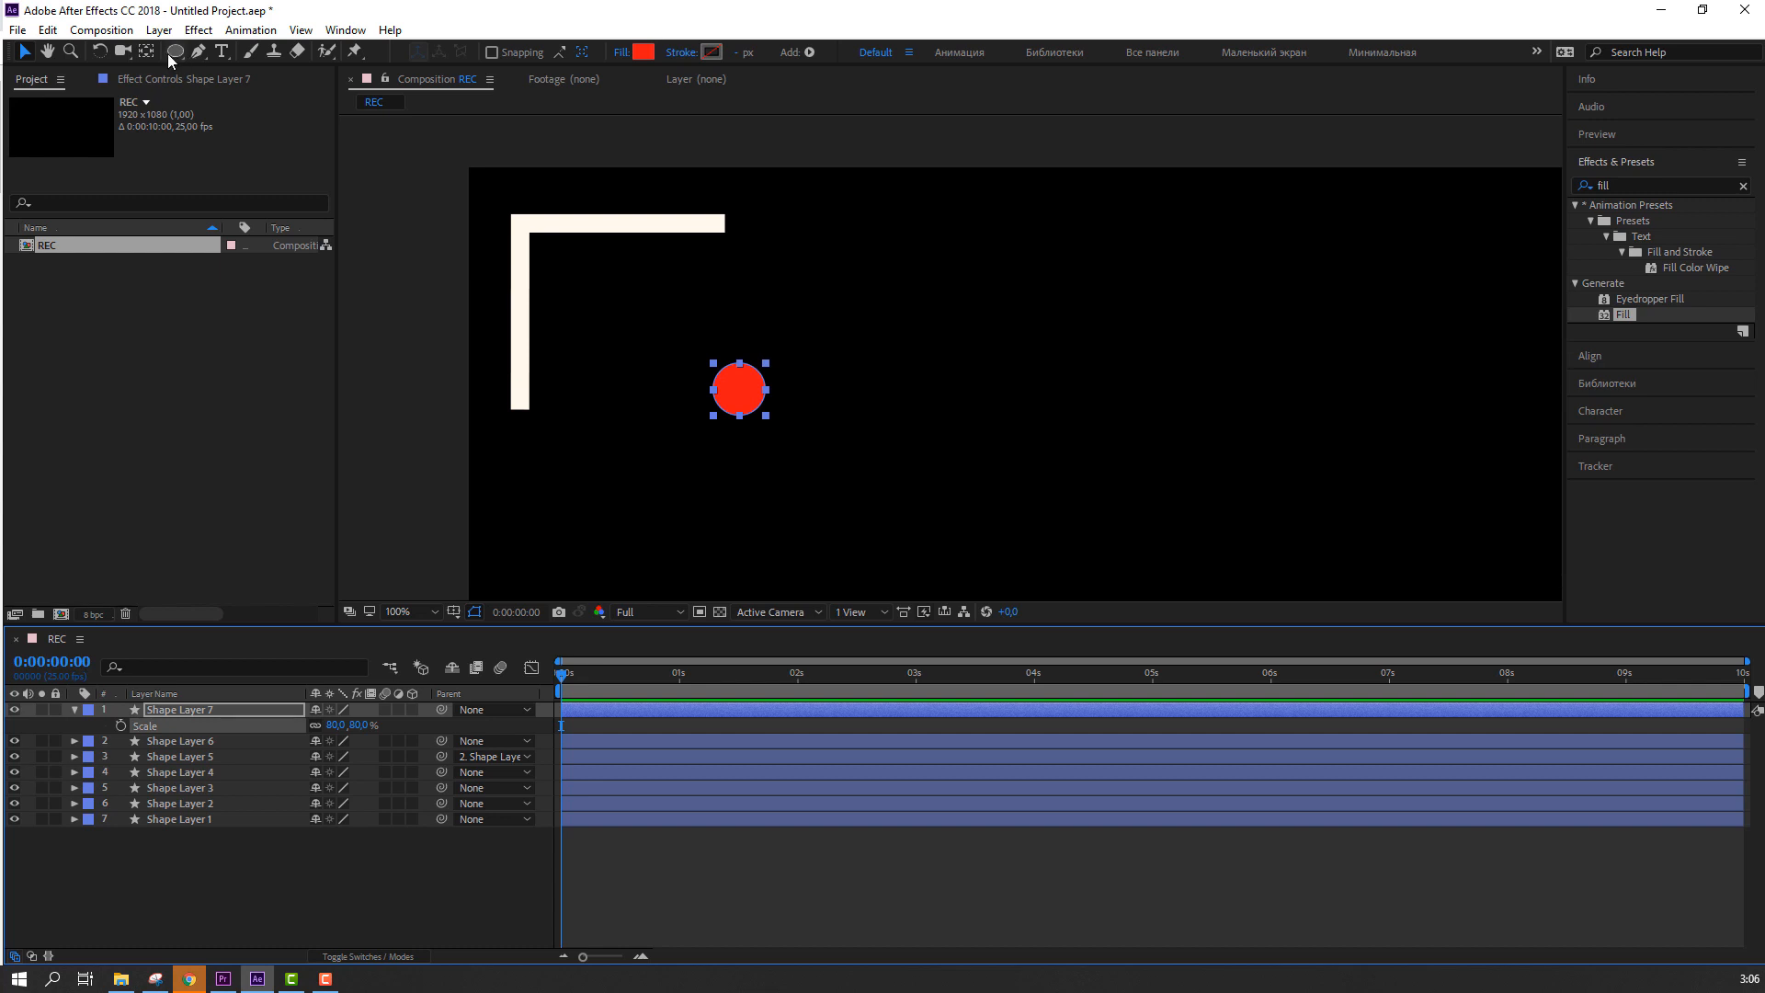
Step: Move the red circle layer's anchor point from the composition center to the middle of the circle
key("y")
key("comma")
key("comma")
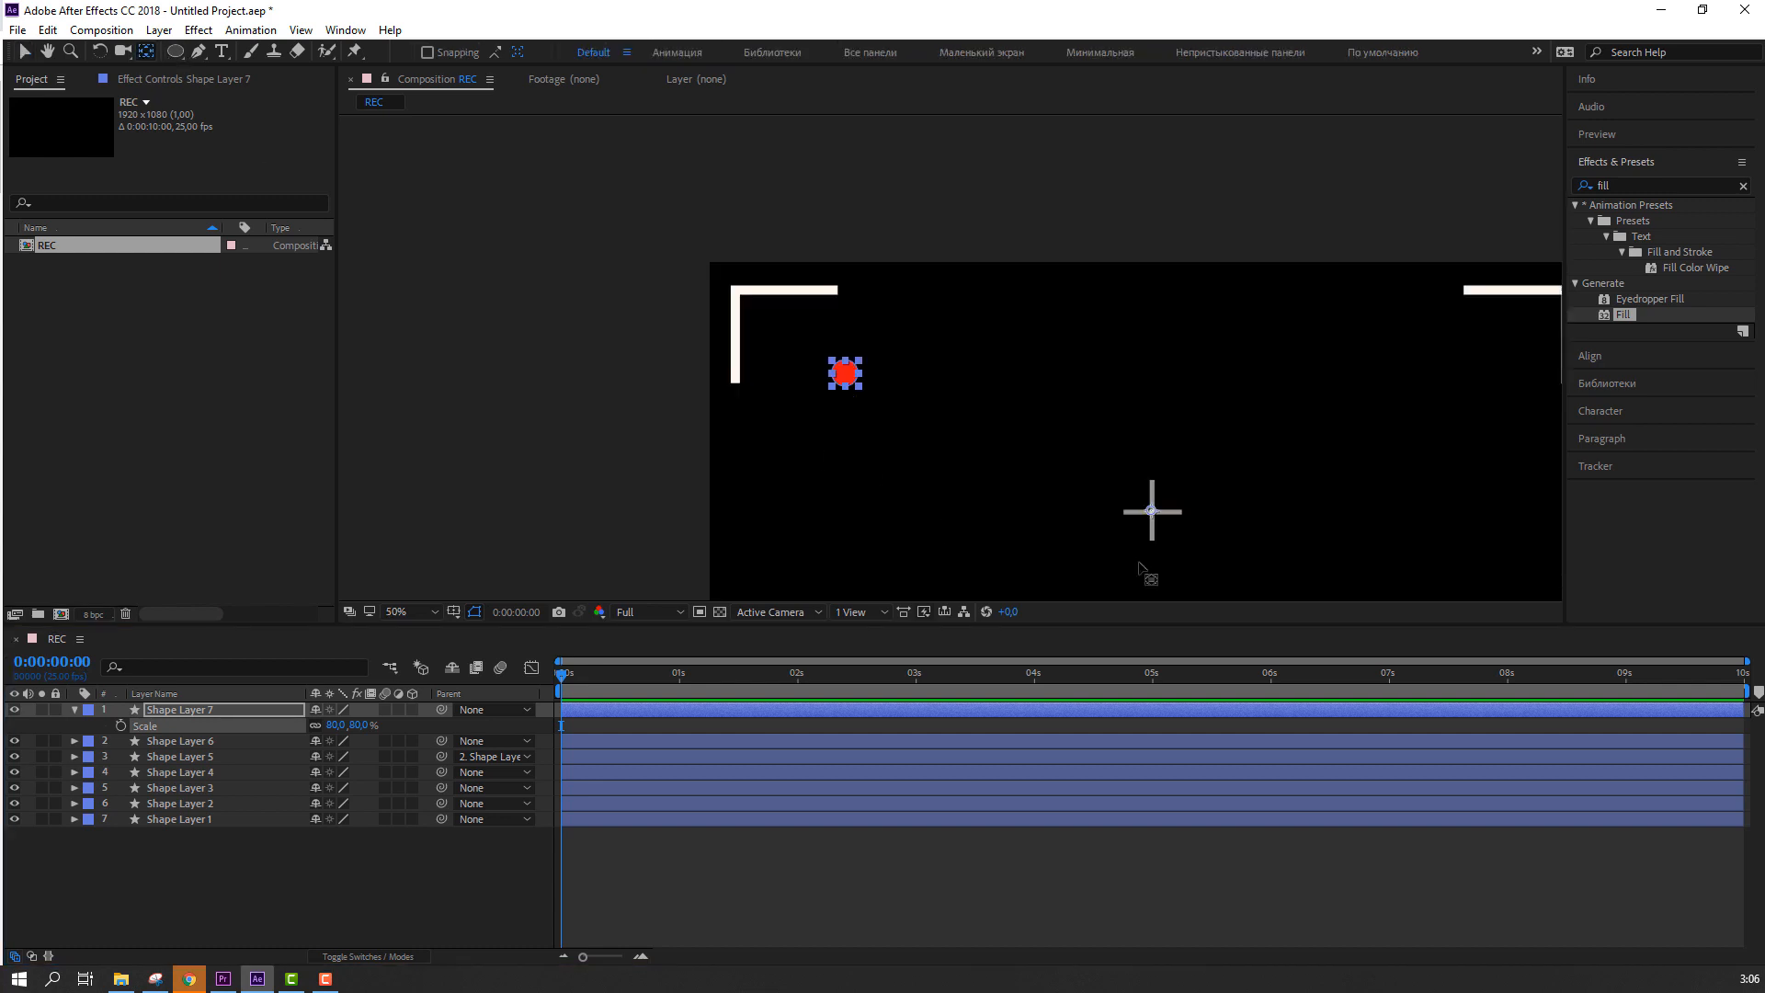
left_click(1149, 509)
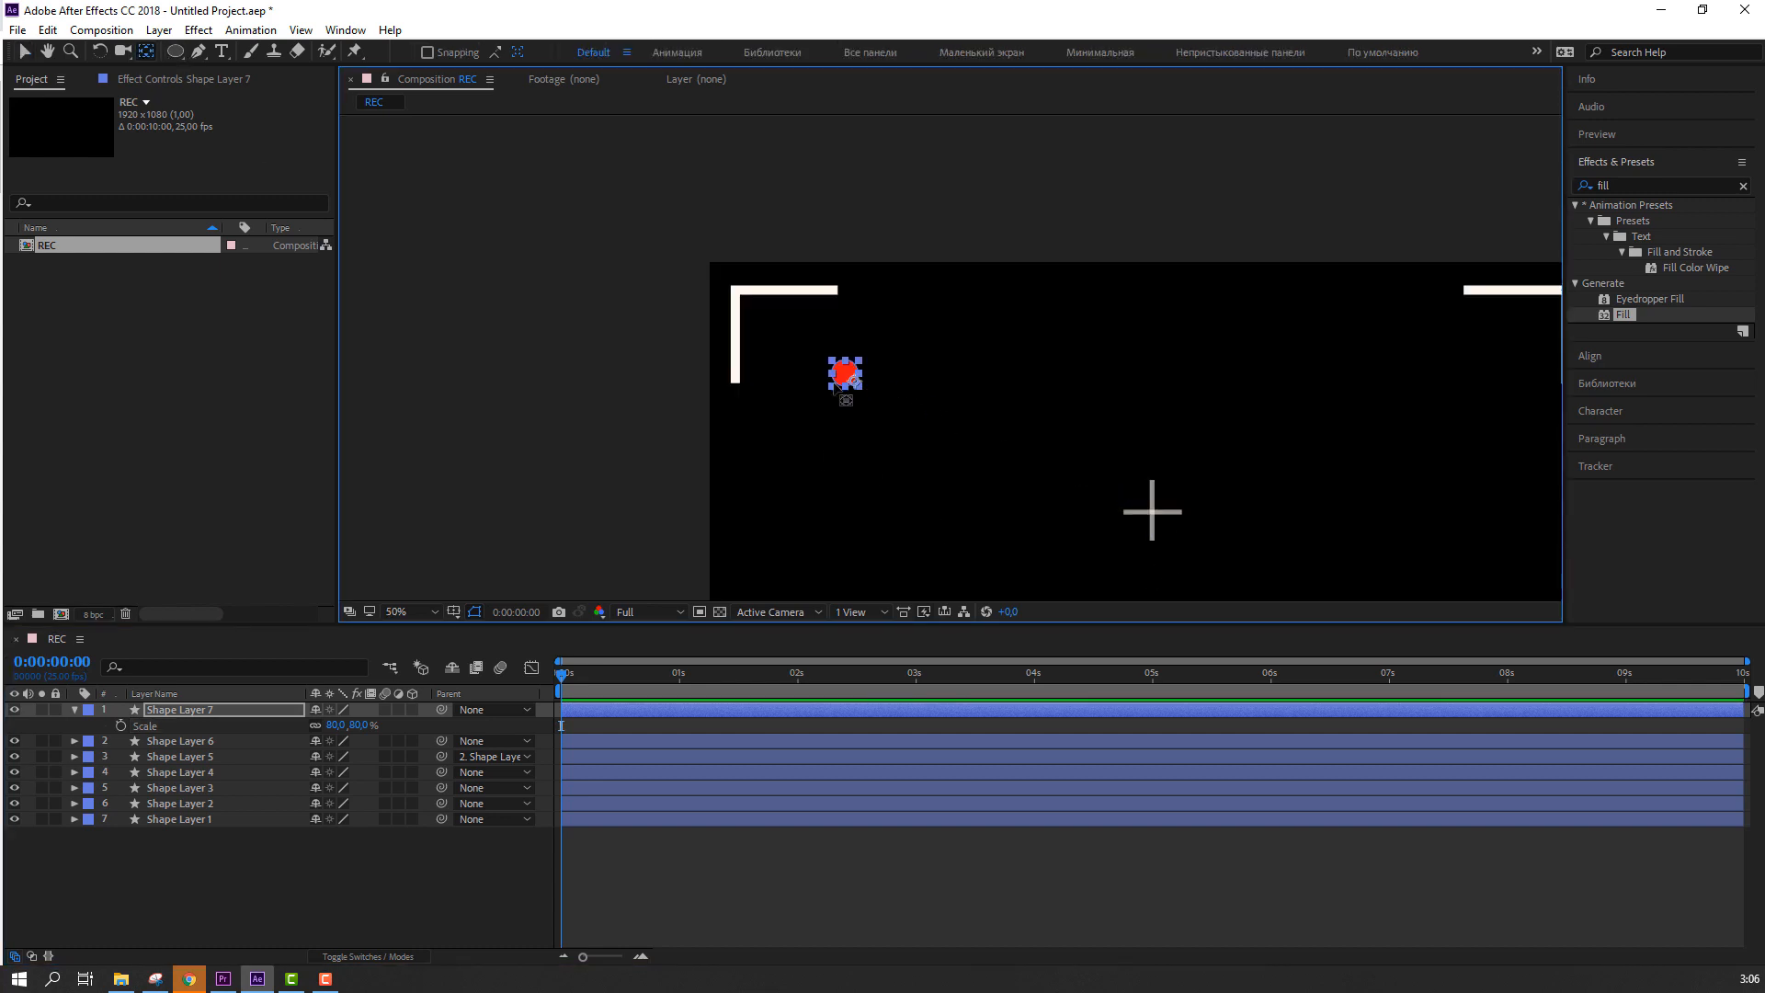
key("period")
key("period")
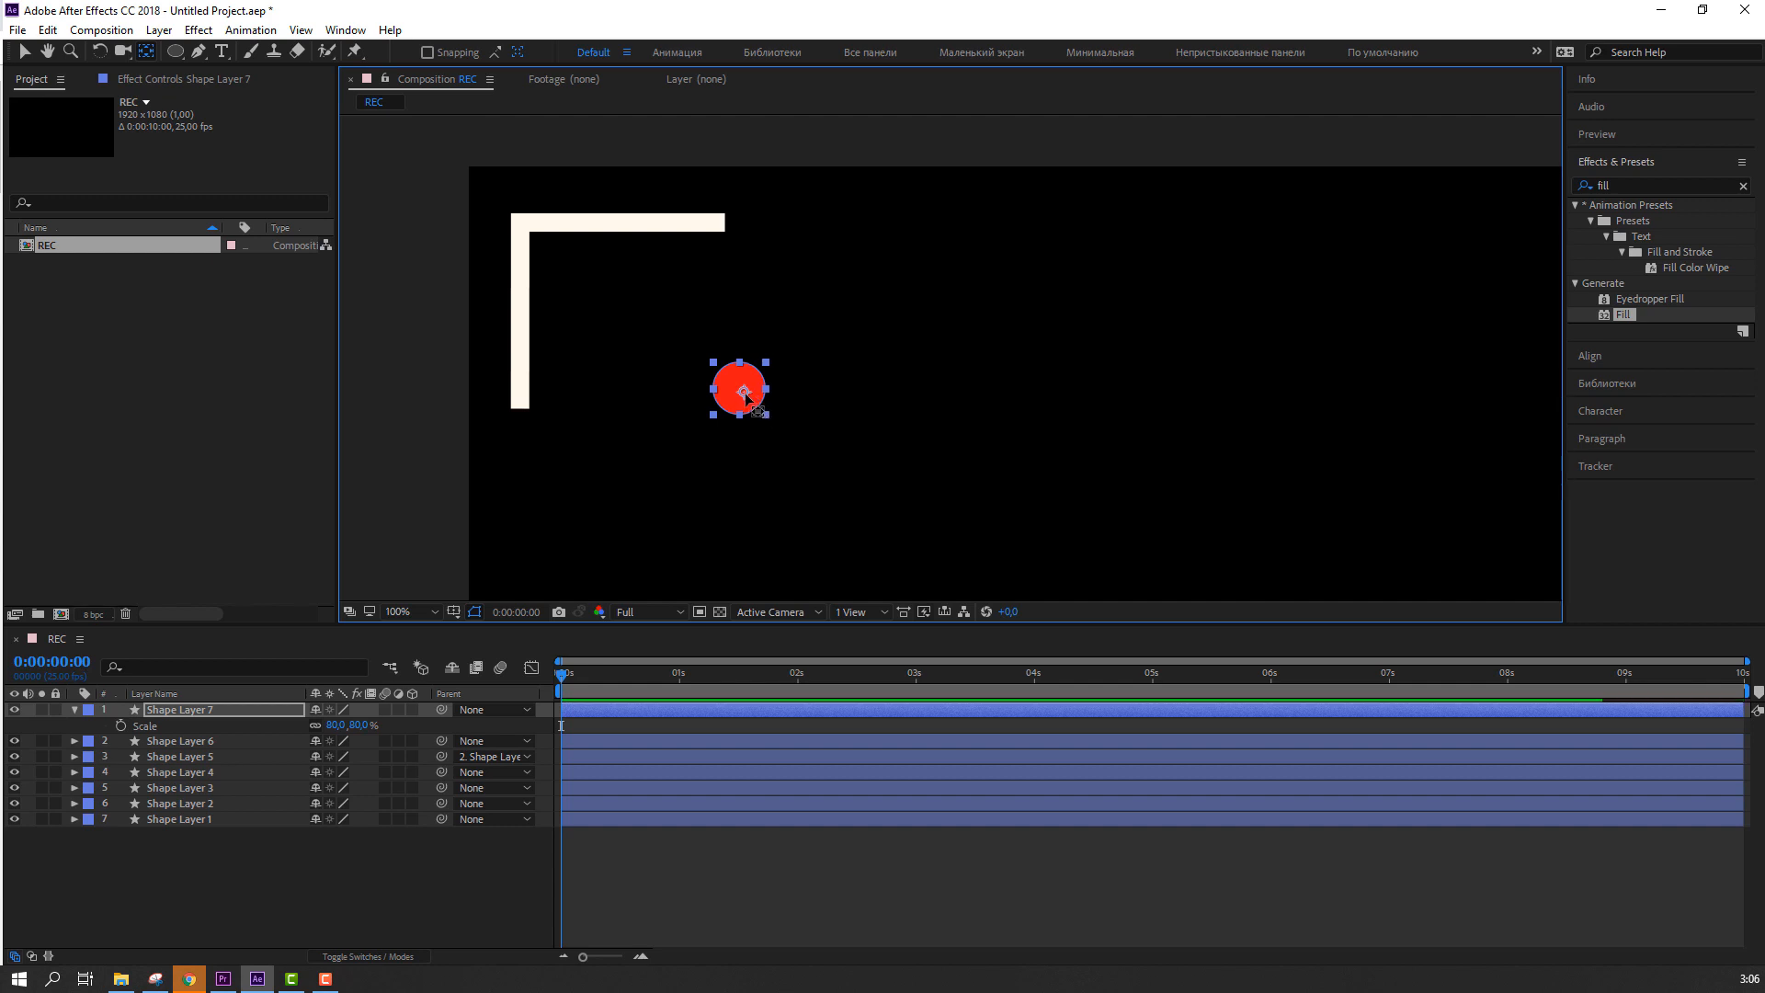
Step: Place the red circle just inside the upper-left bracket's vertical bar, then deselect and collapse its layer
key("v")
mouse_move(748, 397)
left_mouse_down()
mouse_move(582, 312)
mouse_move(582, 340)
left_mouse_up()
left_click(296, 869)
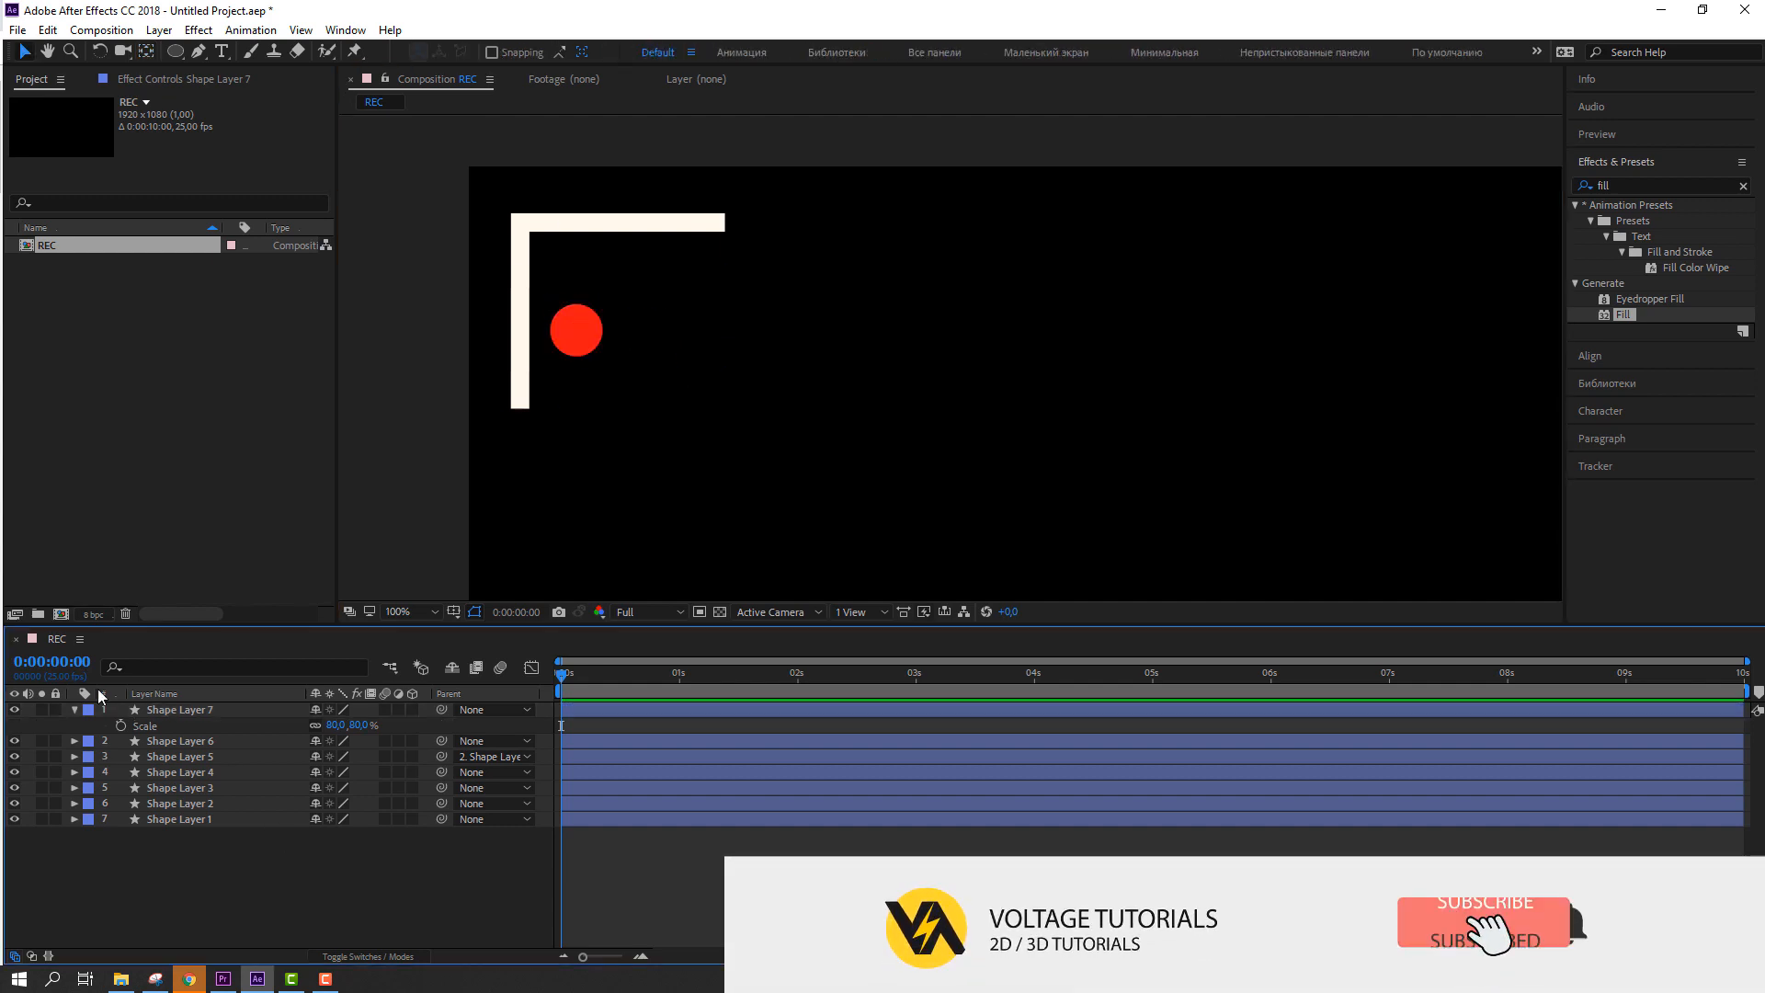
left_click(75, 709)
Step: Add the text REC in a text box beside the red circle and set its font size to 175 px
left_click(222, 52)
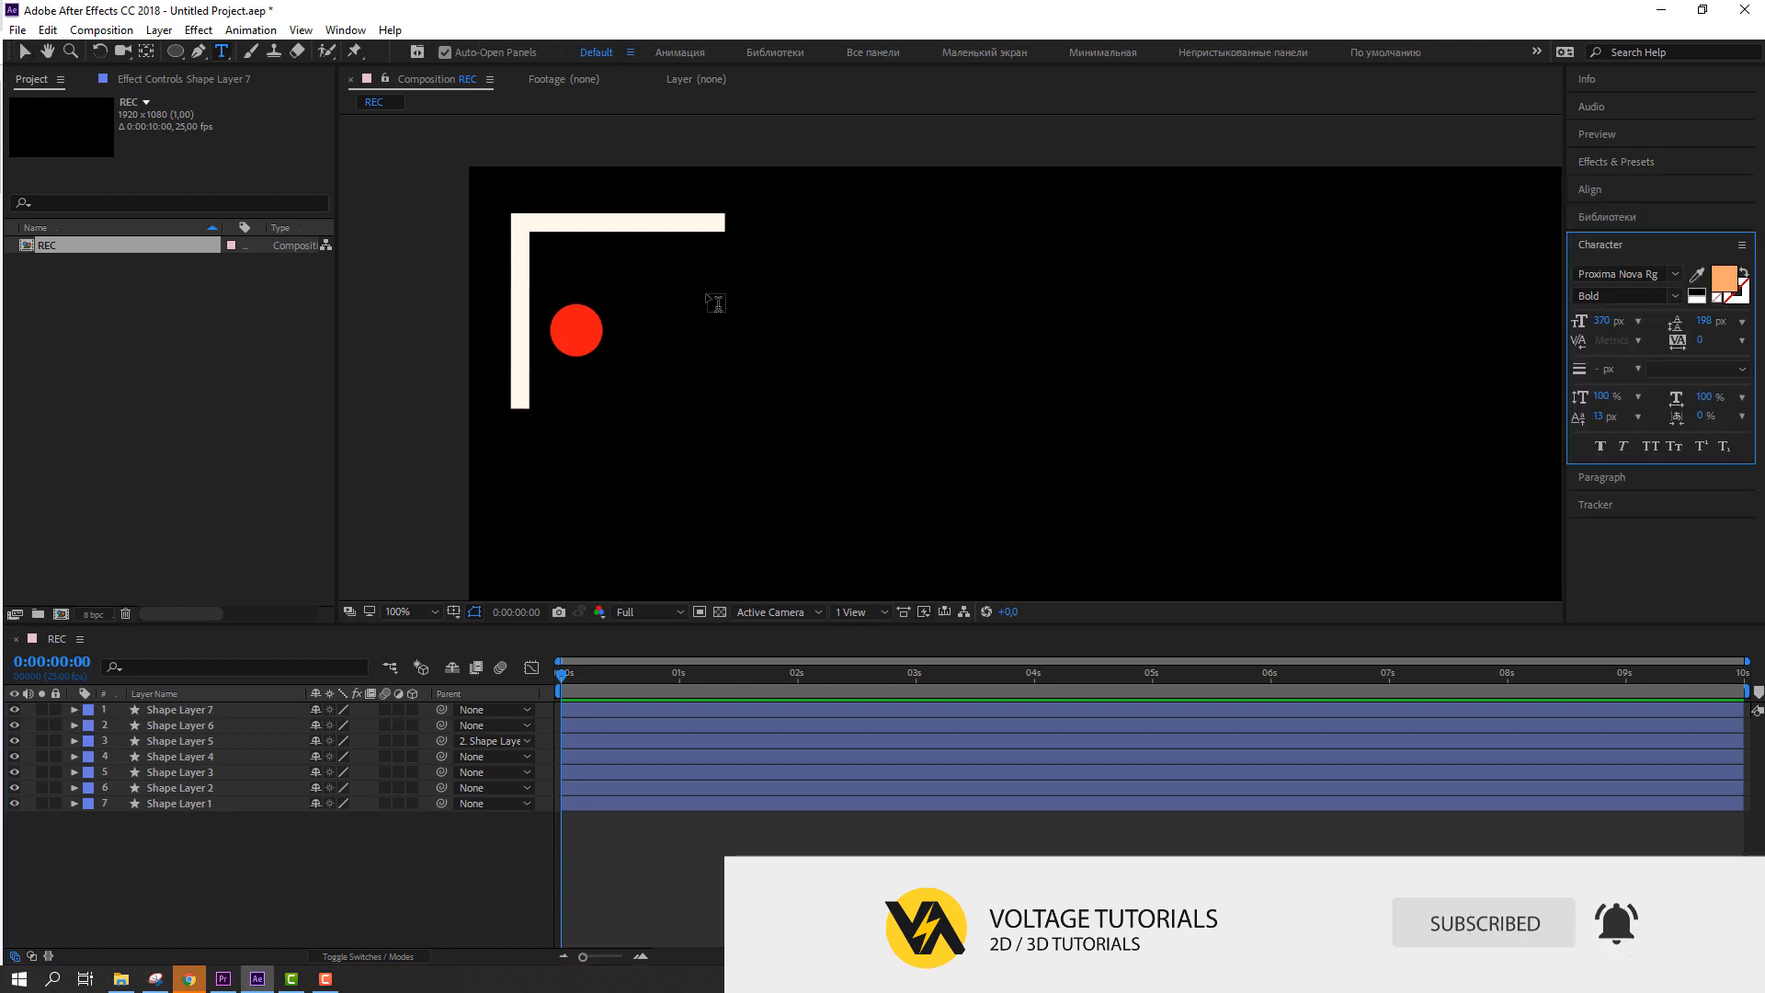
left_click_drag(647, 282, 1038, 431)
type("REC")
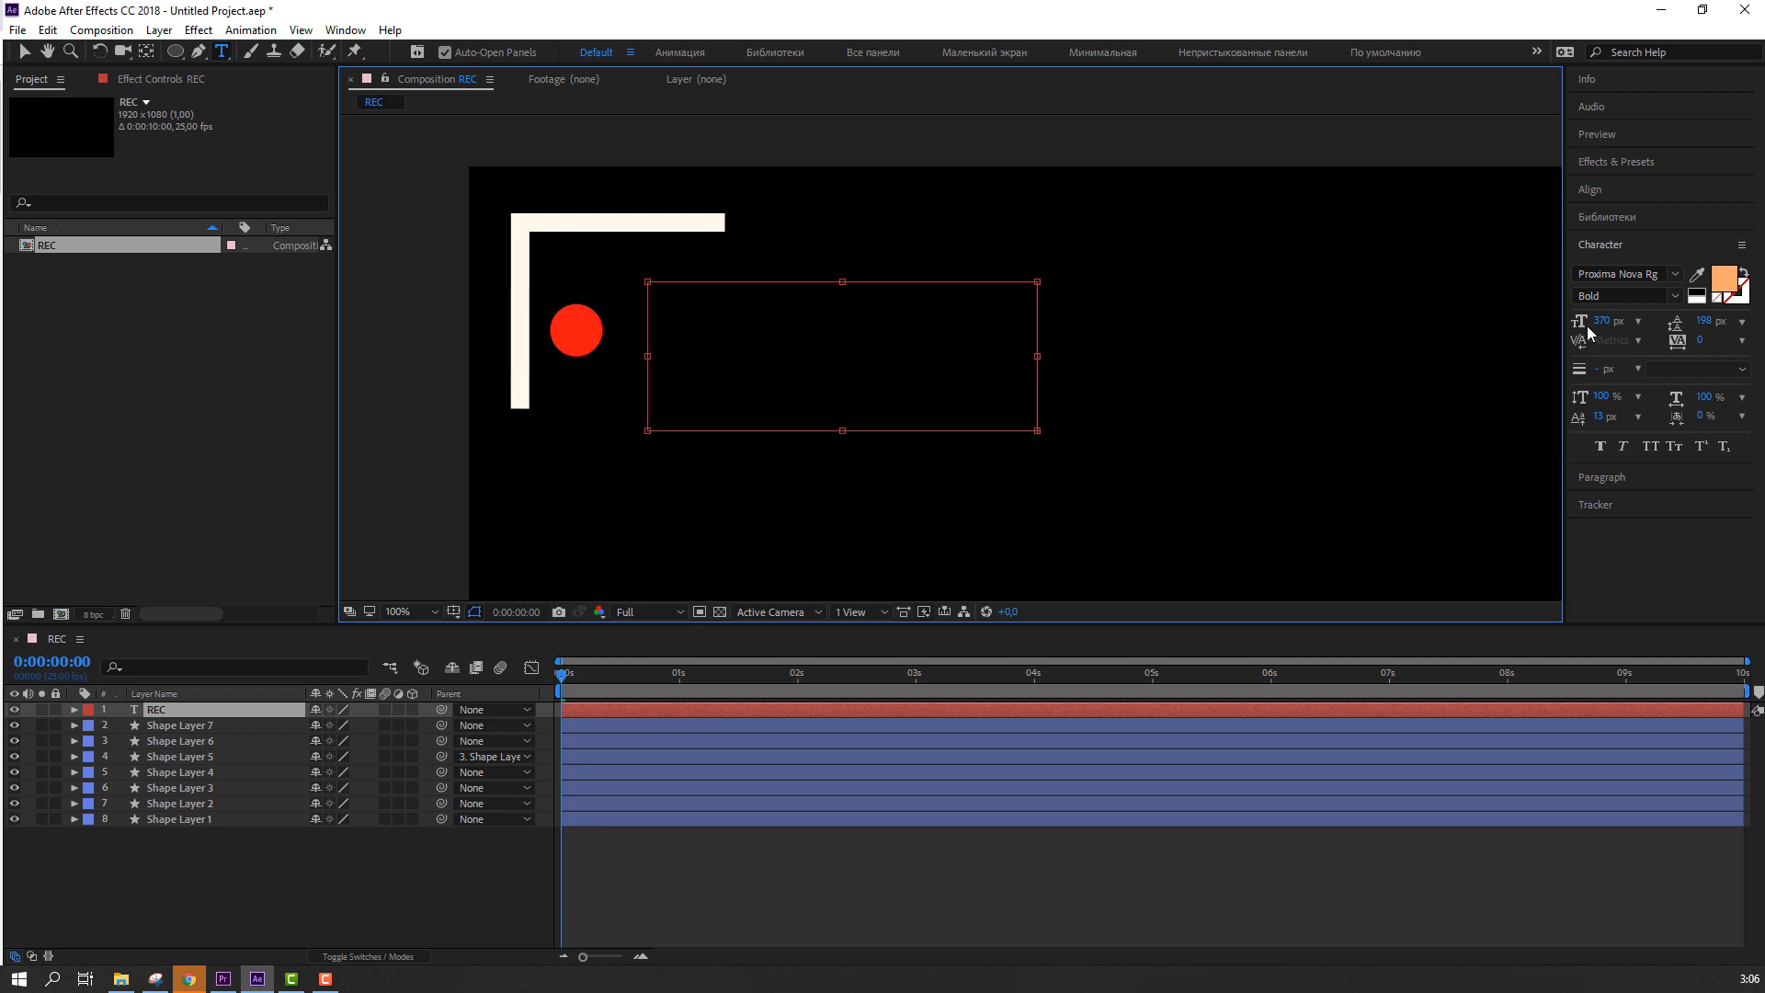
left_click_drag(1588, 326, 1431, 335)
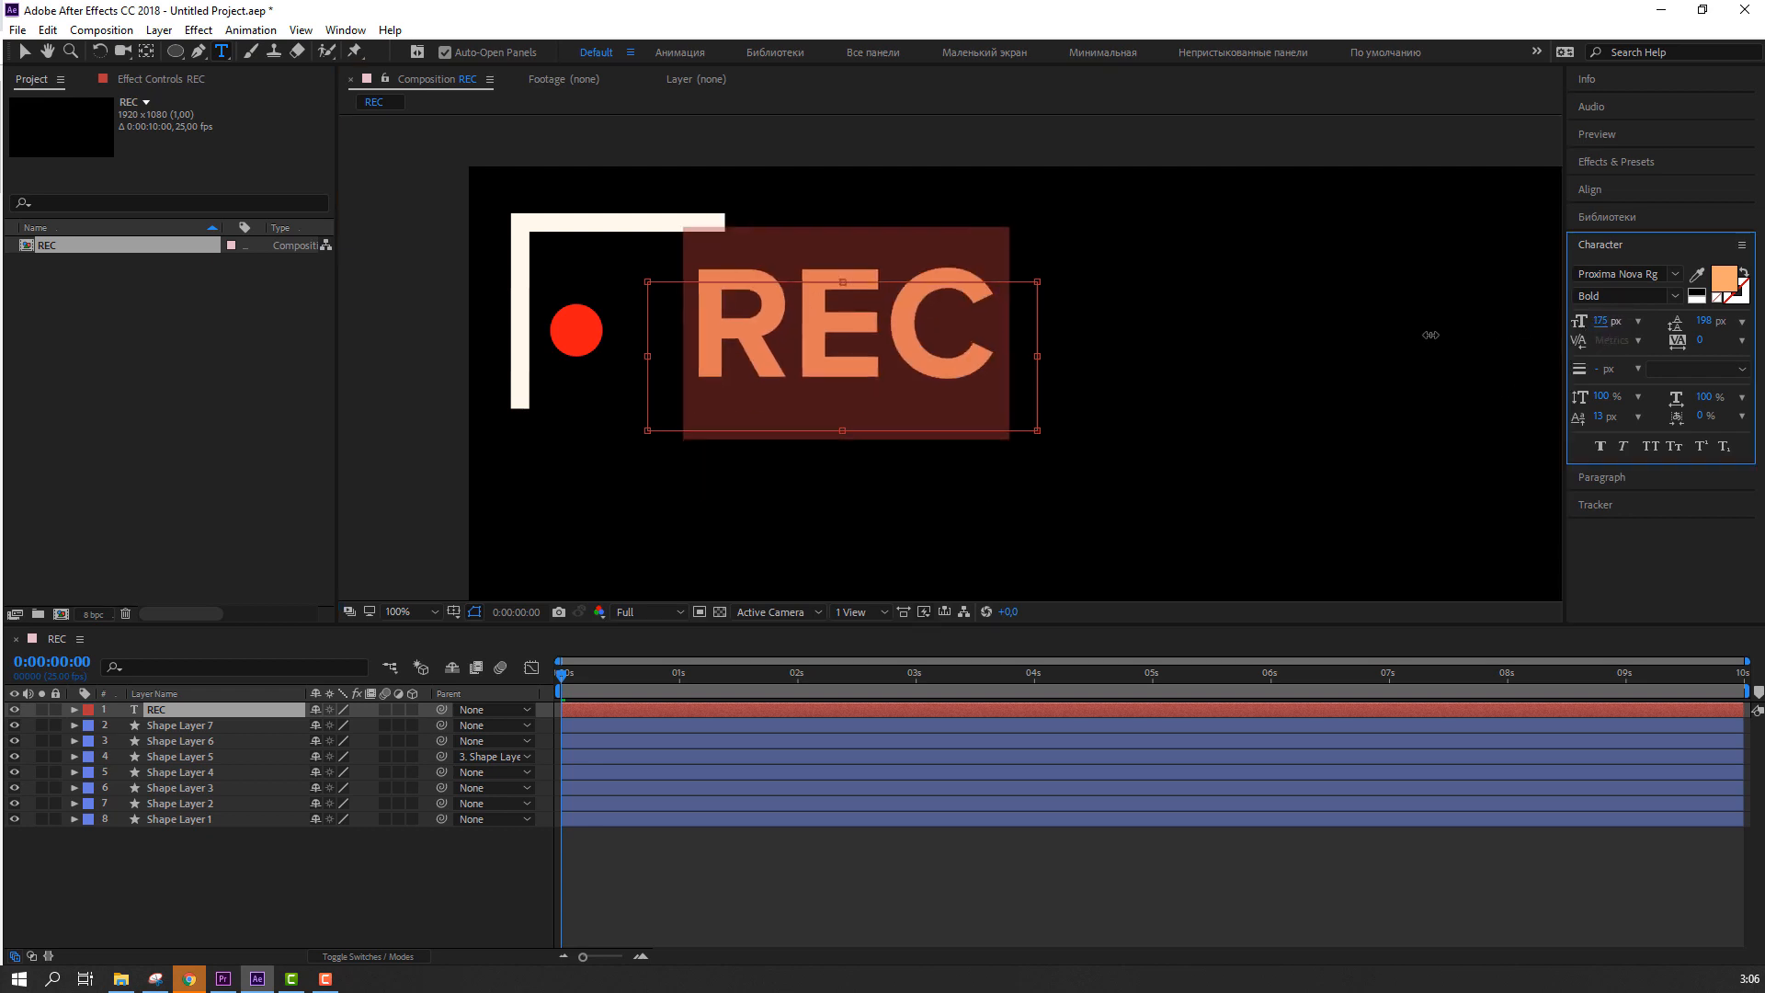
Step: Change the REC text color to white (FFFFFF) and return to the Selection tool
left_click(1717, 287)
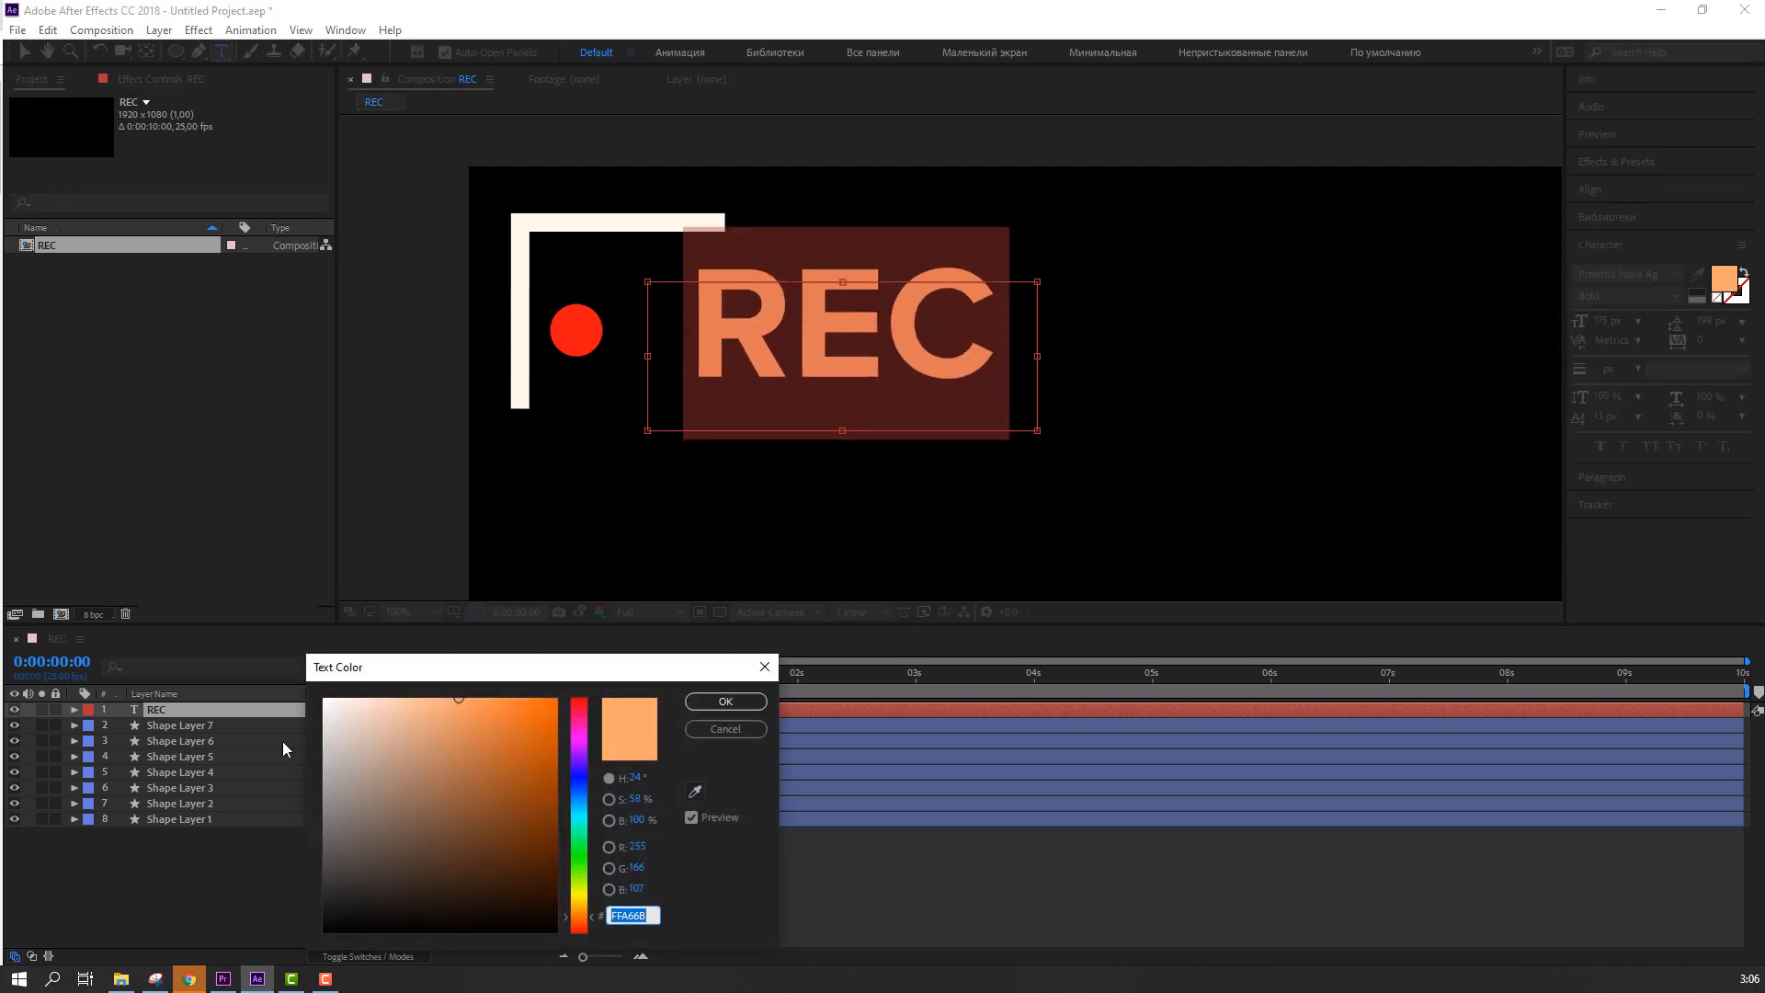
left_click(324, 700)
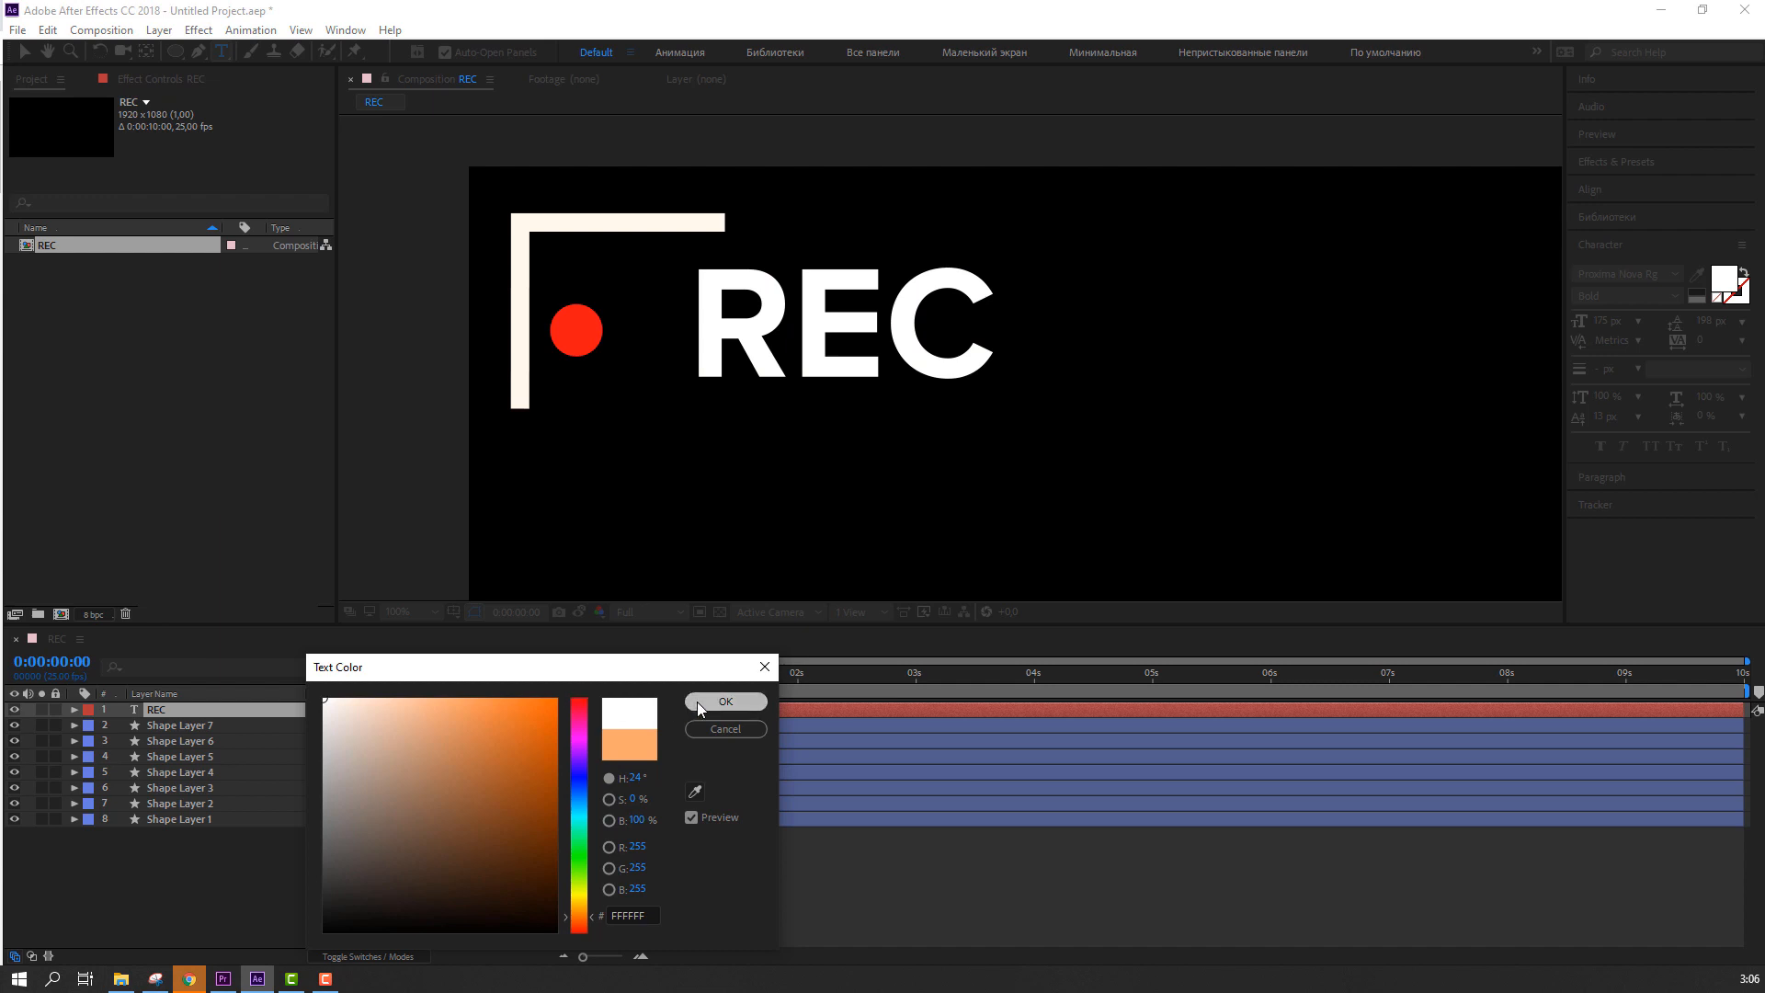
left_click(704, 701)
left_click(26, 54)
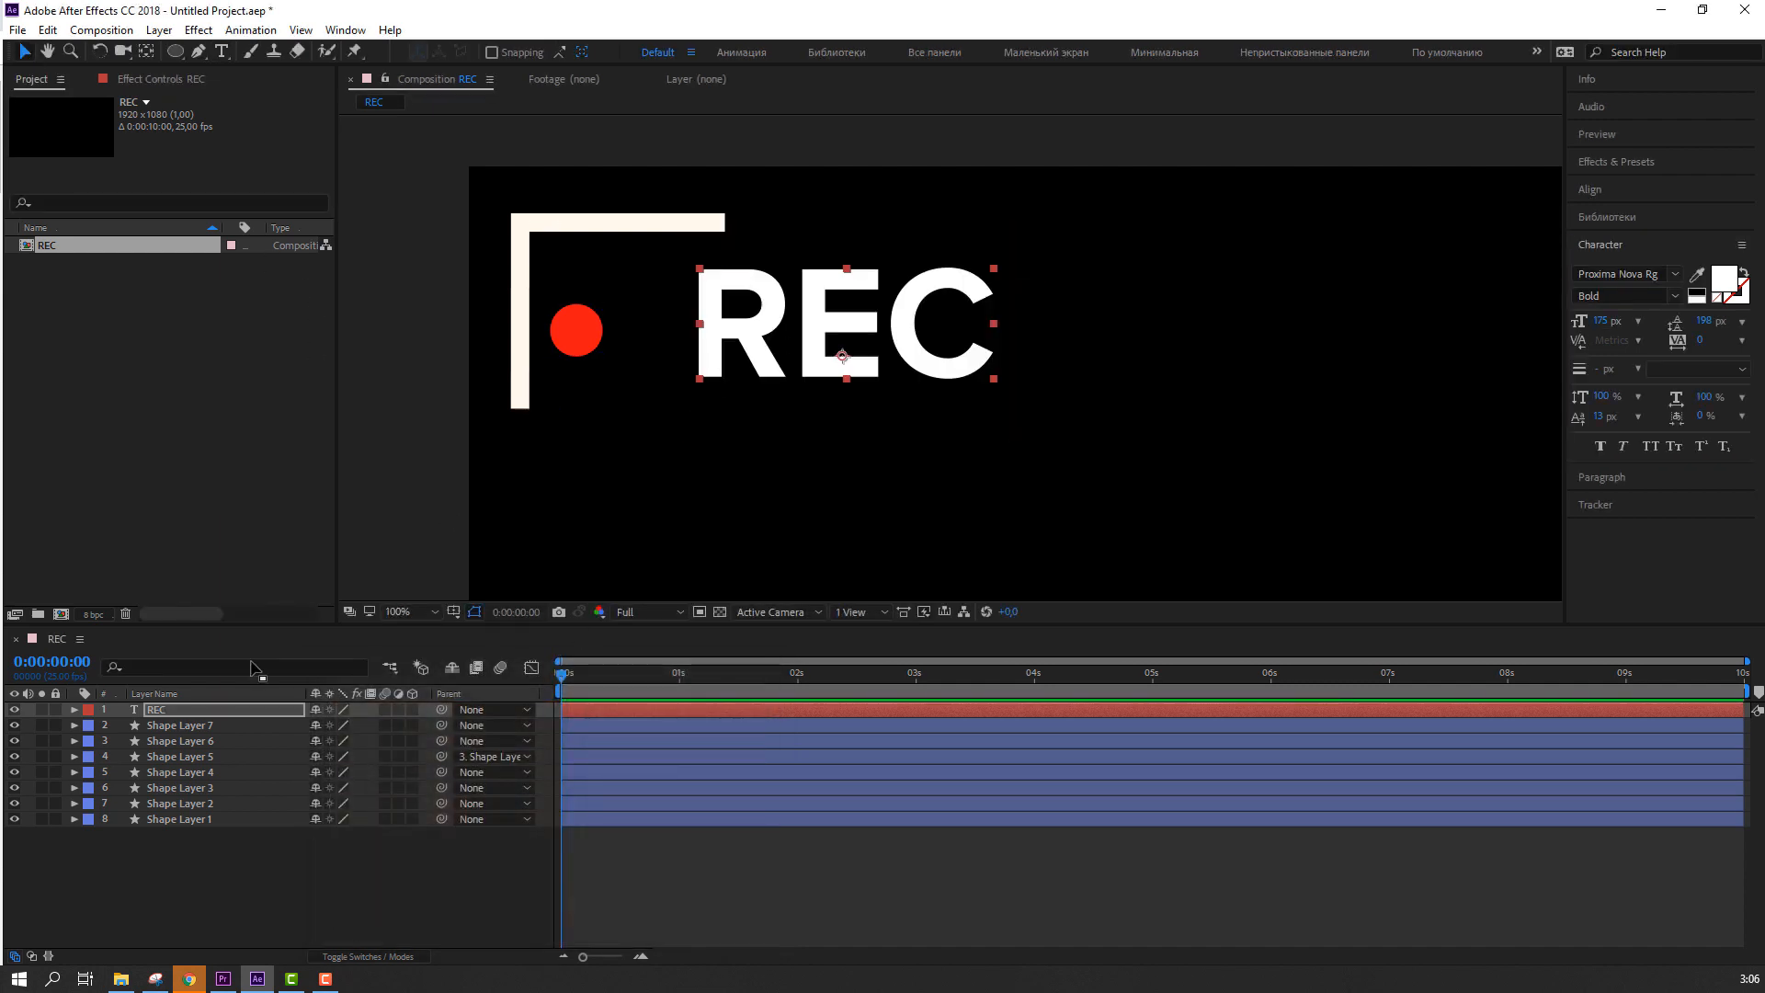
Step: Set the REC text to Regular style at 114 px and place it directly beside the red circle
left_click_drag(1604, 324, 1551, 331)
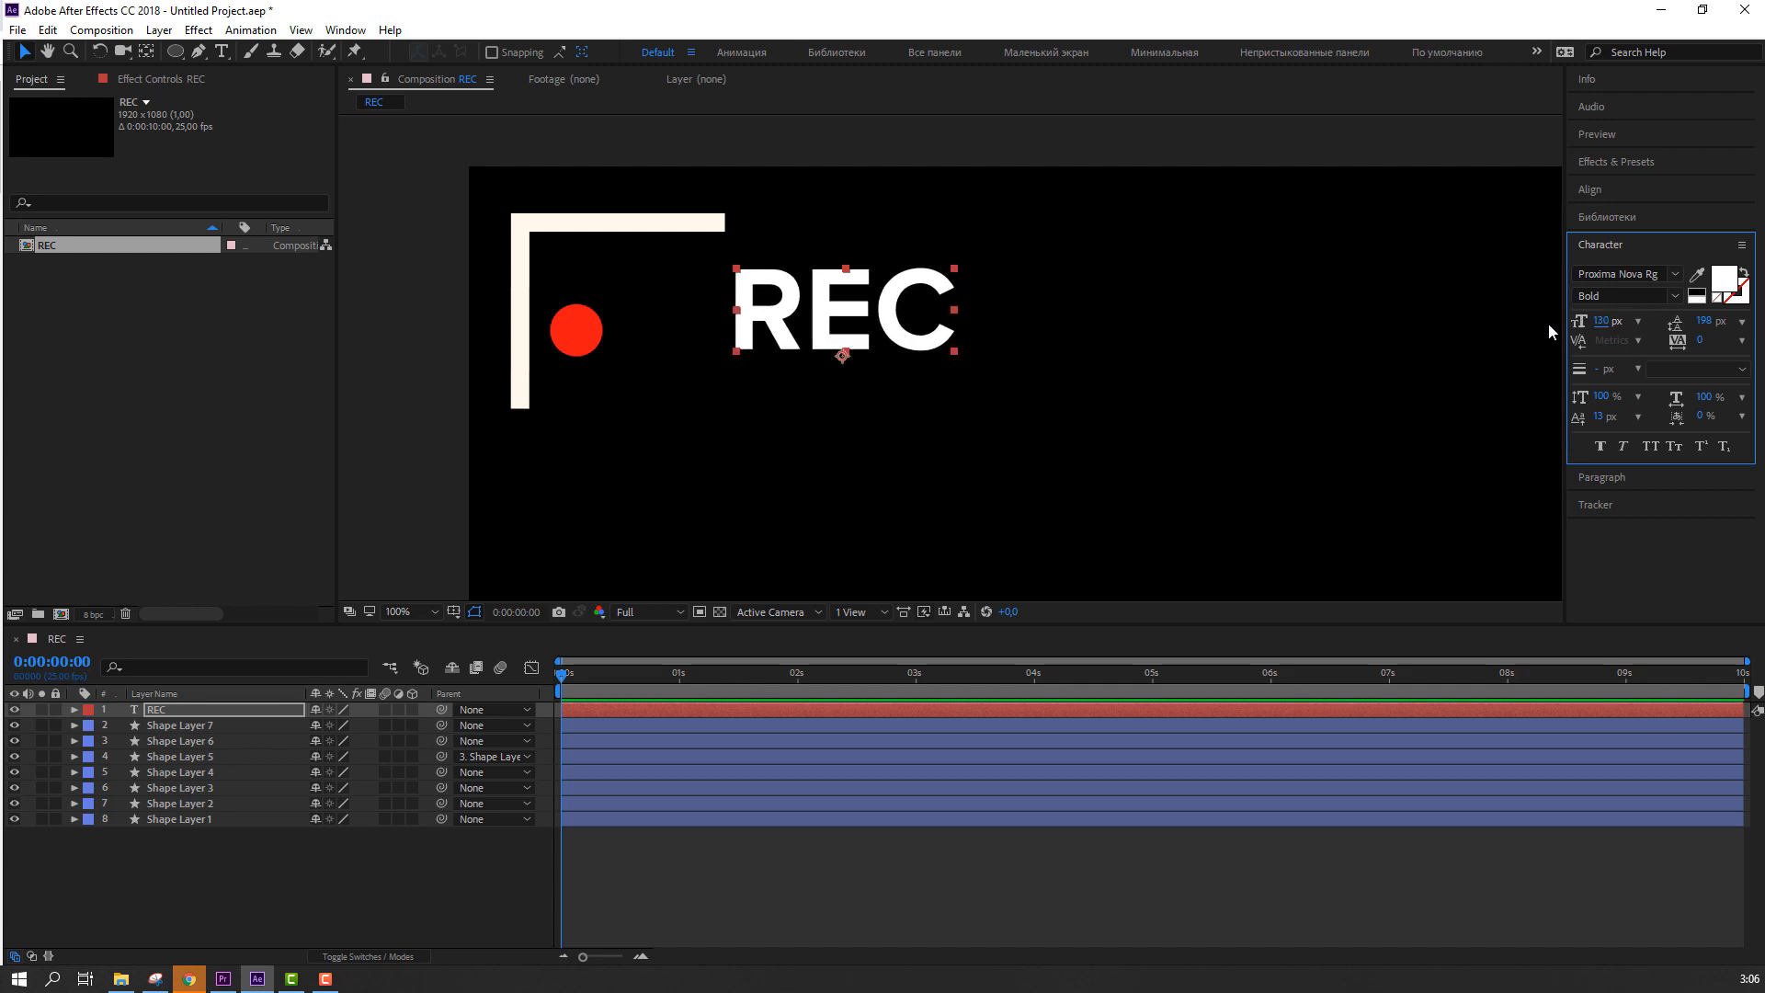
left_click(1675, 296)
left_click(1619, 311)
left_click_drag(756, 311, 665, 322)
left_click_drag(1602, 321, 1583, 320)
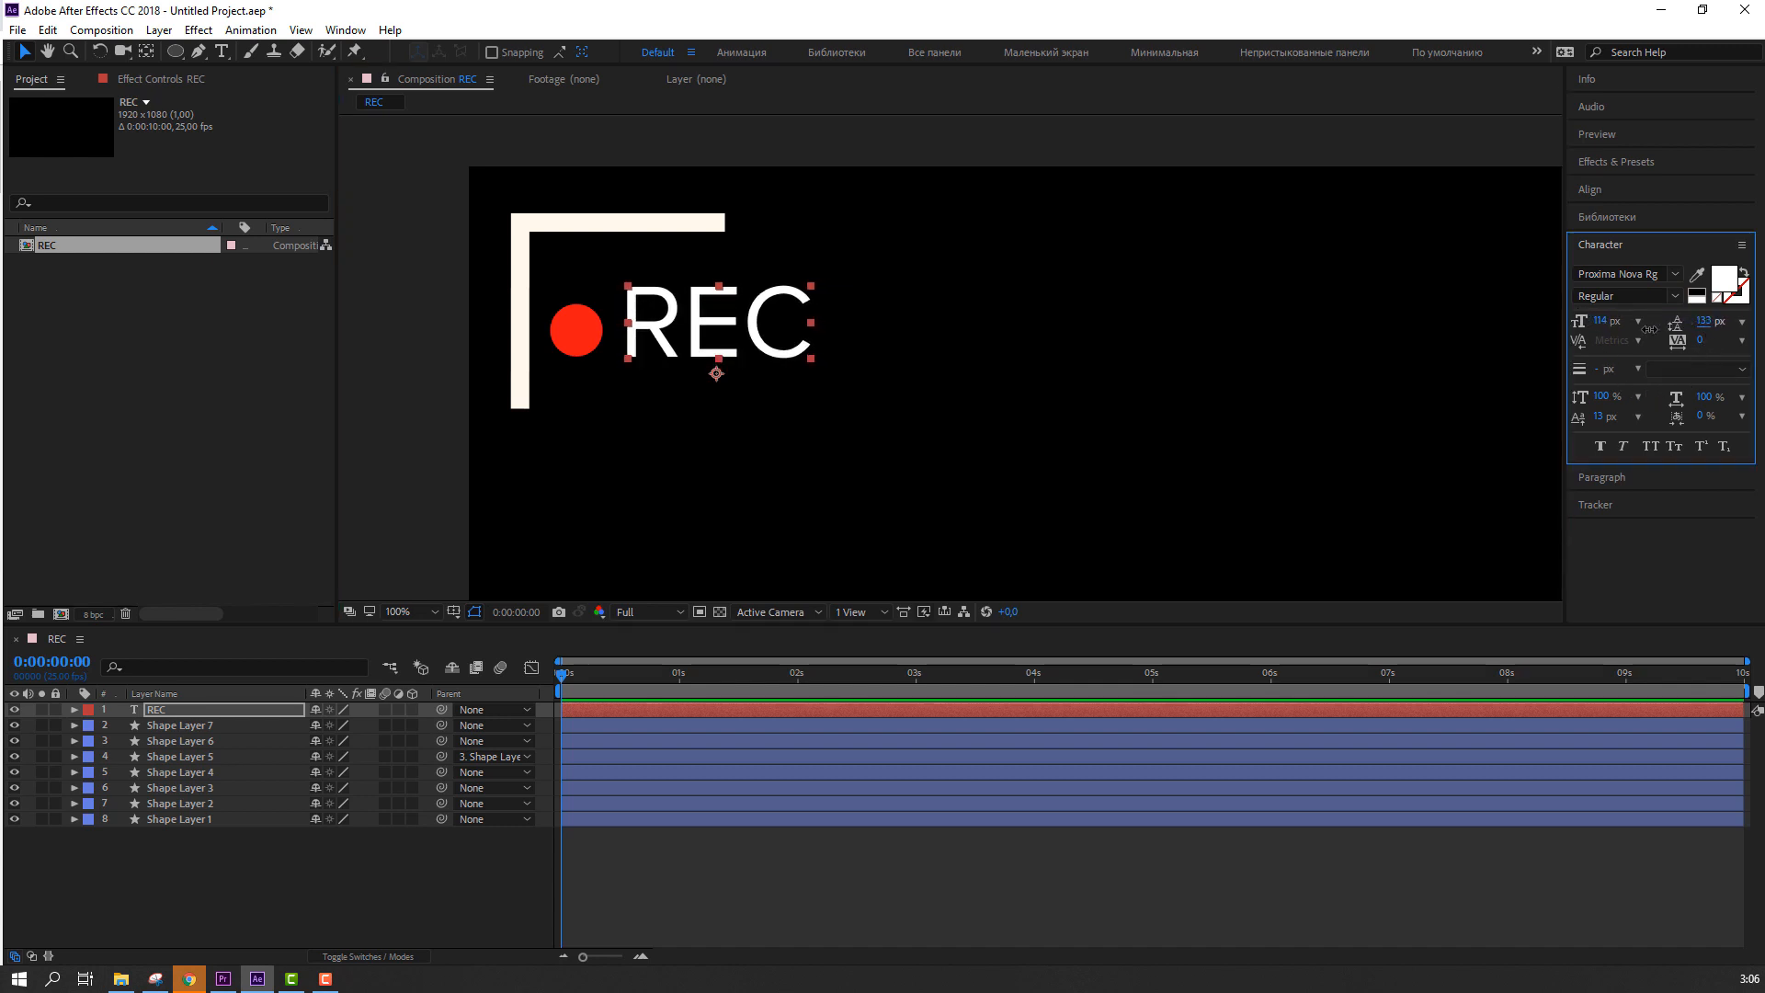
left_click_drag(1650, 329, 1709, 325)
left_click_drag(1701, 396, 1591, 402)
key("ctrl+z")
key("ctrl+z")
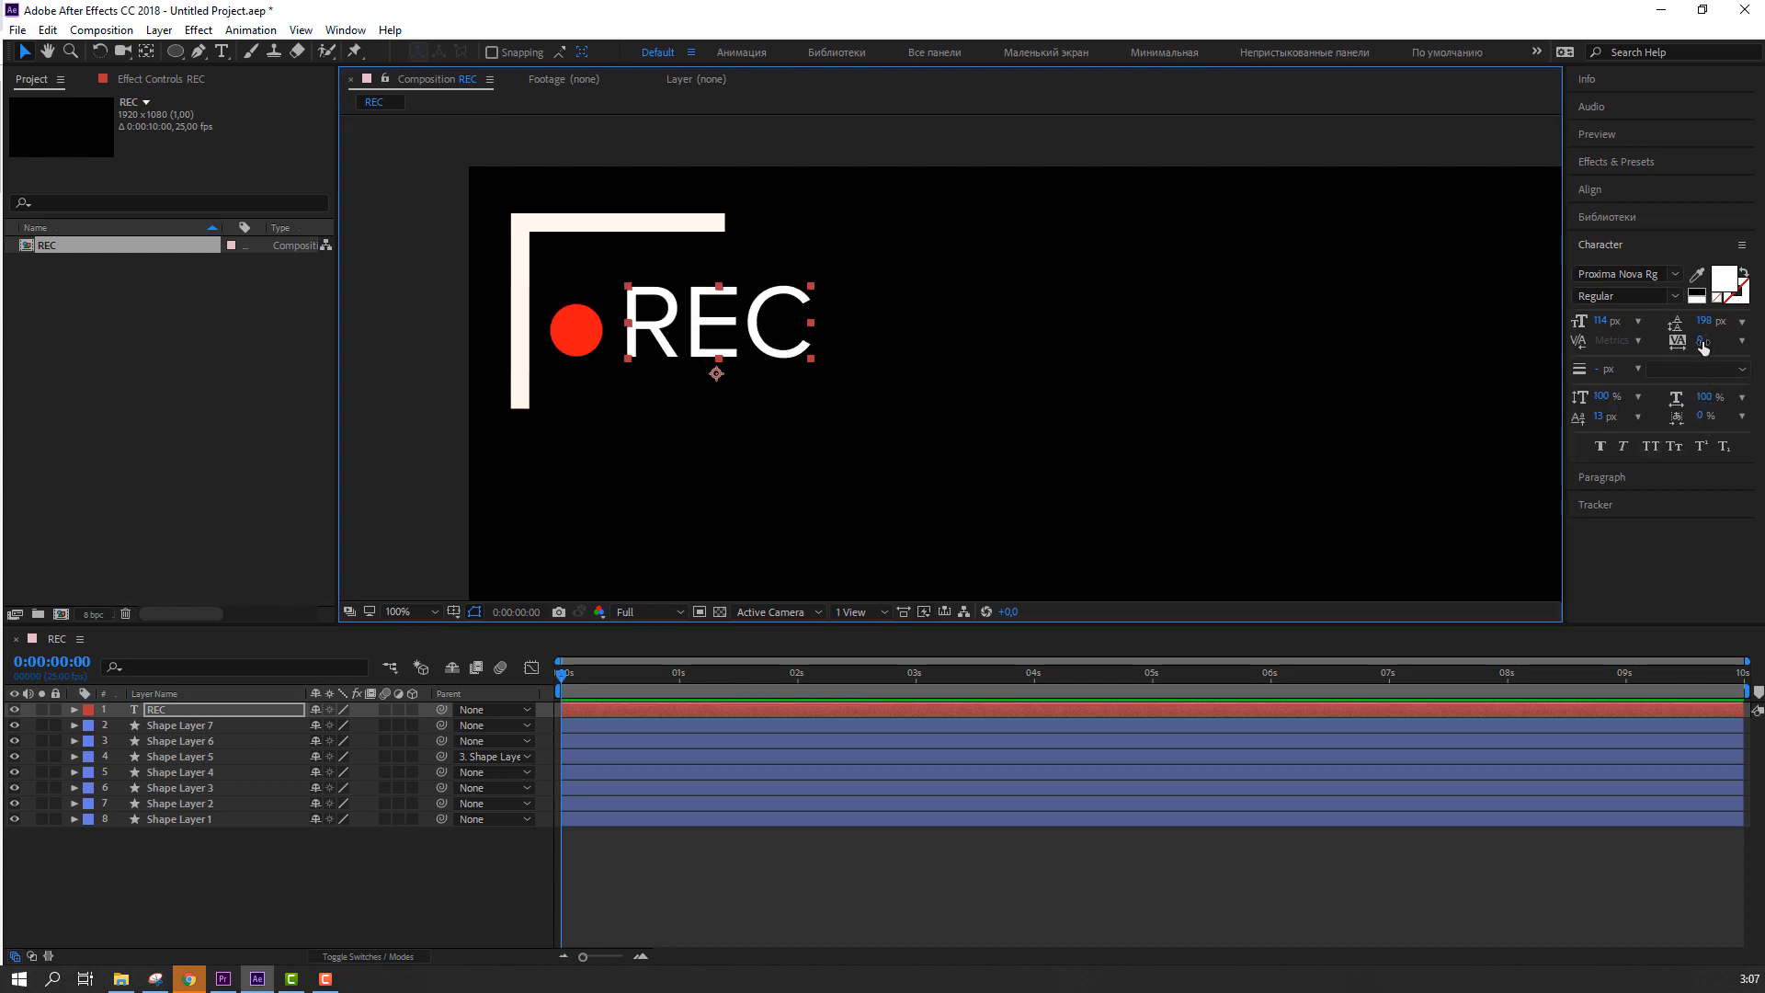
Step: Set the REC text's tracking to -60 and font size to 106 px, and align it vertically with the red circle
left_click_drag(1704, 343, 1648, 343)
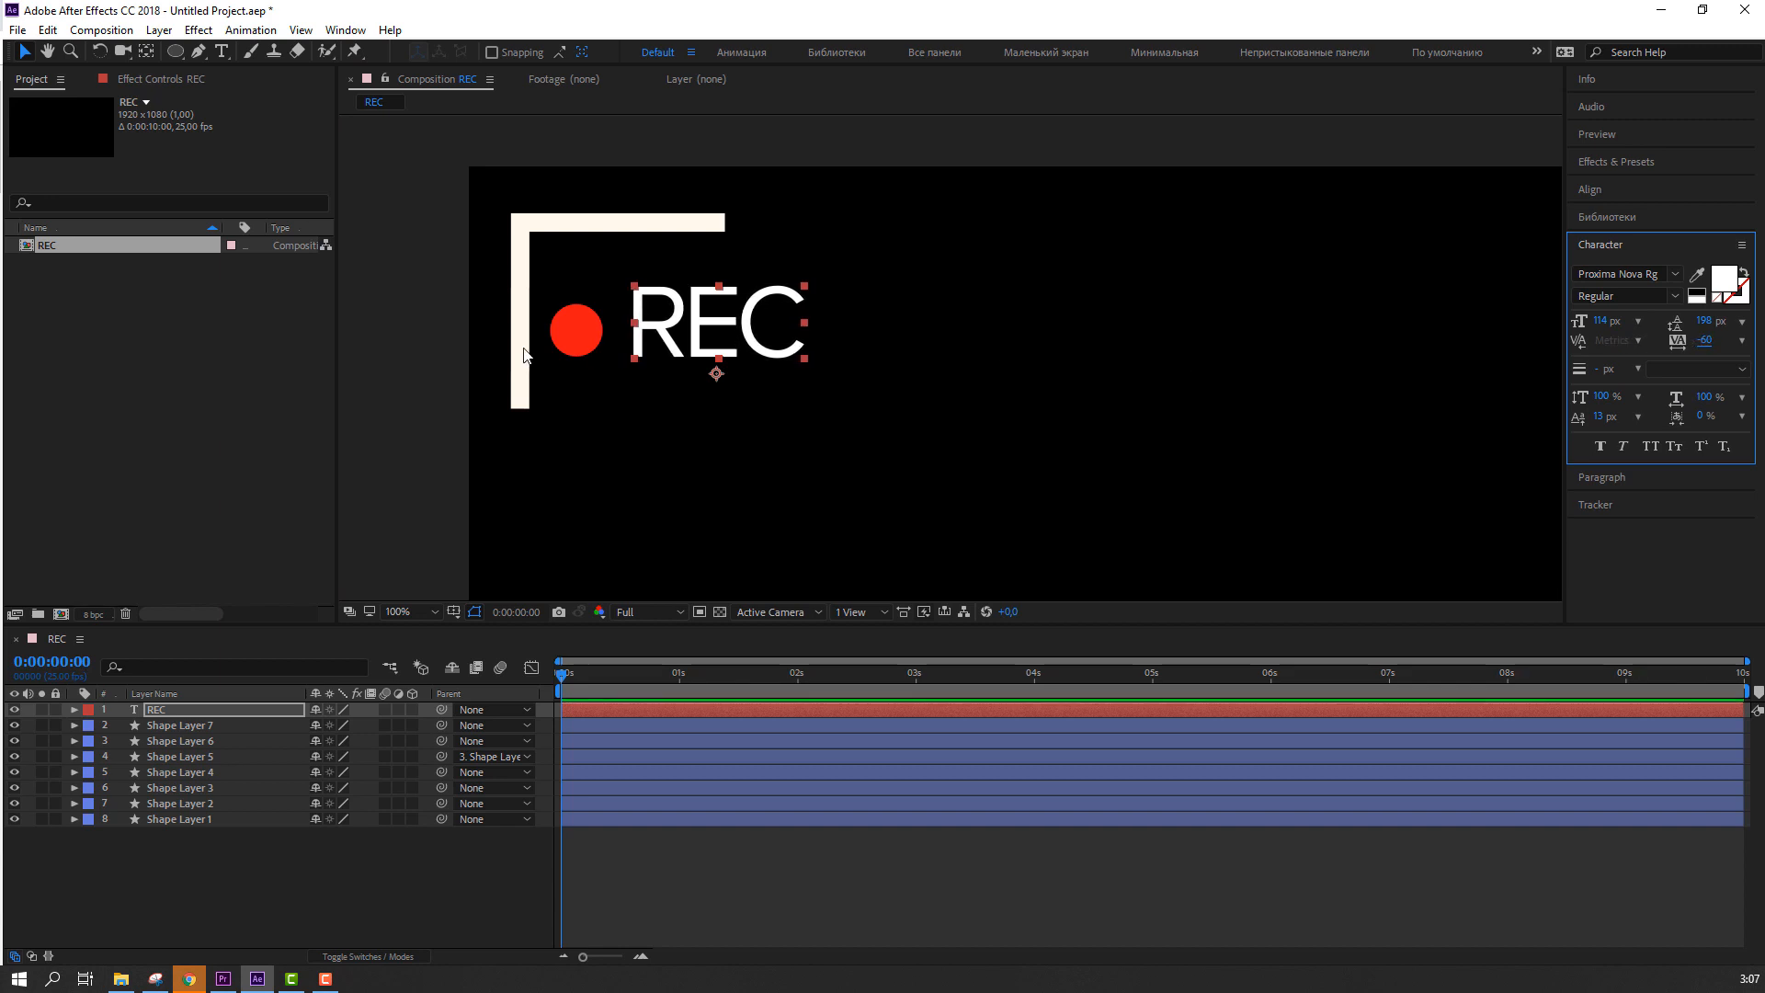
scroll(524, 355, "up", 2)
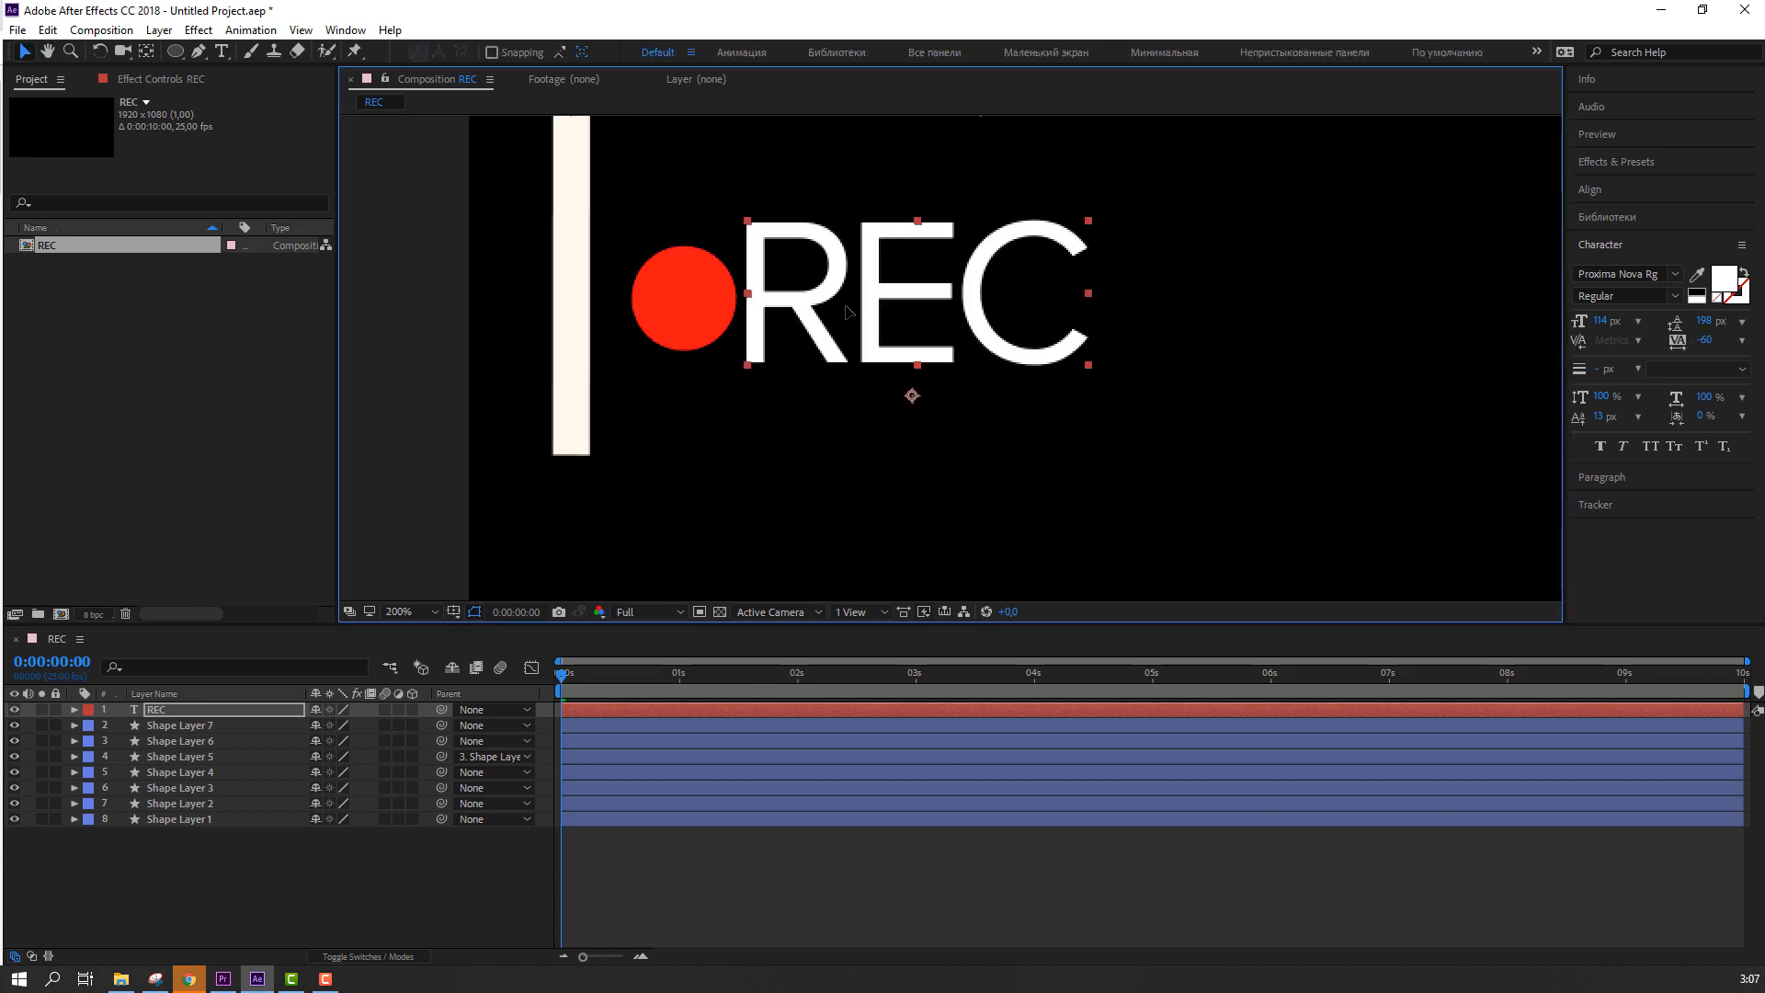
left_click_drag(847, 312, 858, 312)
left_click_drag(1593, 327, 1586, 328)
left_click(882, 307)
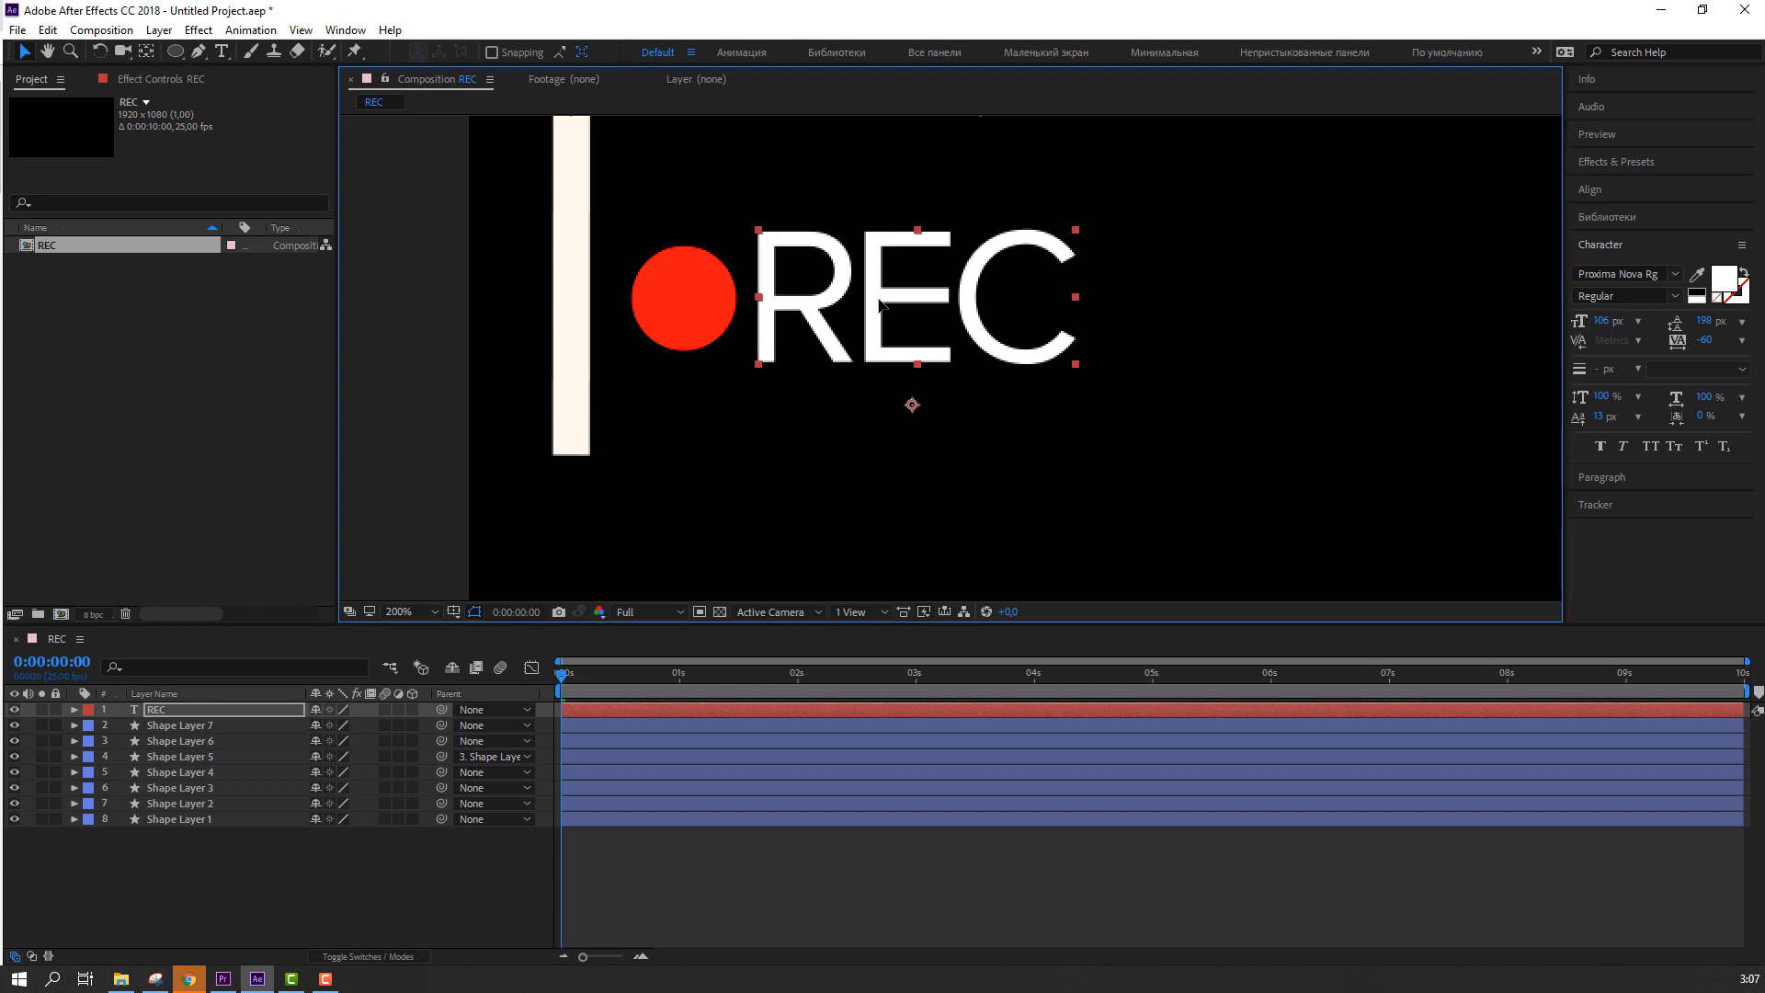
left_click(390, 857)
Step: Examine the whole overlay layout and the empty area inside the upper-right bracket
scroll(941, 364, "down", 4)
scroll(941, 368, "down", 1)
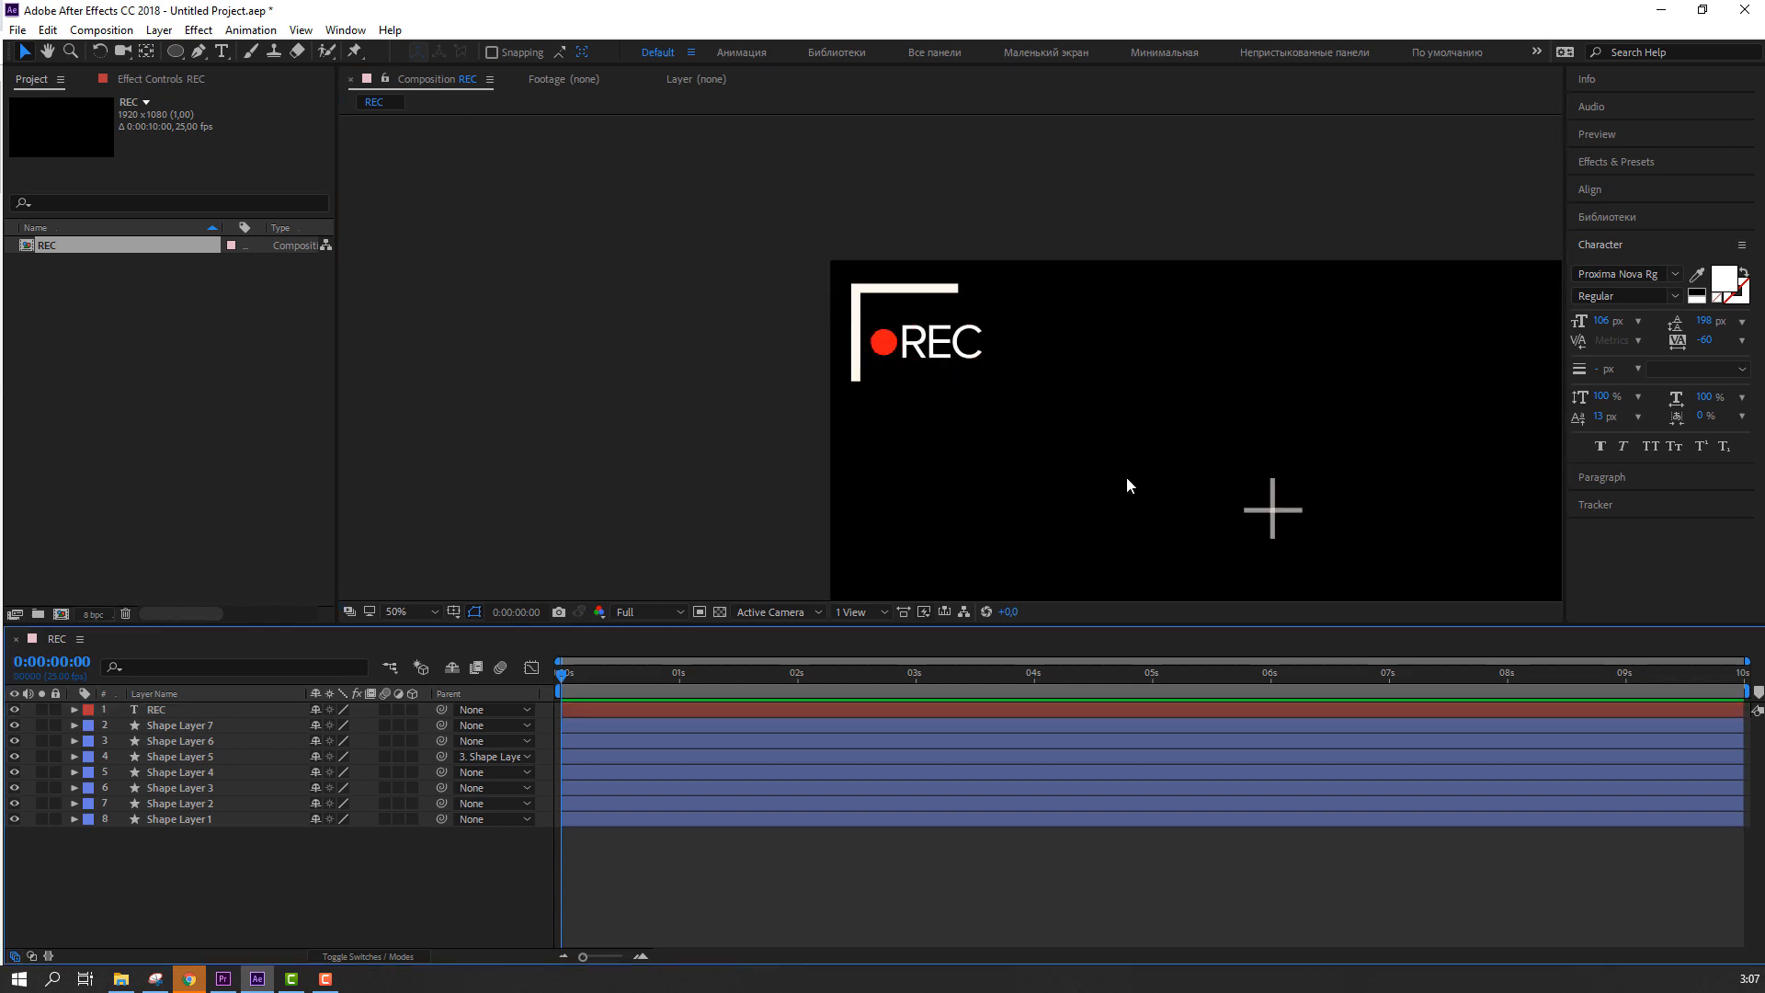
scroll(1125, 477, "down", 3)
scroll(924, 467, "up", 2)
left_click_drag(1027, 474, 924, 432)
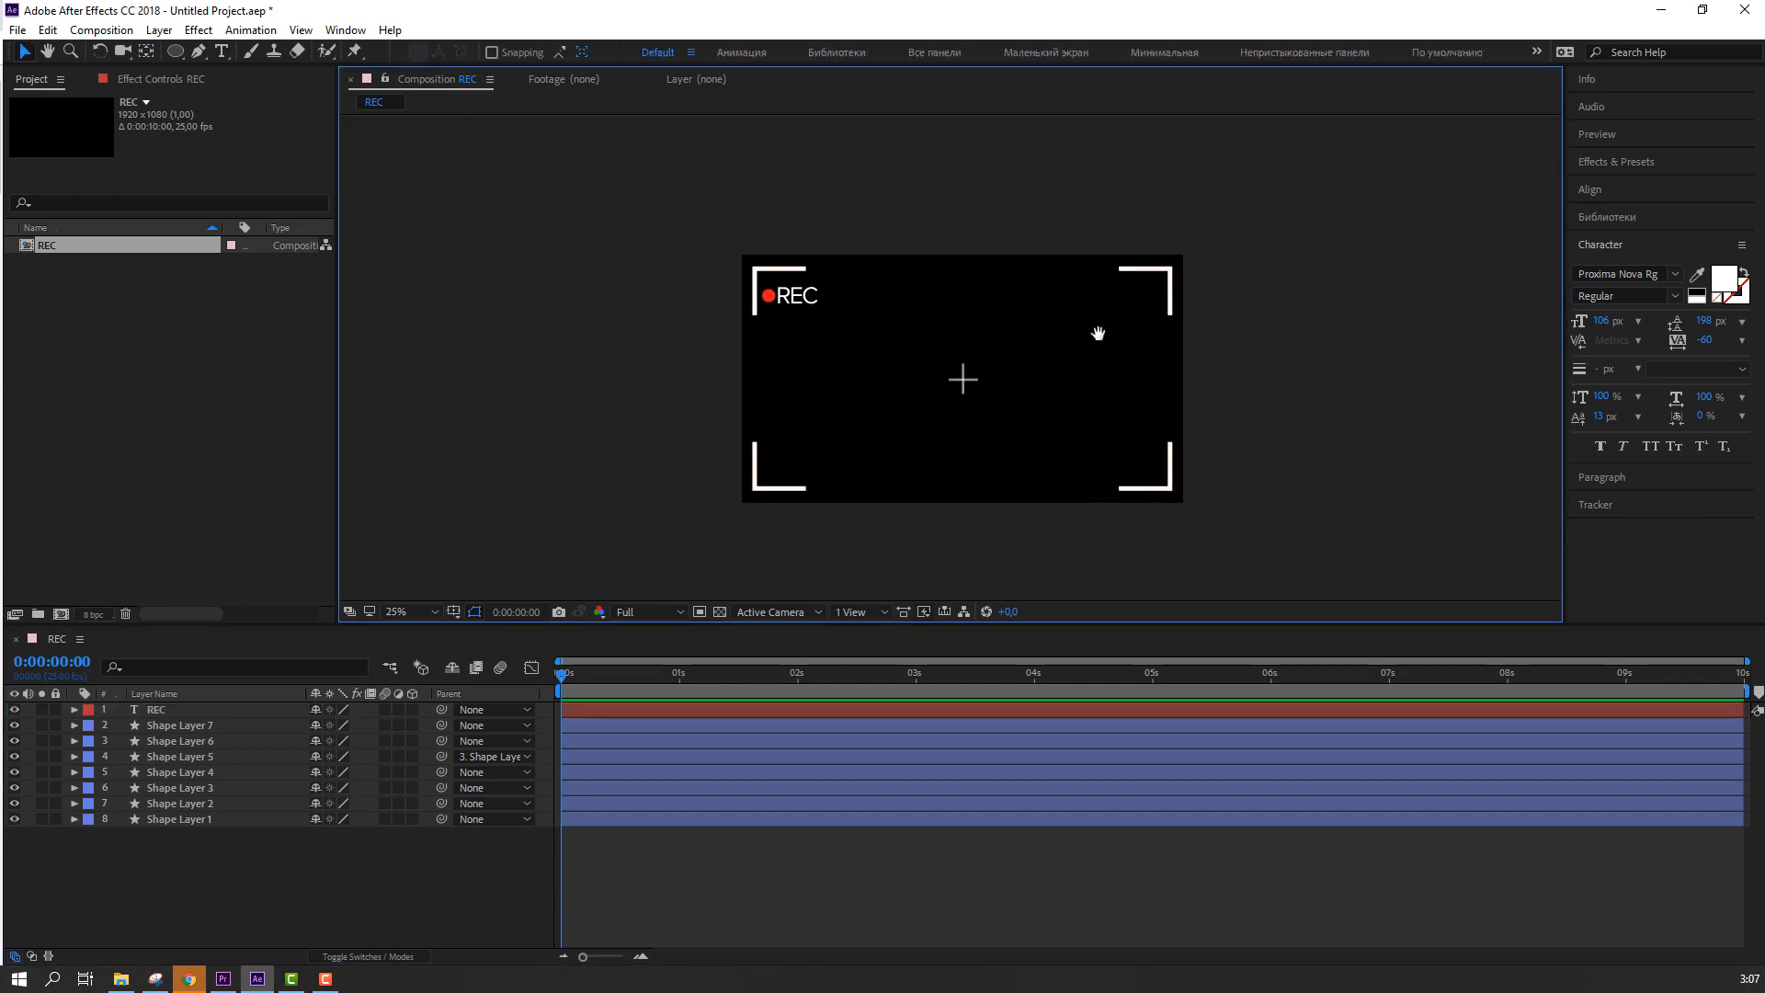
left_click_drag(1100, 331, 899, 377)
scroll(976, 385, "up", 1)
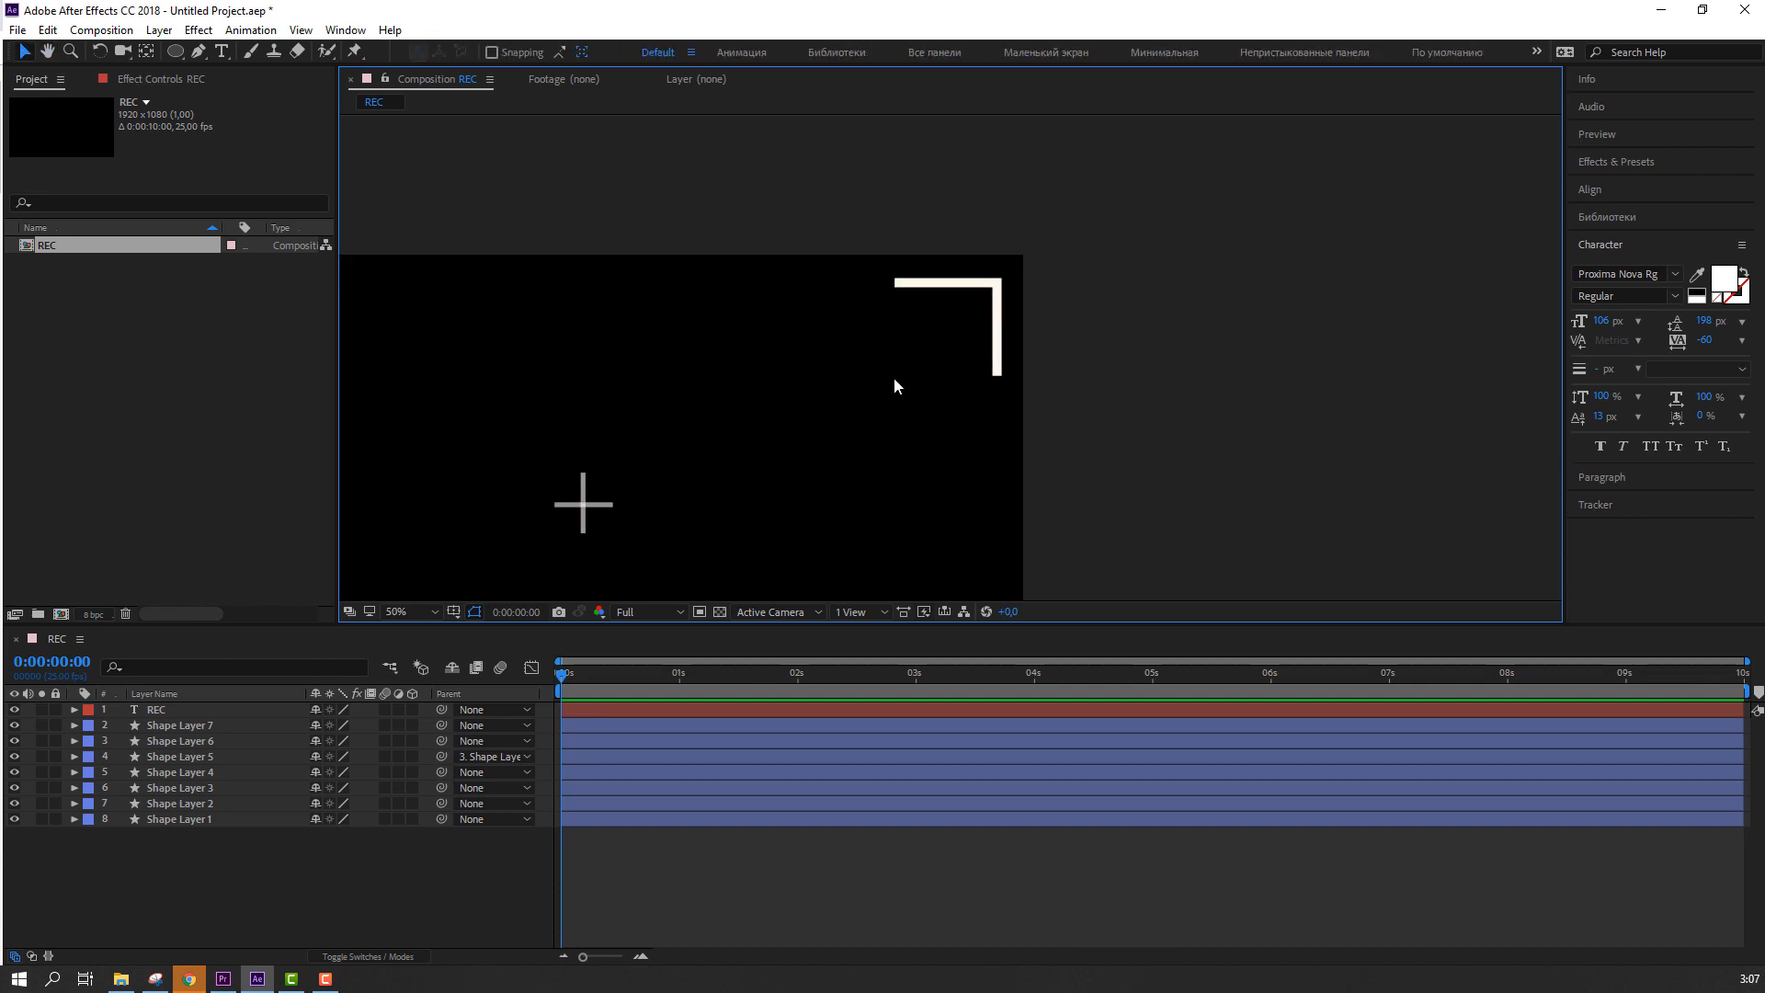
scroll(903, 385, "up", 1)
left_click(238, 894)
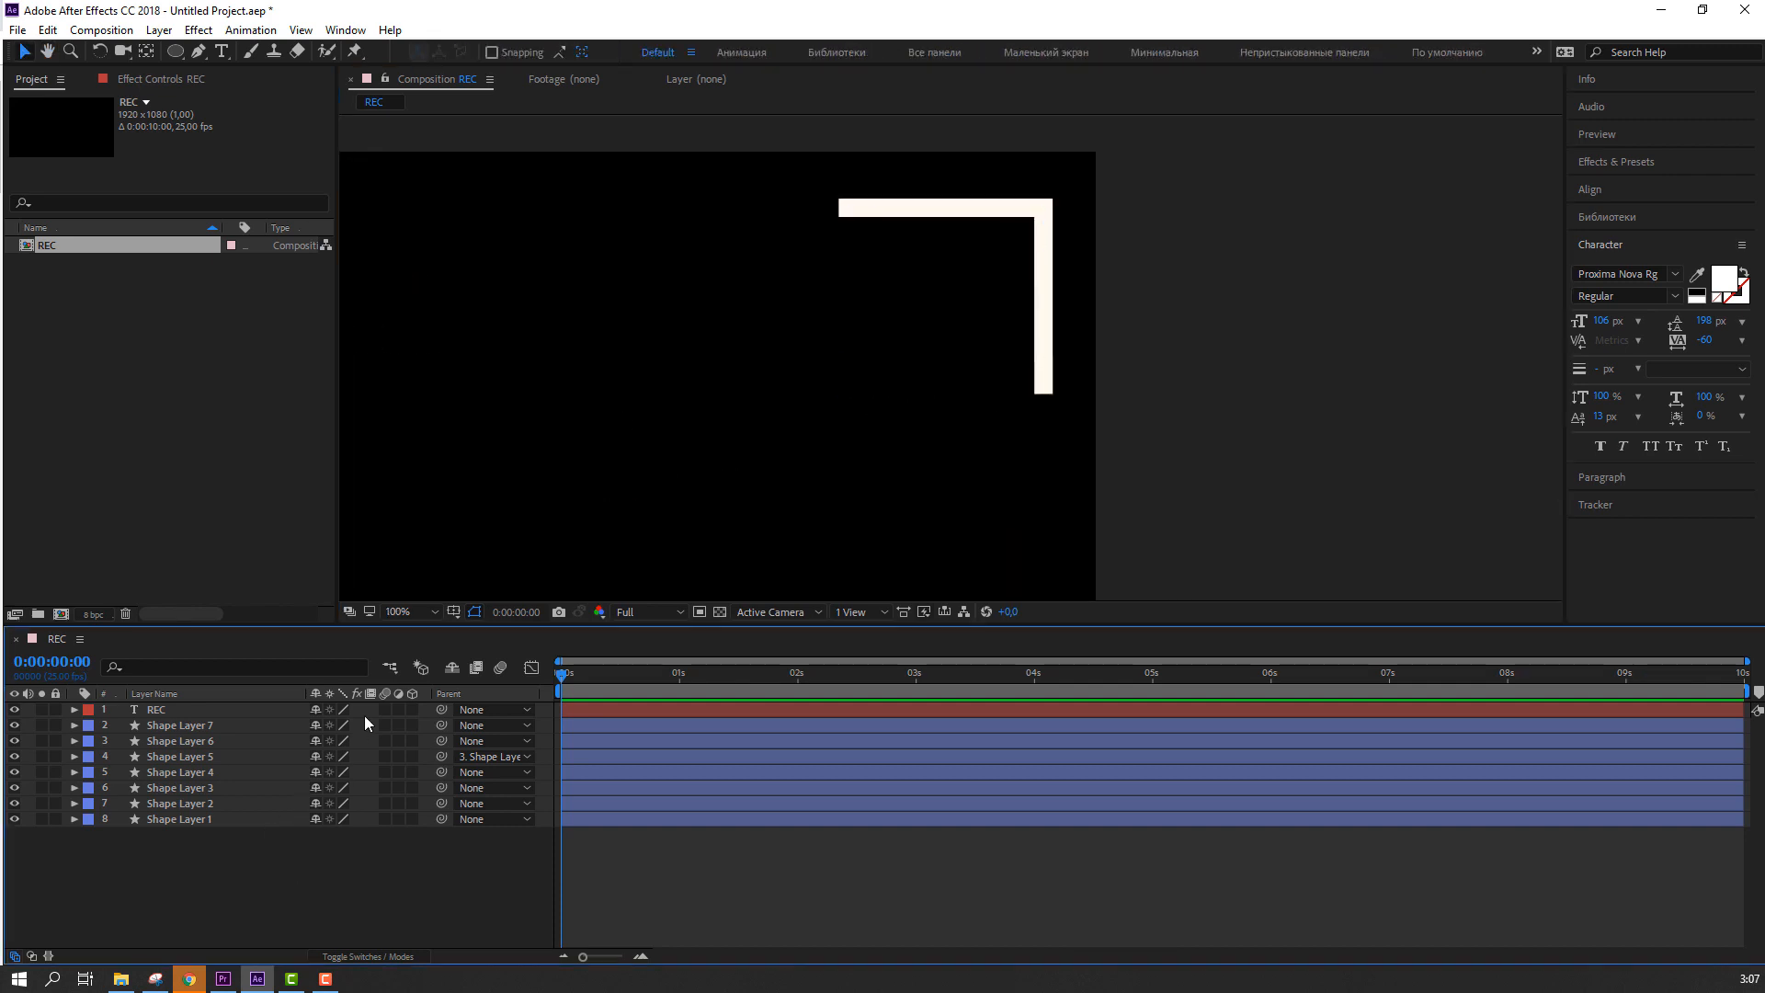
mouse_move(195, 51)
left_mouse_down()
mouse_move(244, 68)
mouse_move(191, 53)
mouse_move(227, 62)
mouse_move(196, 76)
mouse_move(182, 57)
mouse_move(218, 58)
left_mouse_up()
left_click_drag(996, 248, 839, 305)
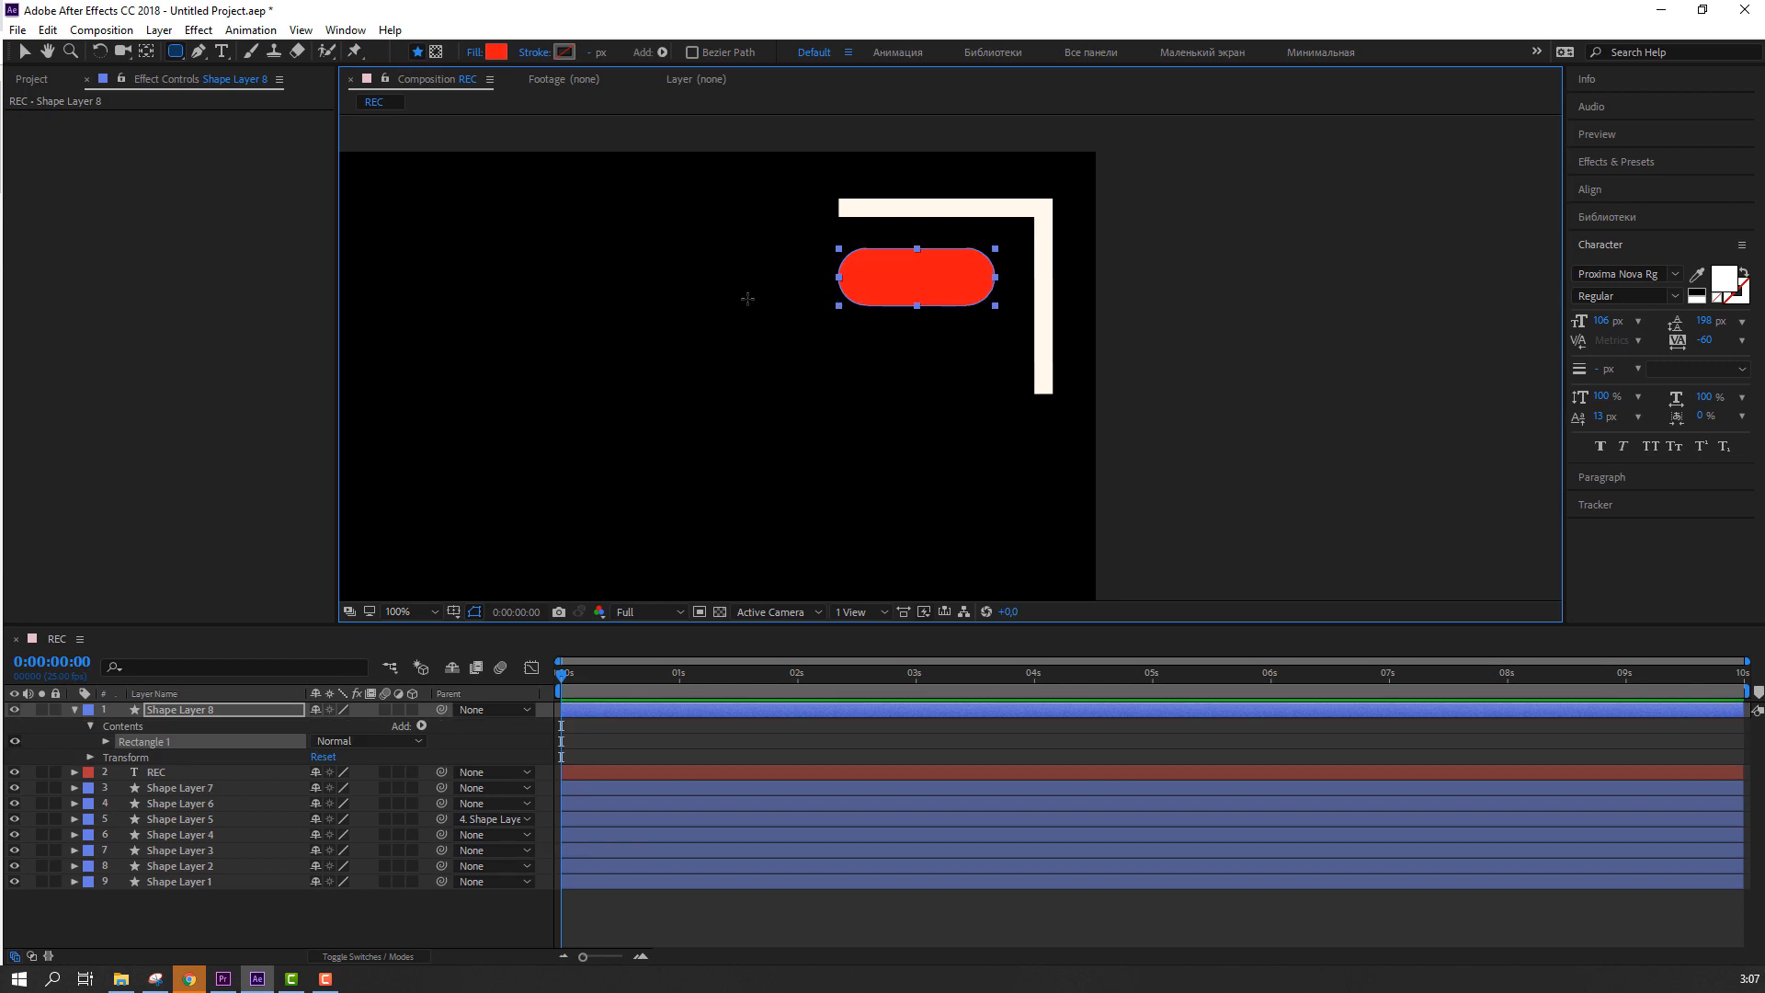
key("ctrl+z")
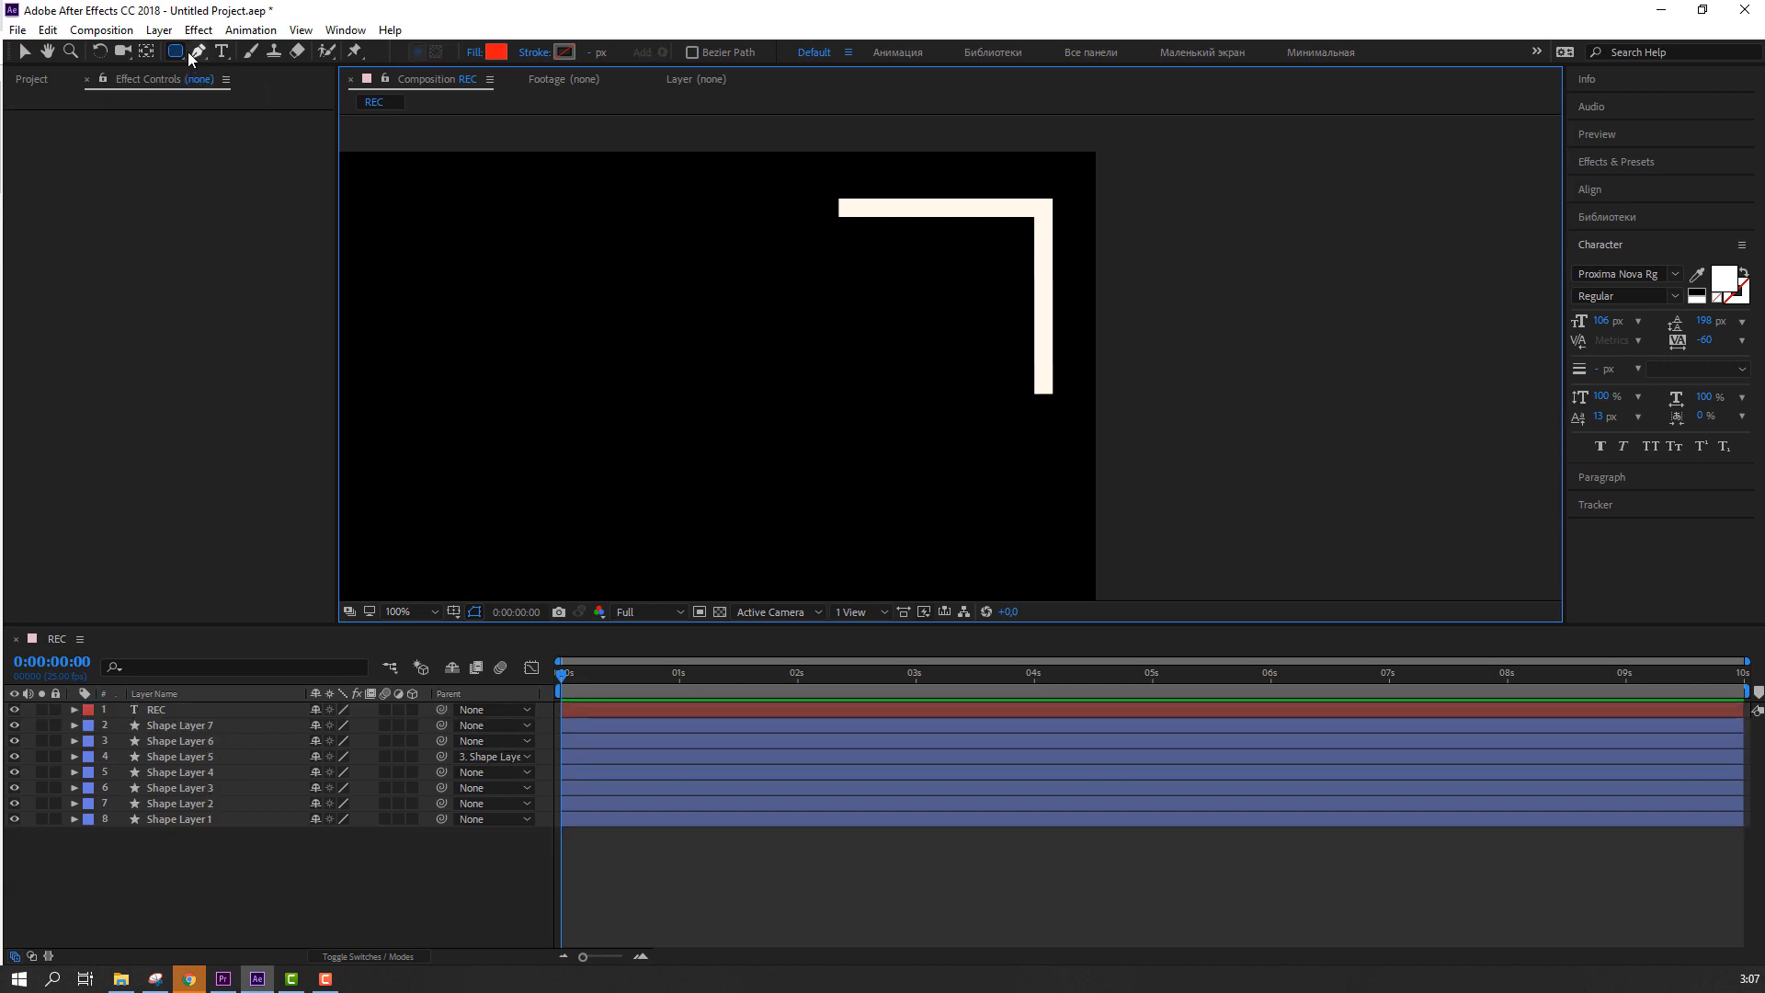
Step: Draw a wide rectangle inside the upper-right bracket with the Rectangle tool and collapse its layer
left_click_drag(180, 51, 230, 68)
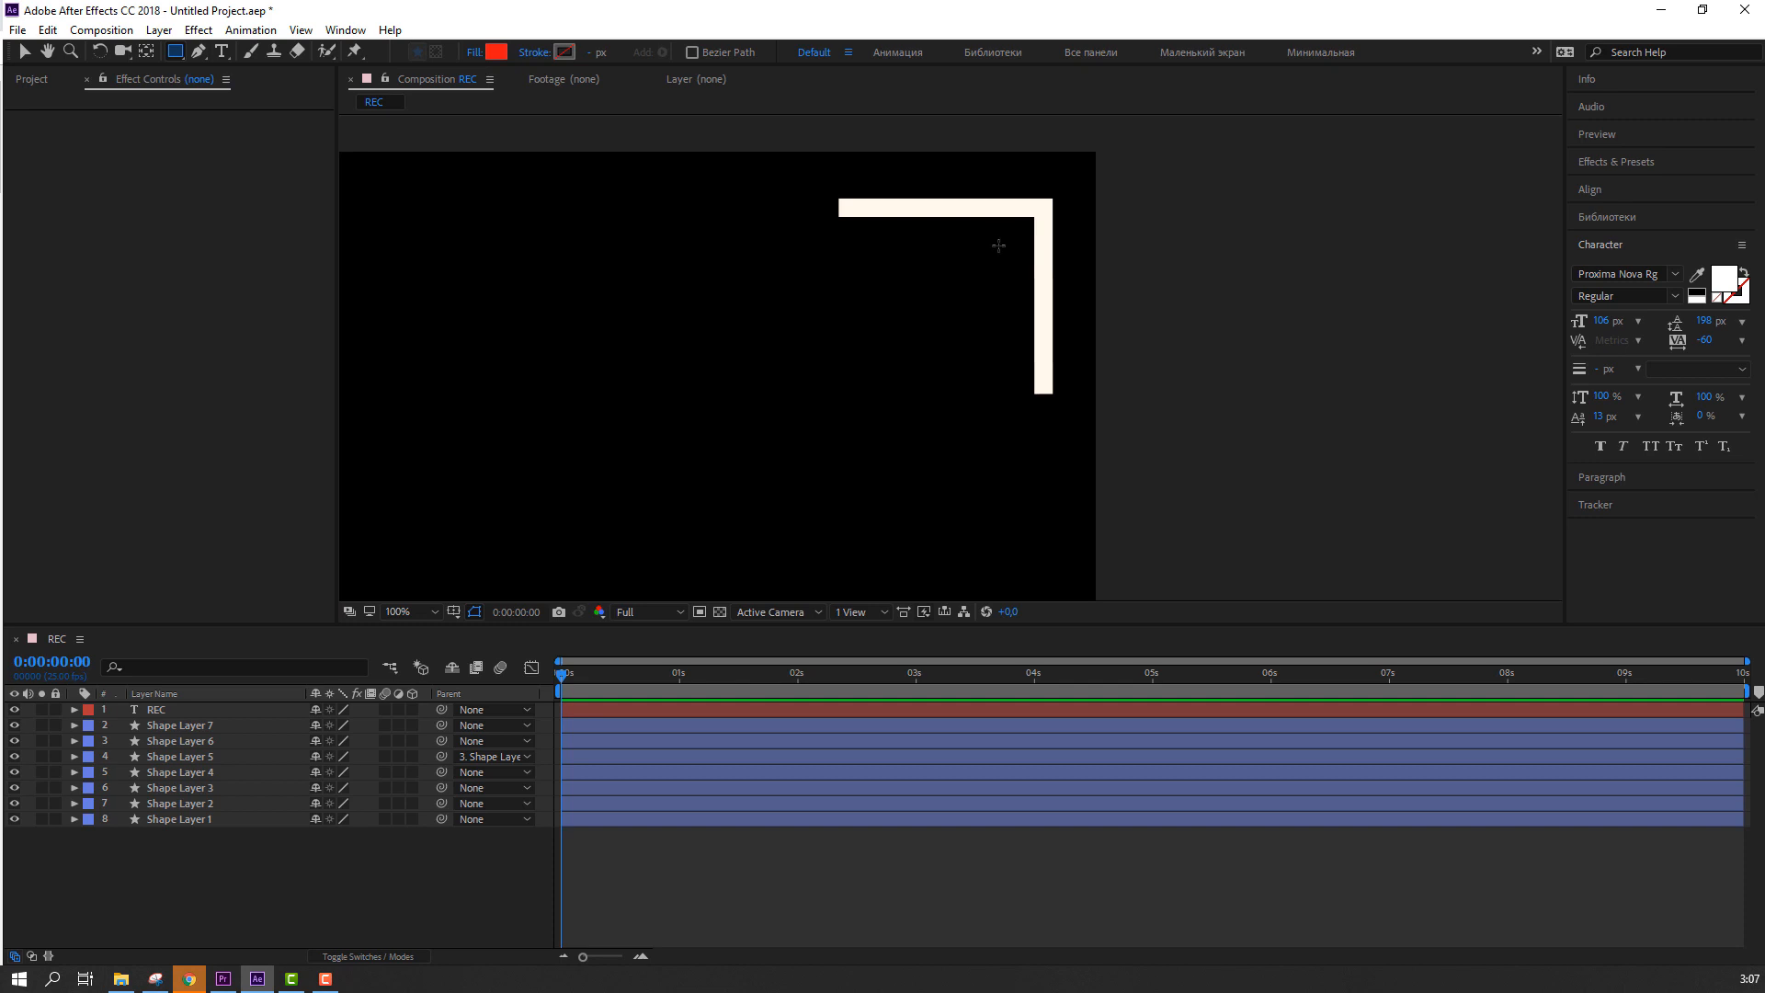
left_click_drag(975, 254, 823, 315)
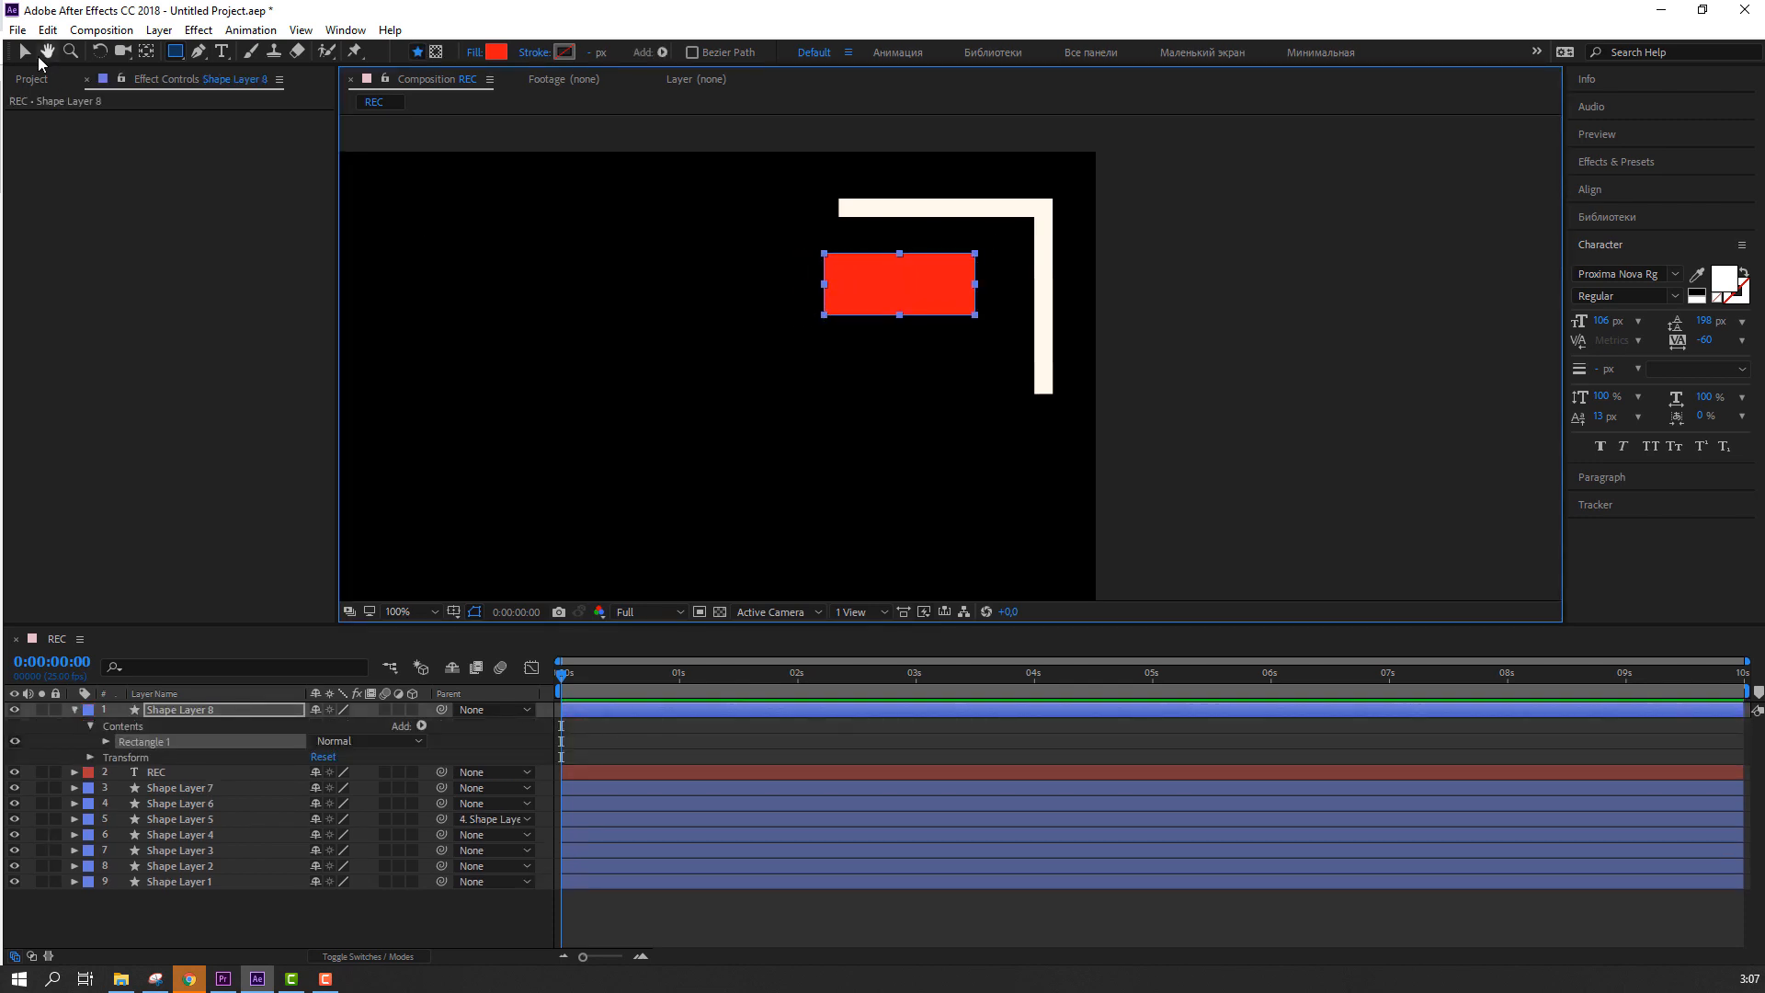
left_click(25, 52)
left_click(75, 710)
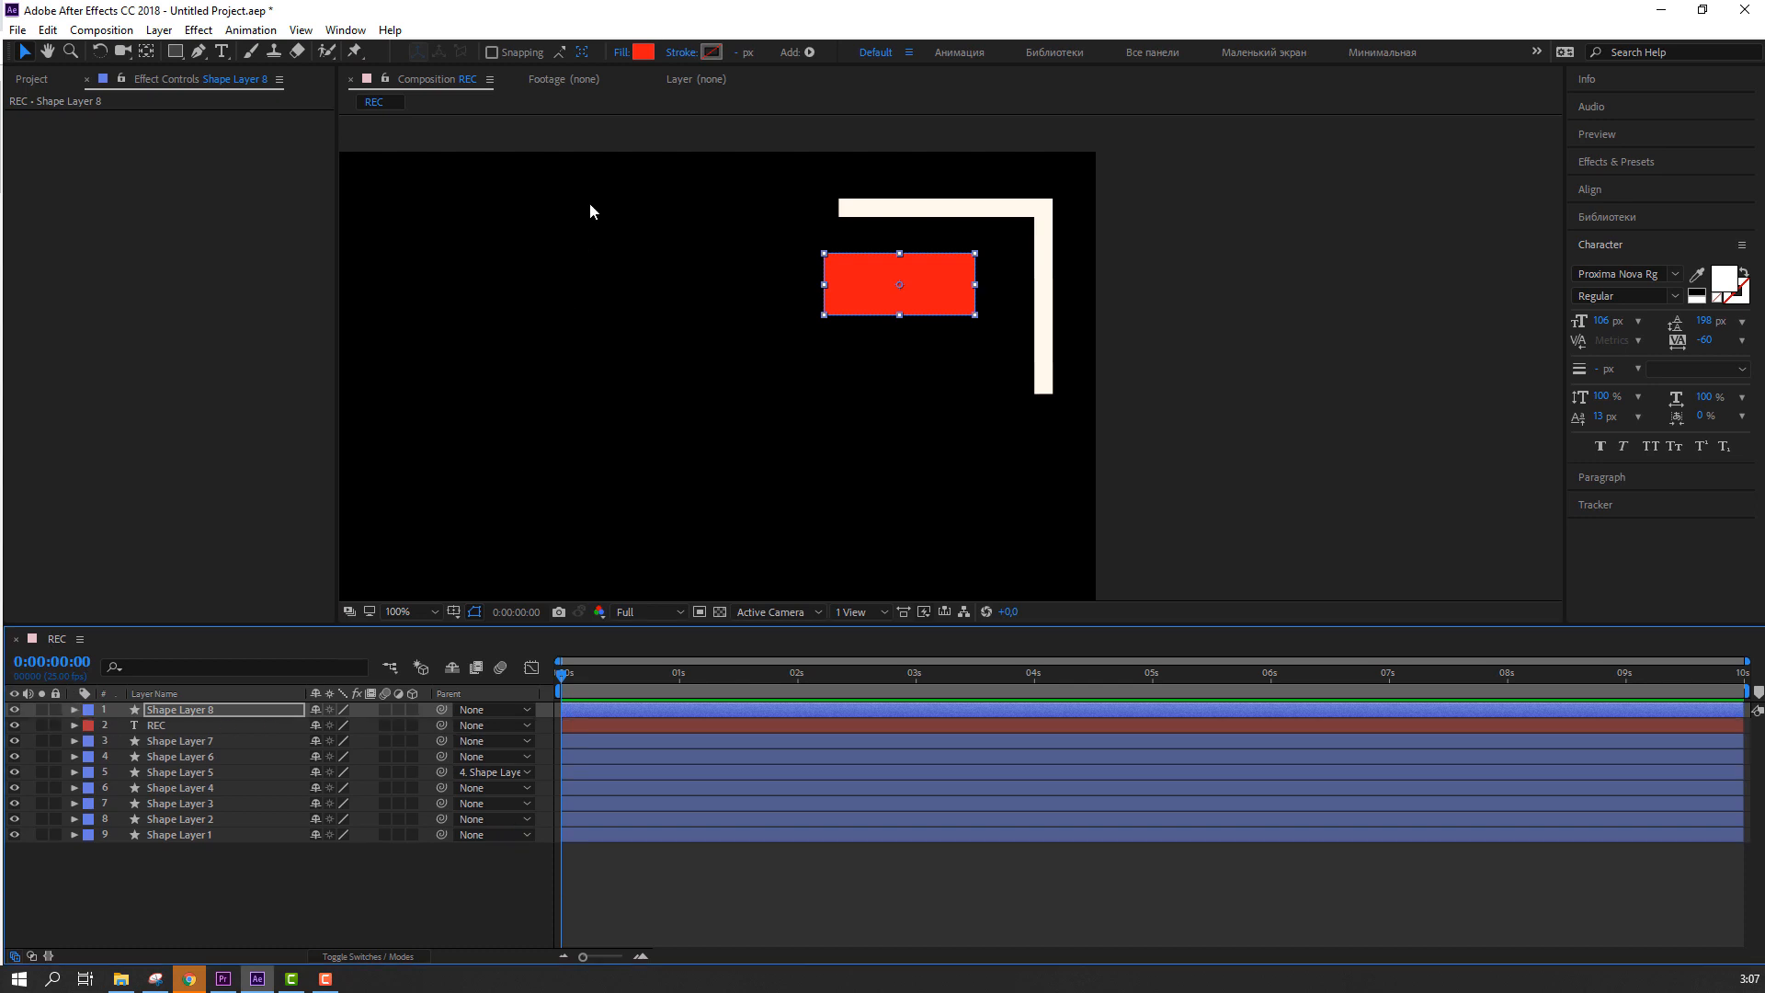
Step: Remove the rectangle's fill and give it a white 4 px stroke, then deselect it
left_click(635, 51)
left_click(485, 302)
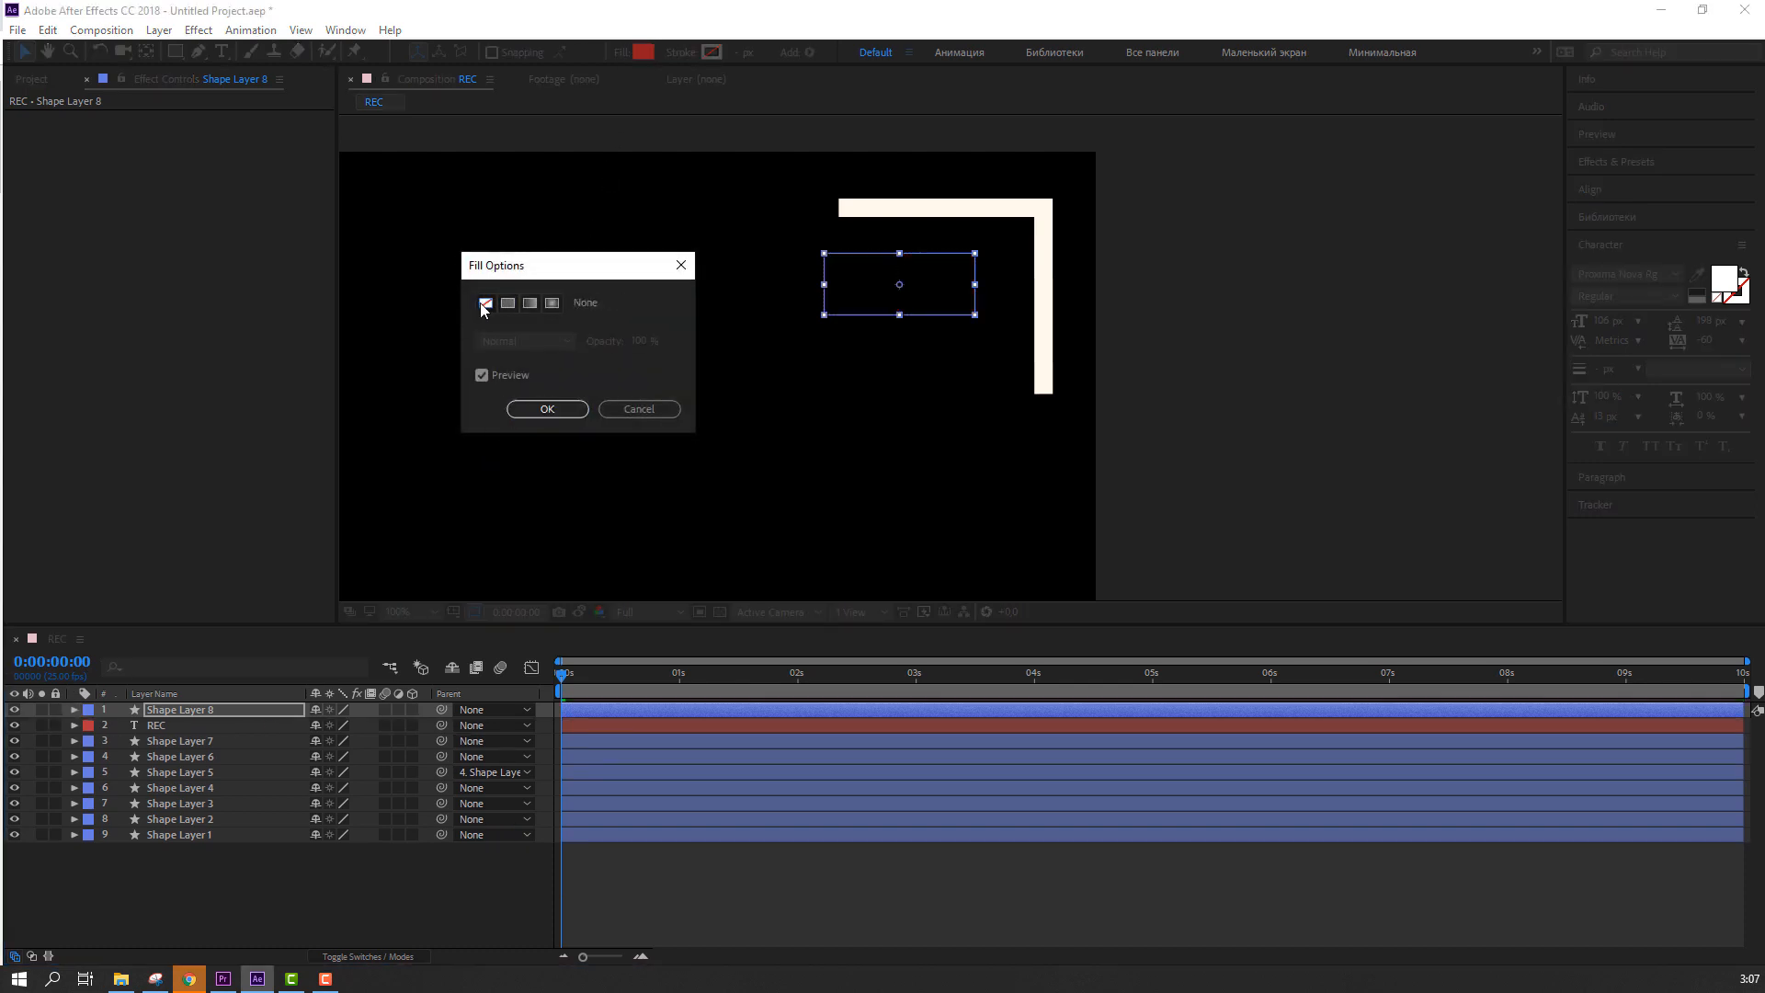
left_click(547, 409)
left_click(715, 52)
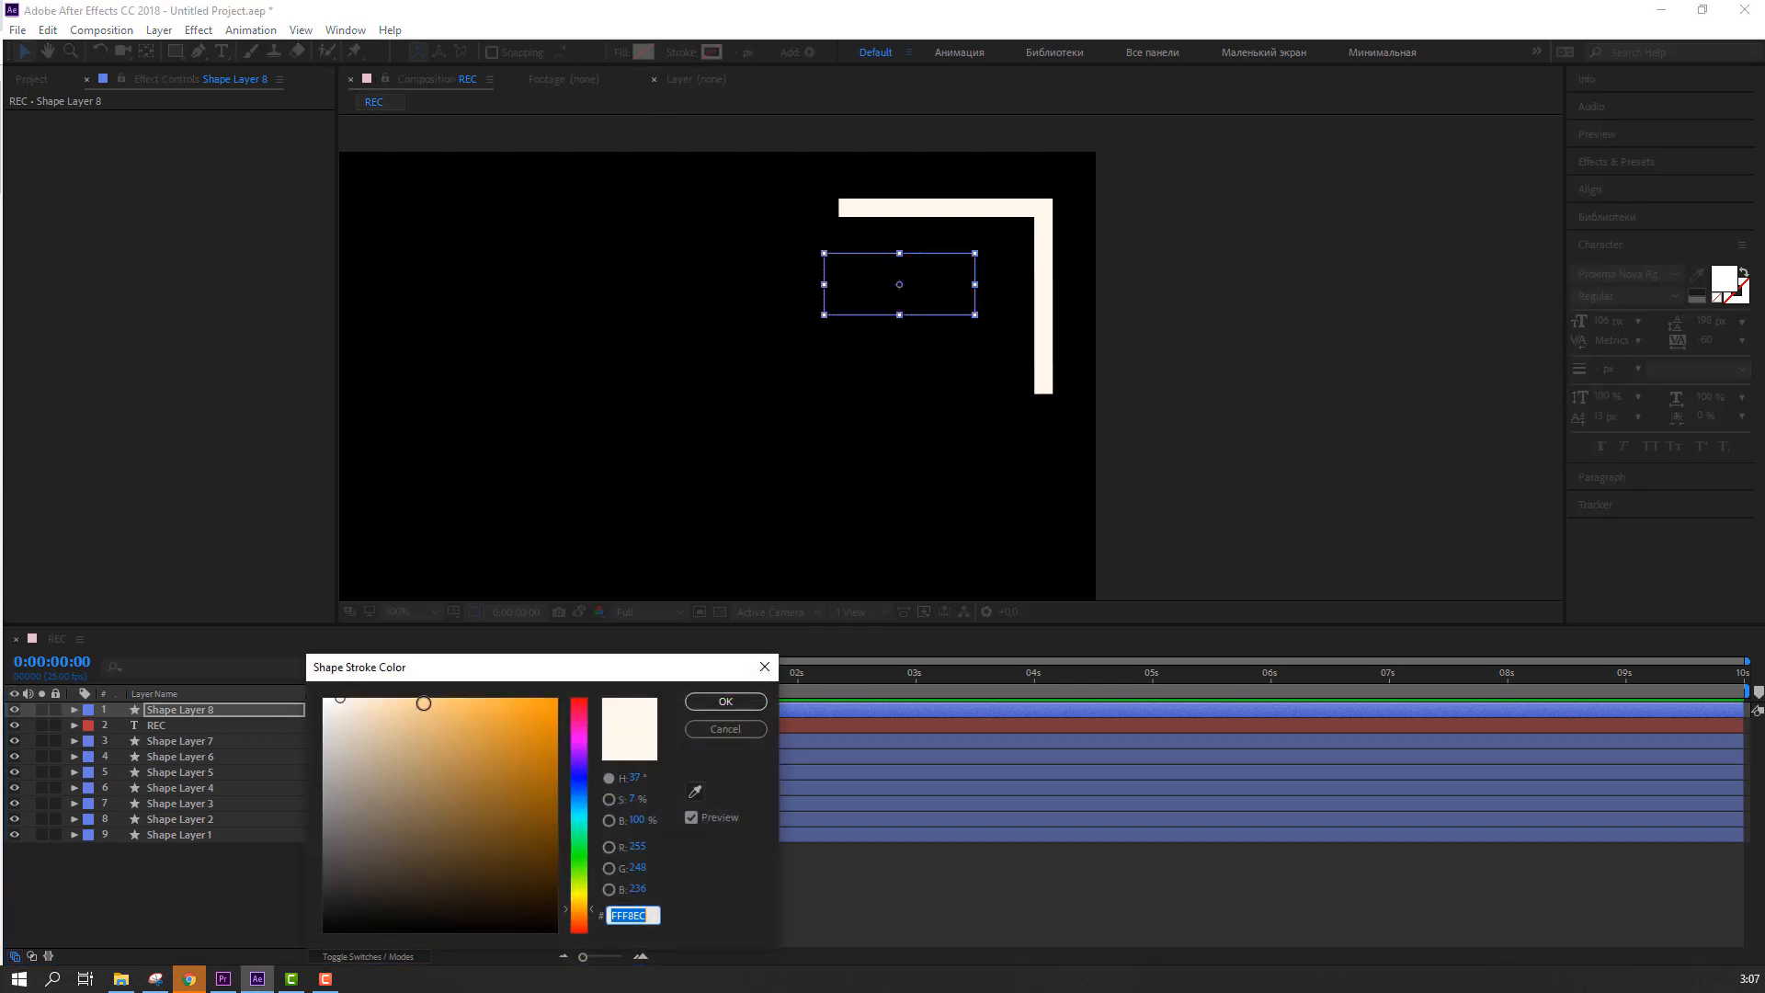
left_click(421, 702)
left_click(724, 702)
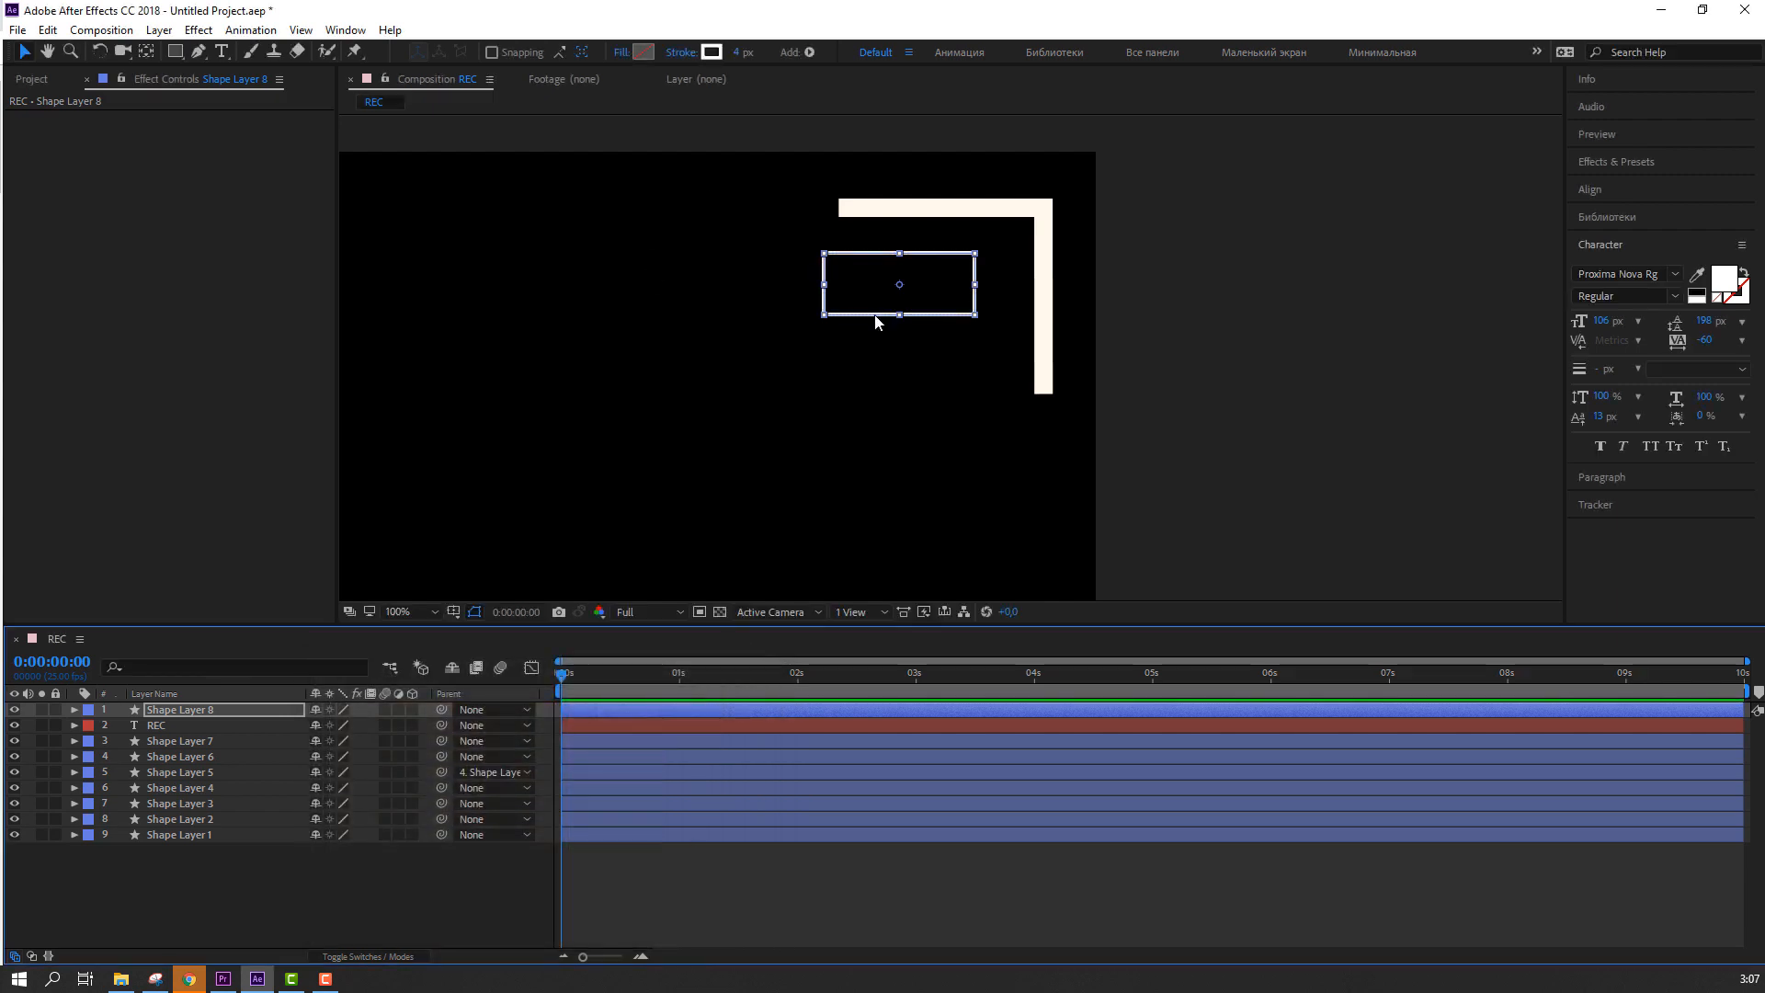
left_click(428, 865)
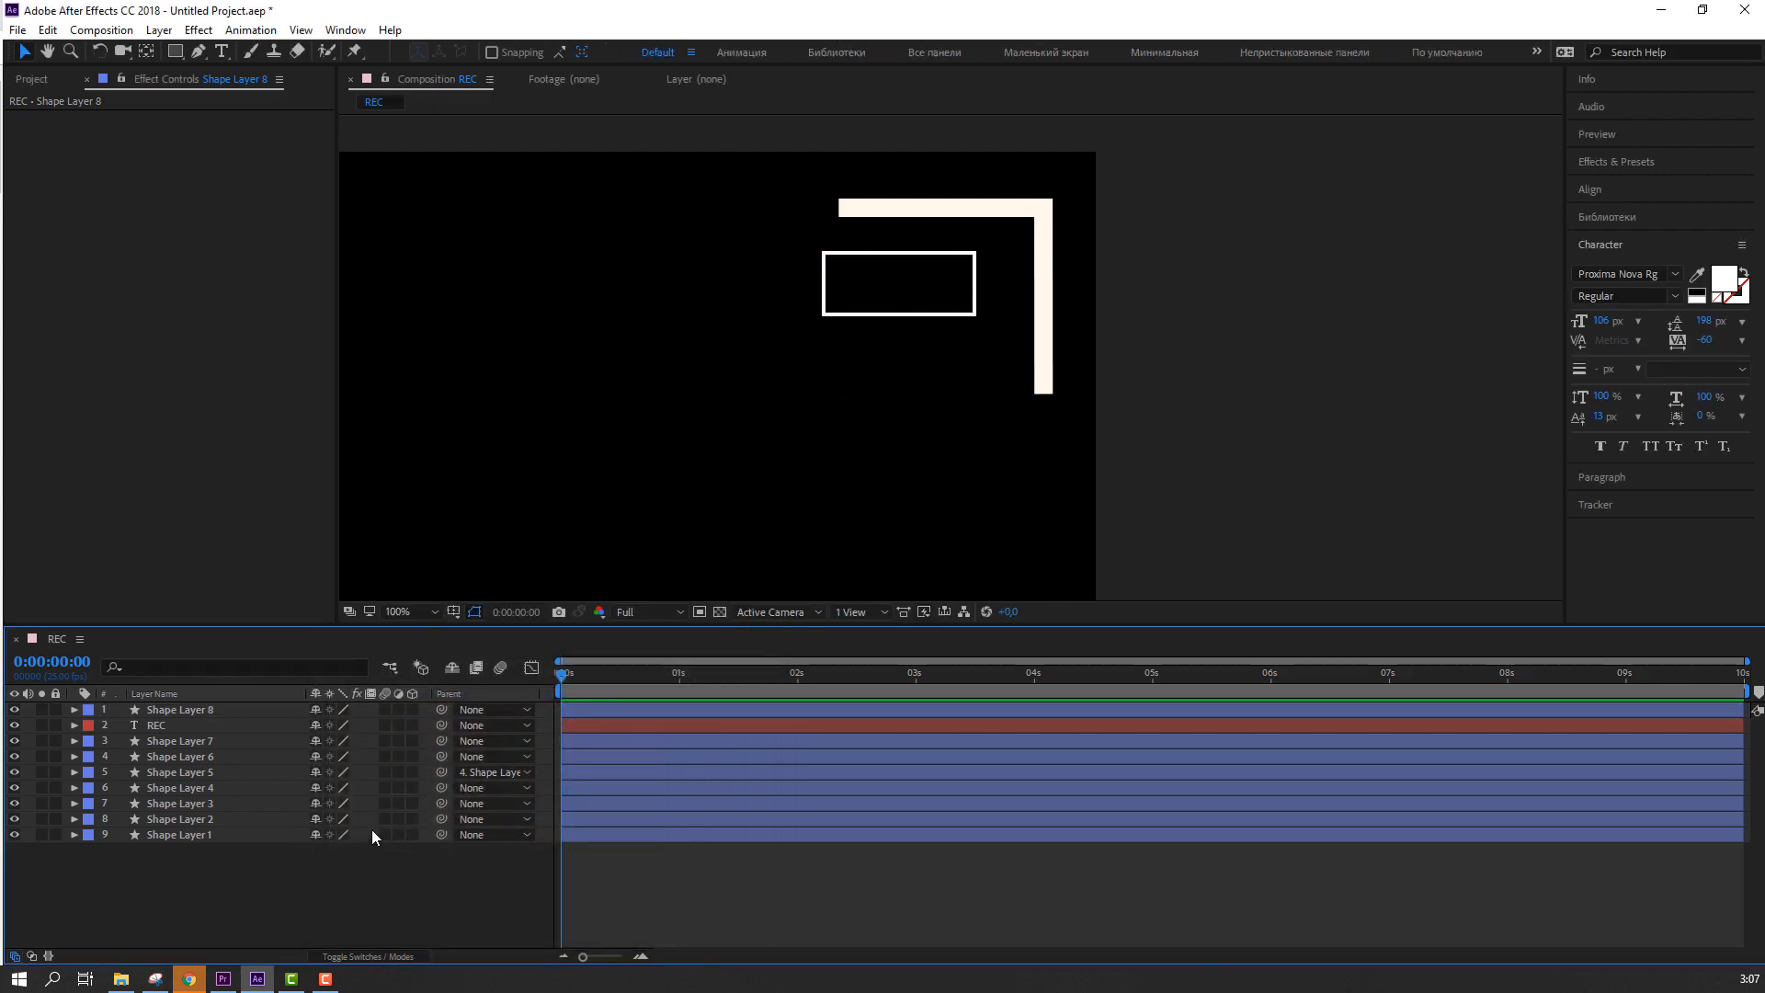
Step: Move the outlined rectangle slightly lower inside the upper-right bracket
left_click_drag(949, 343, 786, 352)
left_click(728, 307)
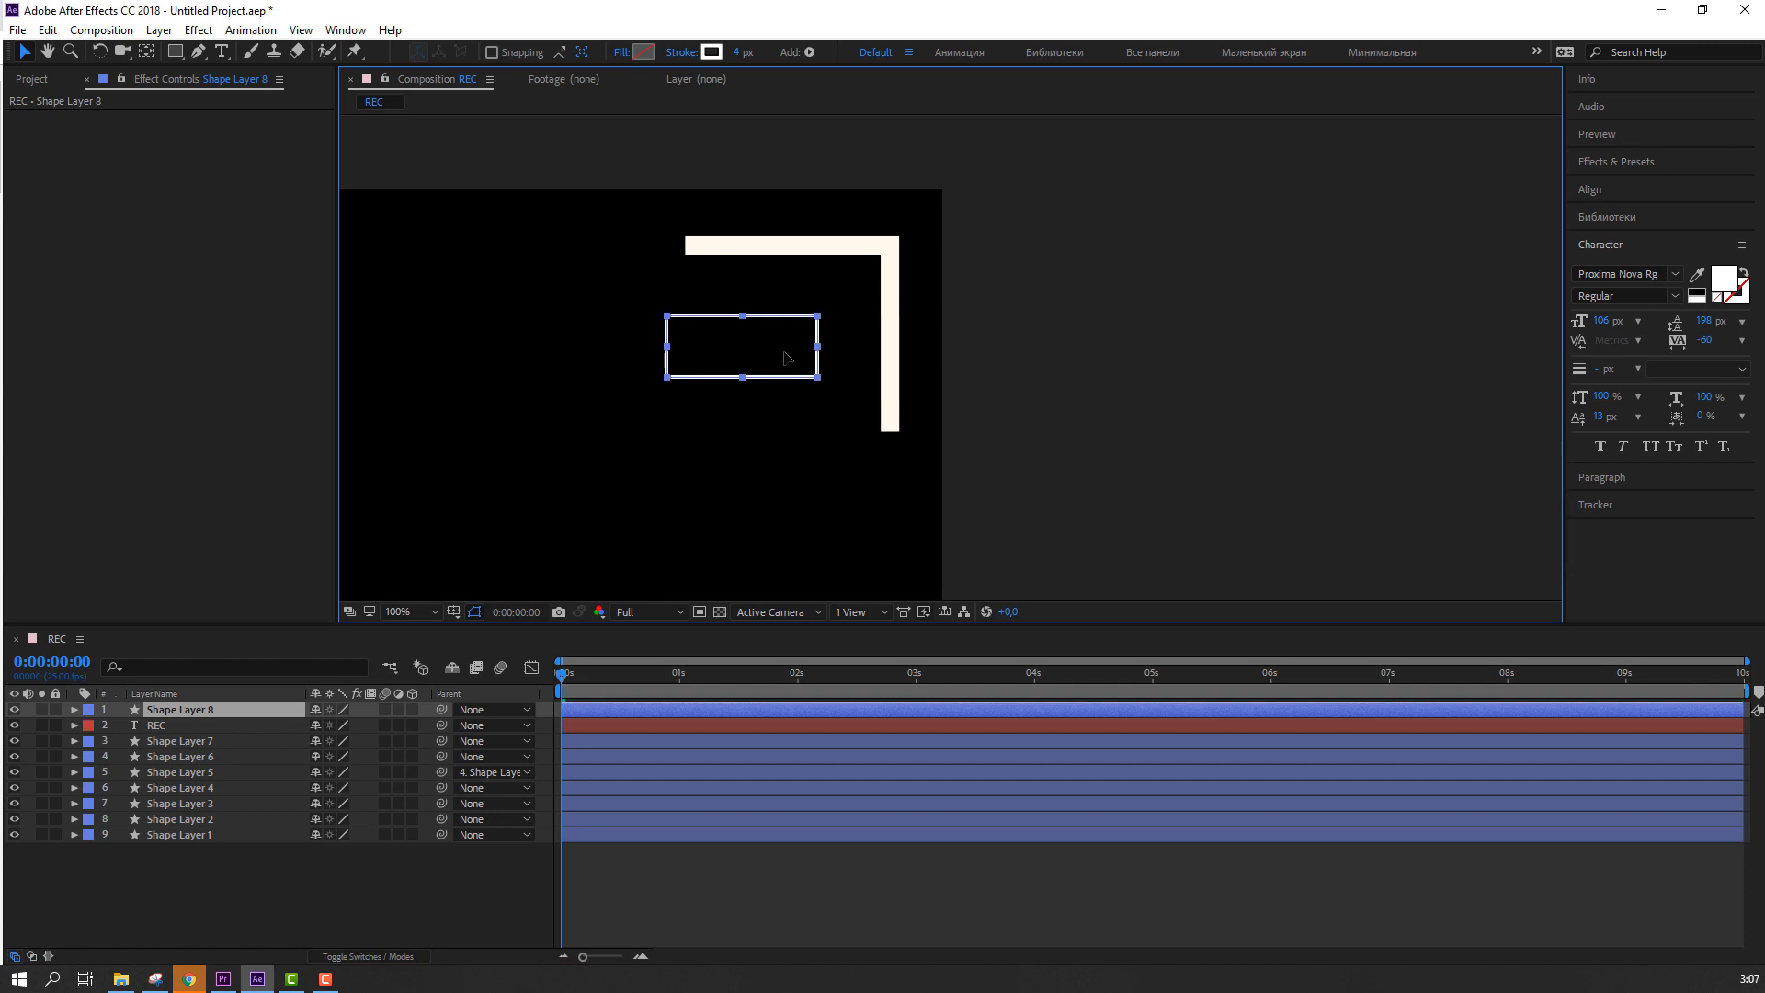
left_click(818, 376)
scroll(818, 376, "up", 1)
left_click_drag(639, 397, 751, 384)
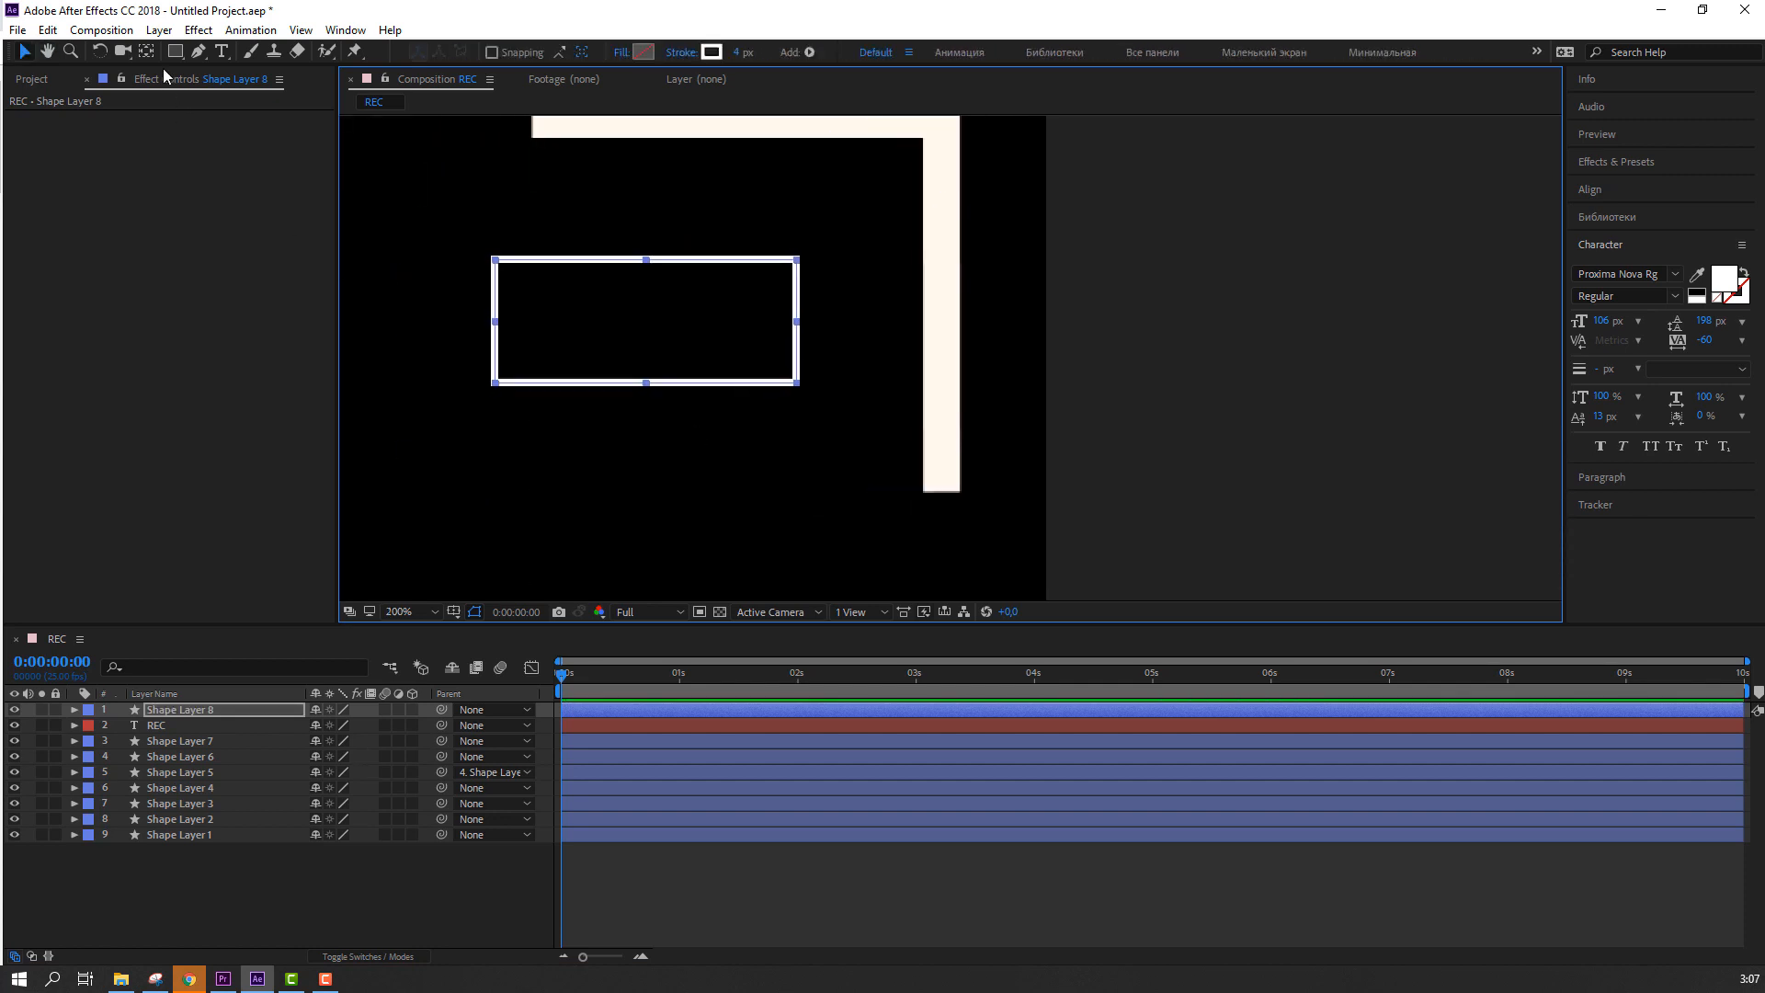
Step: Draw a small upright rectangle against the outlined rectangle's right edge as the battery terminal
left_click(220, 944)
left_click(175, 51)
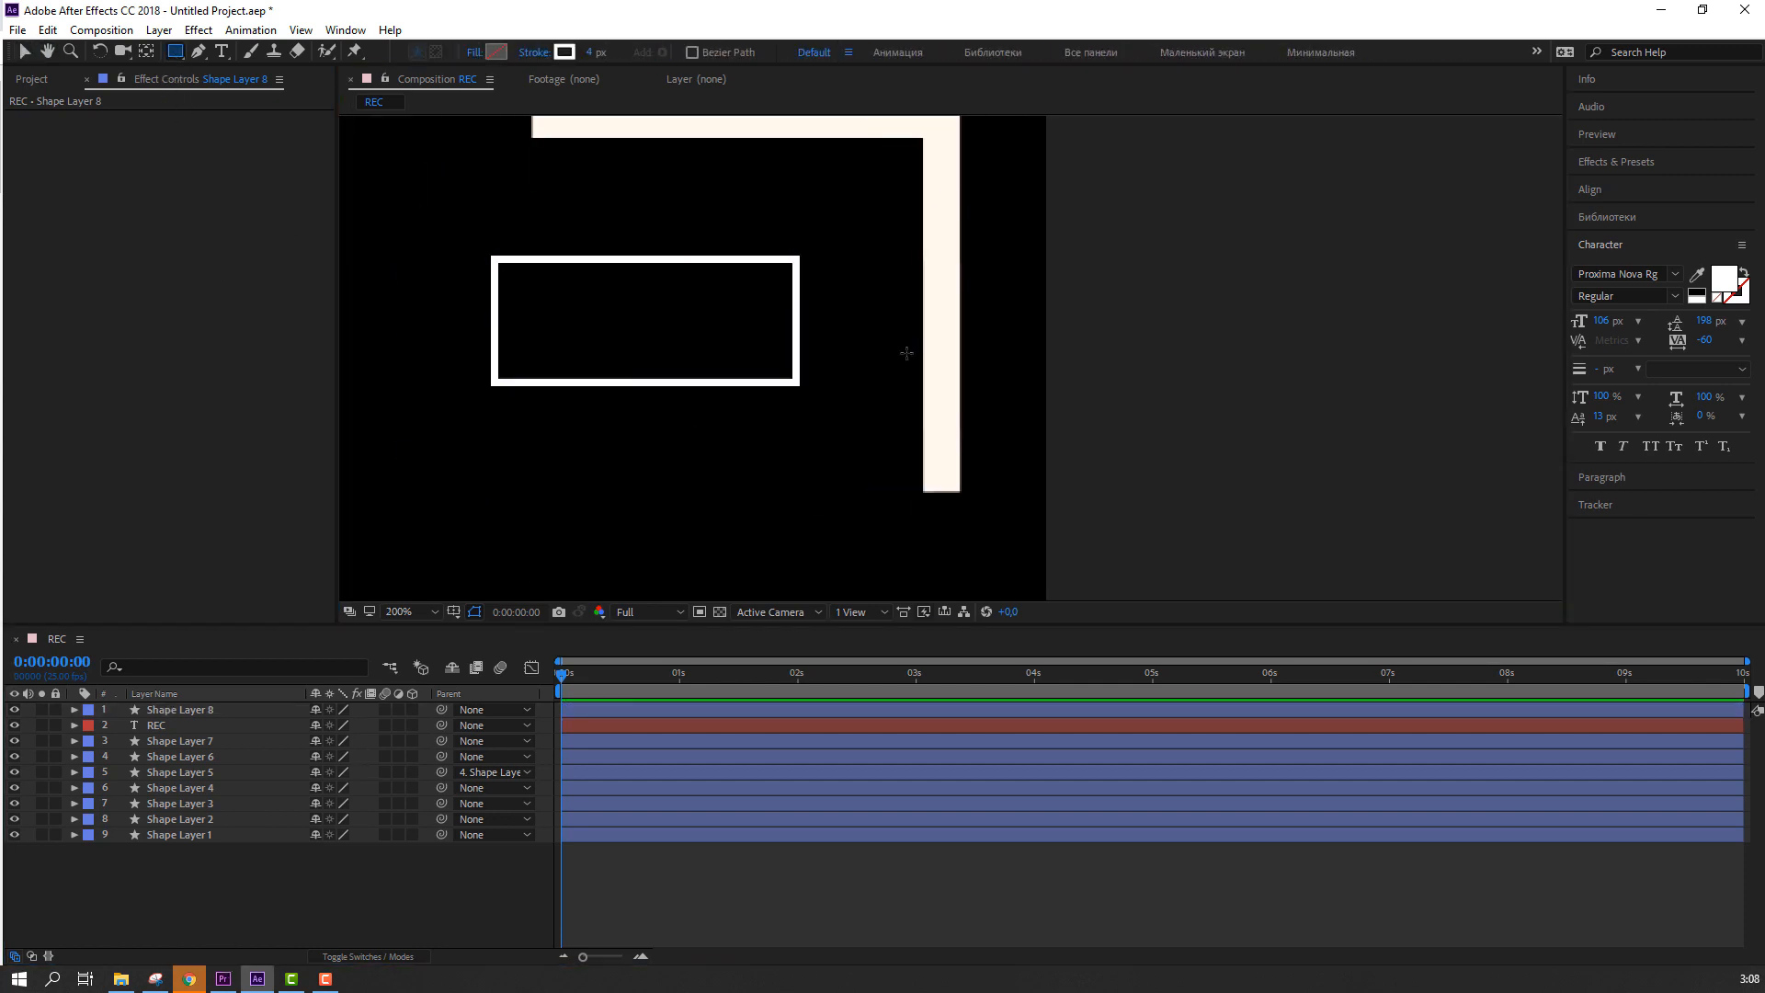
left_click_drag(797, 279, 828, 362)
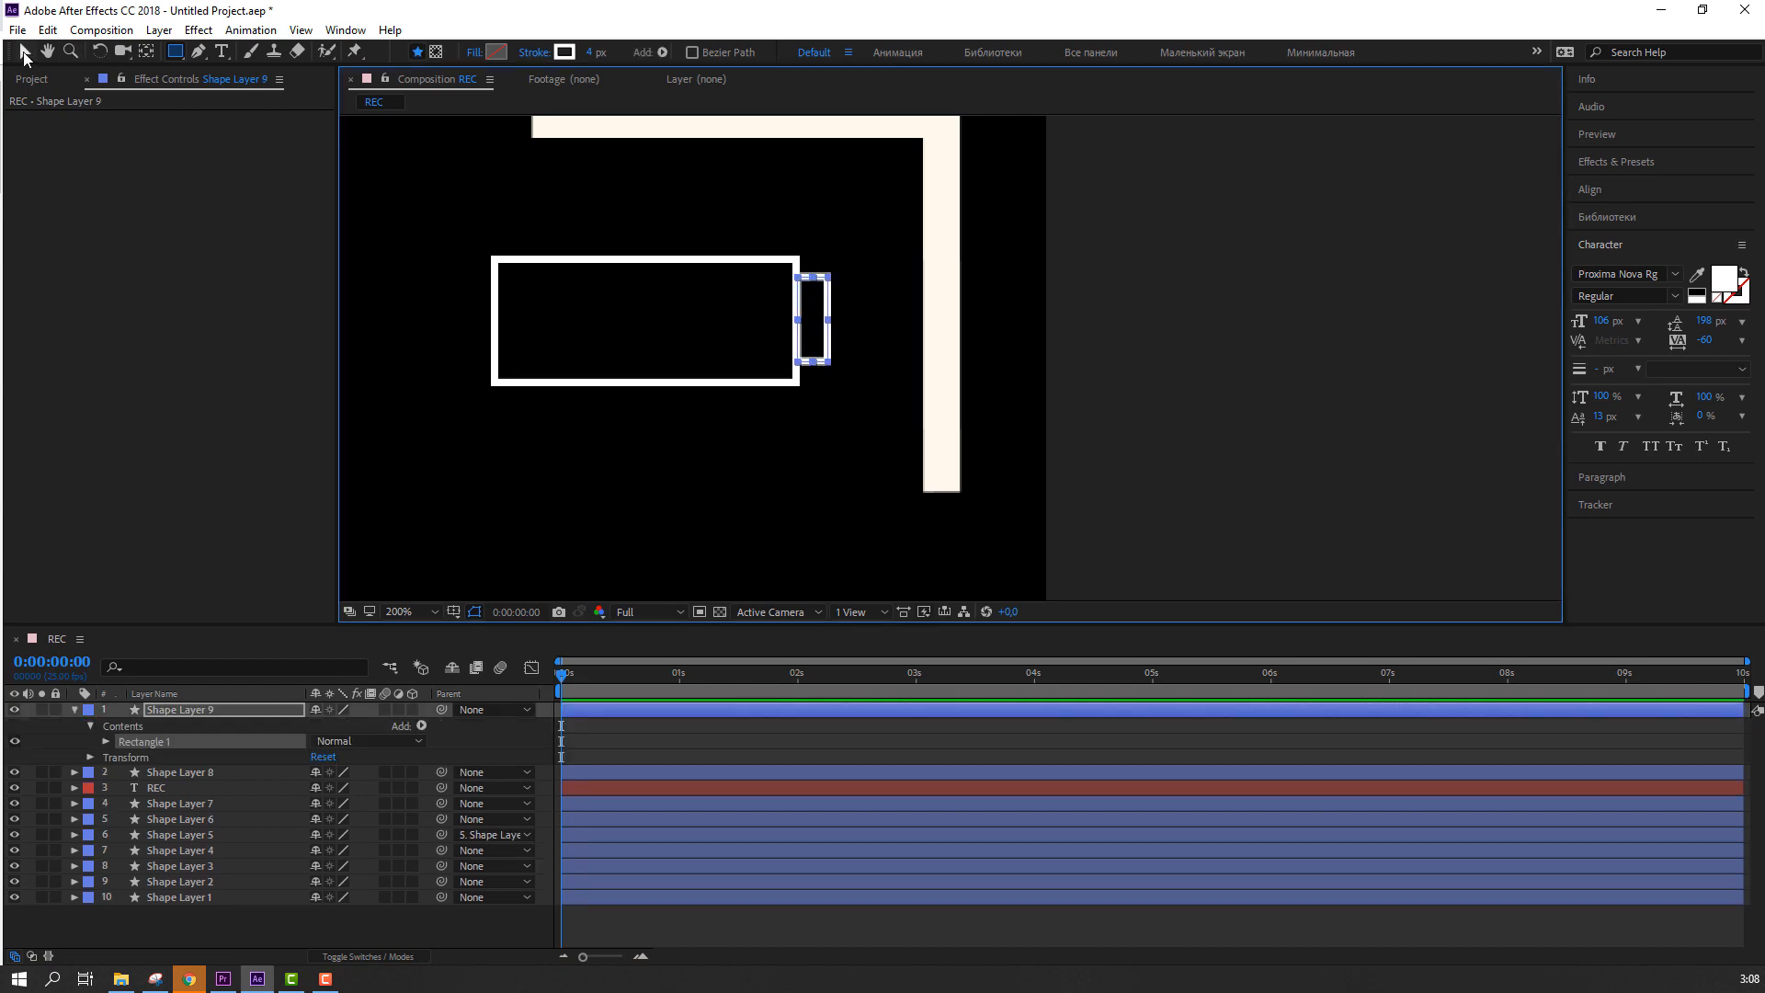
left_click(24, 54)
Step: Set the battery terminal's fill color to white (FFFFFF), then collapse and deselect its layer
left_click(643, 52)
left_click_drag(441, 712, 323, 699)
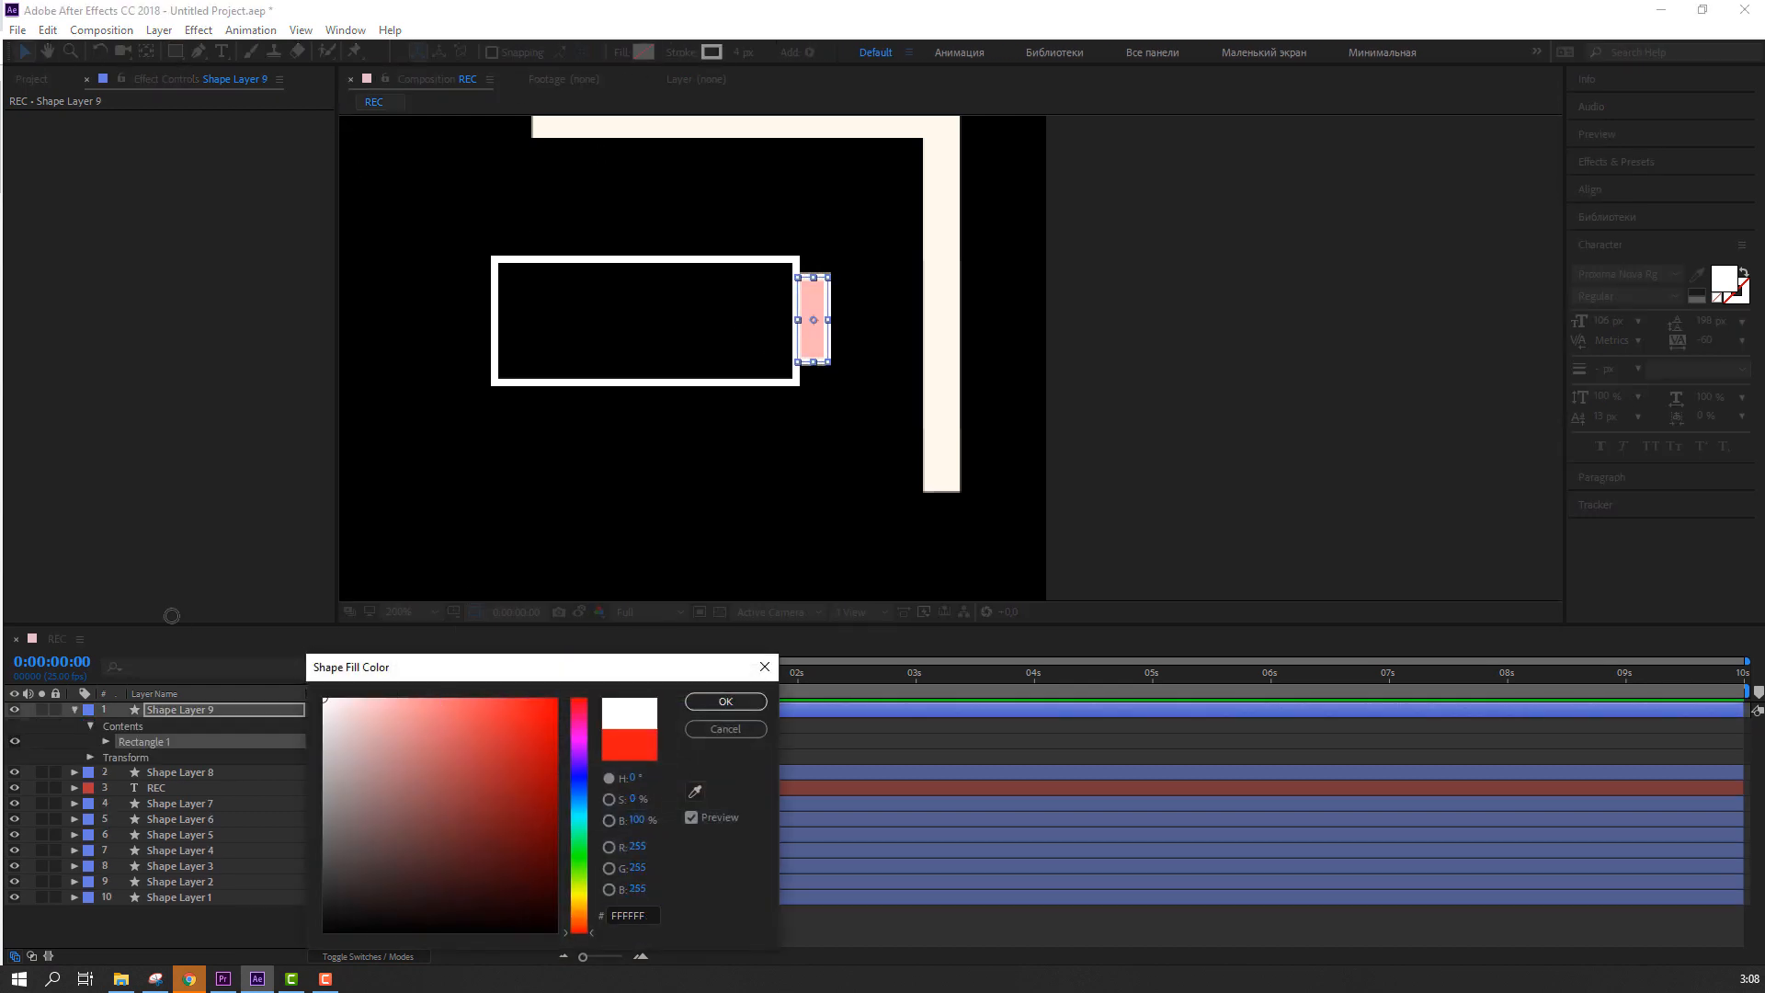
key("Return")
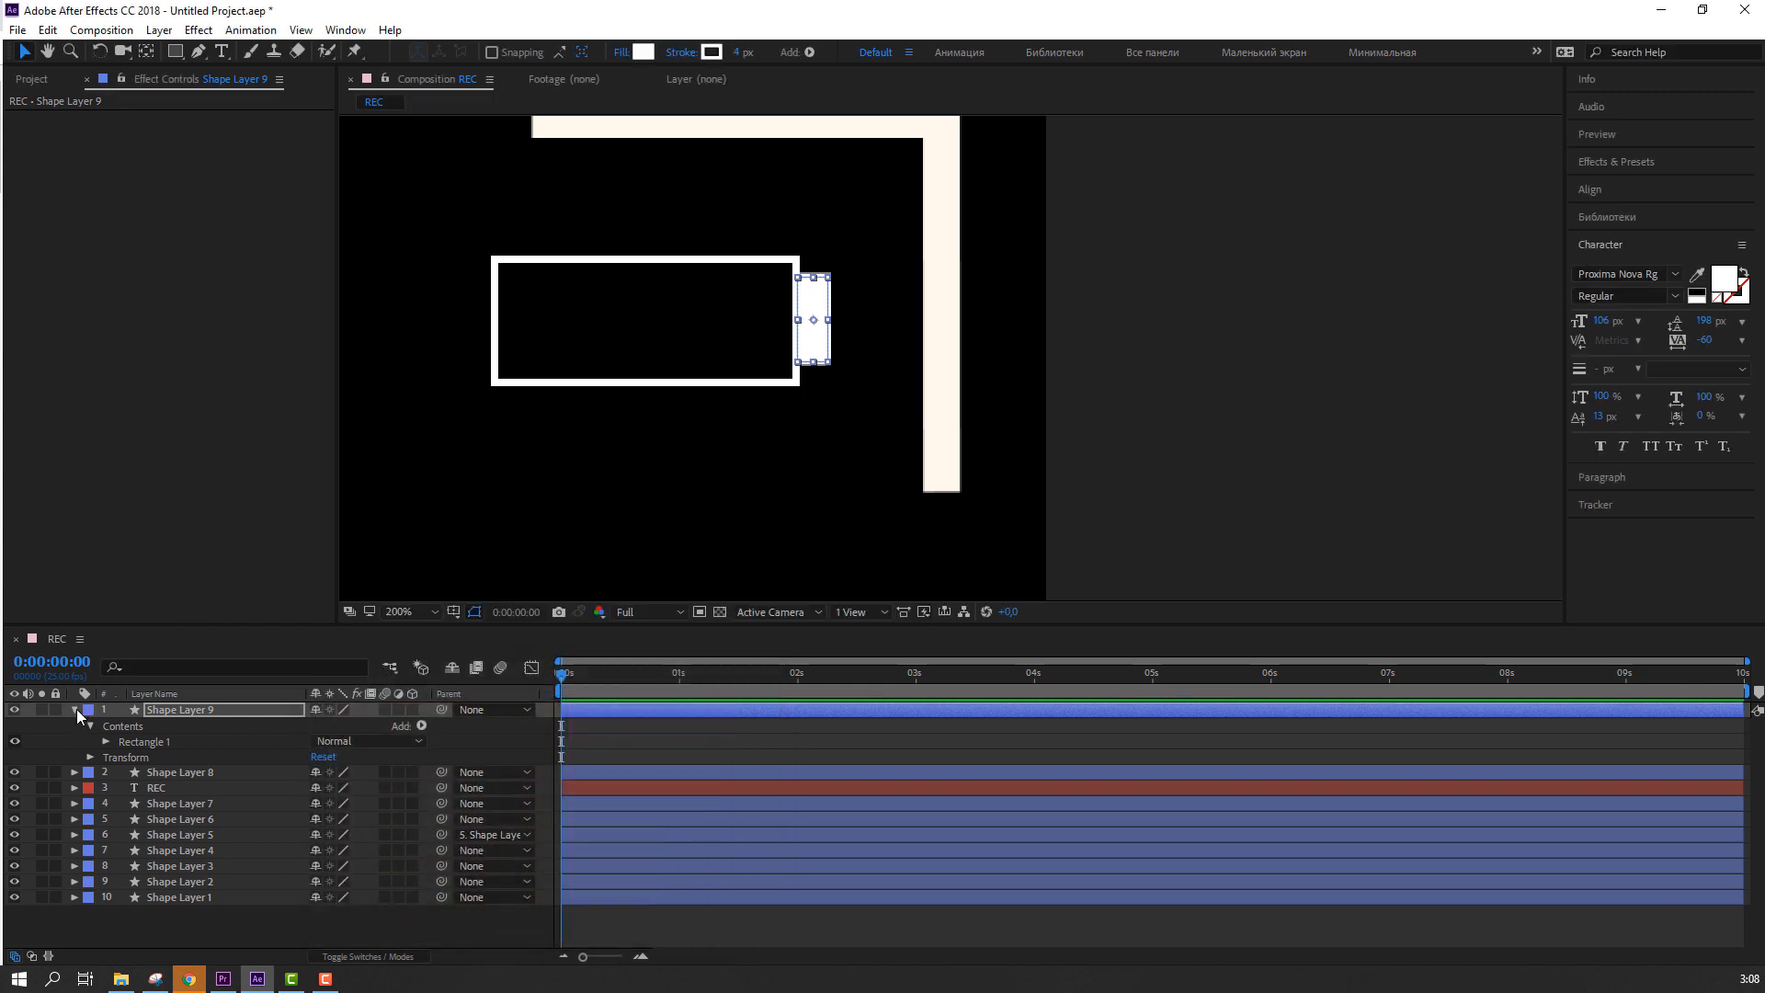
left_click(74, 709)
key("F2")
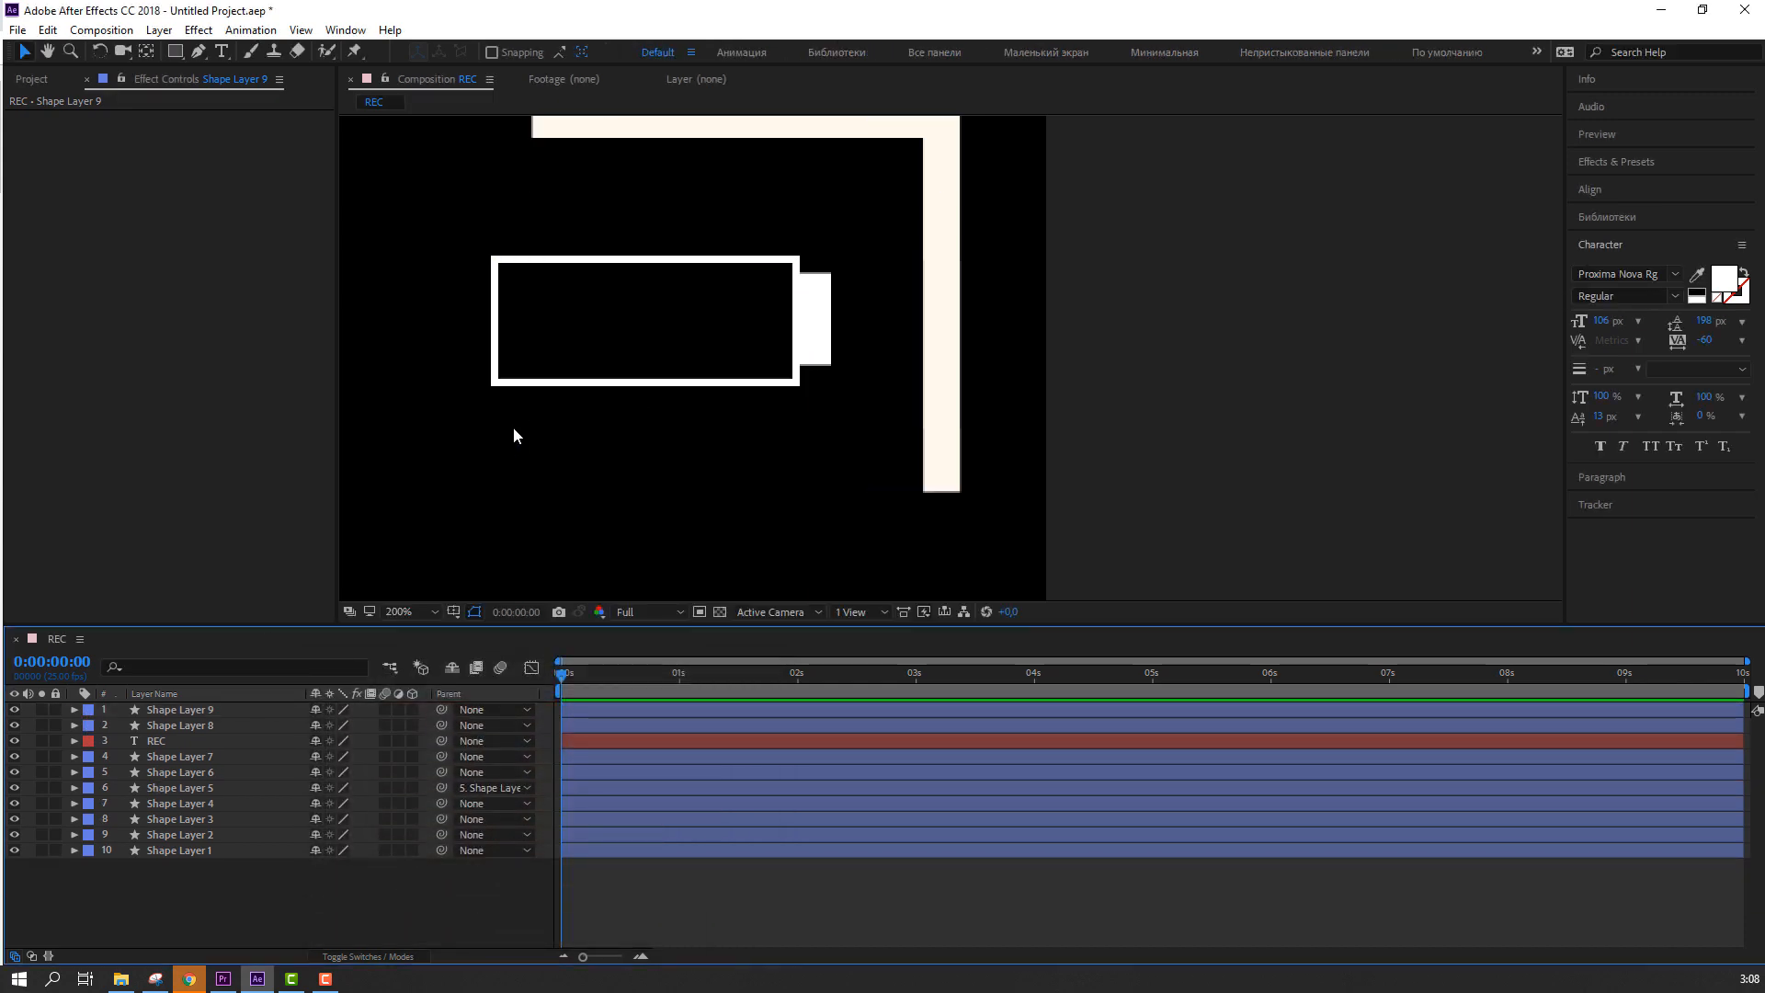
Step: Draw an upright charge bar inside the left end of the battery outline and return to the Selection tool
left_click(178, 52)
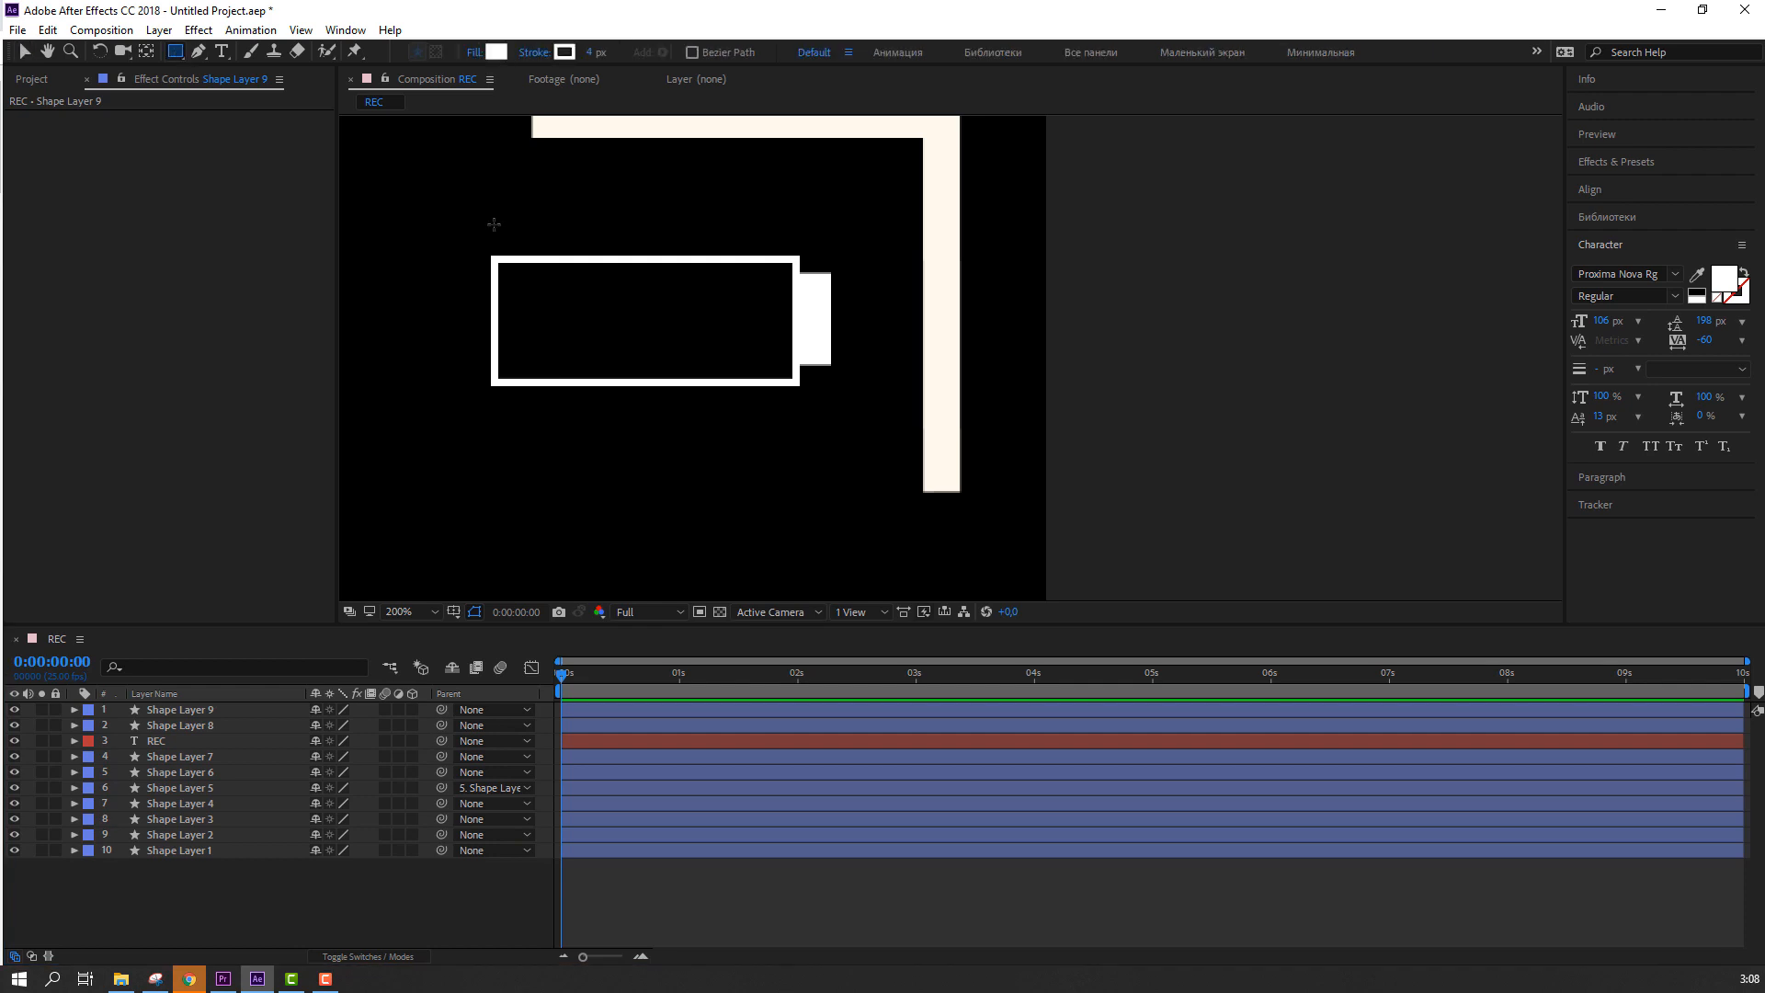
left_click_drag(515, 271, 742, 307)
key("h")
scroll(752, 342, "up", 2)
key("v")
Step: Fill the charge bar with red (FF0000) and set its stroke to None
left_click(650, 53)
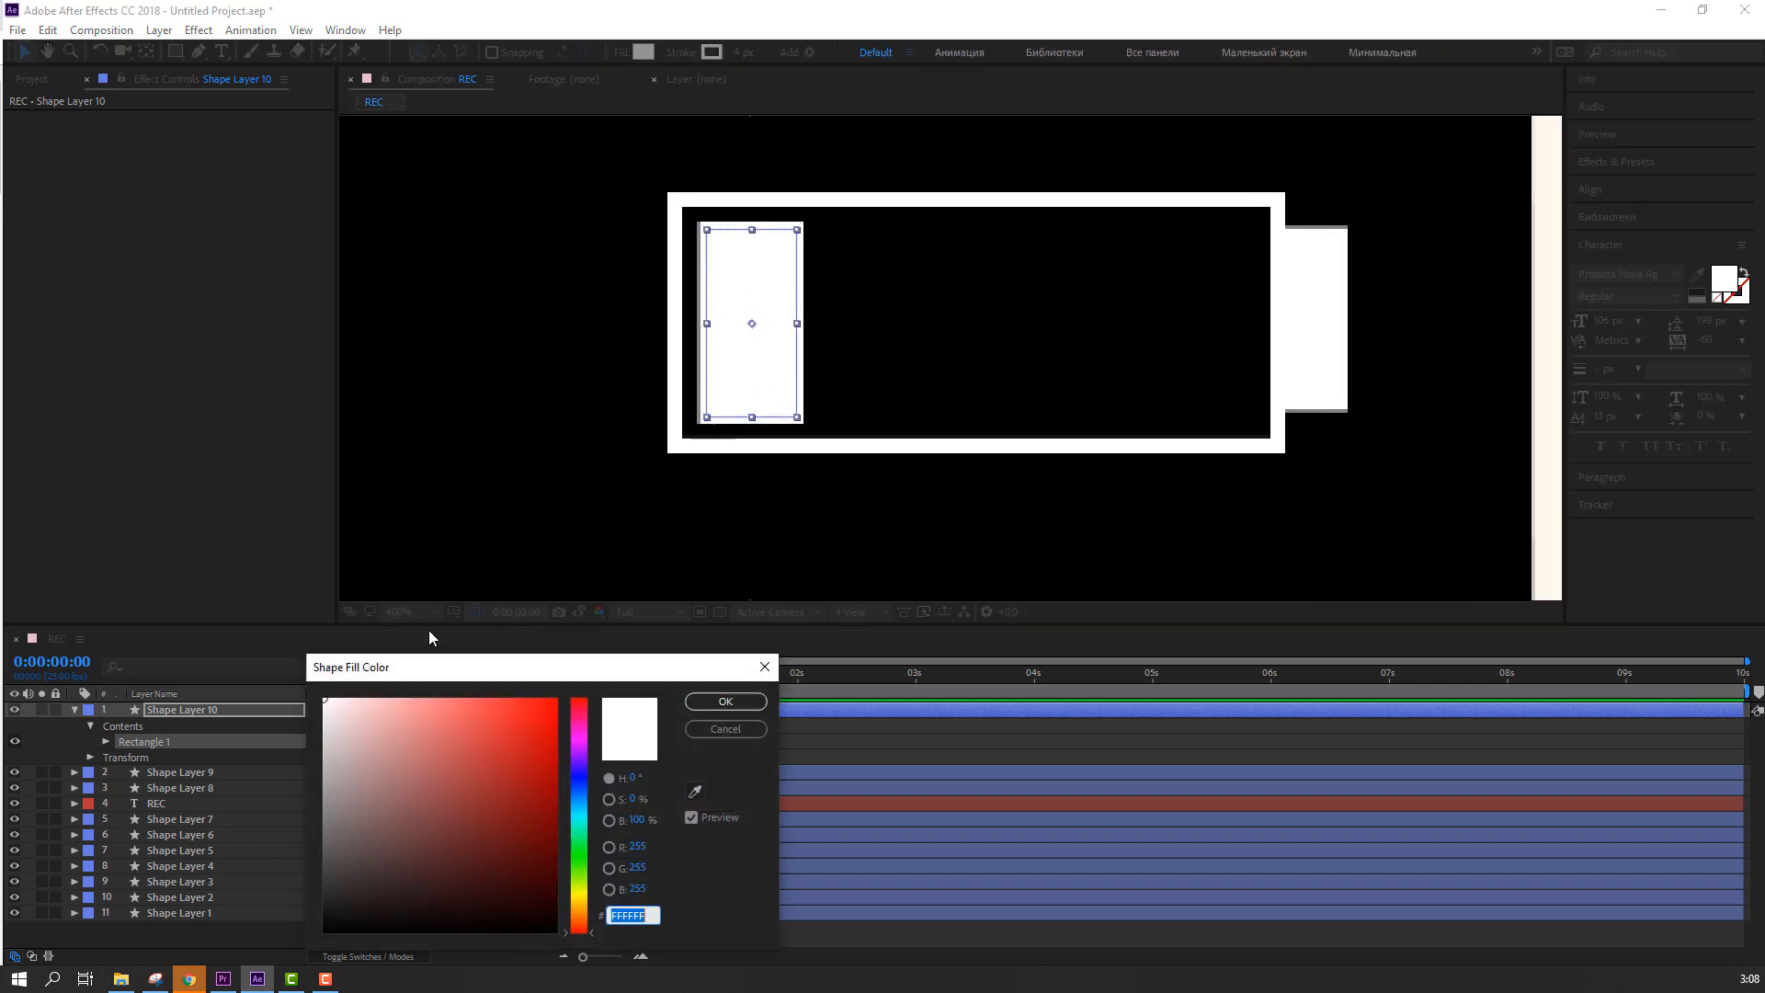
left_click_drag(381, 730, 280, 683)
left_click_drag(409, 721, 579, 695)
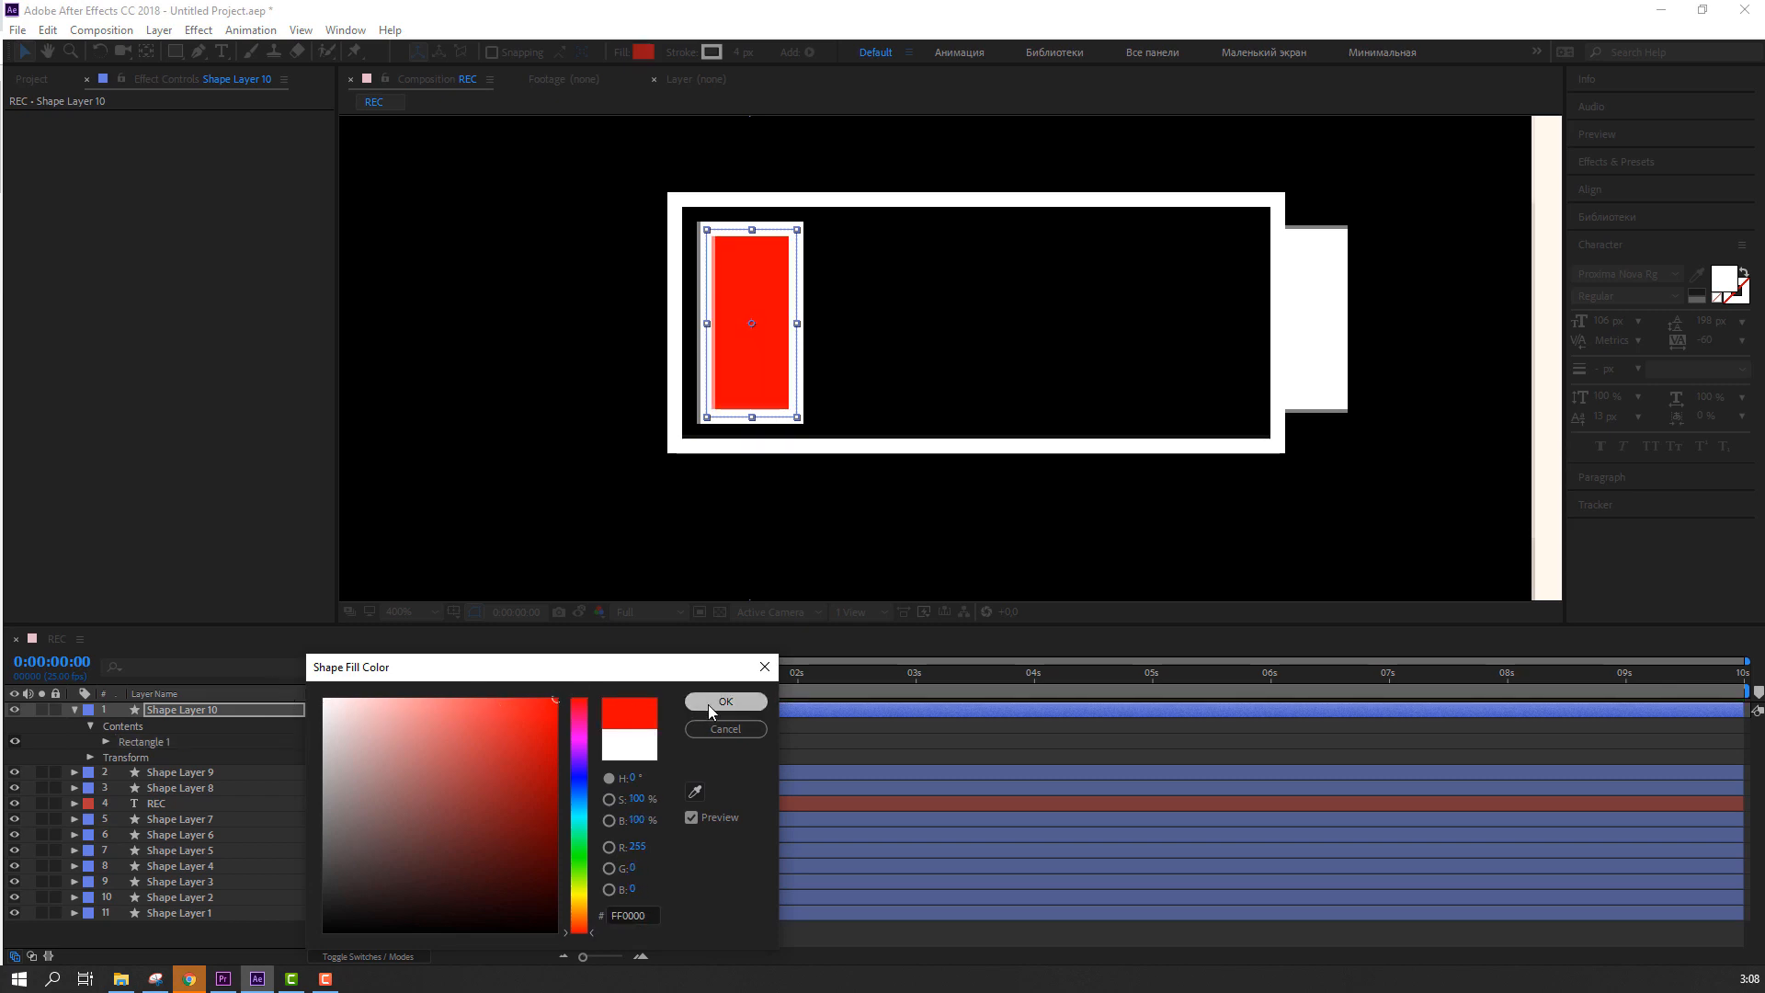
left_click(710, 703)
left_click(681, 53)
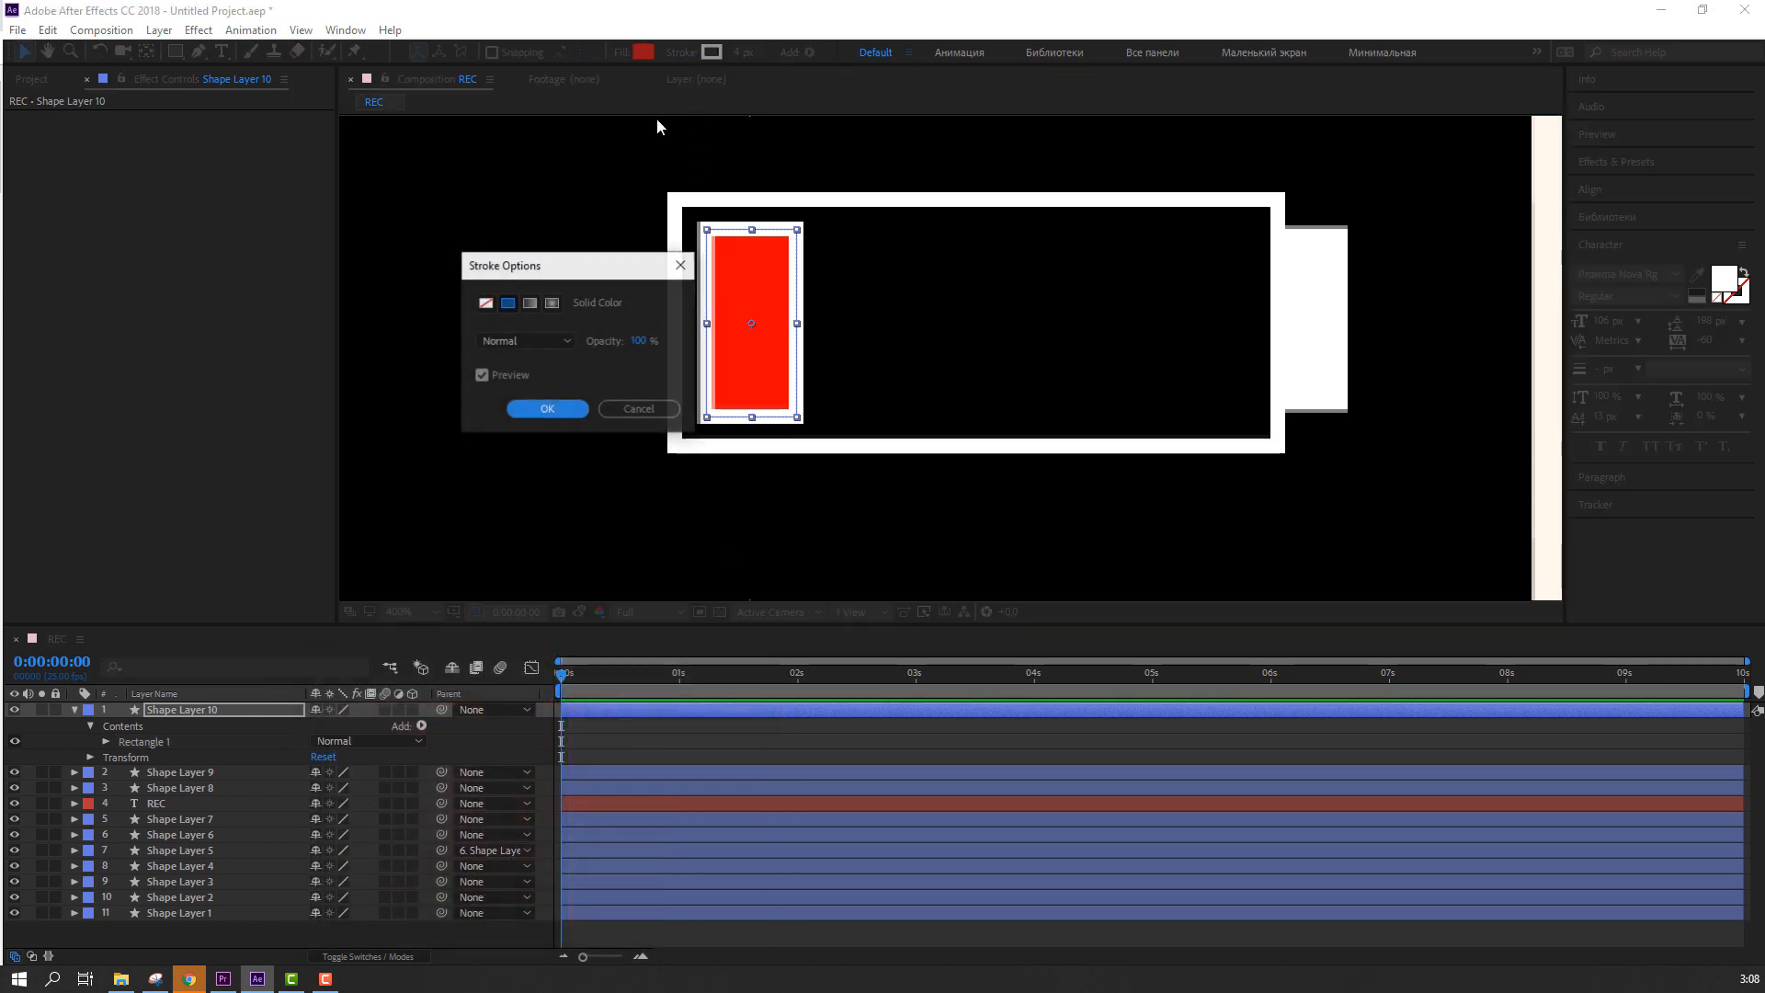
left_click(485, 302)
left_click(565, 416)
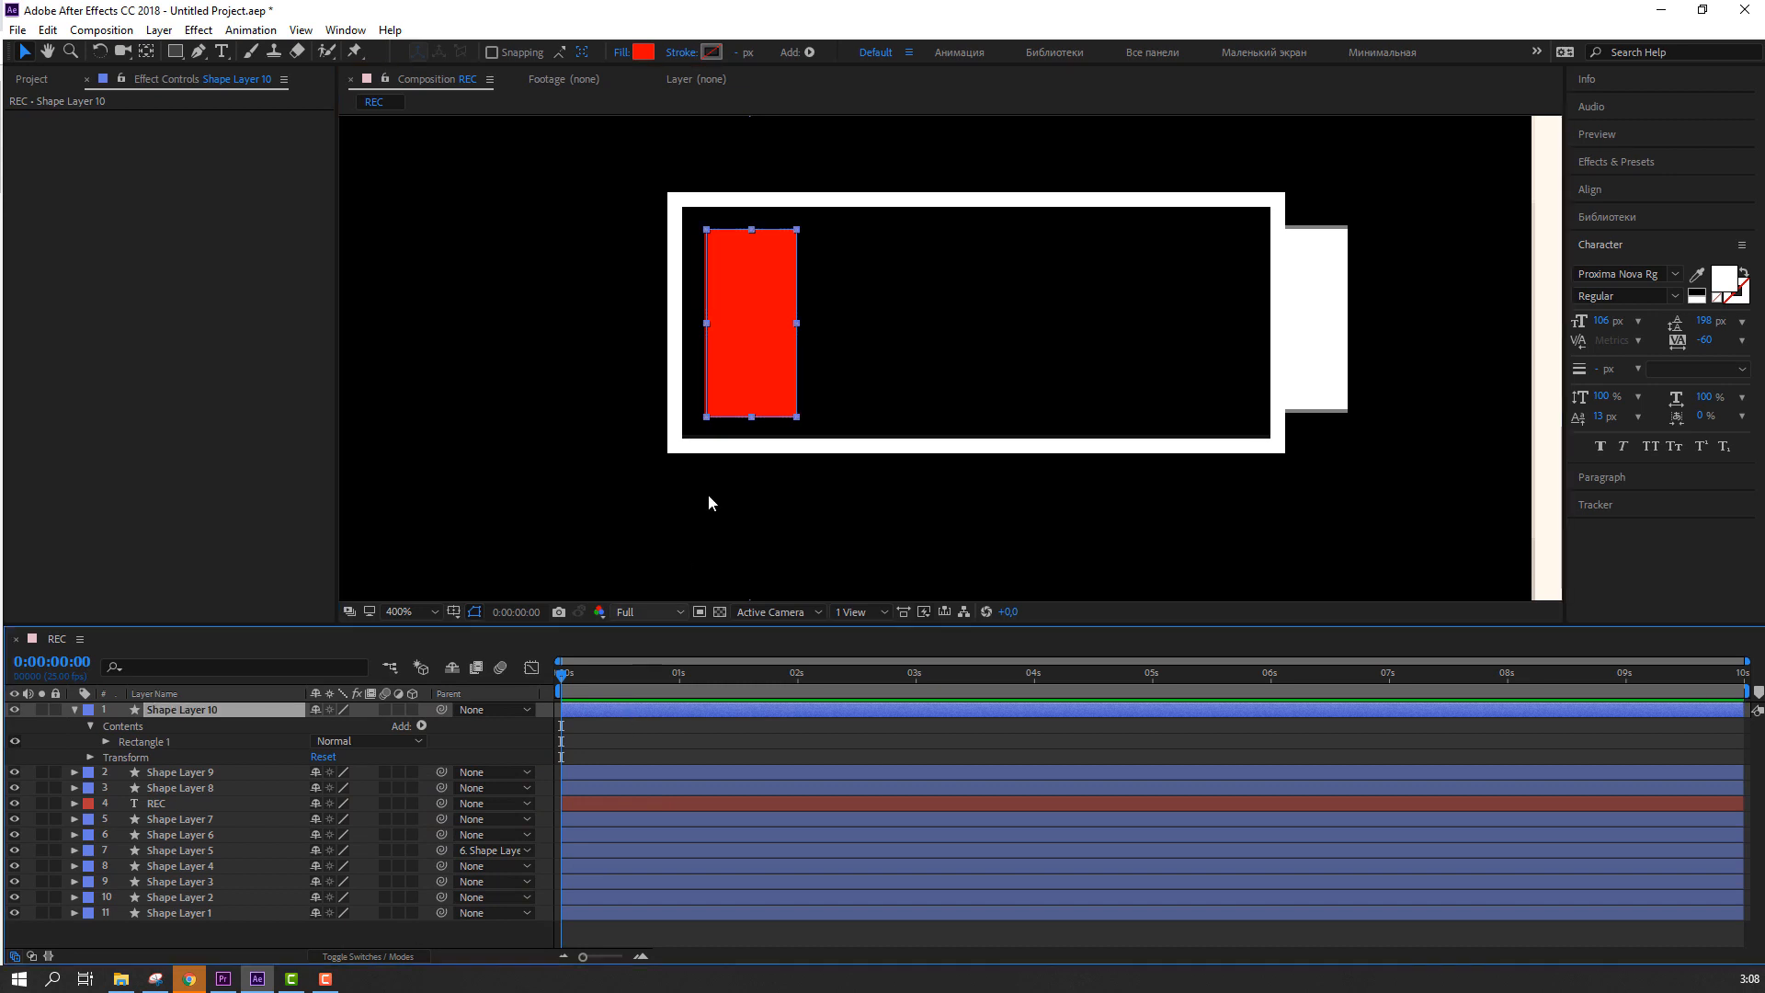
Step: Reveal the red charge bar layer's opacity, set it to 0%, and add an opacity keyframe at the composition's start
scroll(719, 474, "down", 4)
left_click(853, 421)
scroll(855, 424, "down", 4)
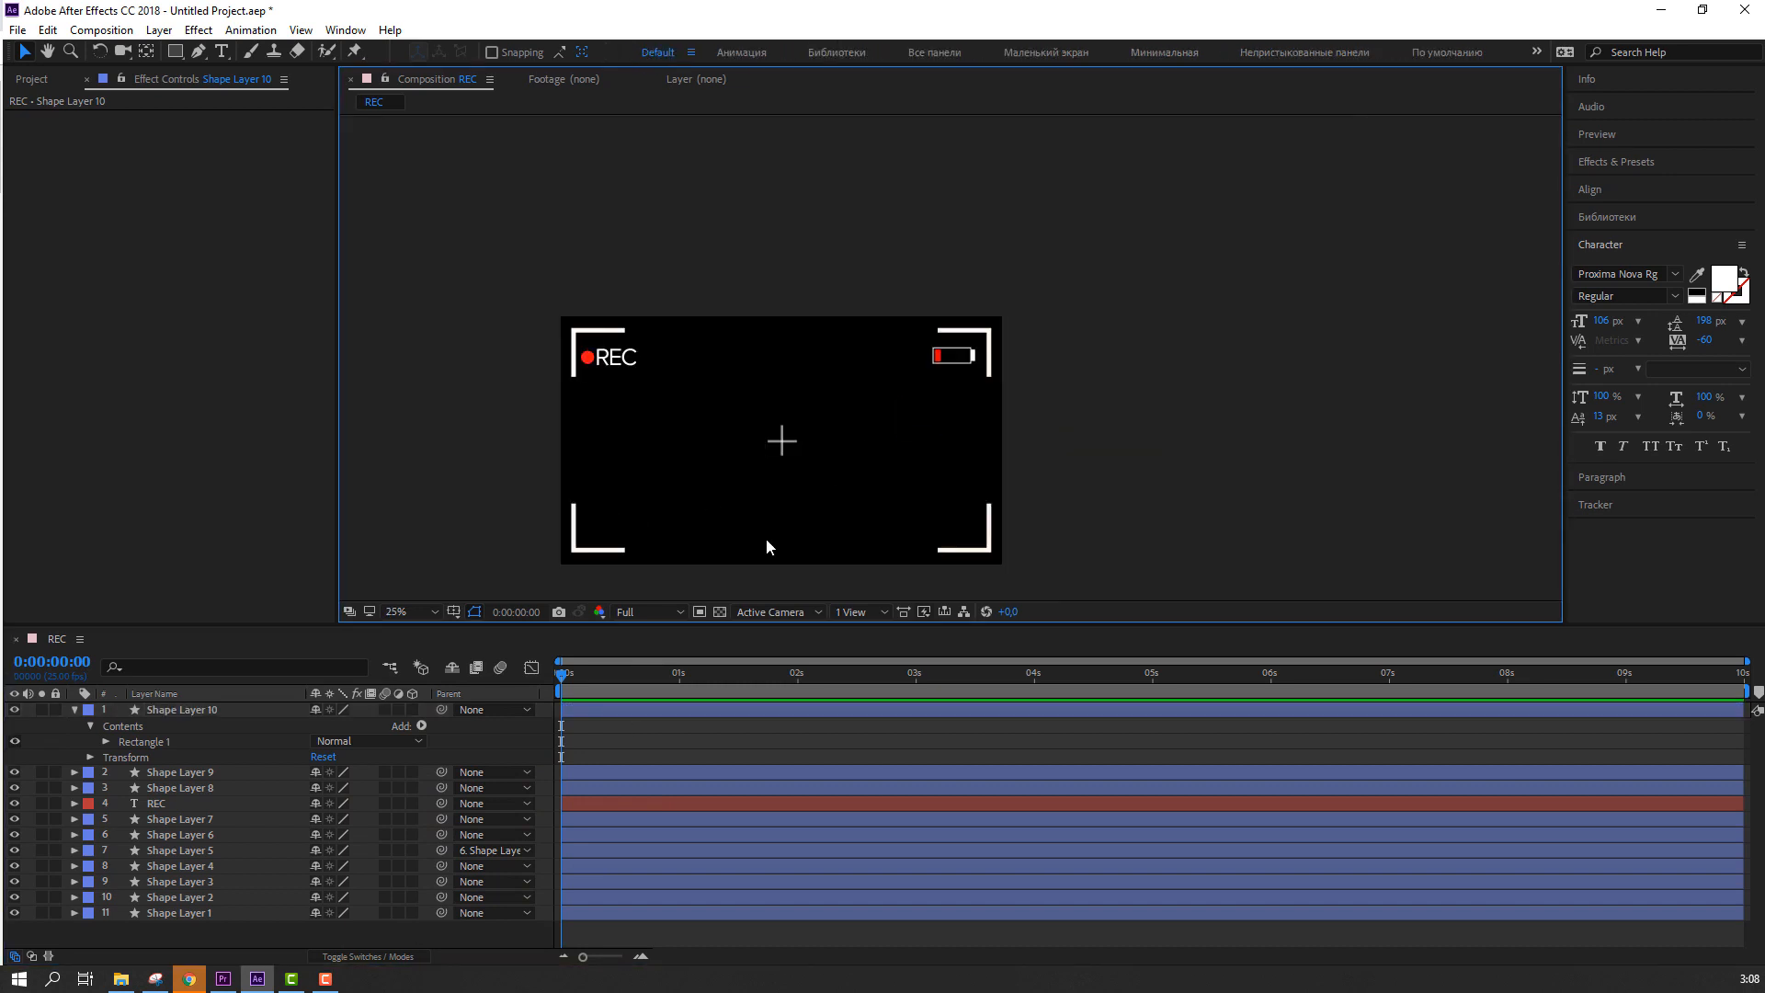
scroll(931, 423, "up", 4)
scroll(914, 428, "up", 2)
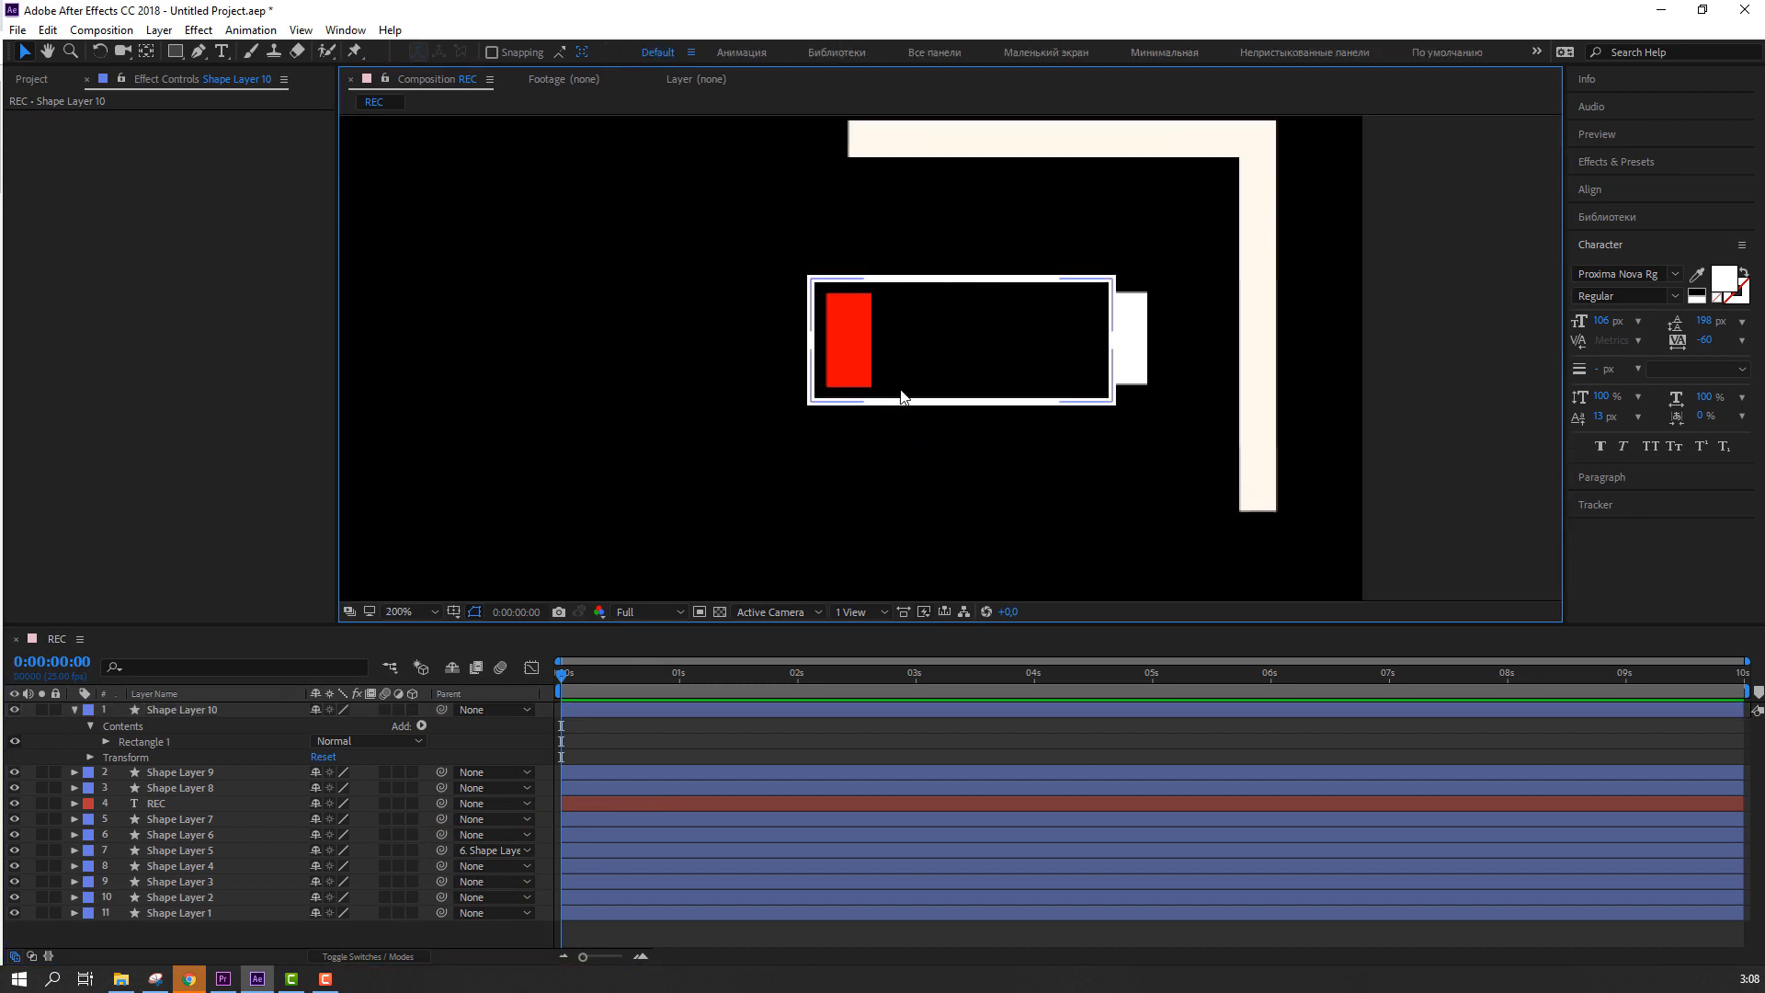
left_click(76, 713)
left_click(188, 710)
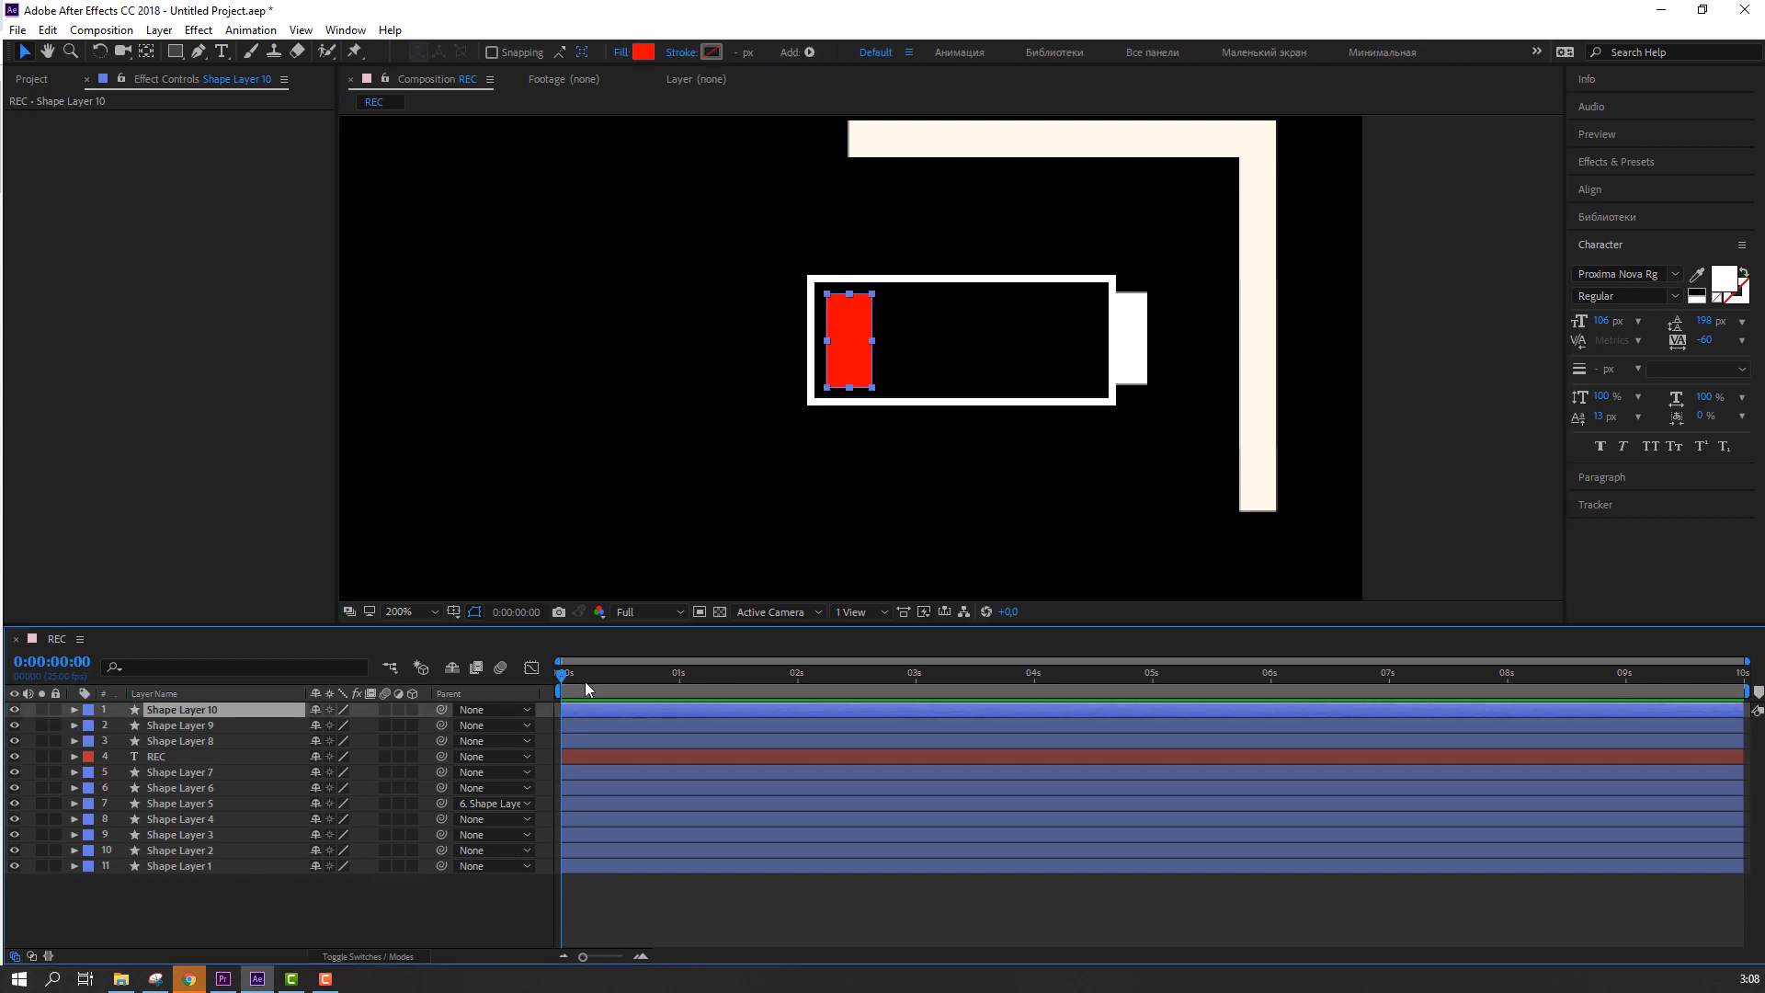
key("t")
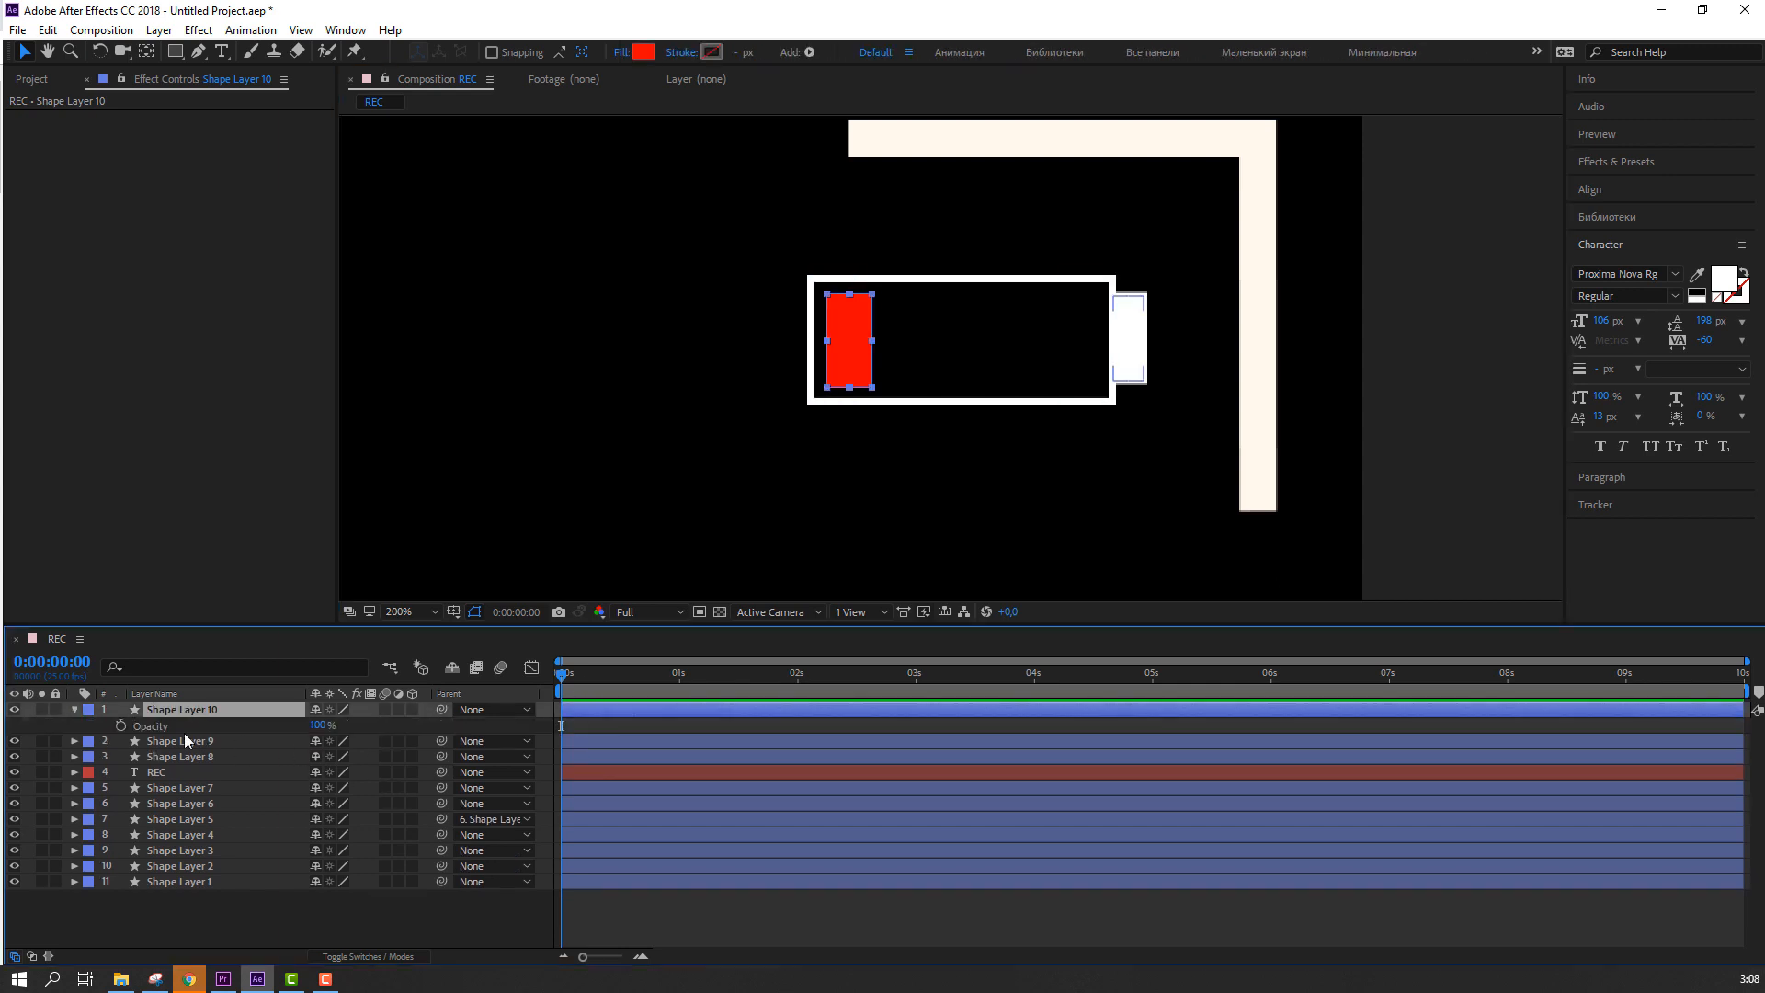
left_click_drag(309, 722, 165, 727)
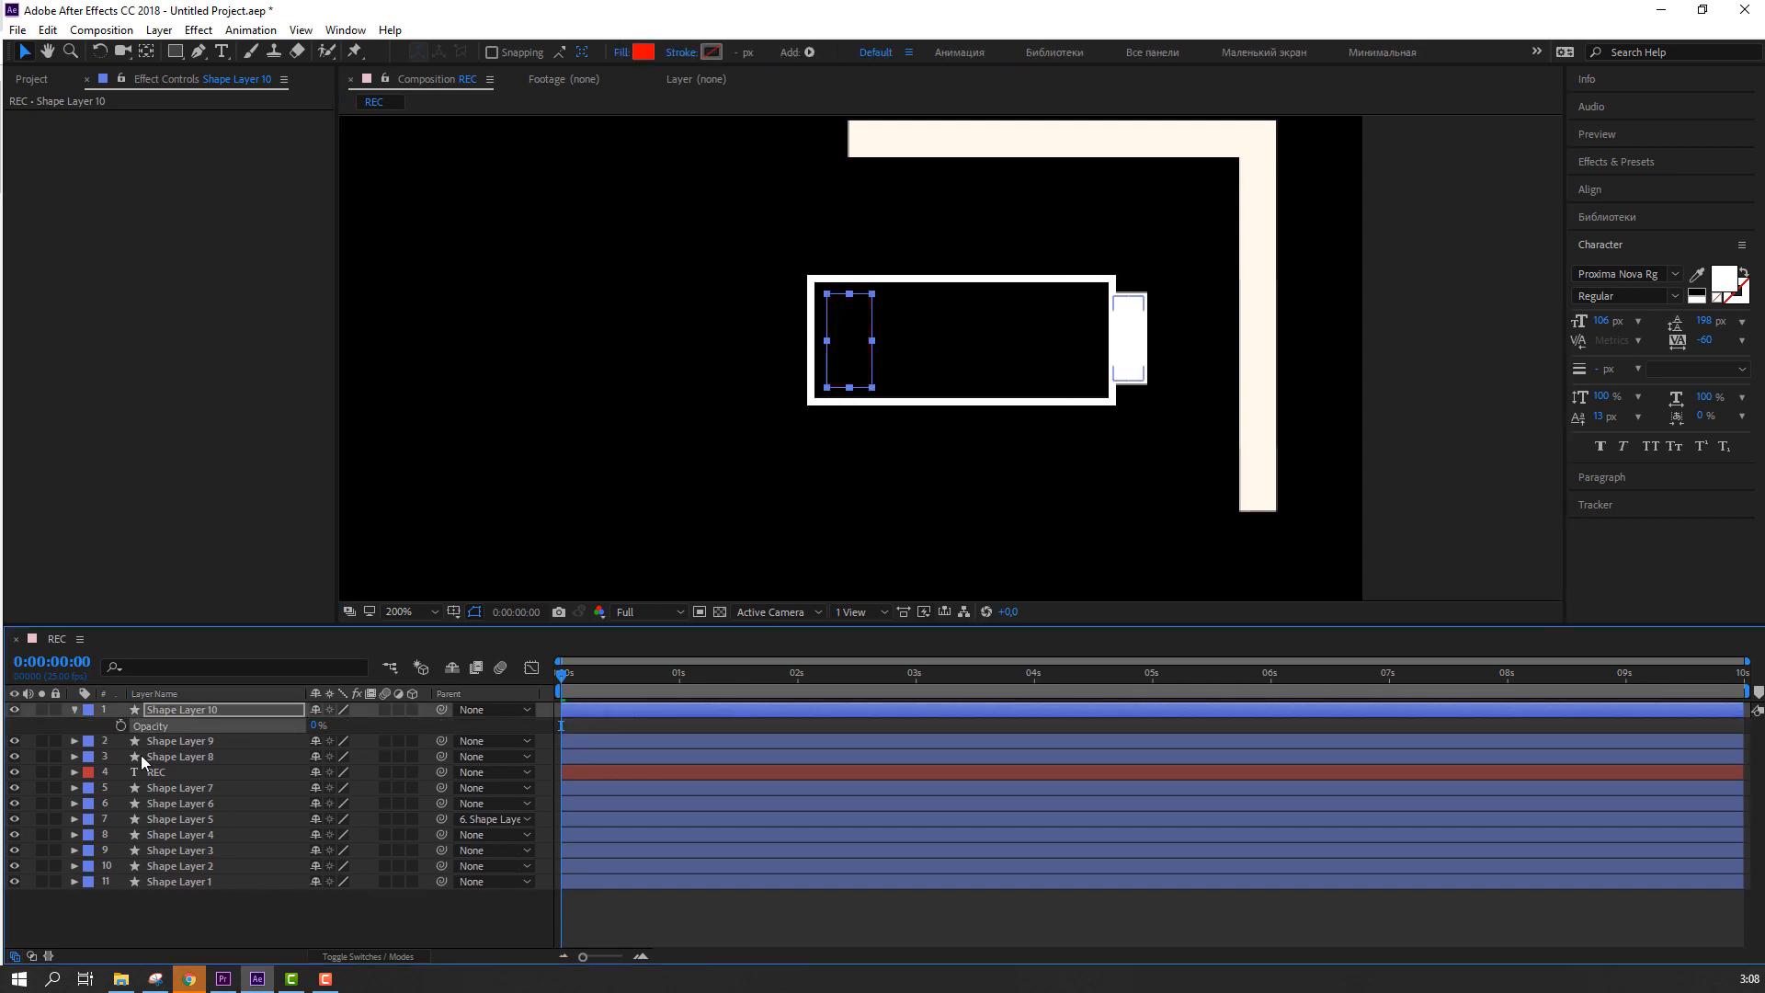
left_click(120, 726)
Step: Keyframe the charge bar's opacity at 100% three frames later, at 0:00:00:03
key("Page_Down")
key("Page_Down")
key("Page_Down")
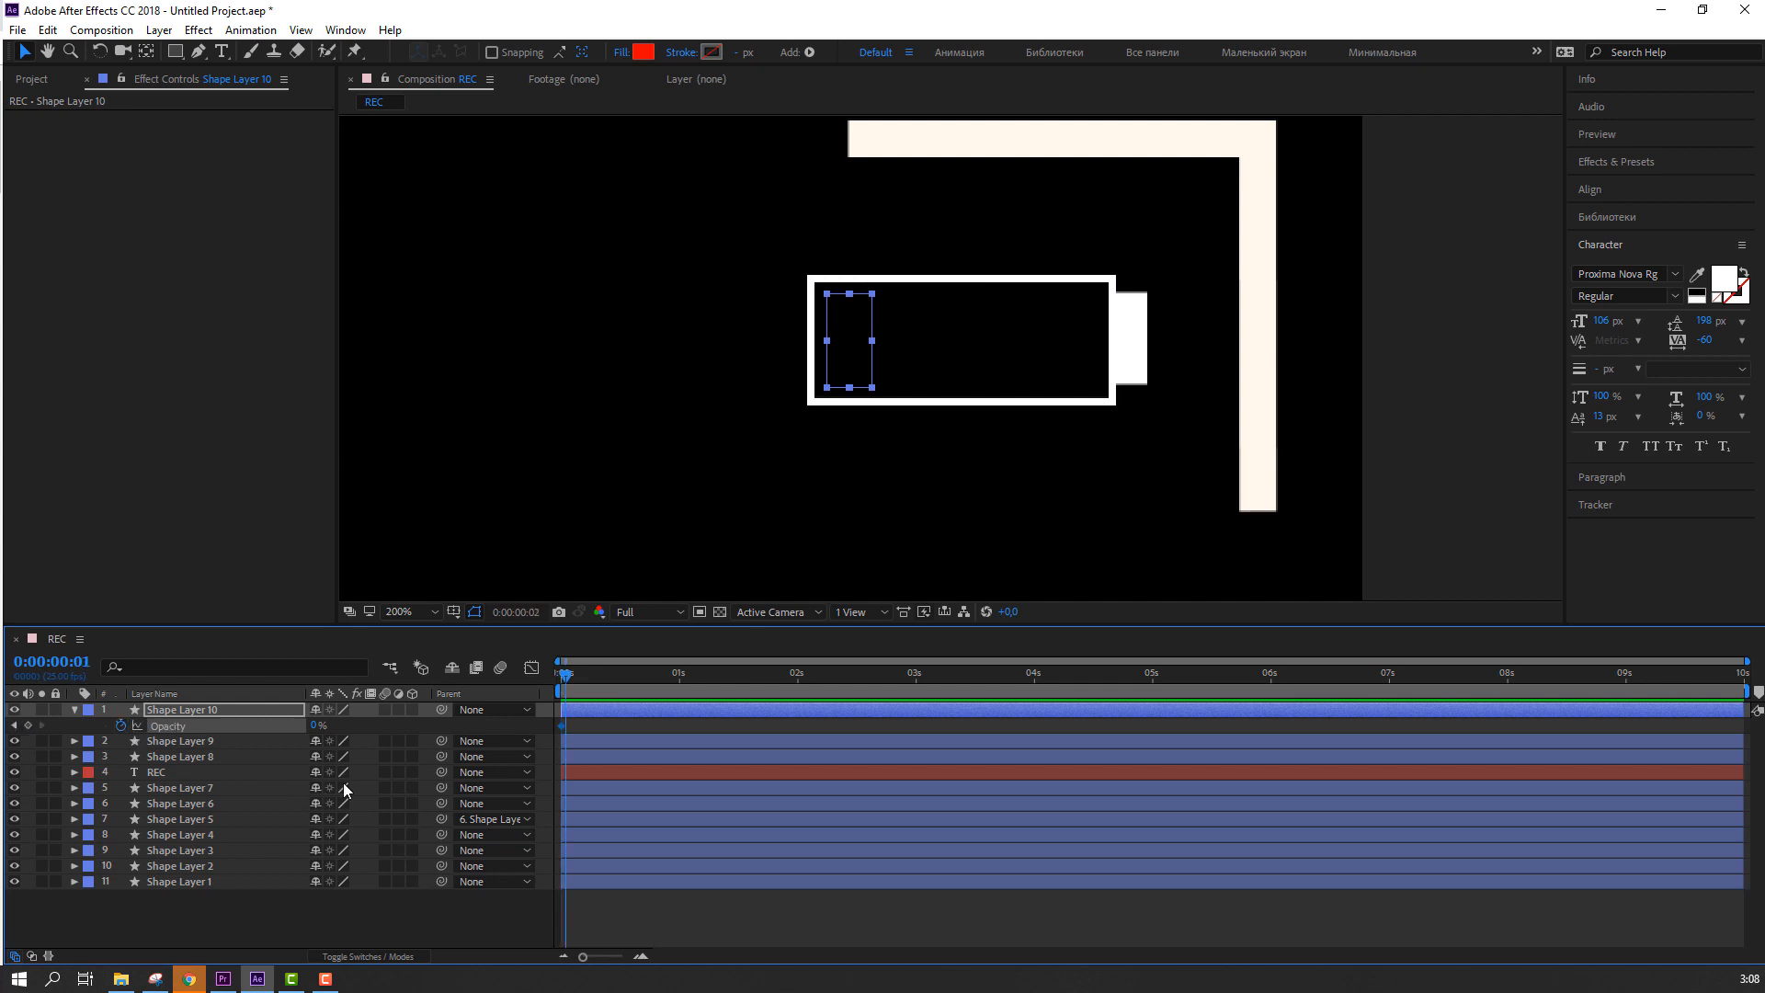
left_click(315, 726)
type("100")
key("Return")
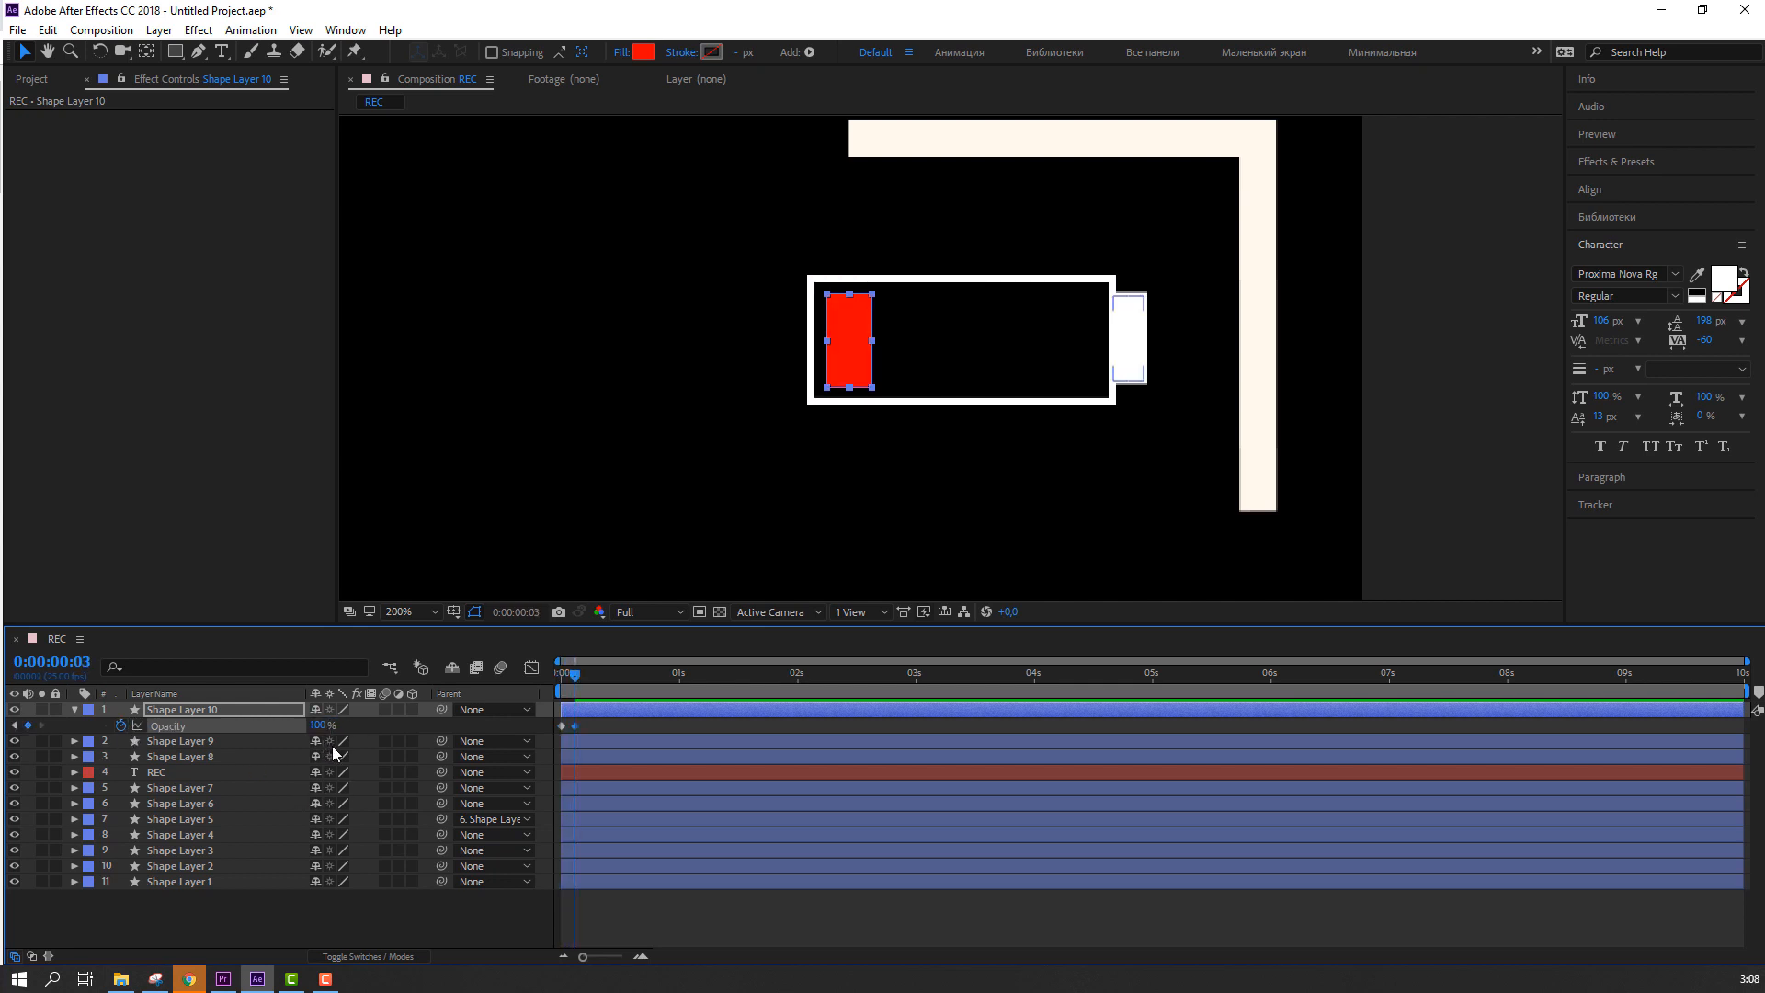
Step: Keyframe the charge bar's opacity at 0% at 0:00:00:06
key("Page_Down")
key("Page_Down")
key("Page_Down")
left_click(313, 727)
type("0")
key("Return")
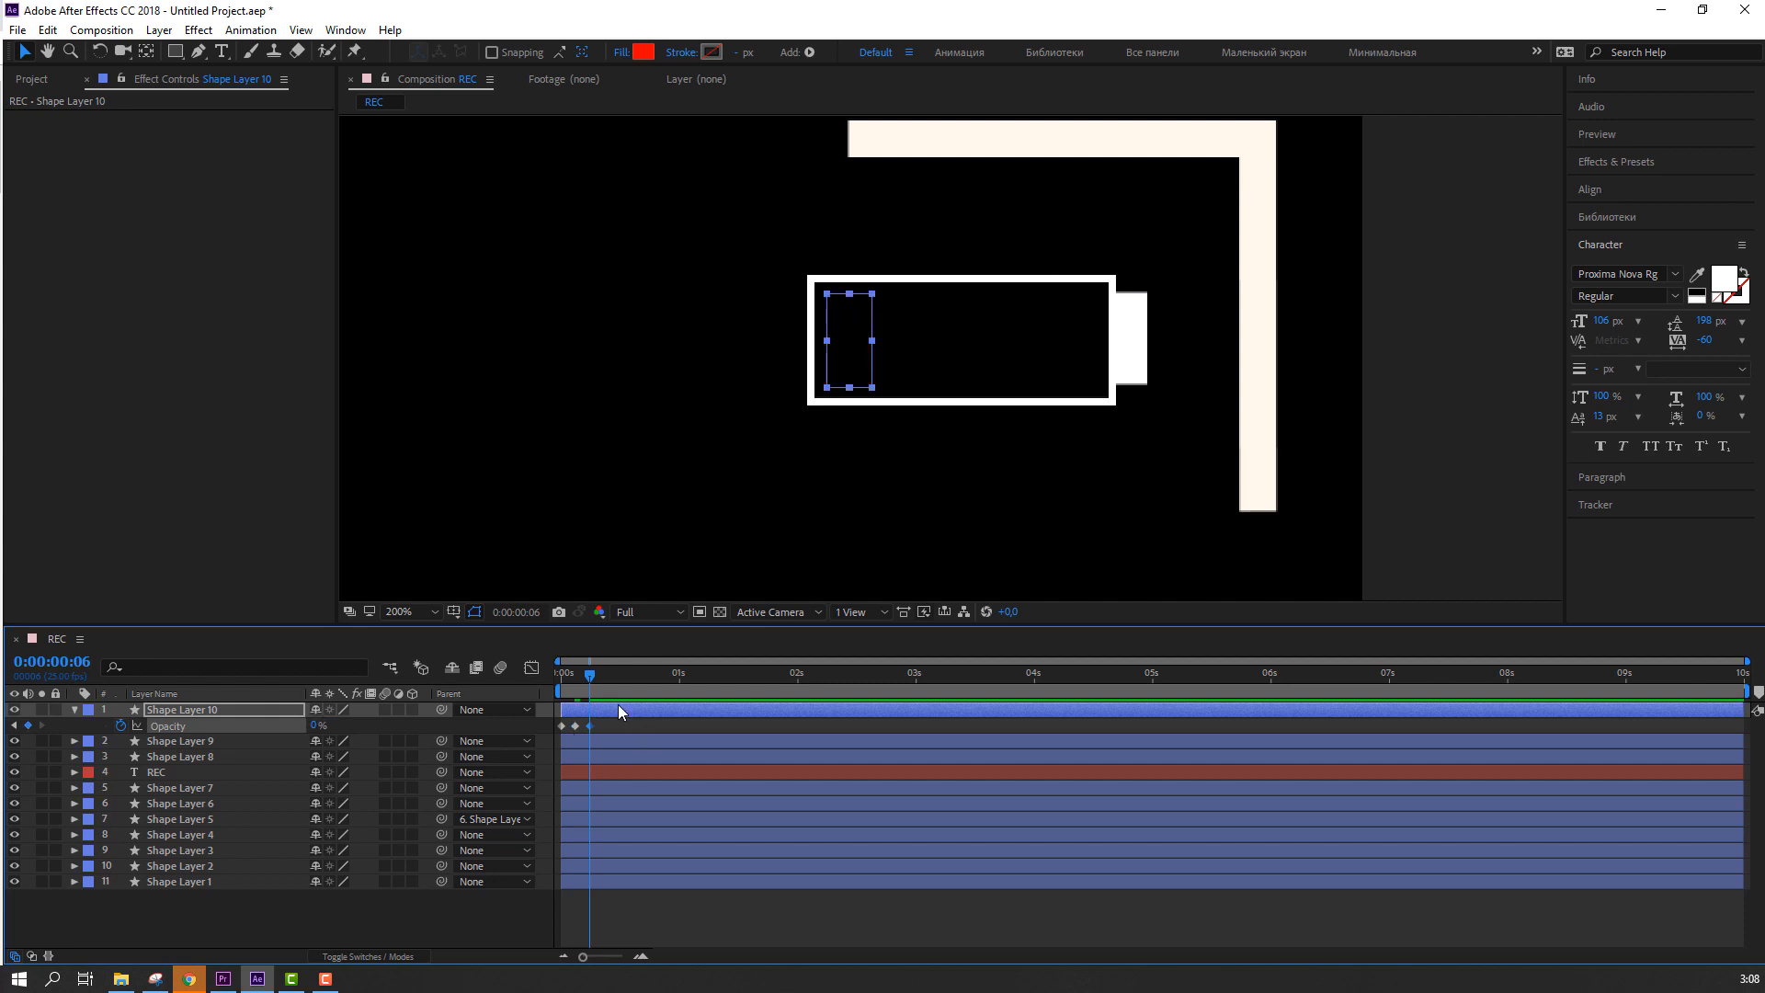
Step: End the work area at the 0:00:00:06 keyframe and preview the charge bar's blink
key("n")
left_click(639, 731)
key("space")
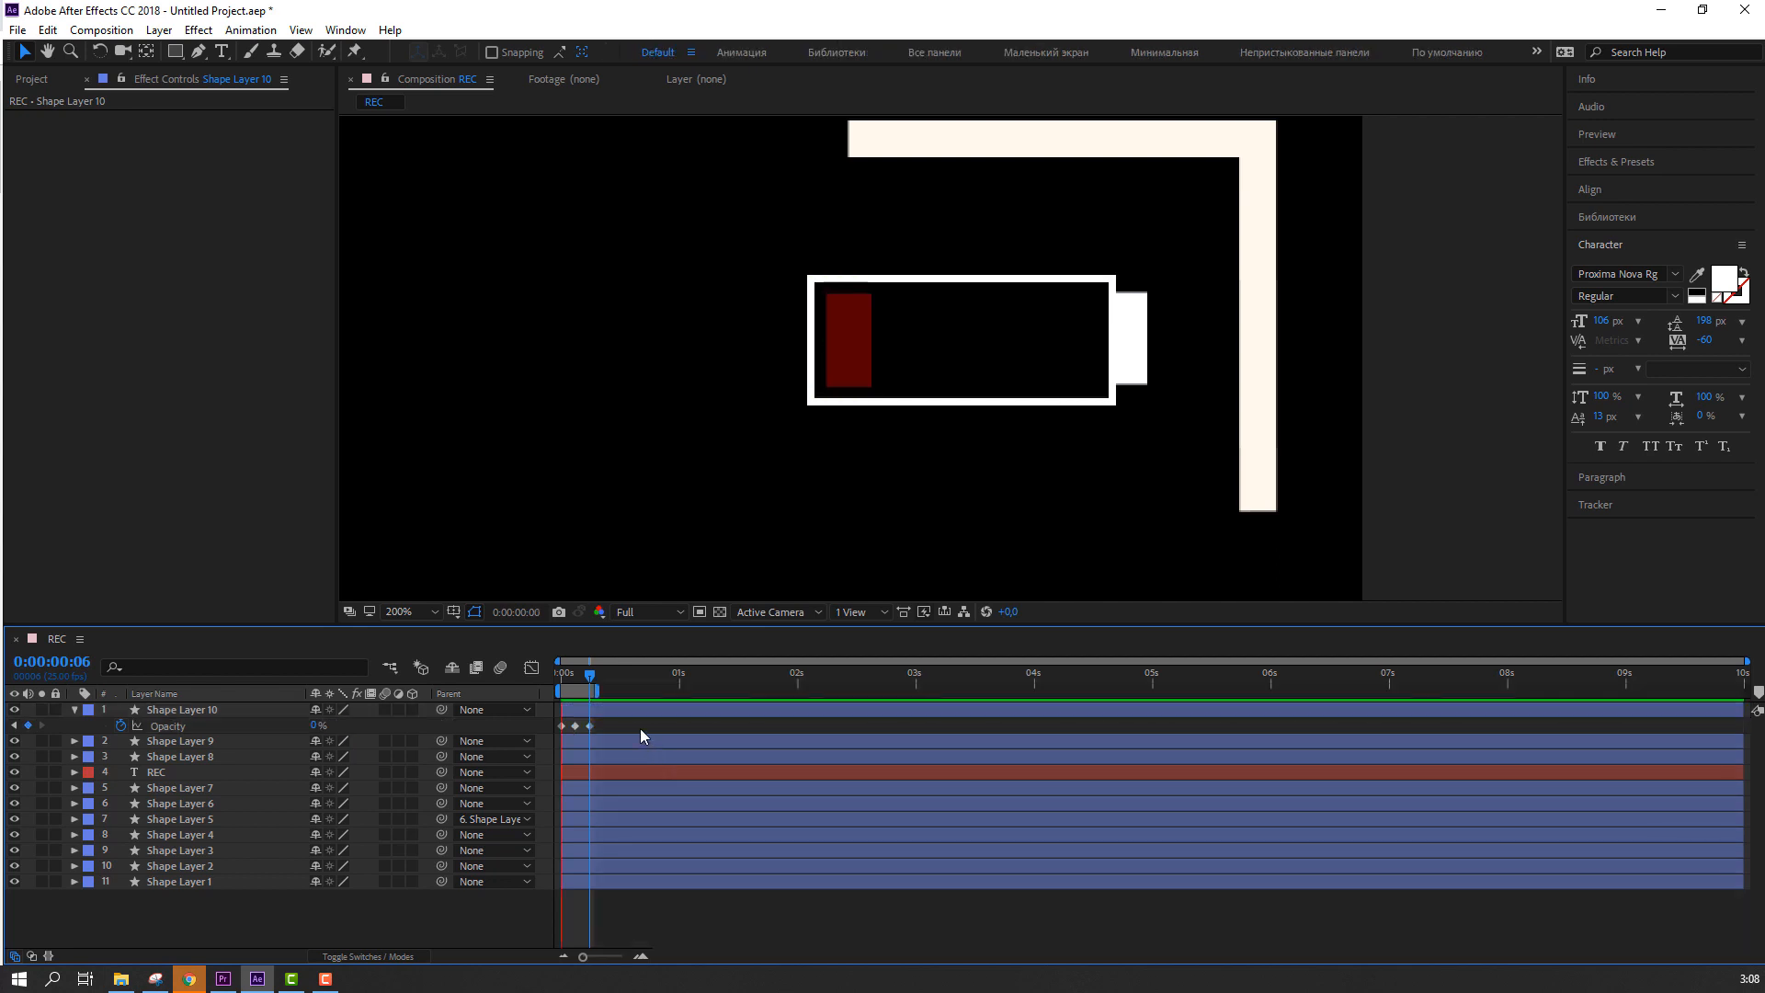
Step: Stretch the charge bar's three opacity keyframes evenly to about frame 16, and extend the work area to the last one for a preview
left_click(590, 727)
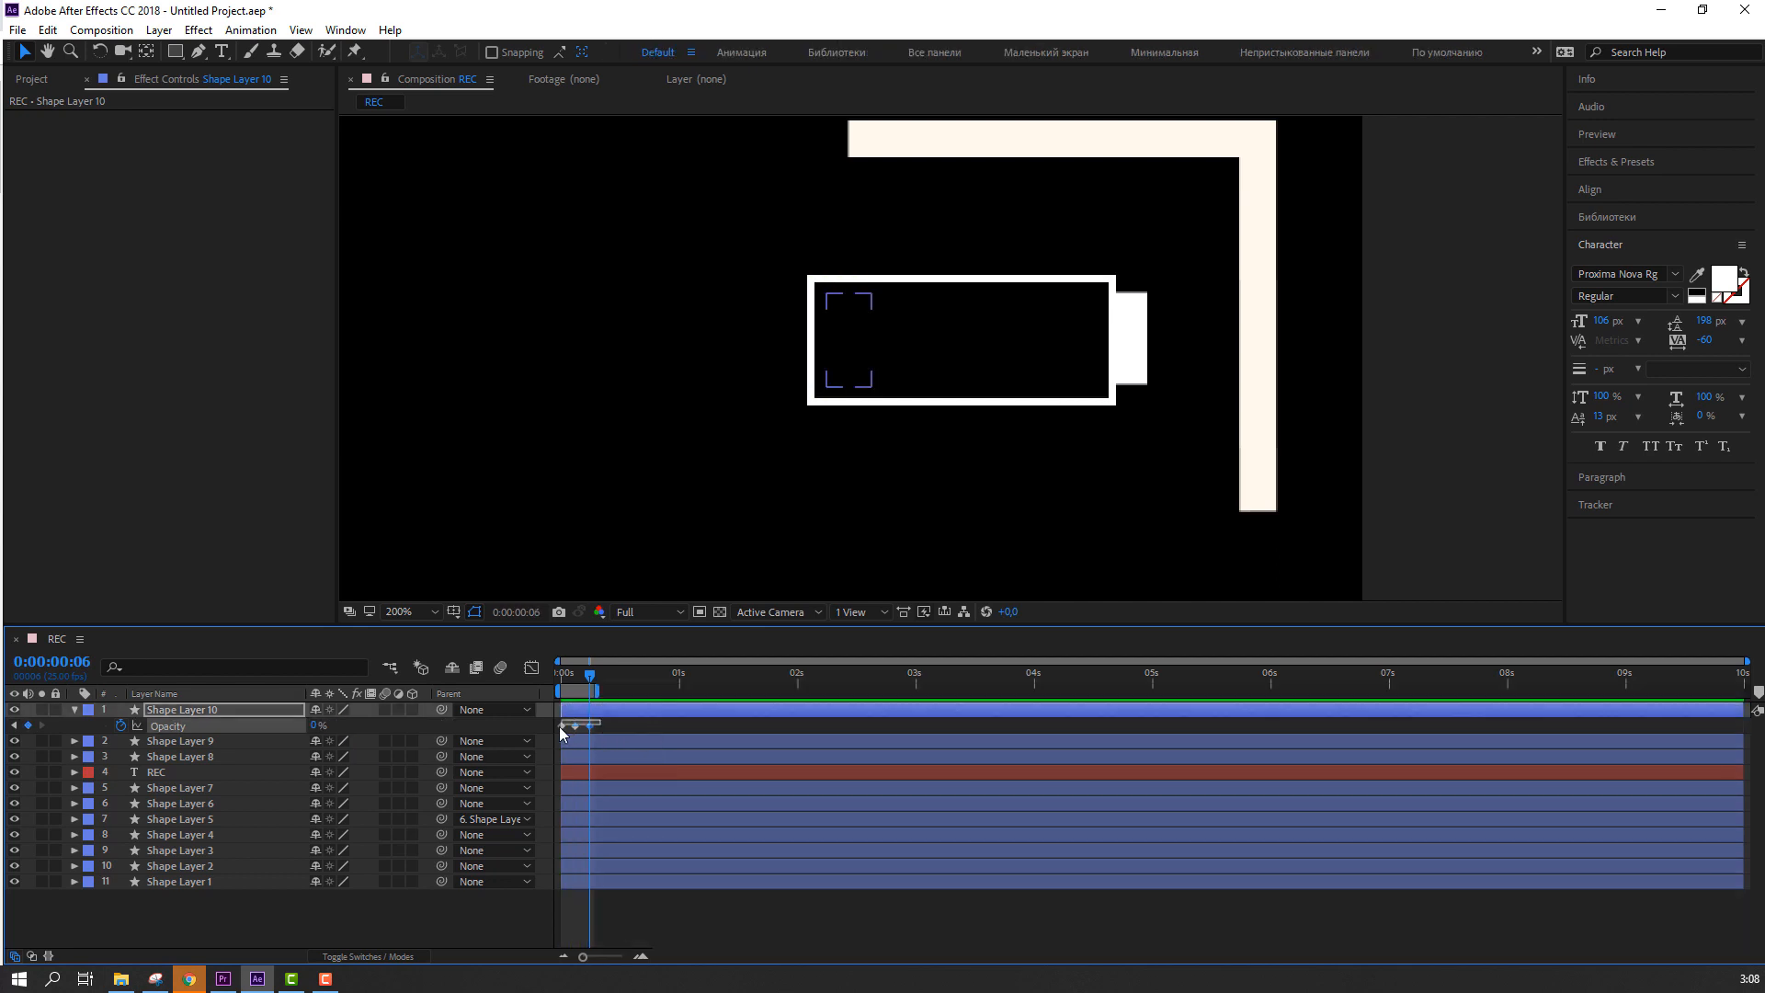
left_click(642, 726)
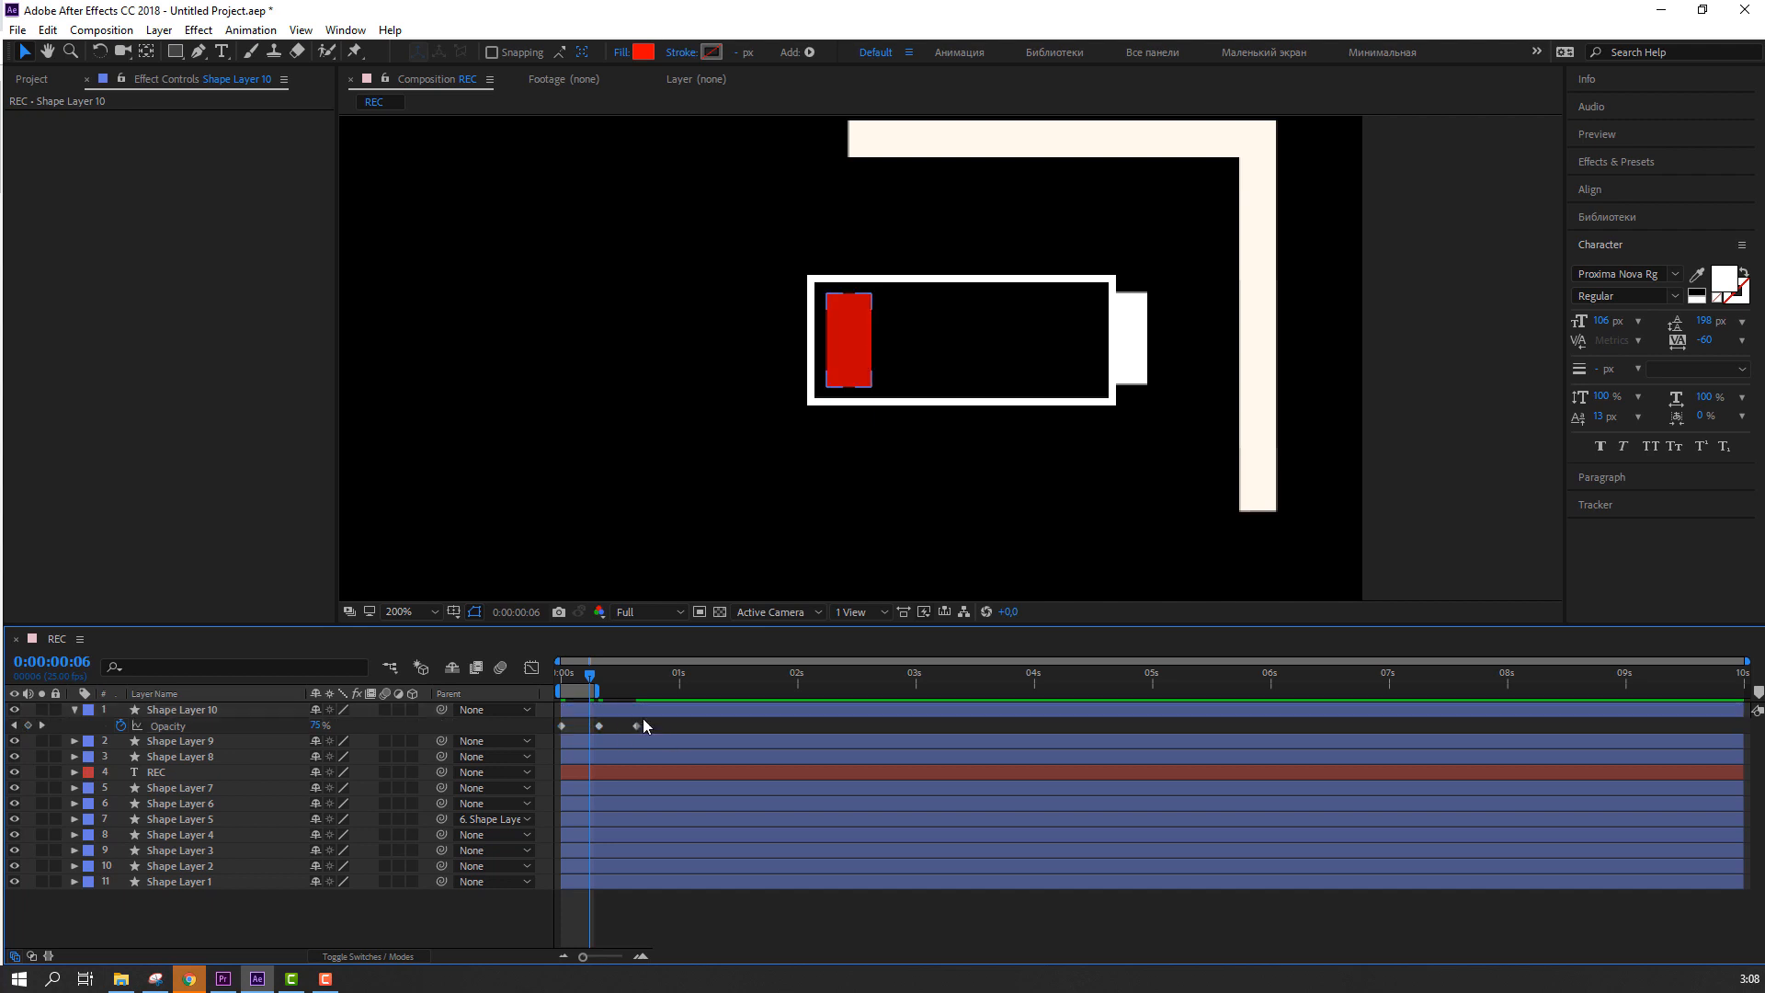
left_click_drag(628, 689, 649, 689)
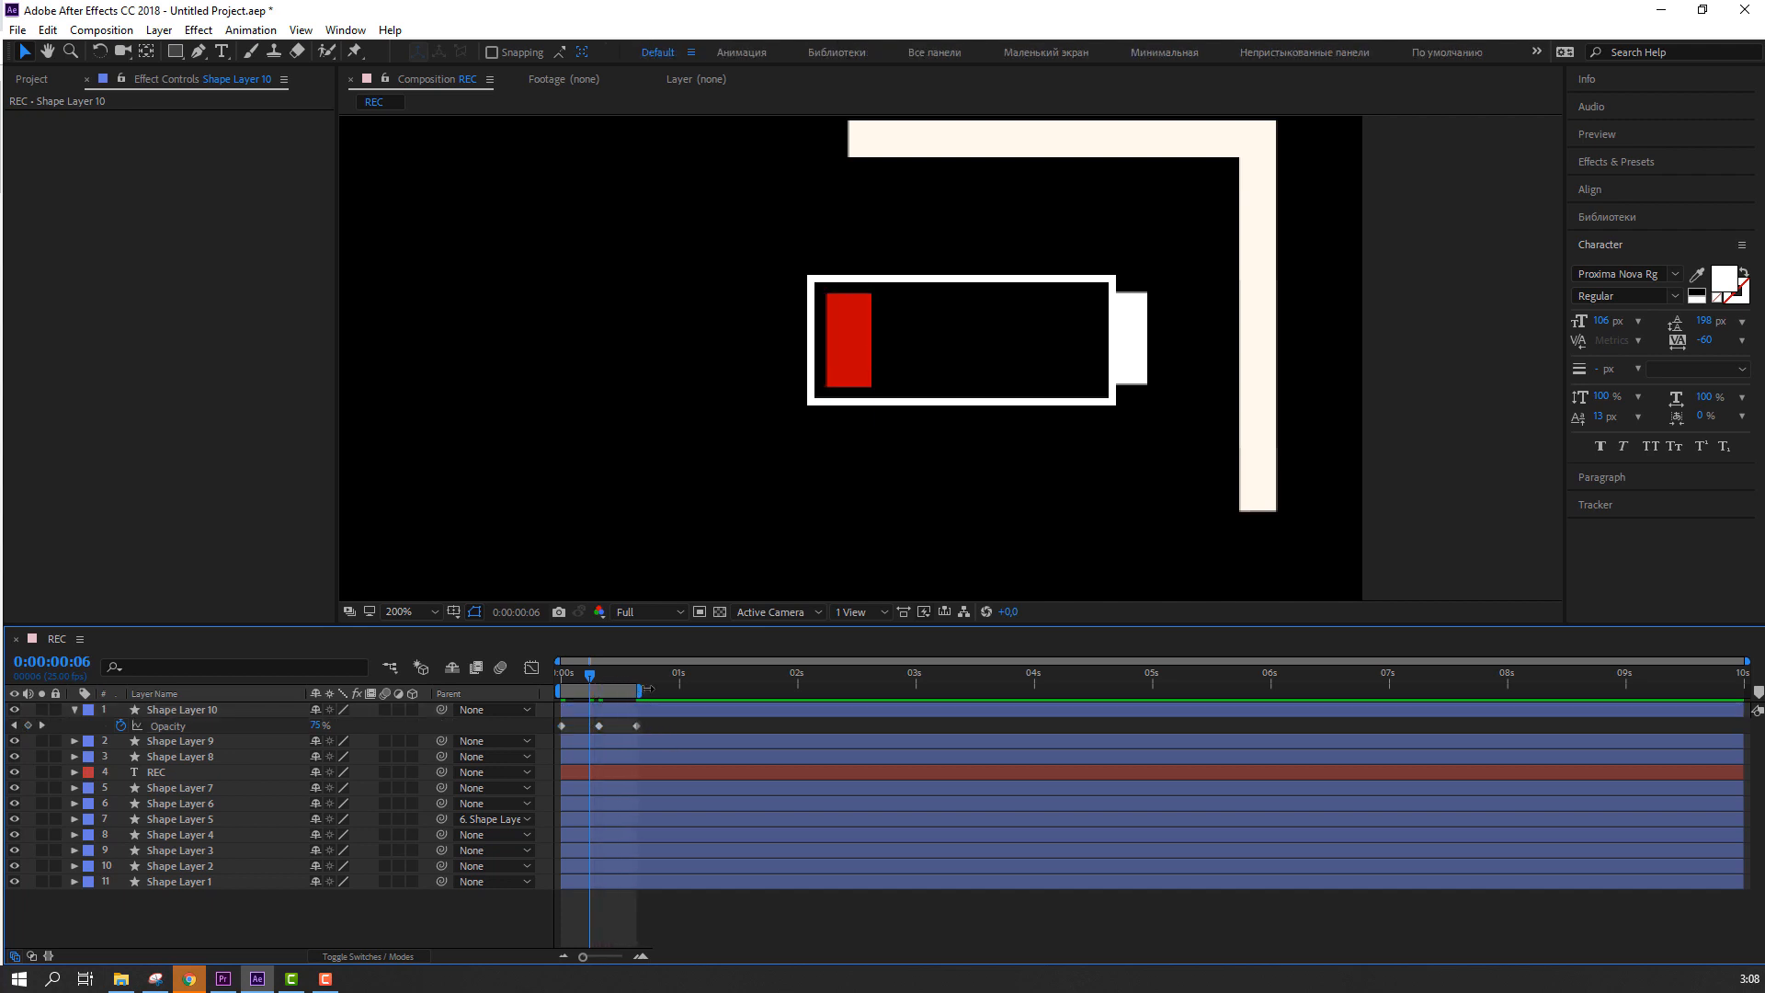
key("space")
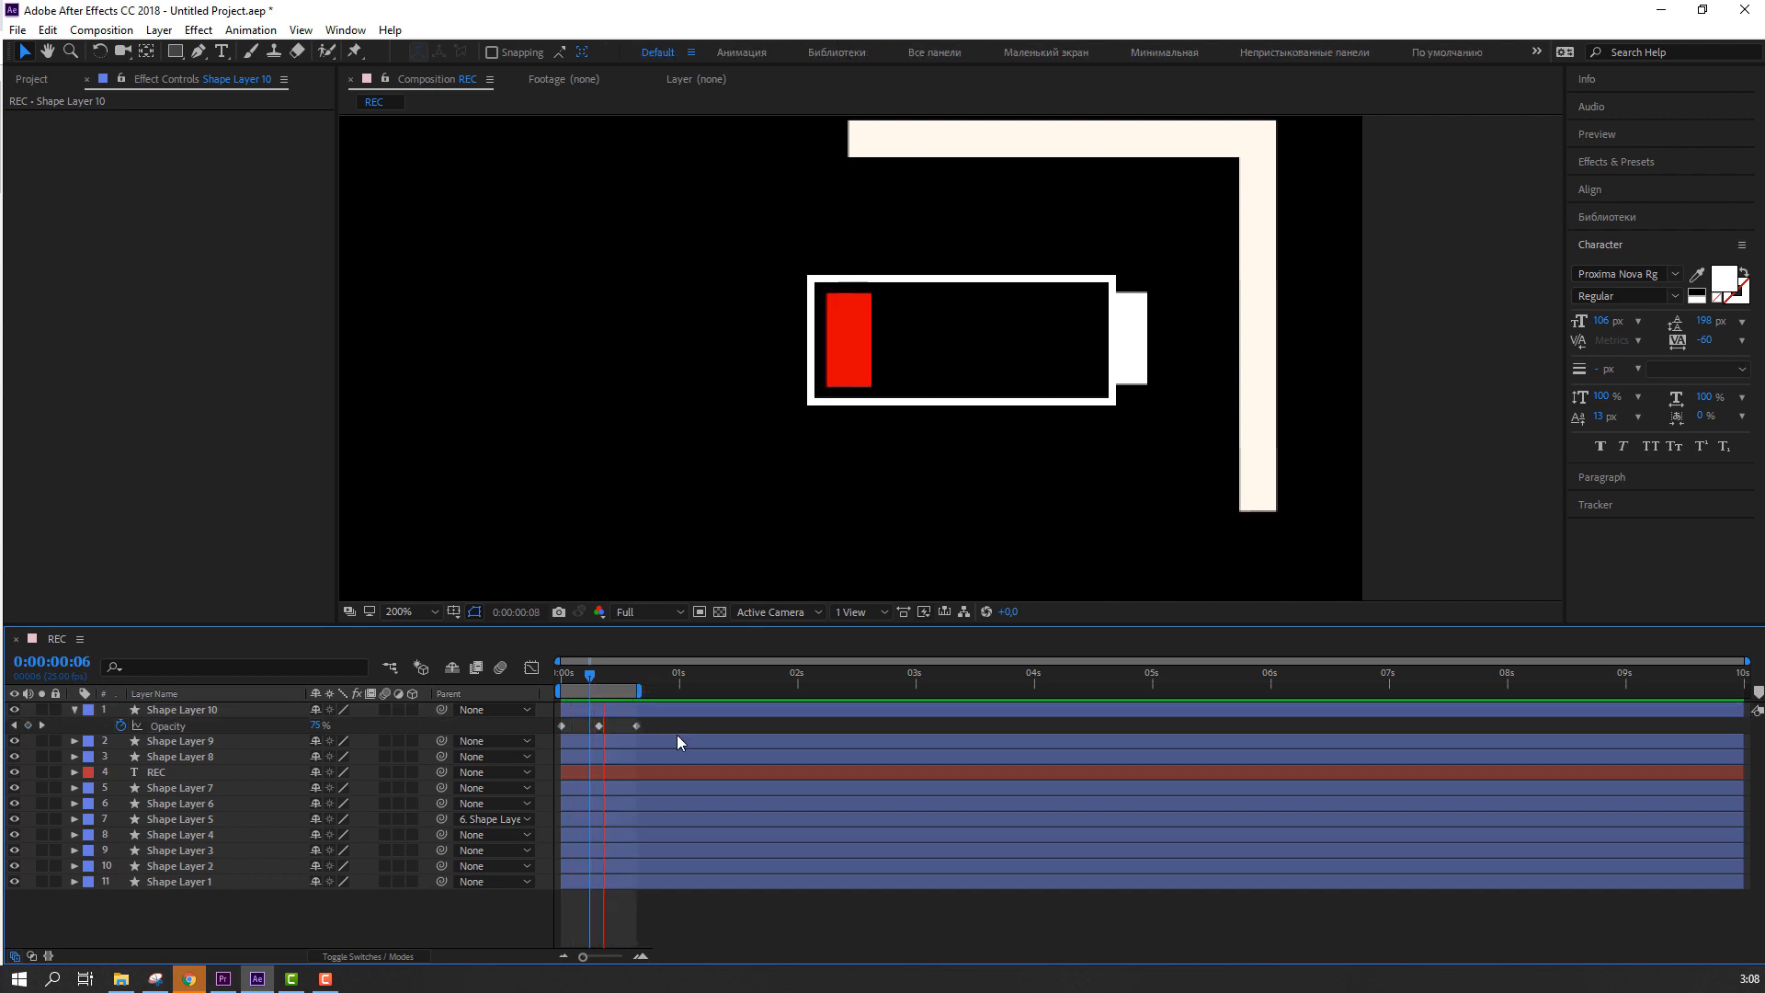
Step: Apply Easy Ease to all three opacity keyframes of the charge bar and preview the blink from the start
left_click_drag(591, 676, 550, 675)
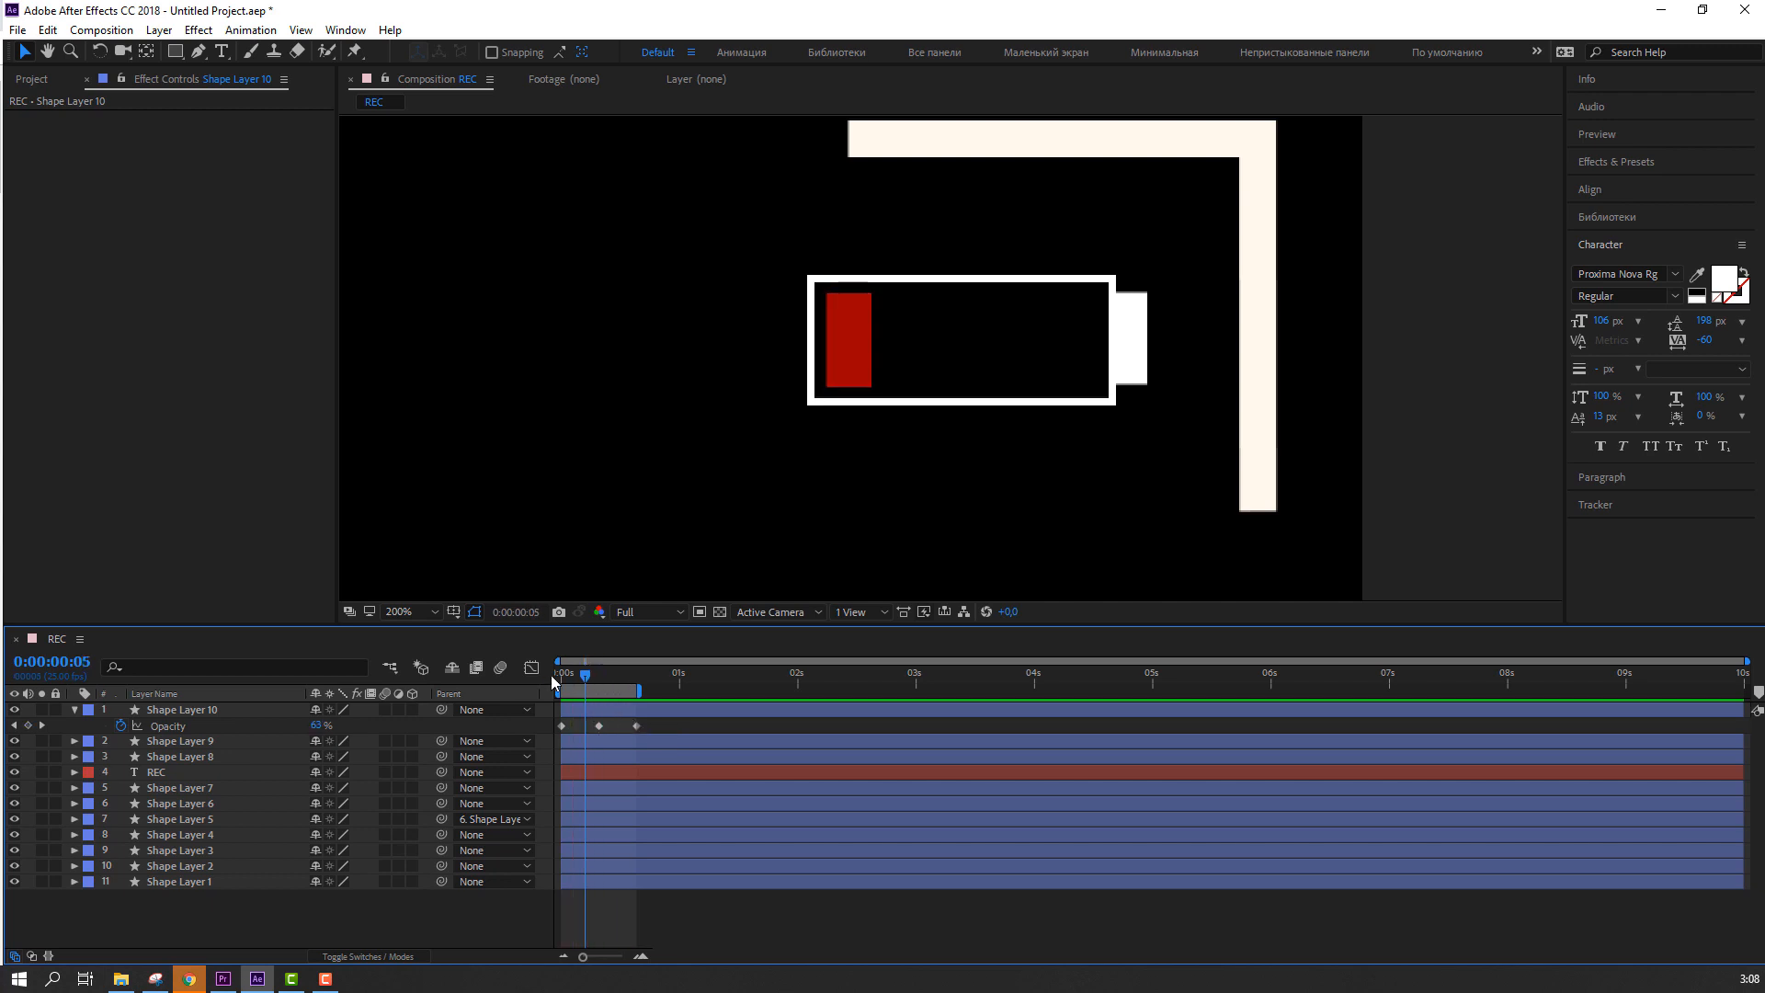
left_click_drag(649, 731, 557, 746)
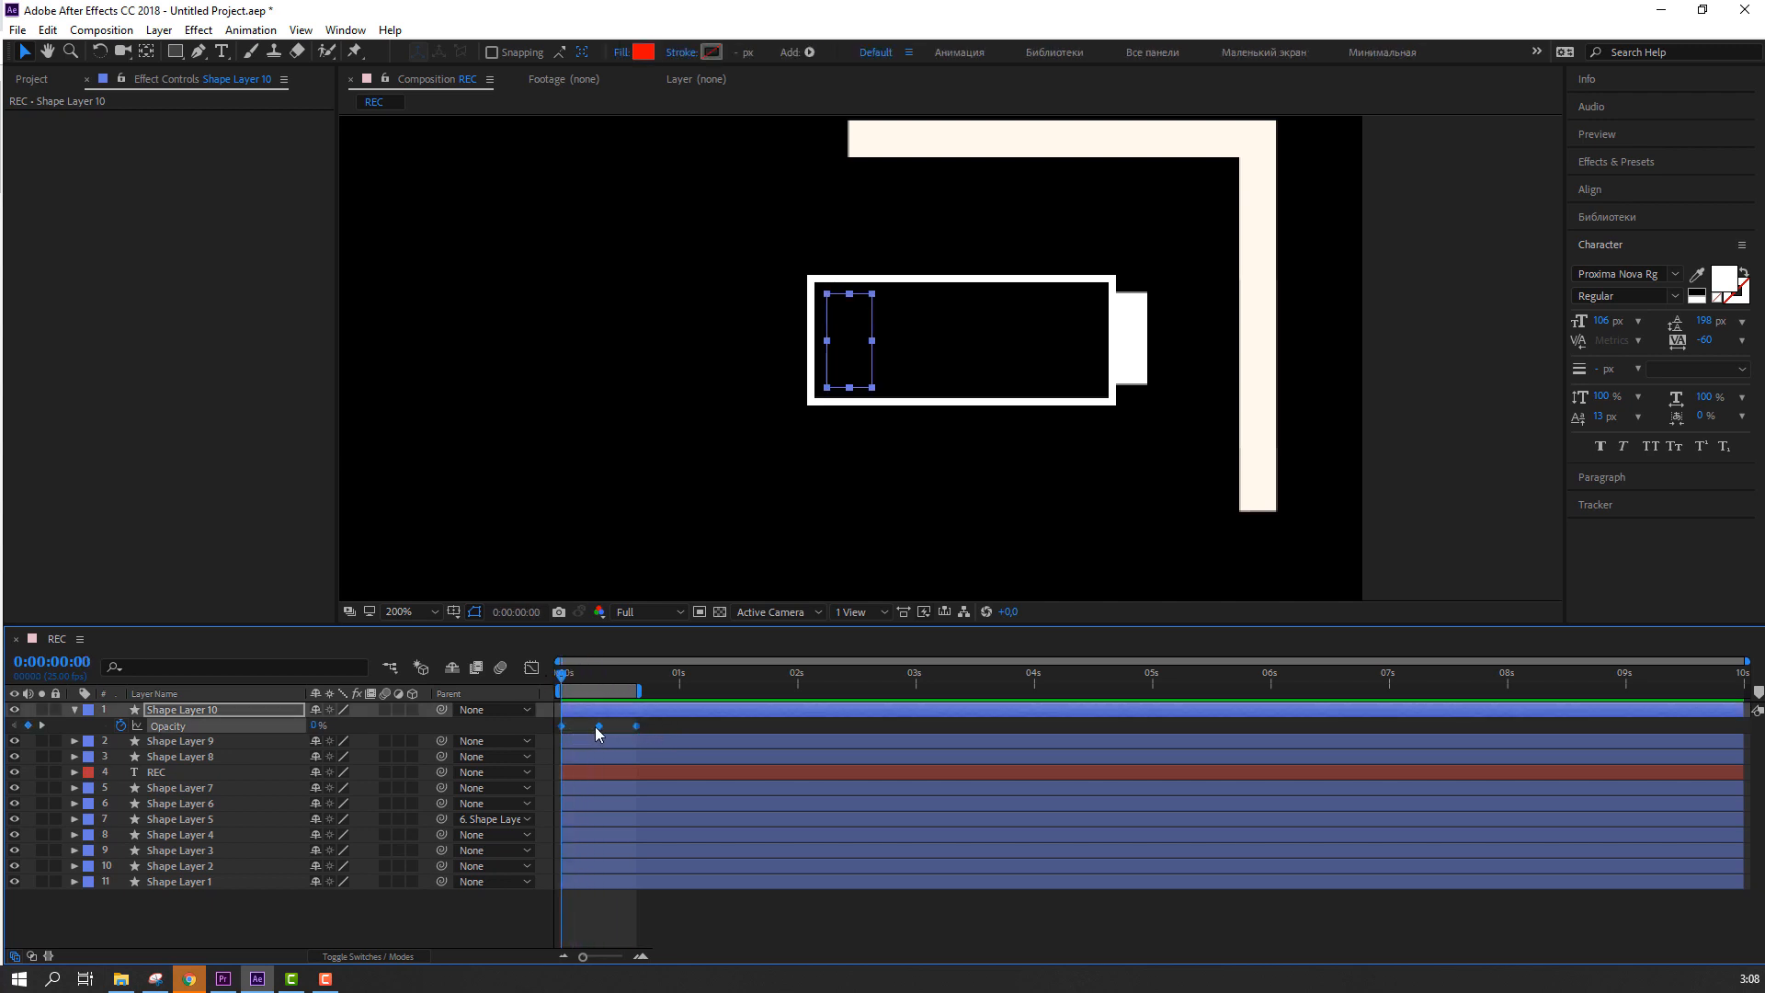
right_click(599, 727)
mouse_move(643, 713)
left_click(832, 775)
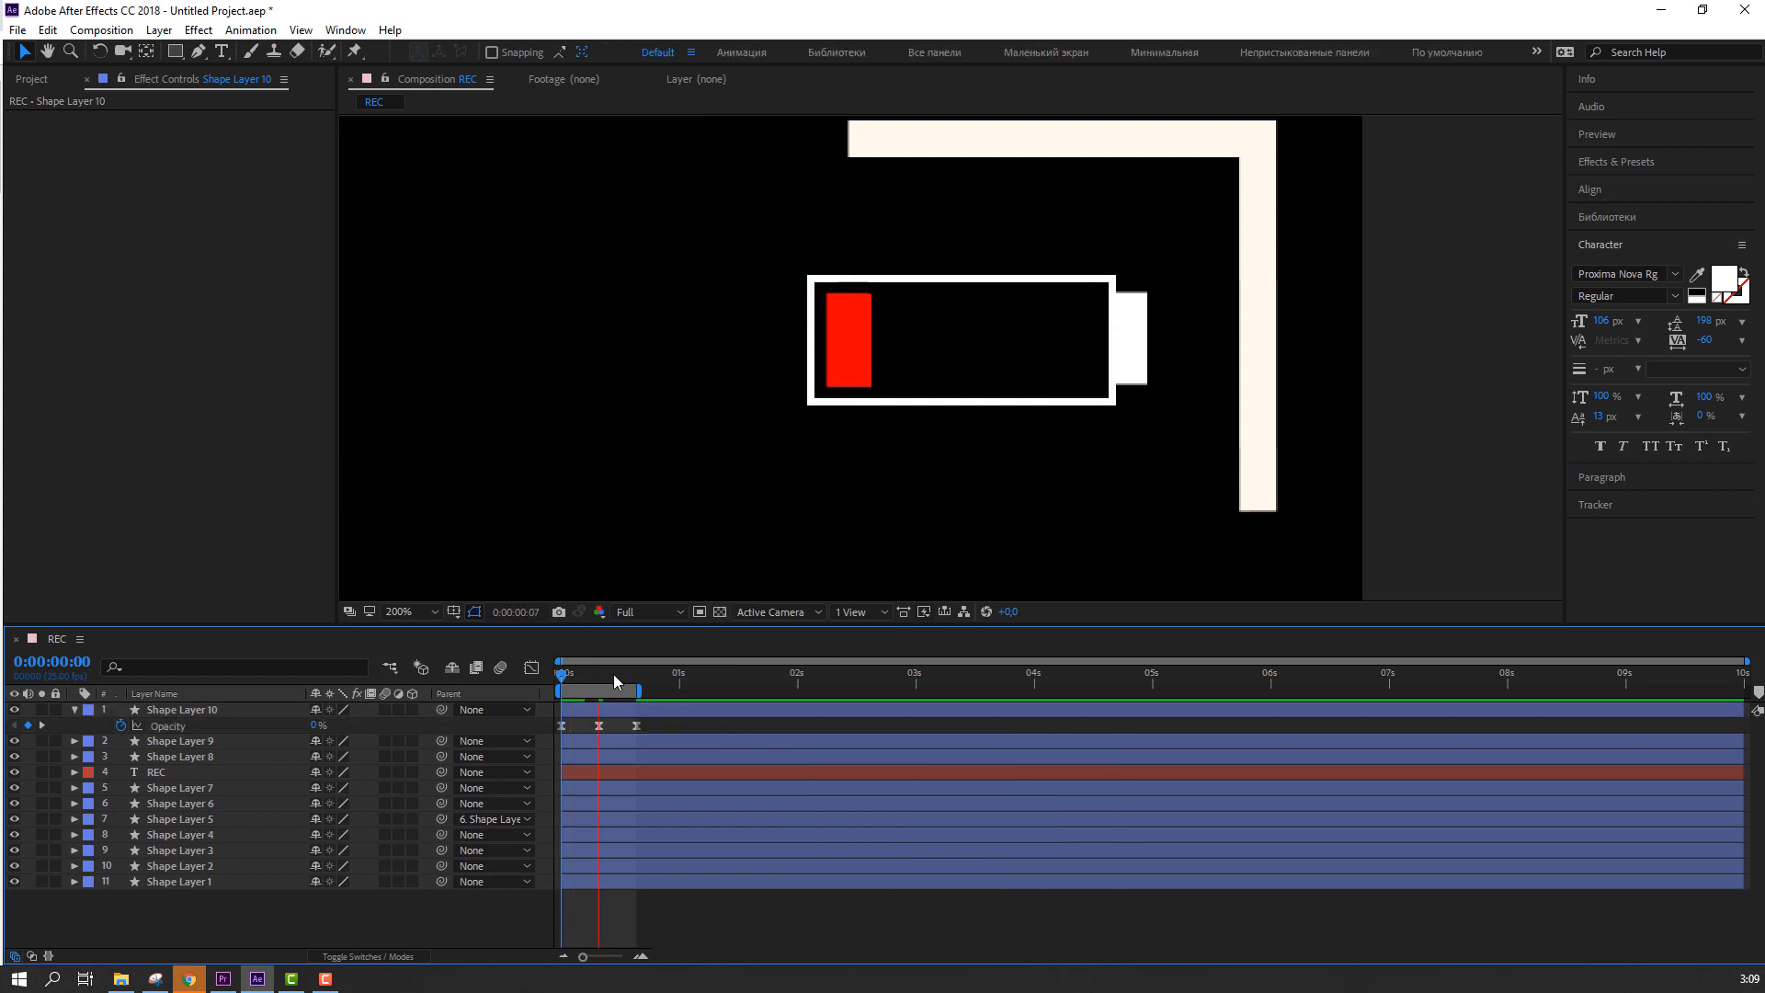
key("space")
Step: Stretch the eased opacity keyframes to end at about 1.7 seconds, and extend the work area past them for a preview
left_click_drag(649, 731, 558, 745)
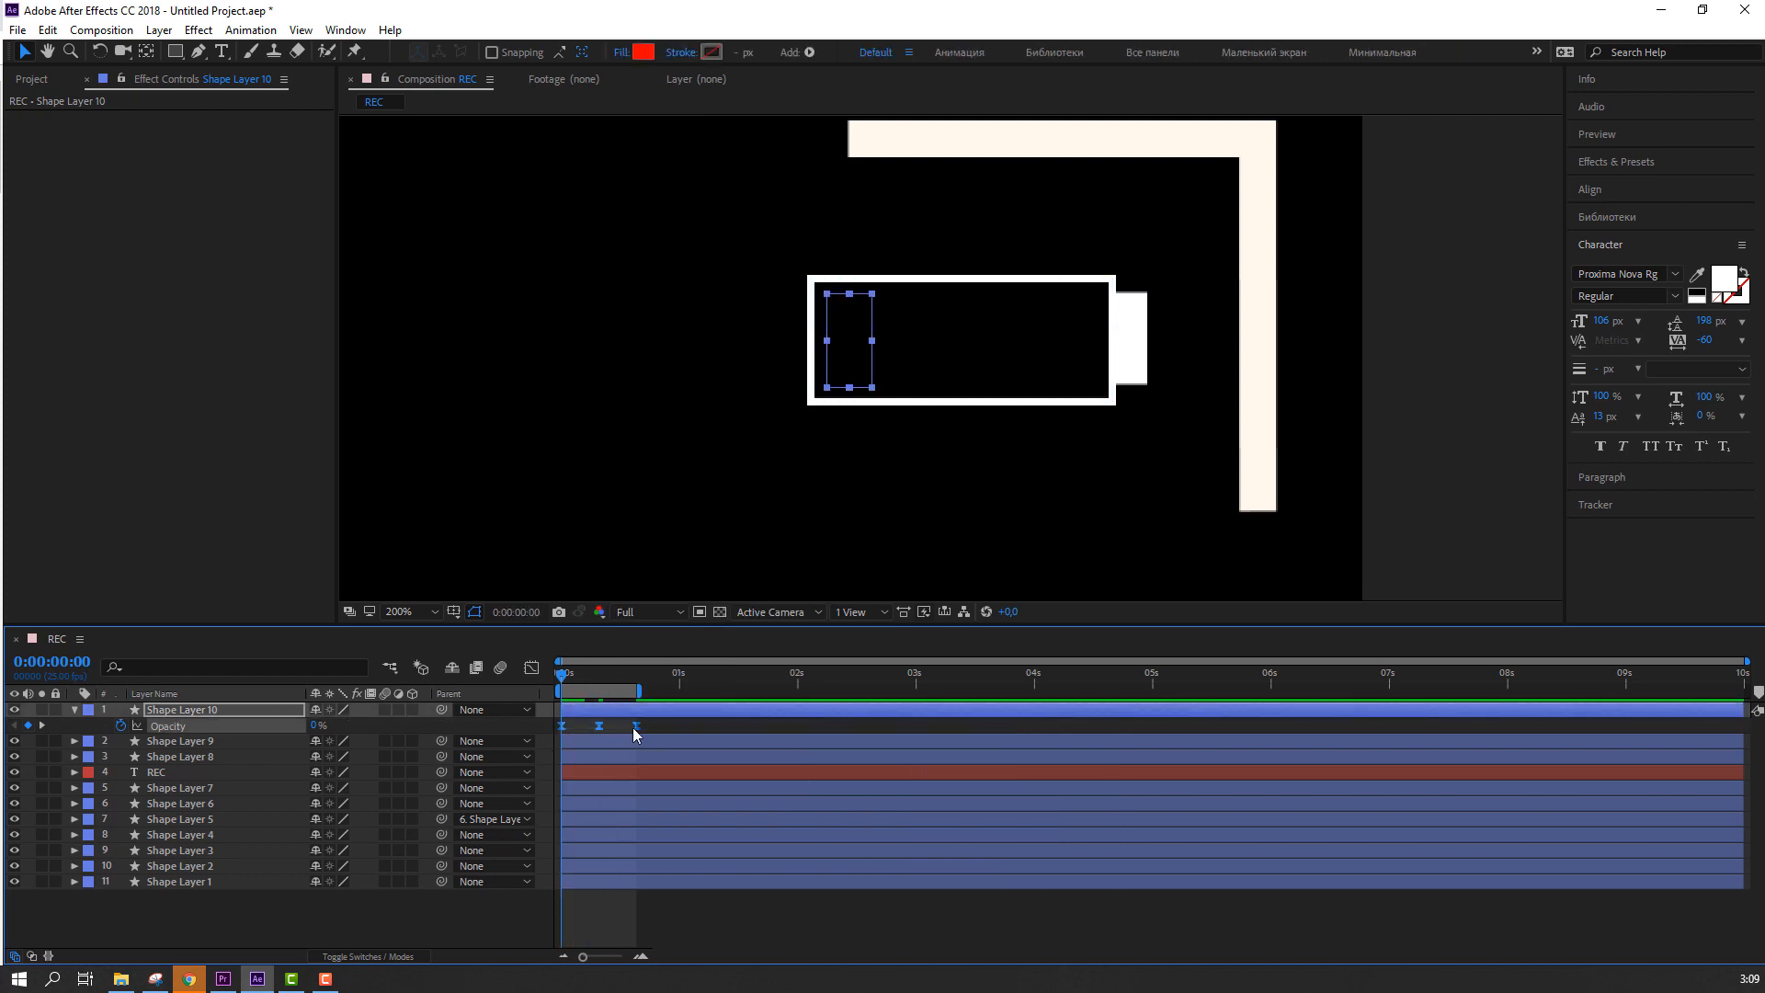
left_click_drag(713, 688, 773, 689)
left_click(809, 726)
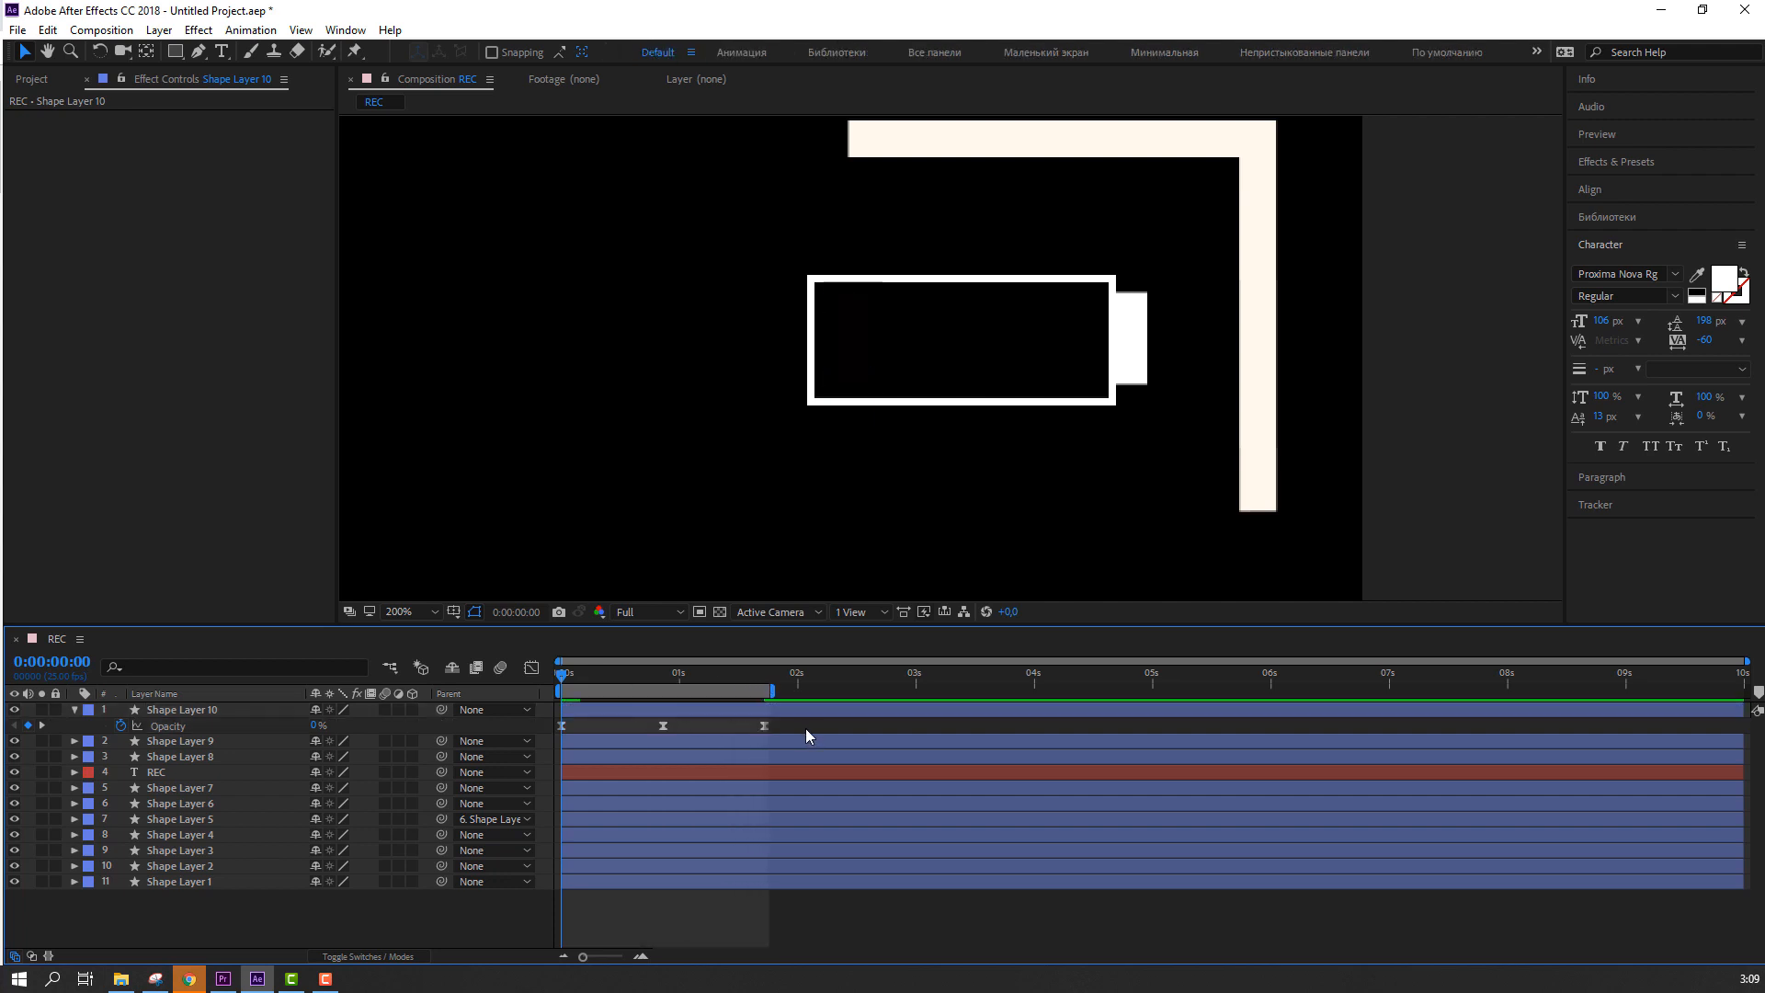
key("space")
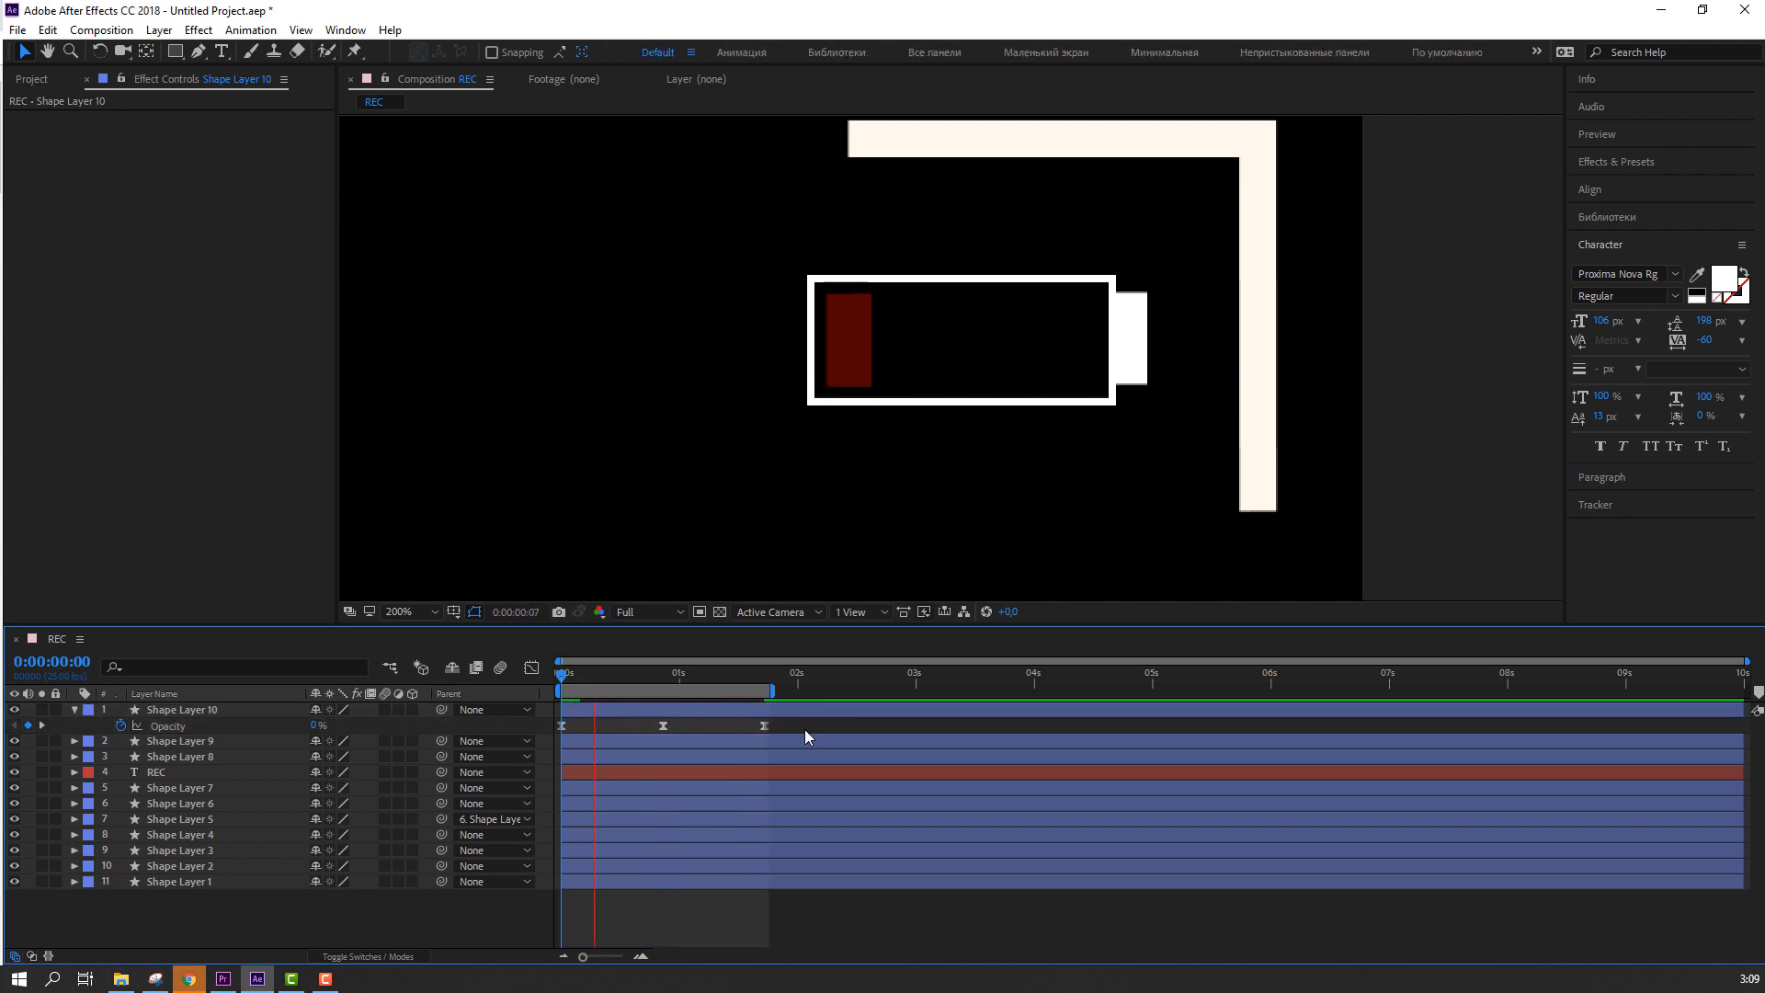
key("space")
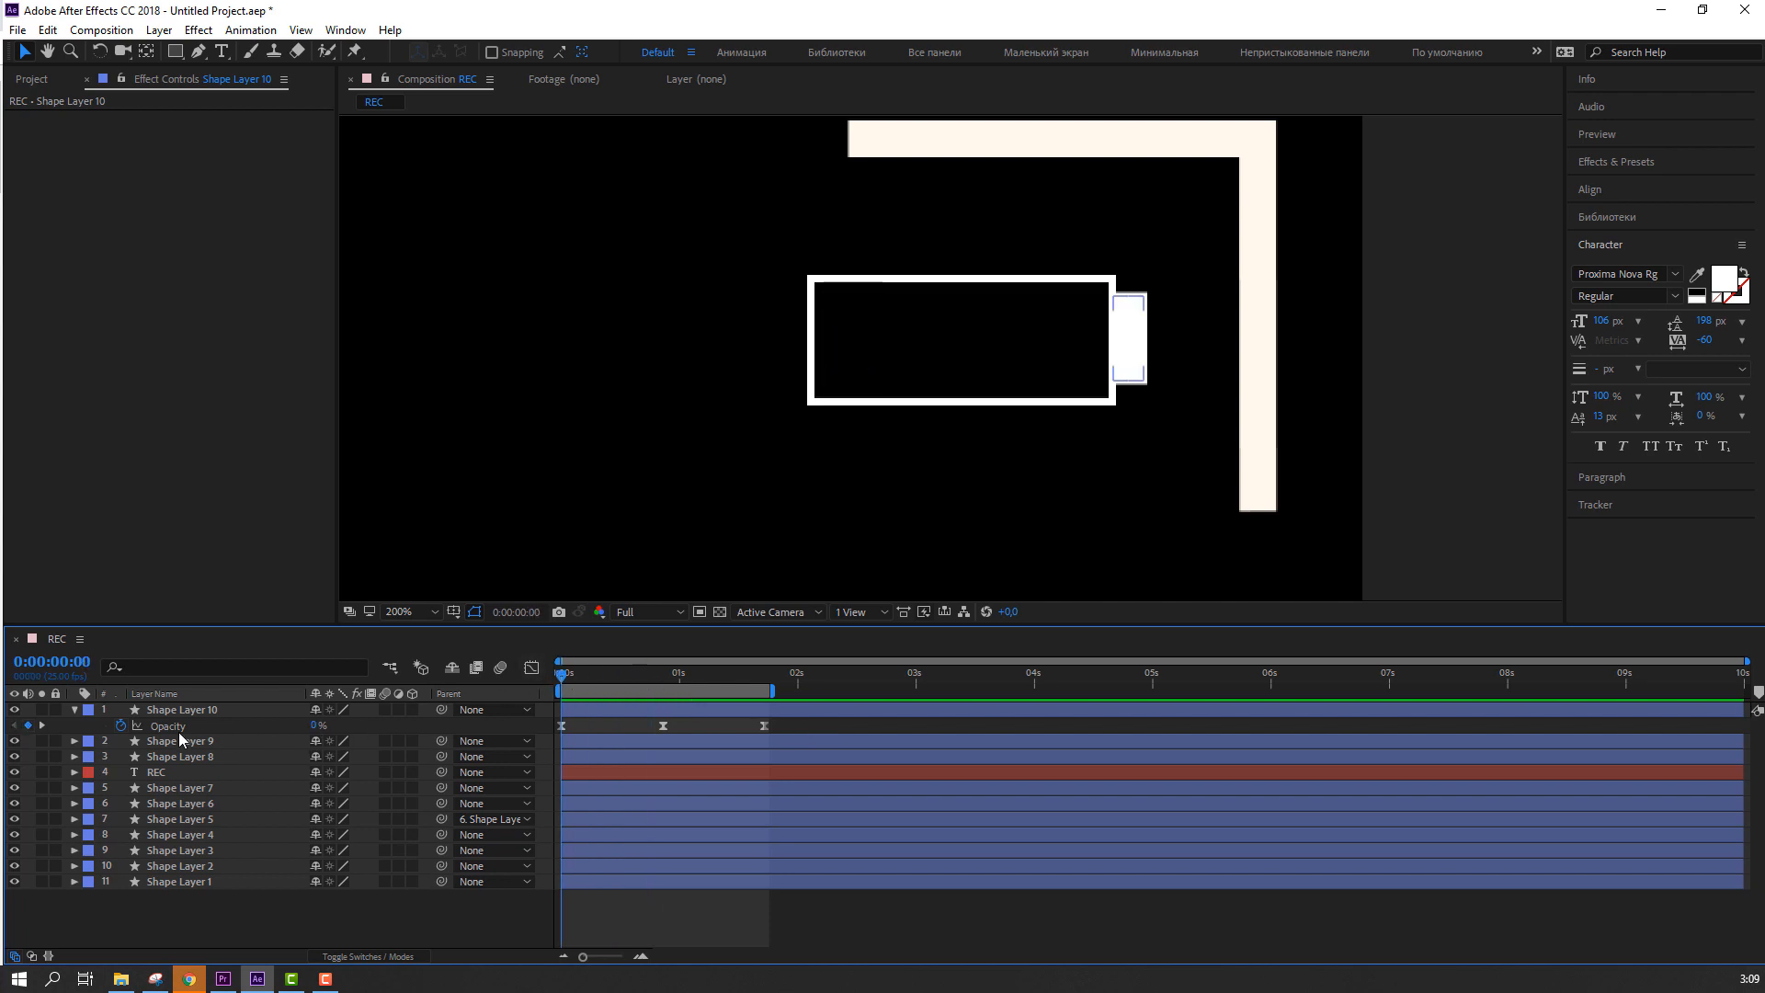
Step: Add the expression loopOutDuration(type = "cycle", duration = 0) to the charge bar's opacity
left_click(122, 726, "alt")
left_click(378, 741)
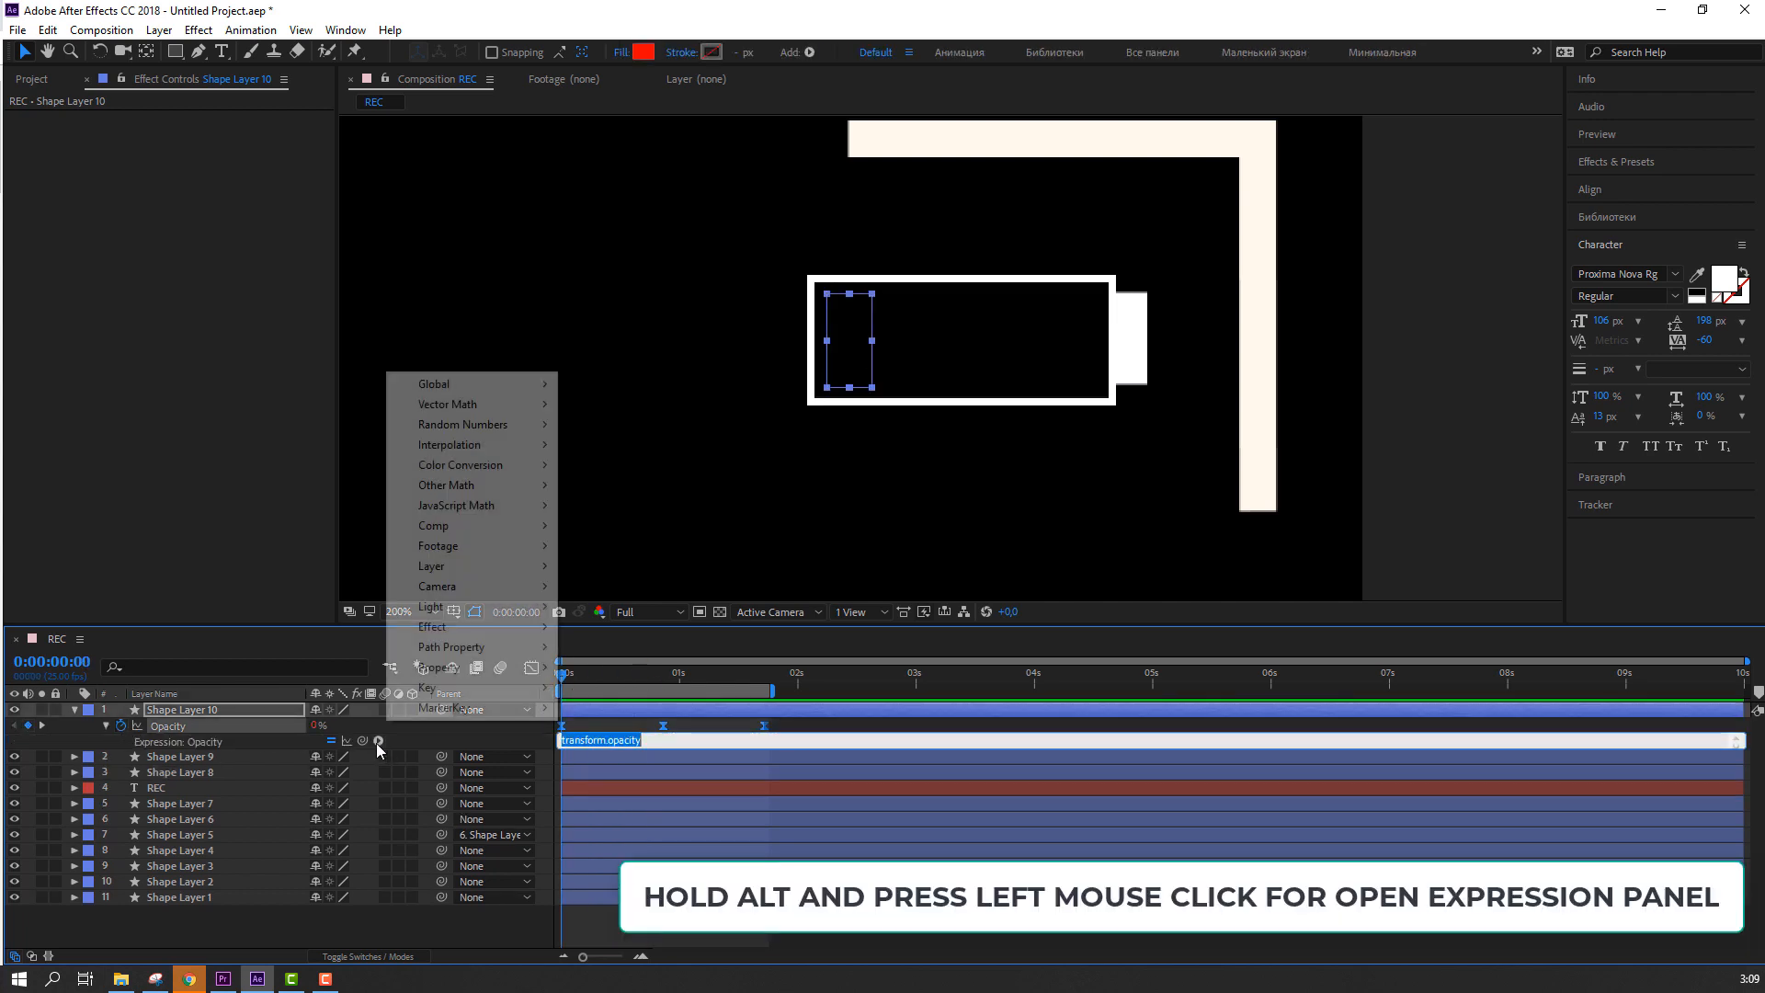
mouse_move(519, 665)
left_click(692, 485)
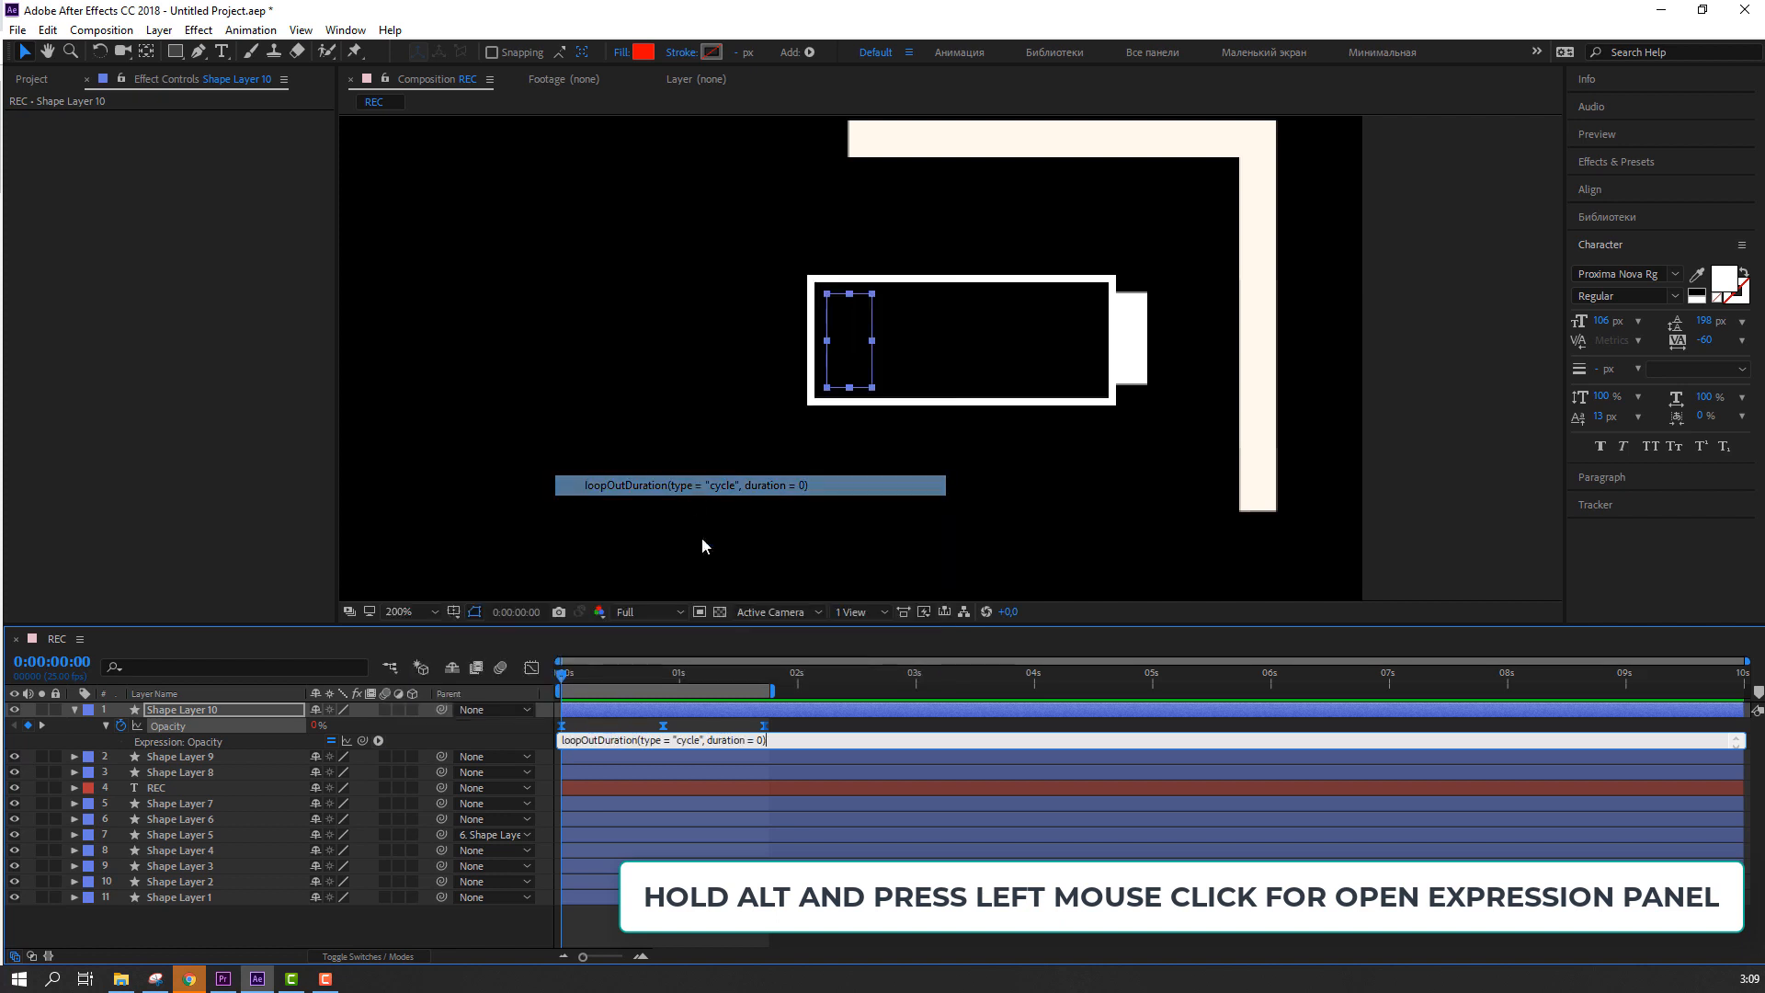
left_click(781, 728)
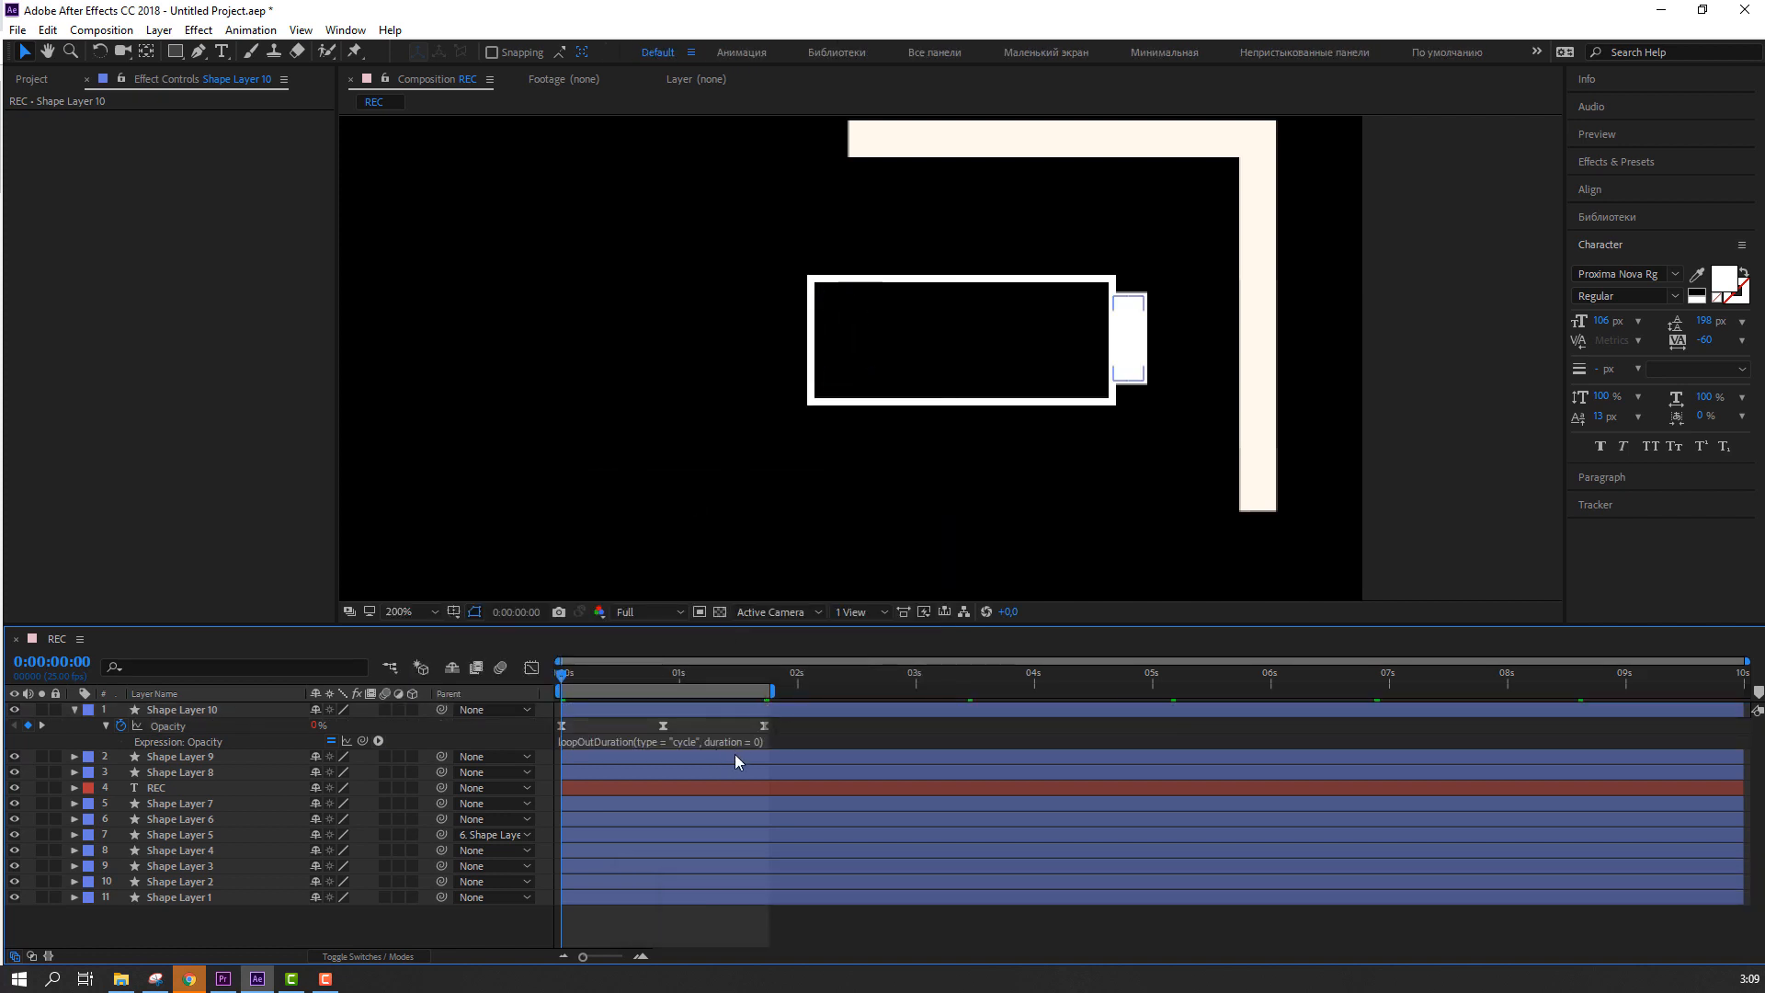
Step: Extend the work area to the composition's end, preview the looping blink, and collapse the charge bar's layer
left_click_drag(817, 690, 1747, 691)
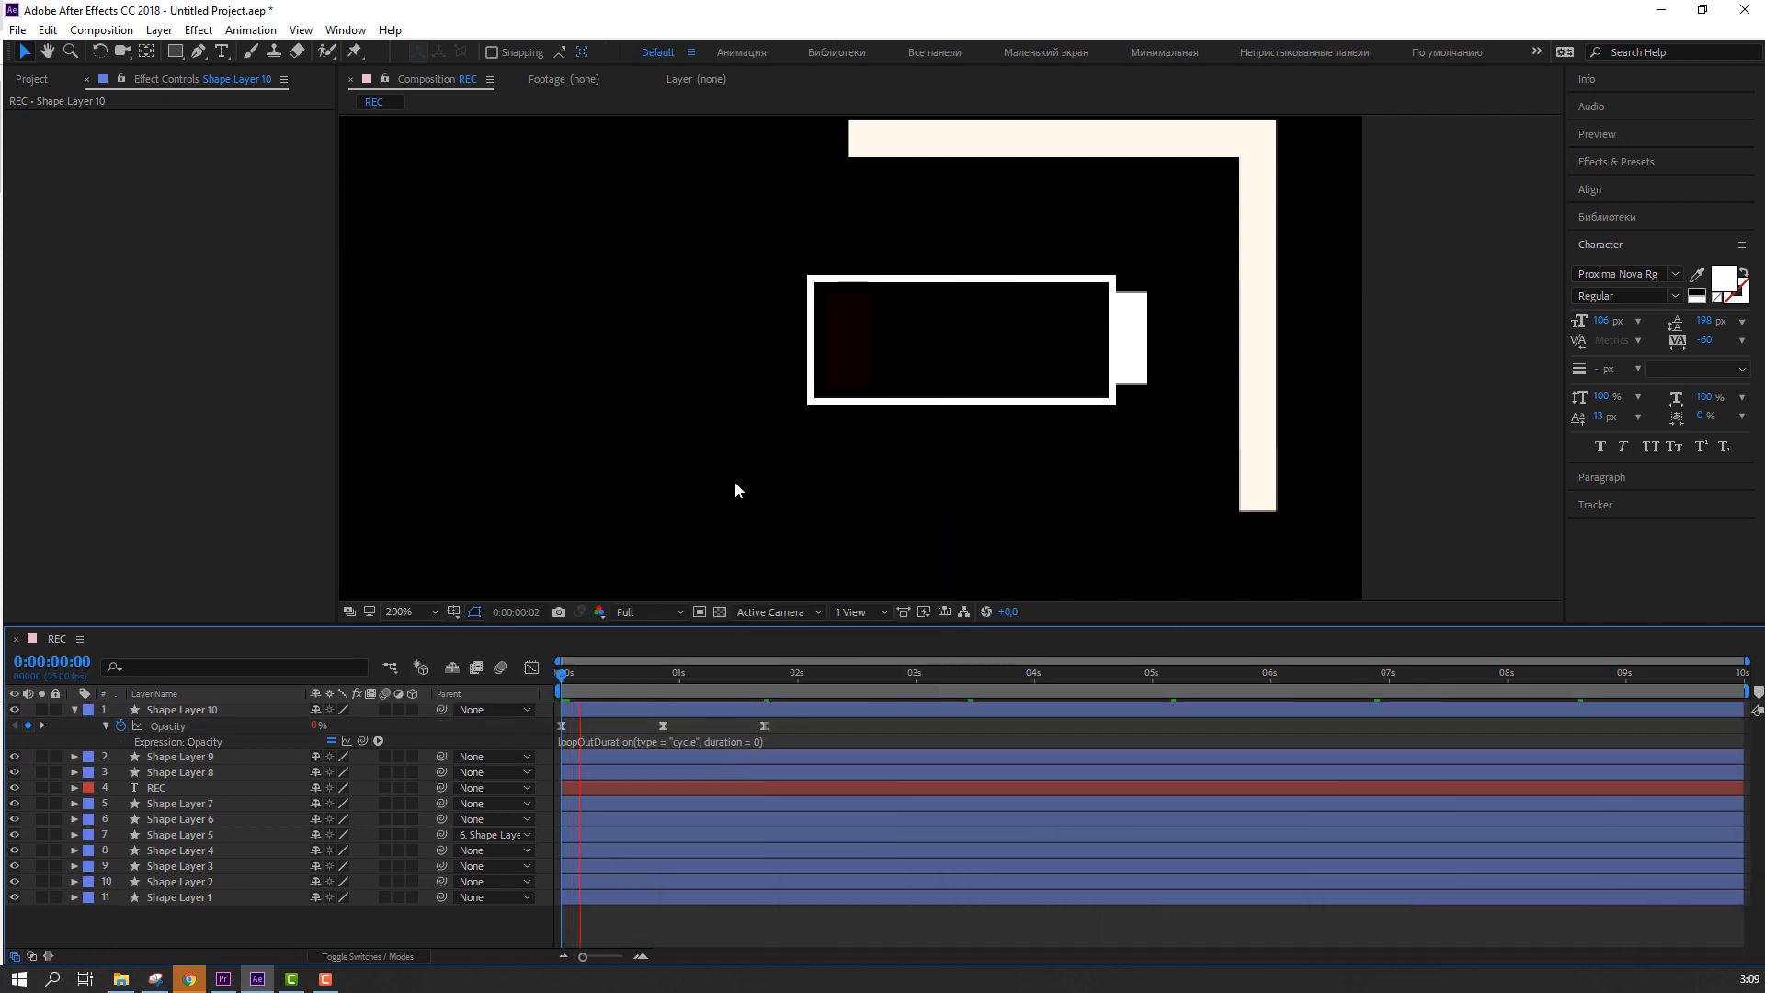
key("comma")
key("comma")
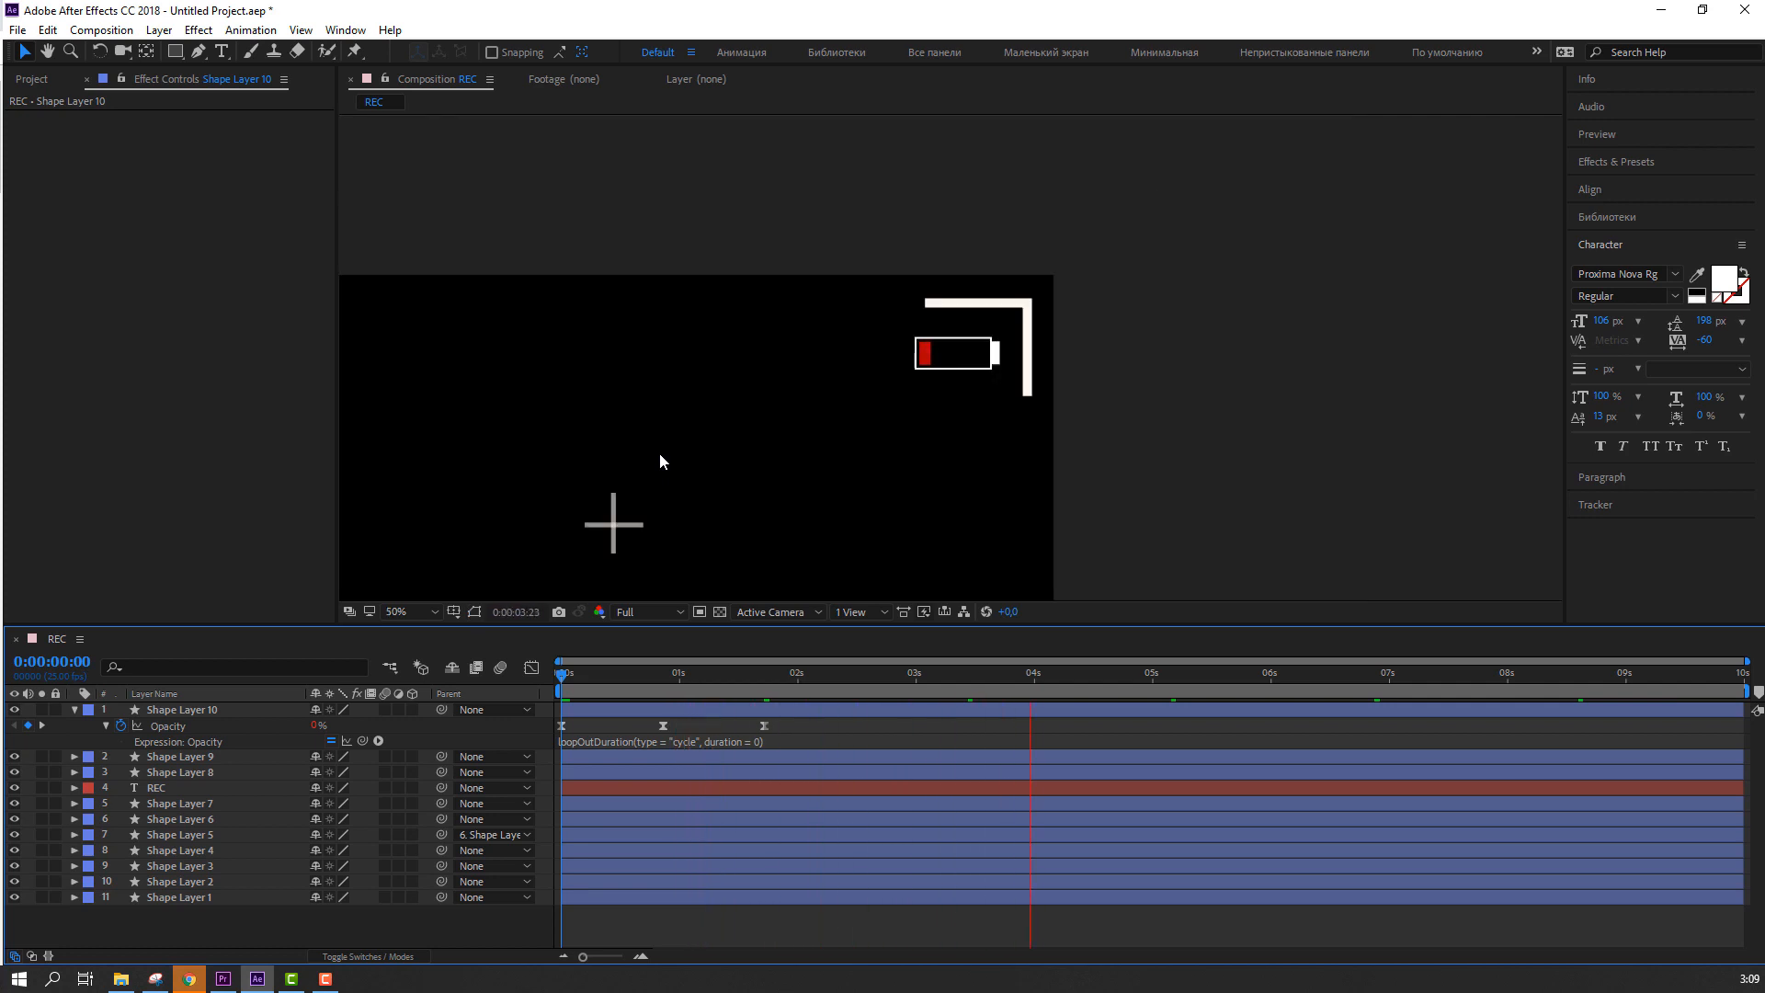
left_click(408, 610)
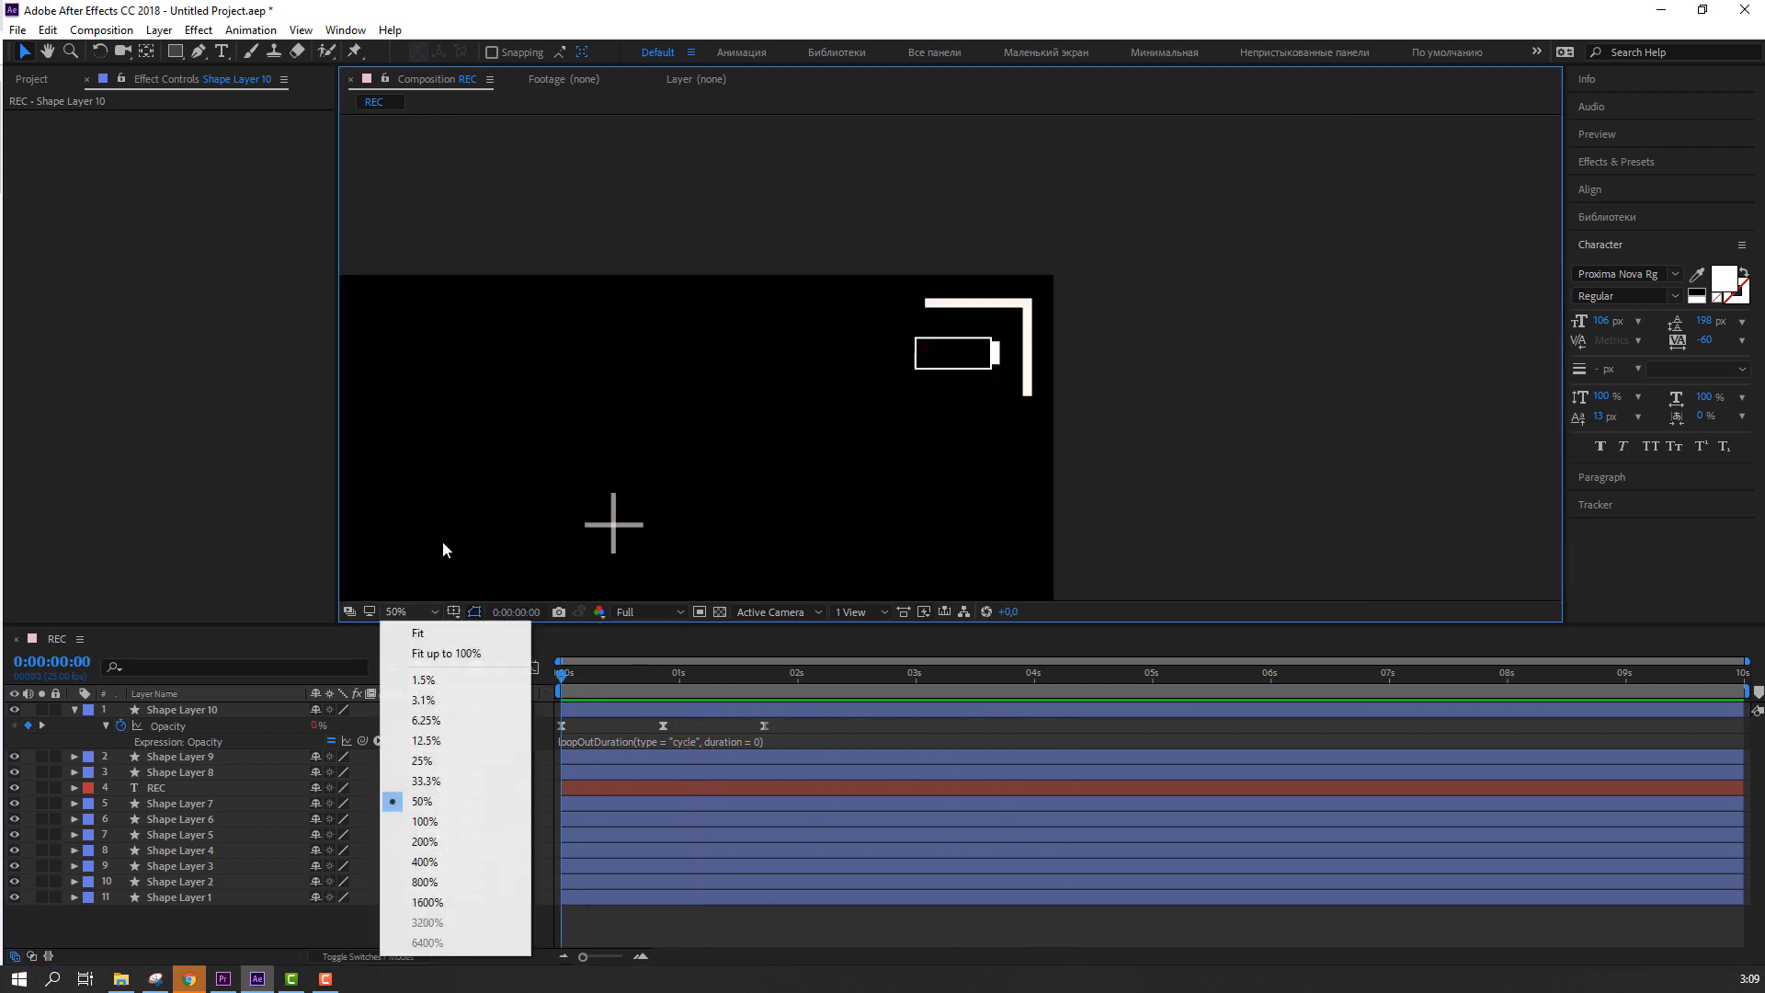
left_click(434, 660)
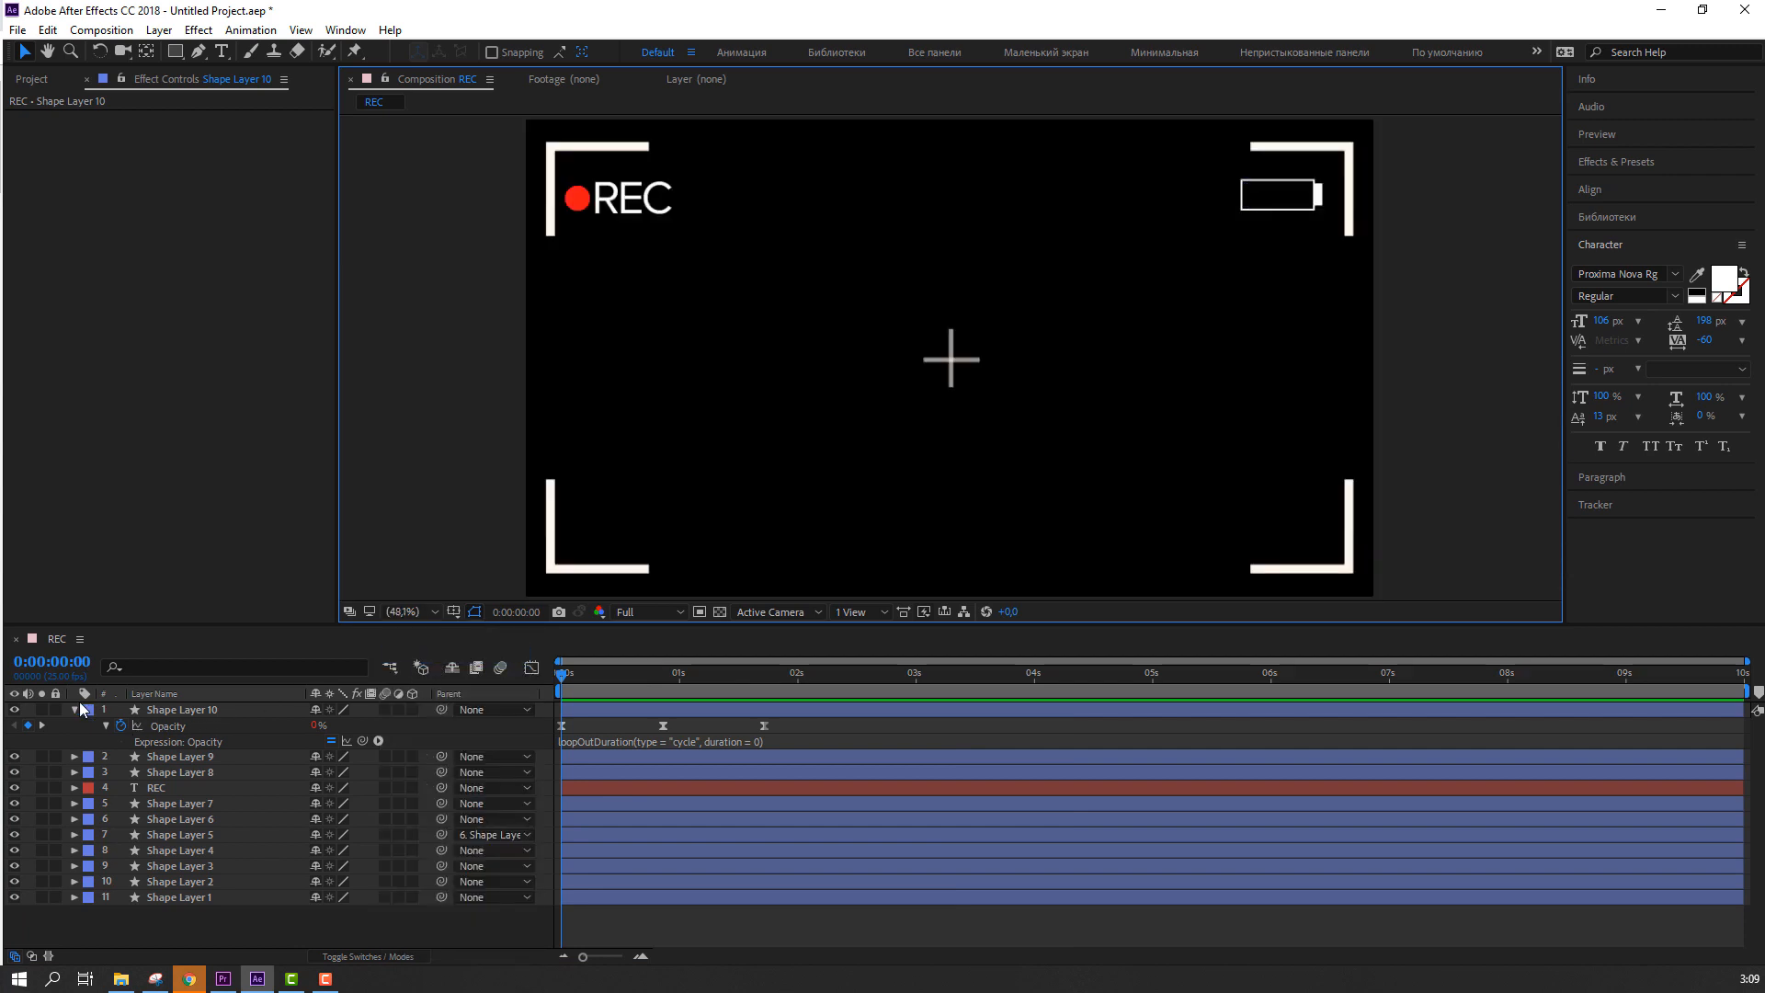
left_click(75, 708)
Step: Reveal the red record dot's opacity and keyframe it at 100% at the composition's start
left_click(160, 760)
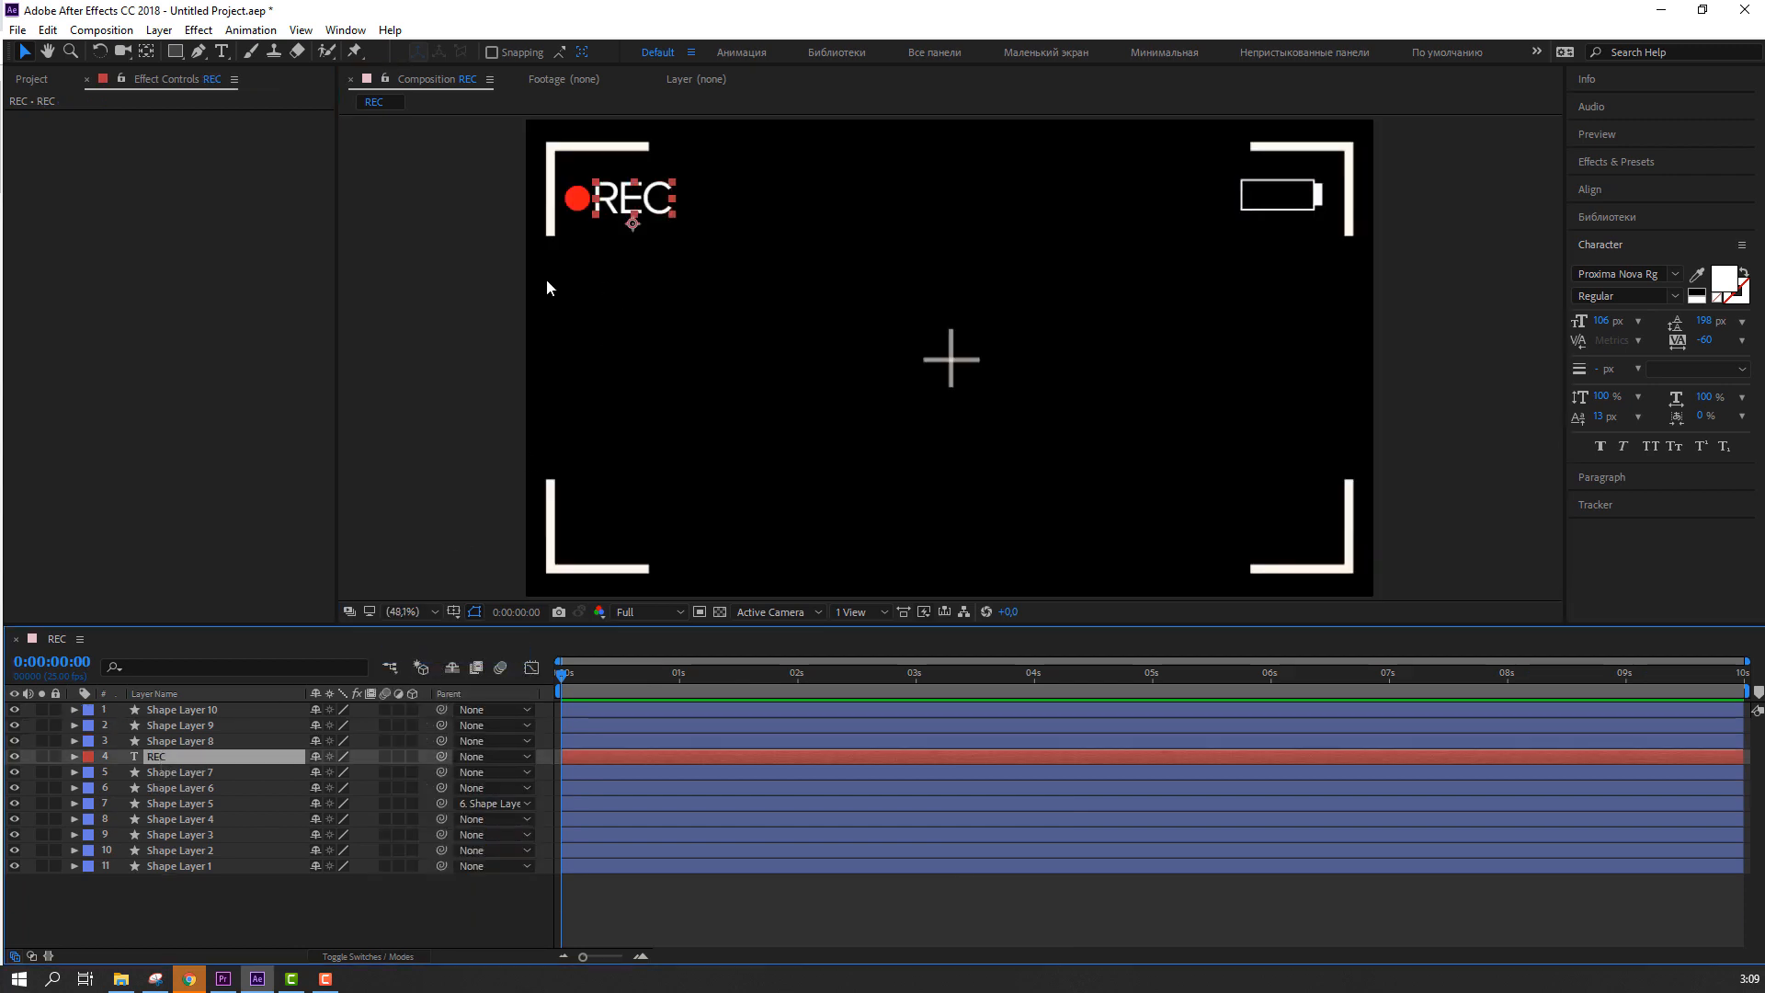
scroll(760, 344, "up", 3)
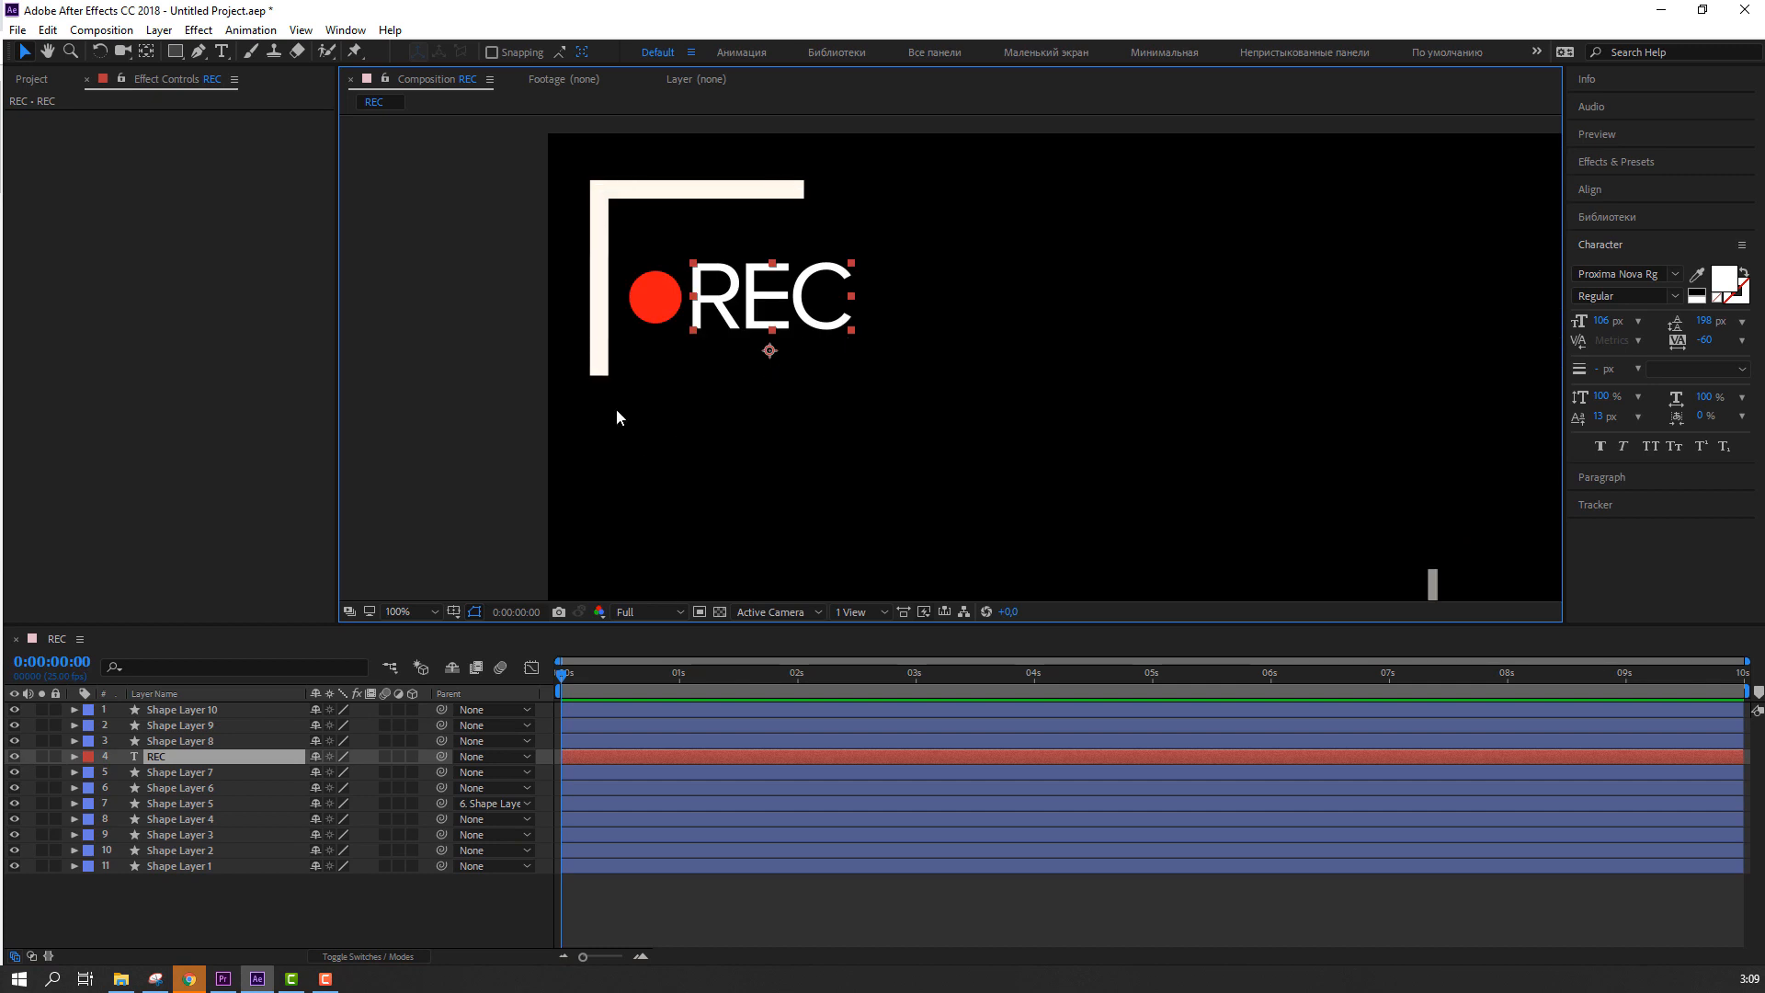
left_click(655, 299)
key("t")
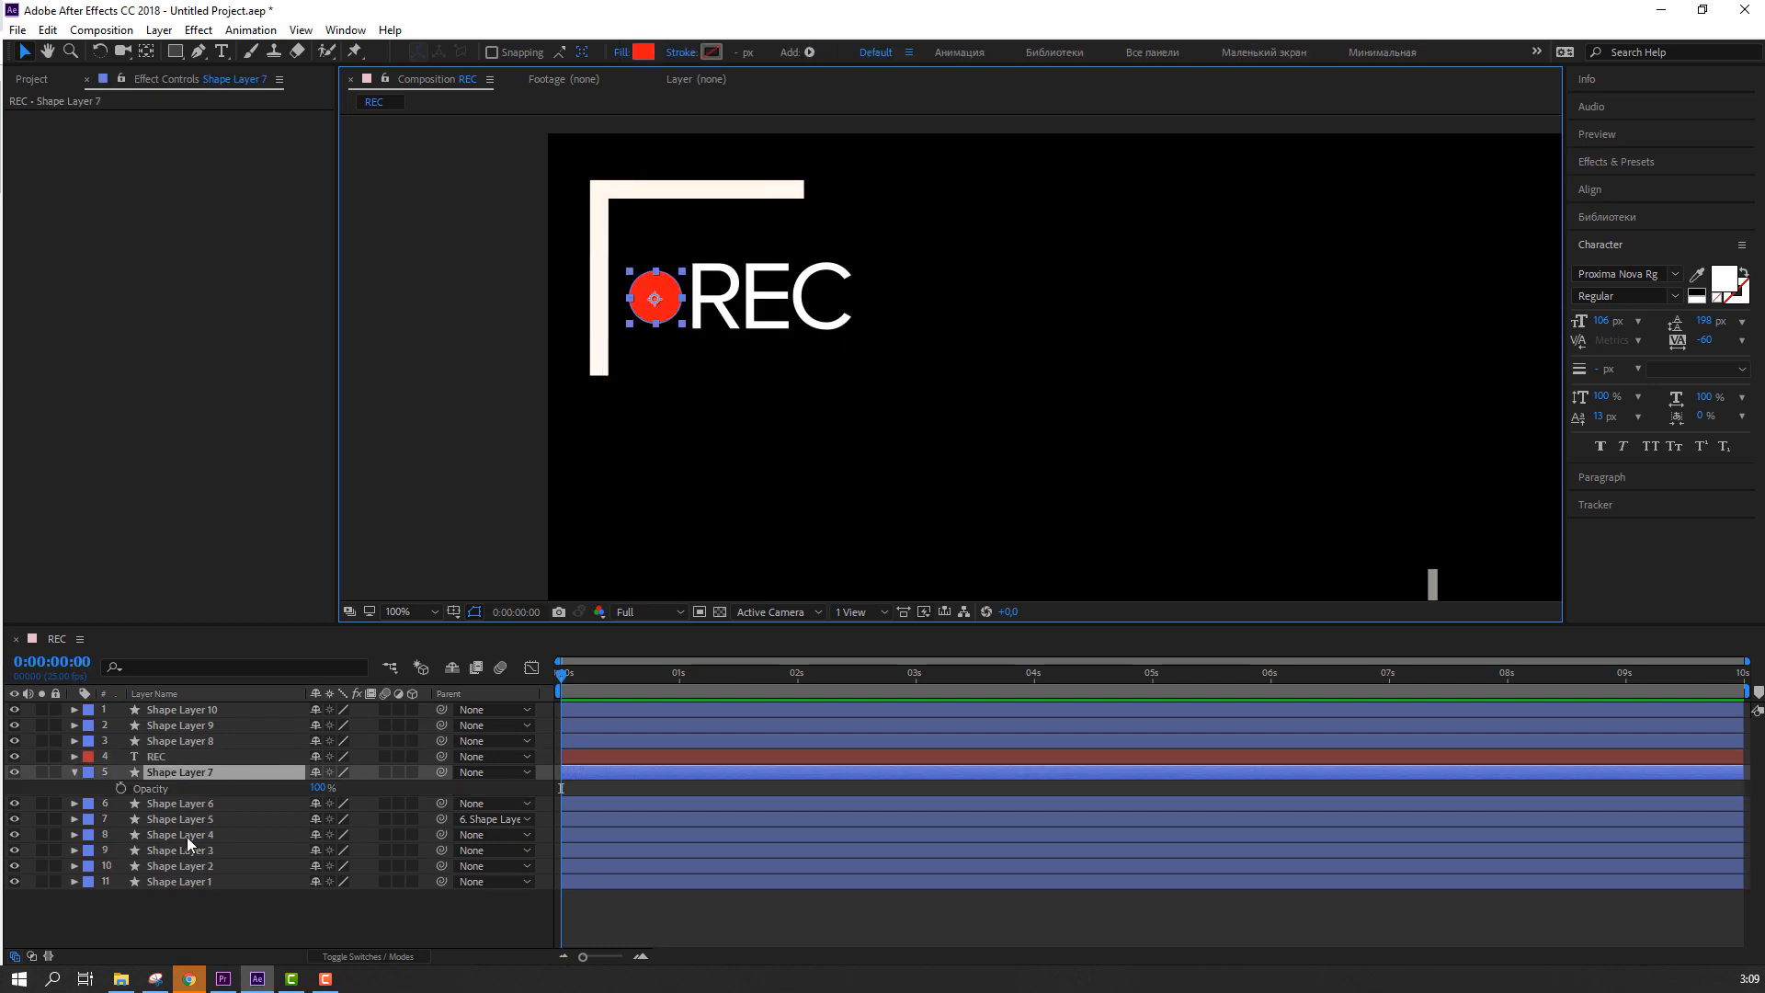
left_click_drag(316, 790, 174, 807)
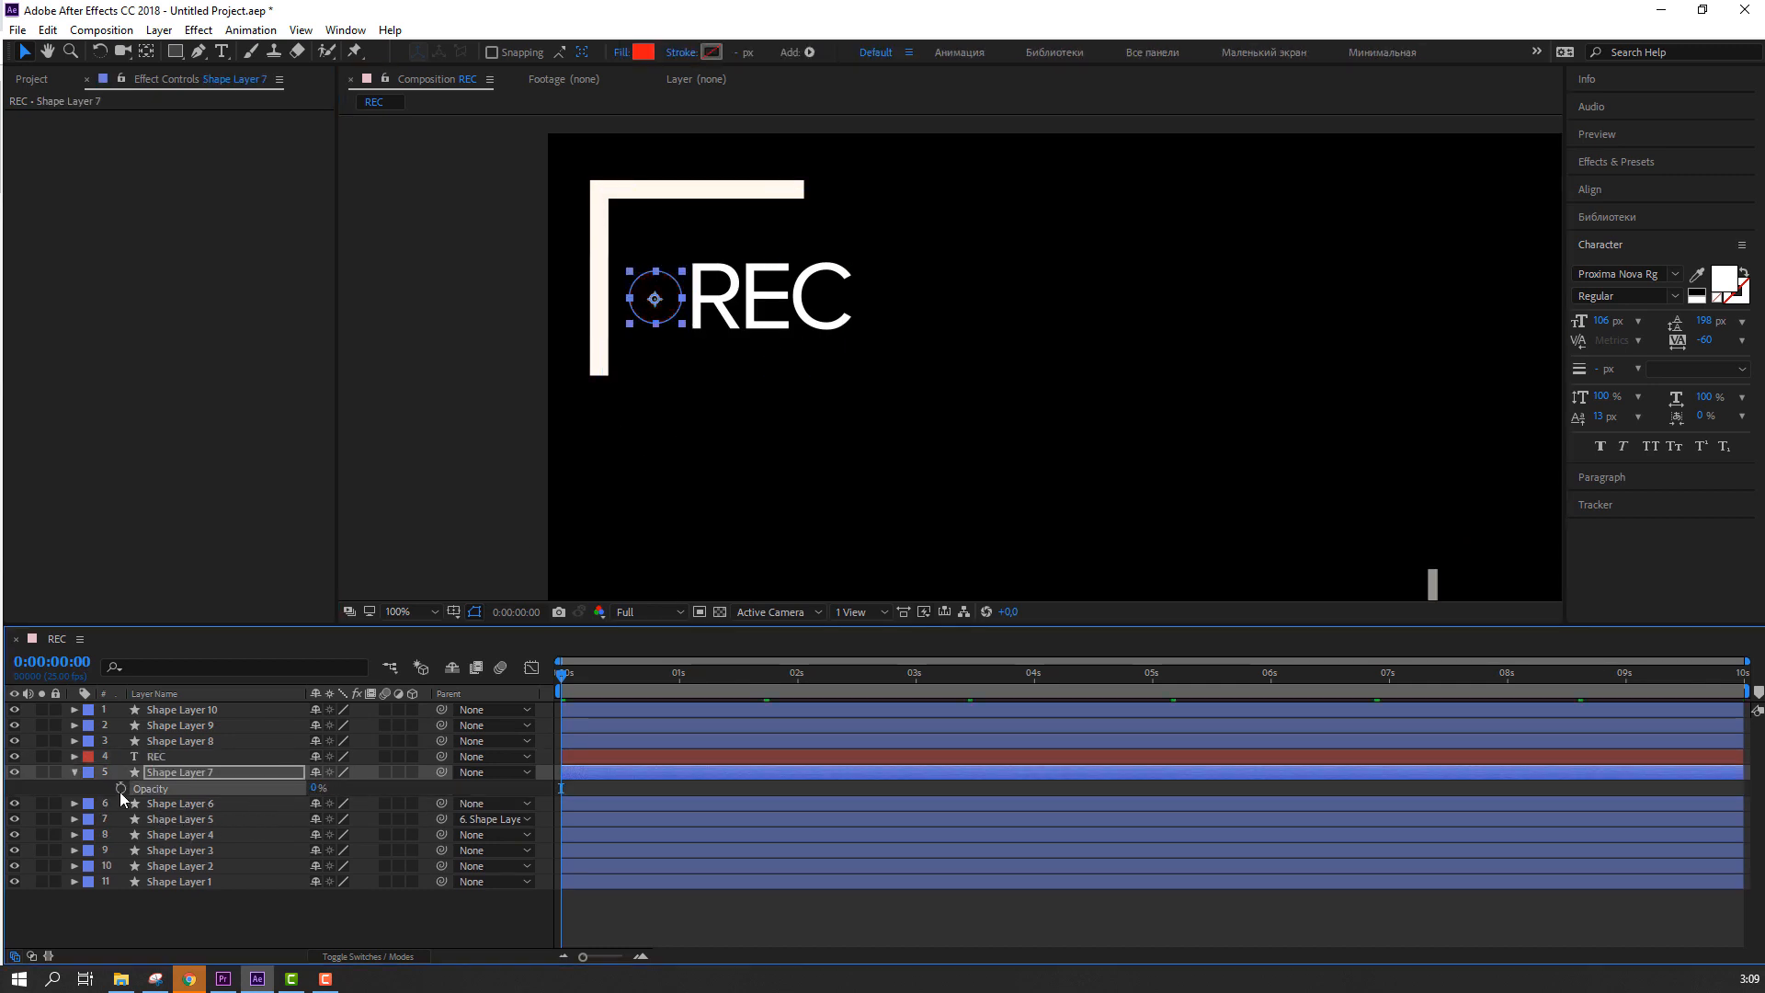
type("100")
key("Return")
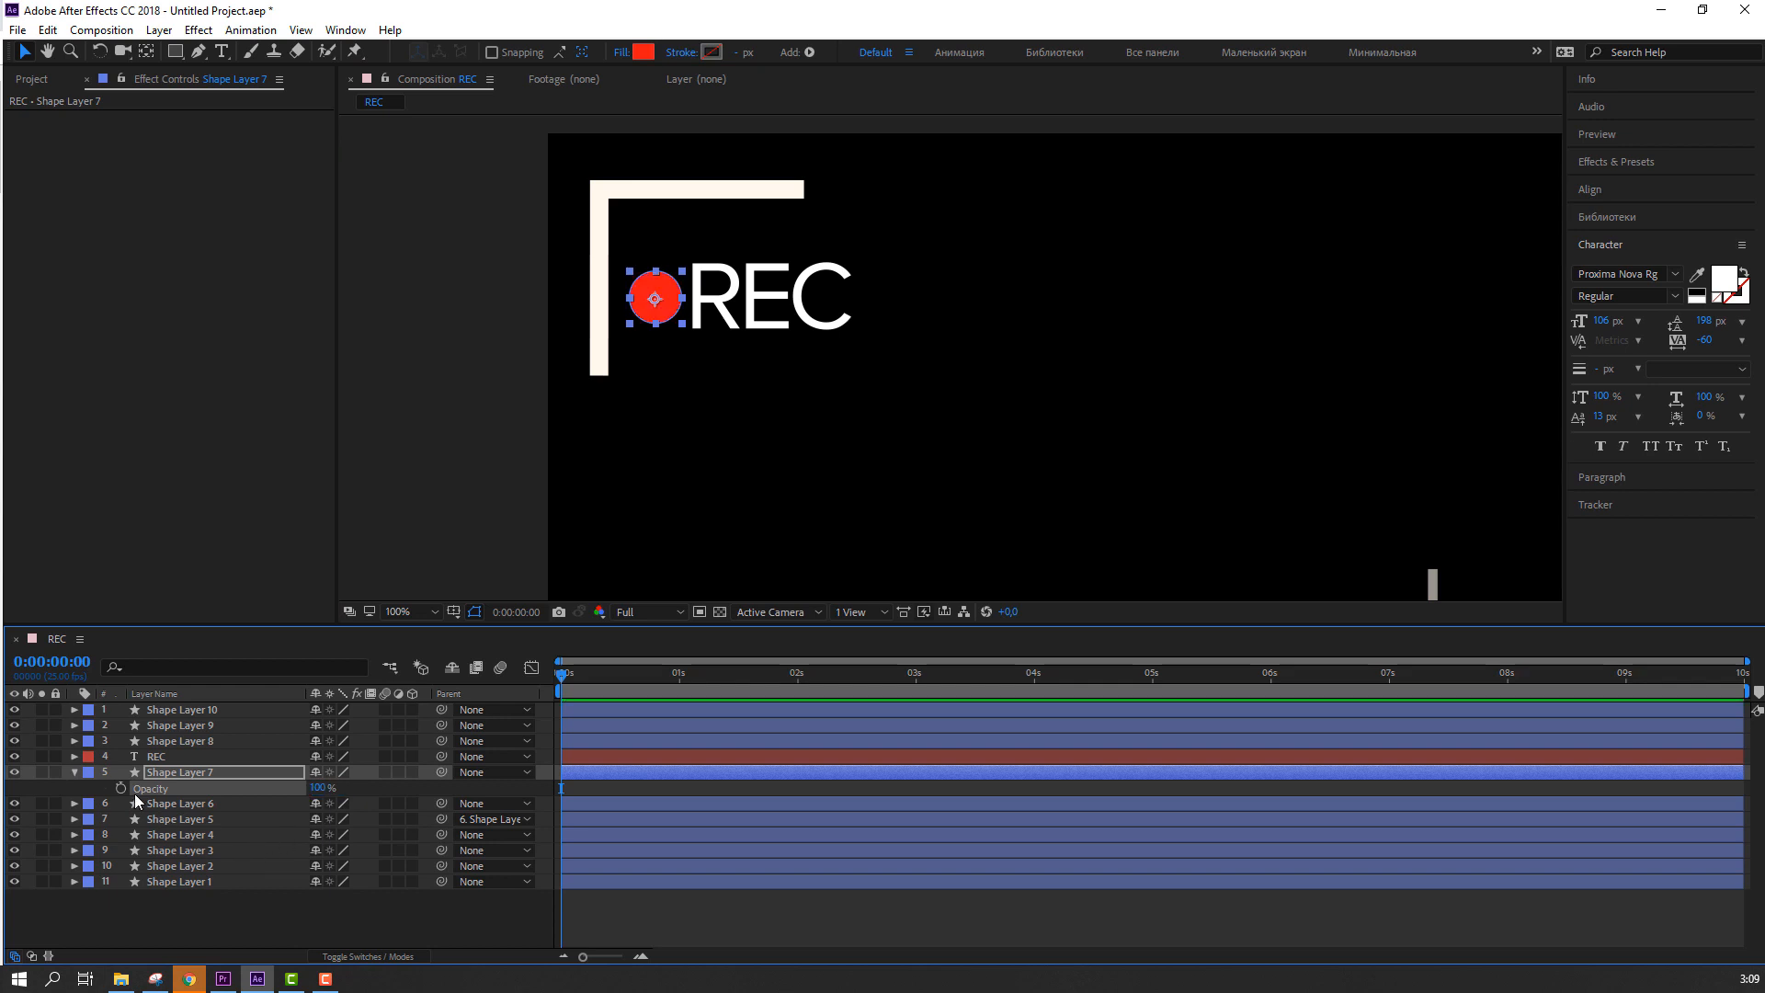
key("F2")
left_click(123, 790)
Step: Keyframe the record dot's opacity at 0% ten frames after the first keyframe
key("shift+Page_Down")
left_click(317, 788)
type("0")
key("Return")
Step: Keyframe the record dot's opacity at 100% at 0:00:00:20, end the work area there, and preview the blink
key("shift+Page_Down")
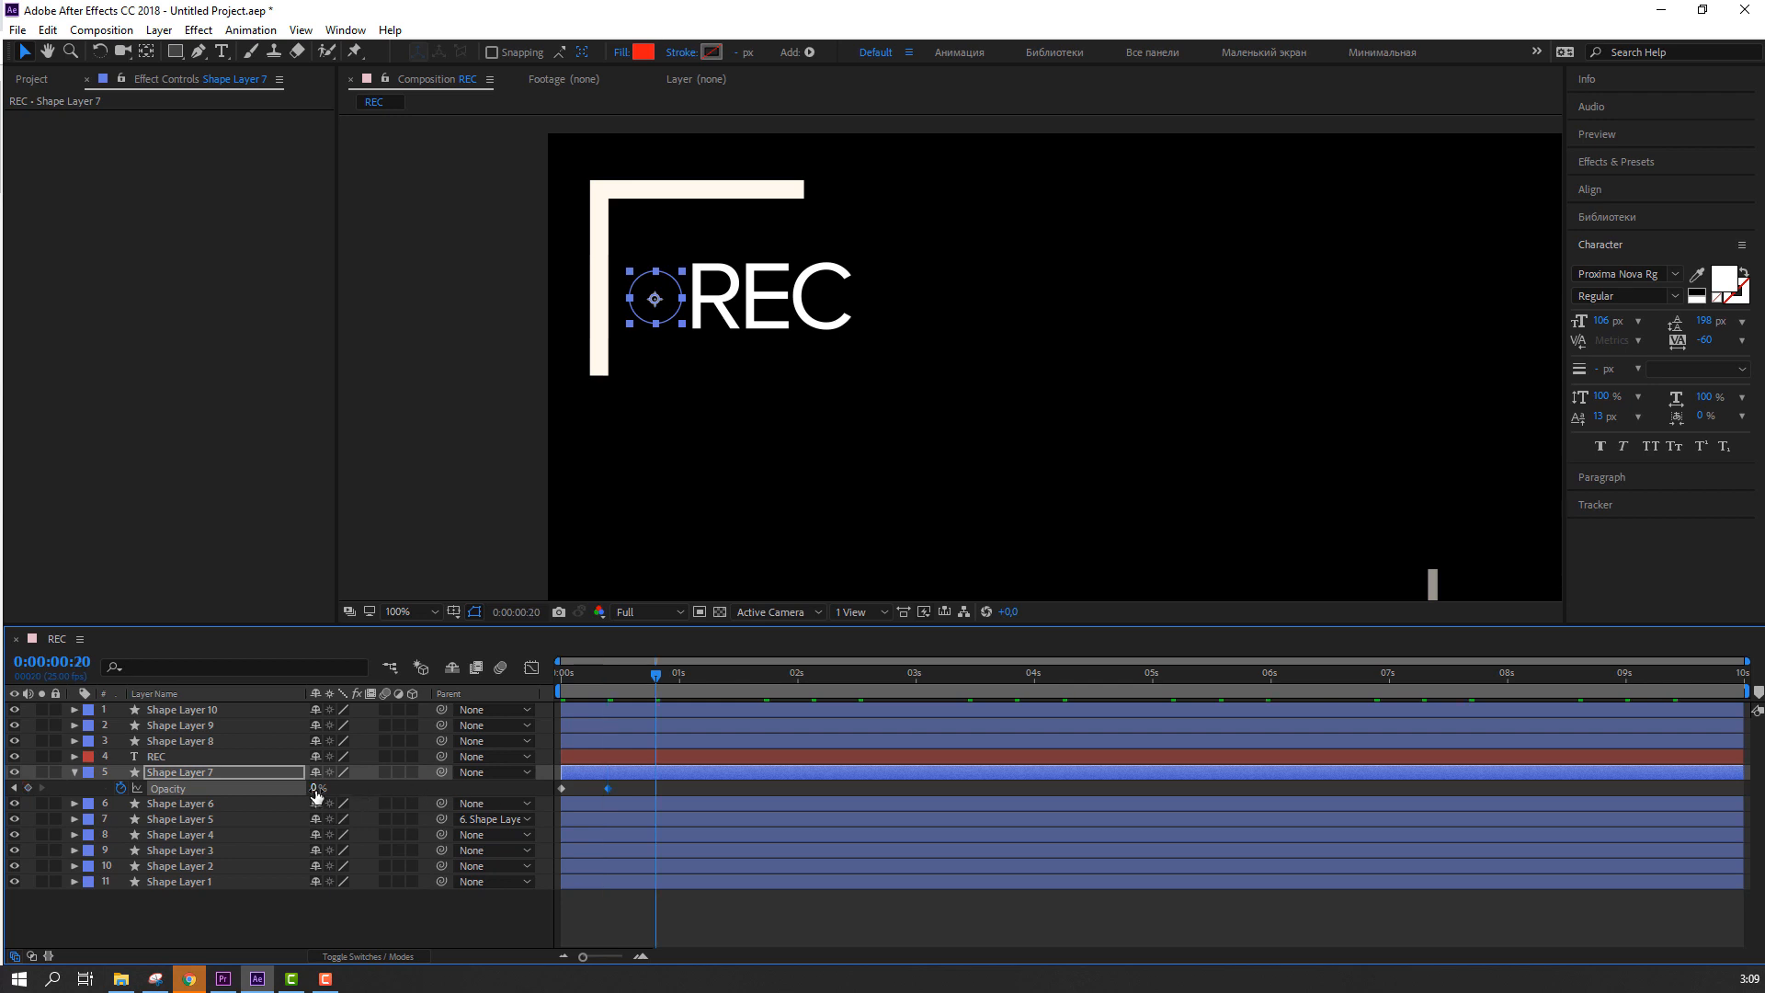
key("Return")
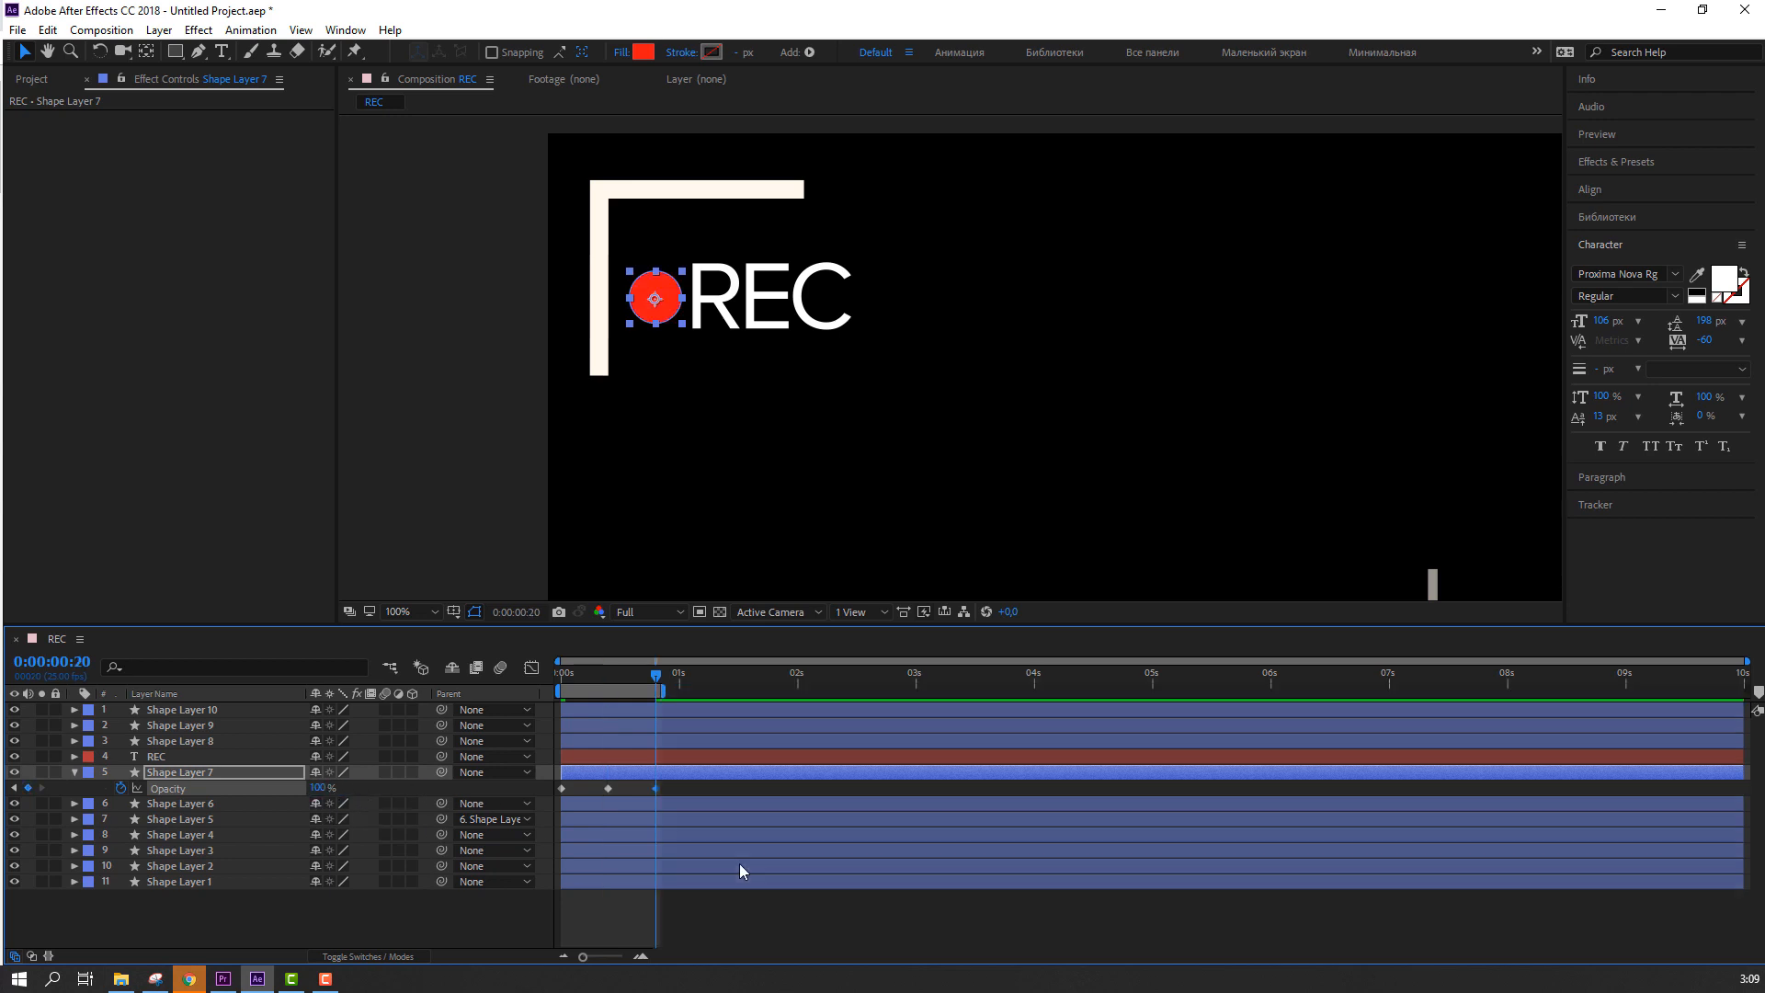
key("space")
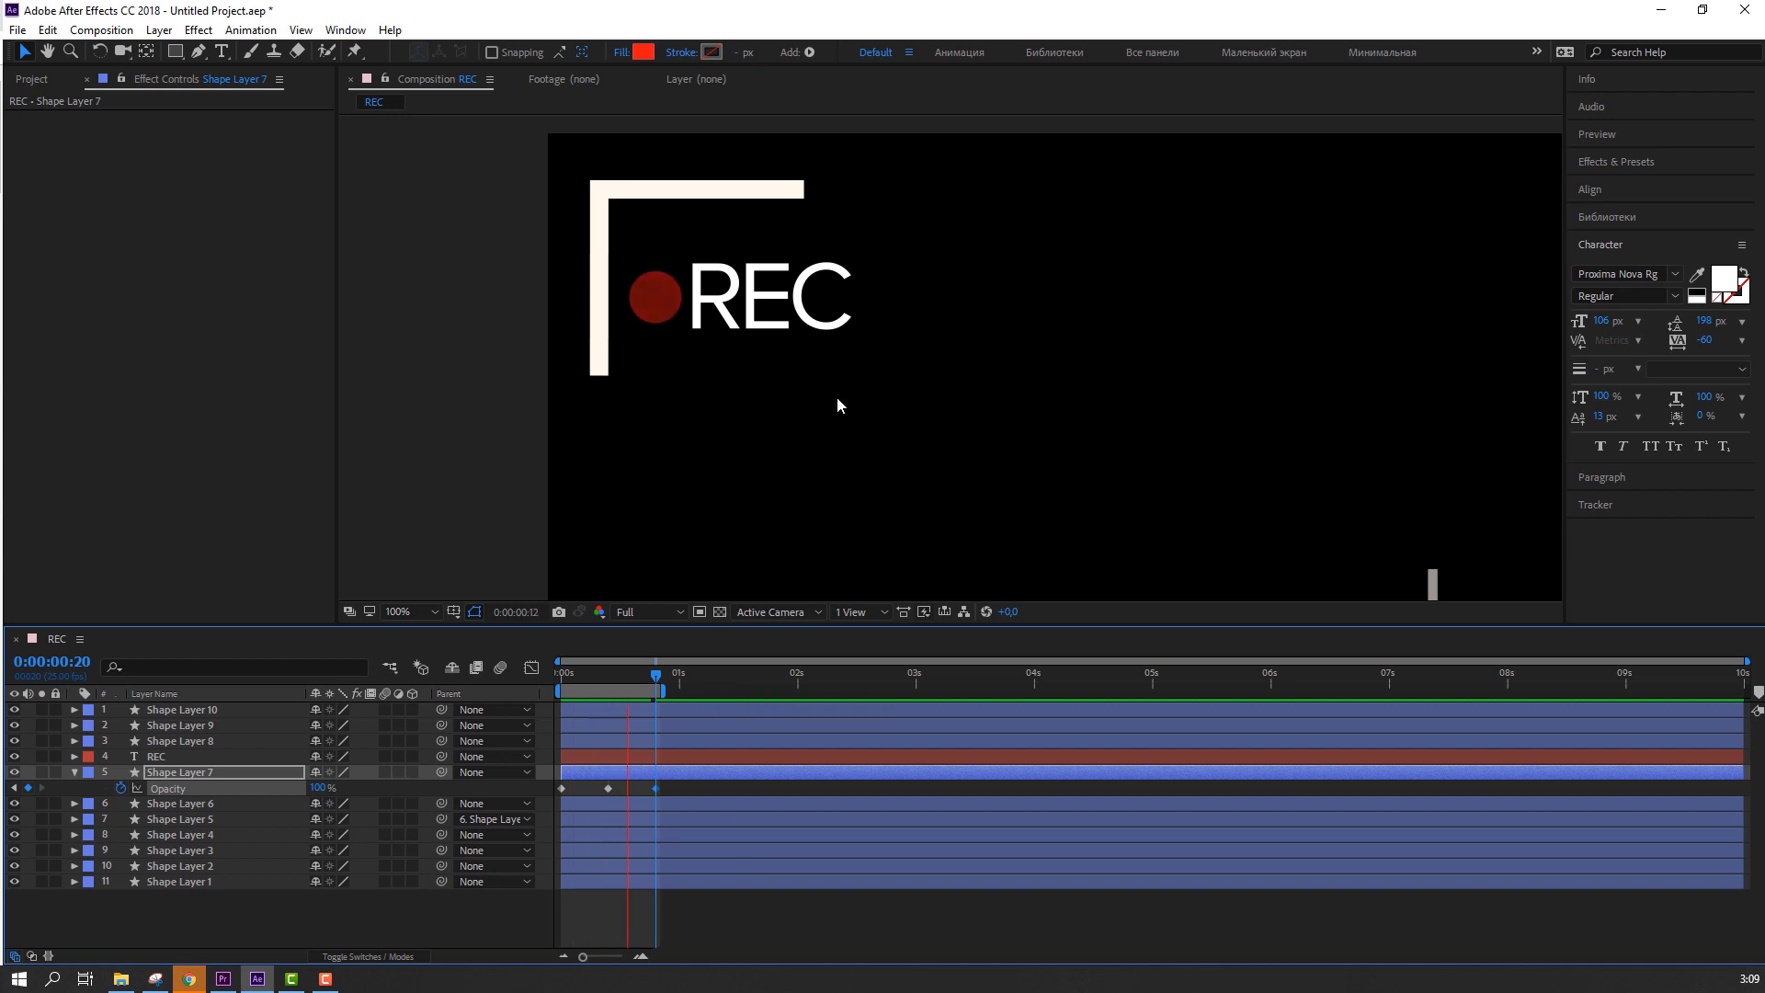
Step: Compress the record dot's opacity keyframes to span about 0.6 seconds and end the work area just after the last one
scroll(837, 395, "down", 4)
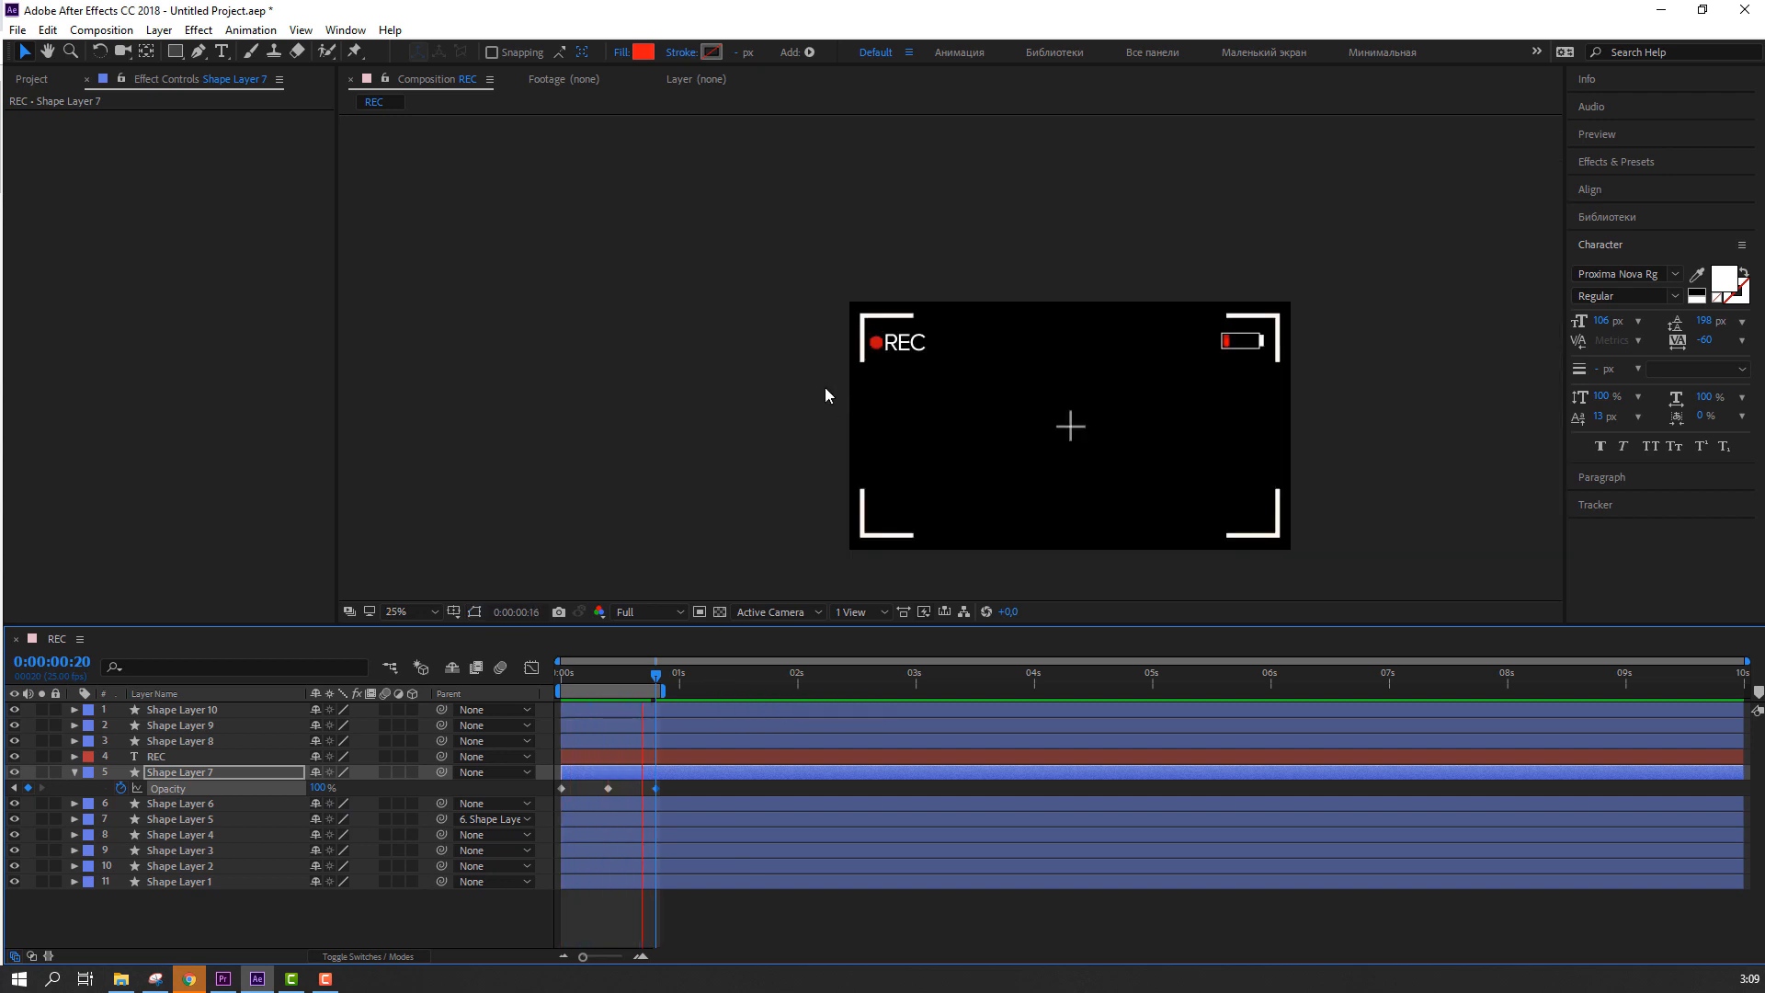
scroll(824, 387, "up", 4)
key("space")
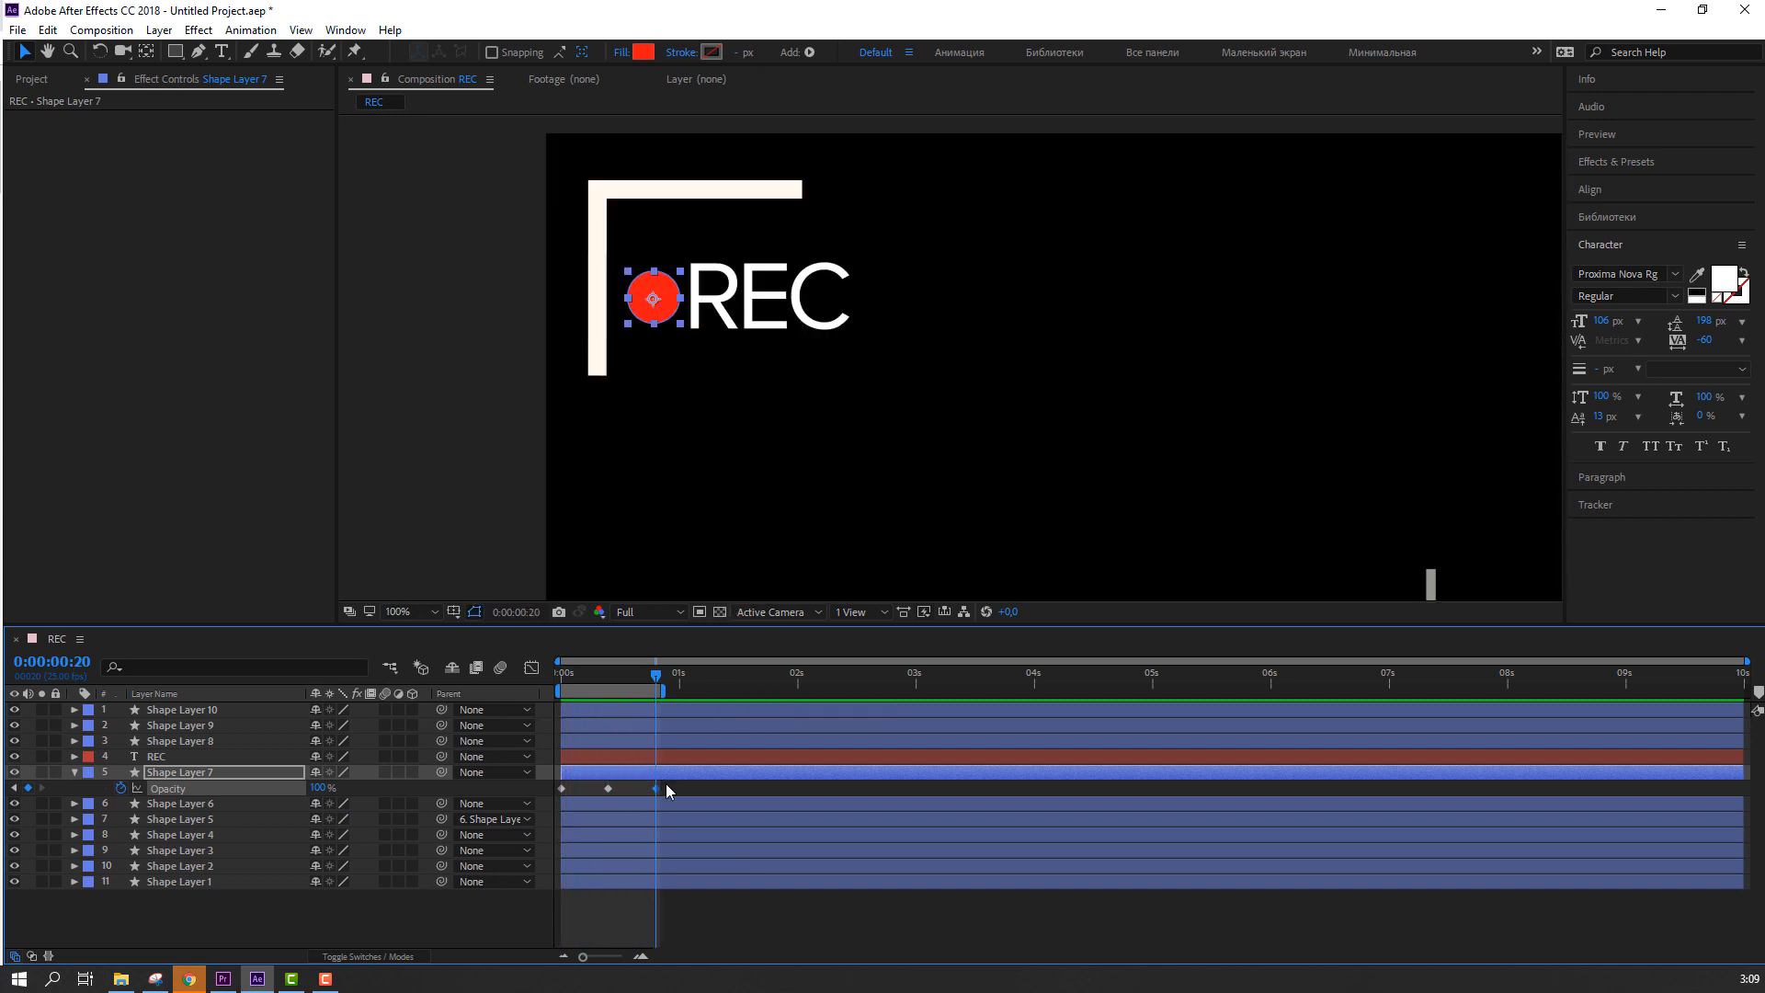
left_click_drag(668, 787, 558, 793)
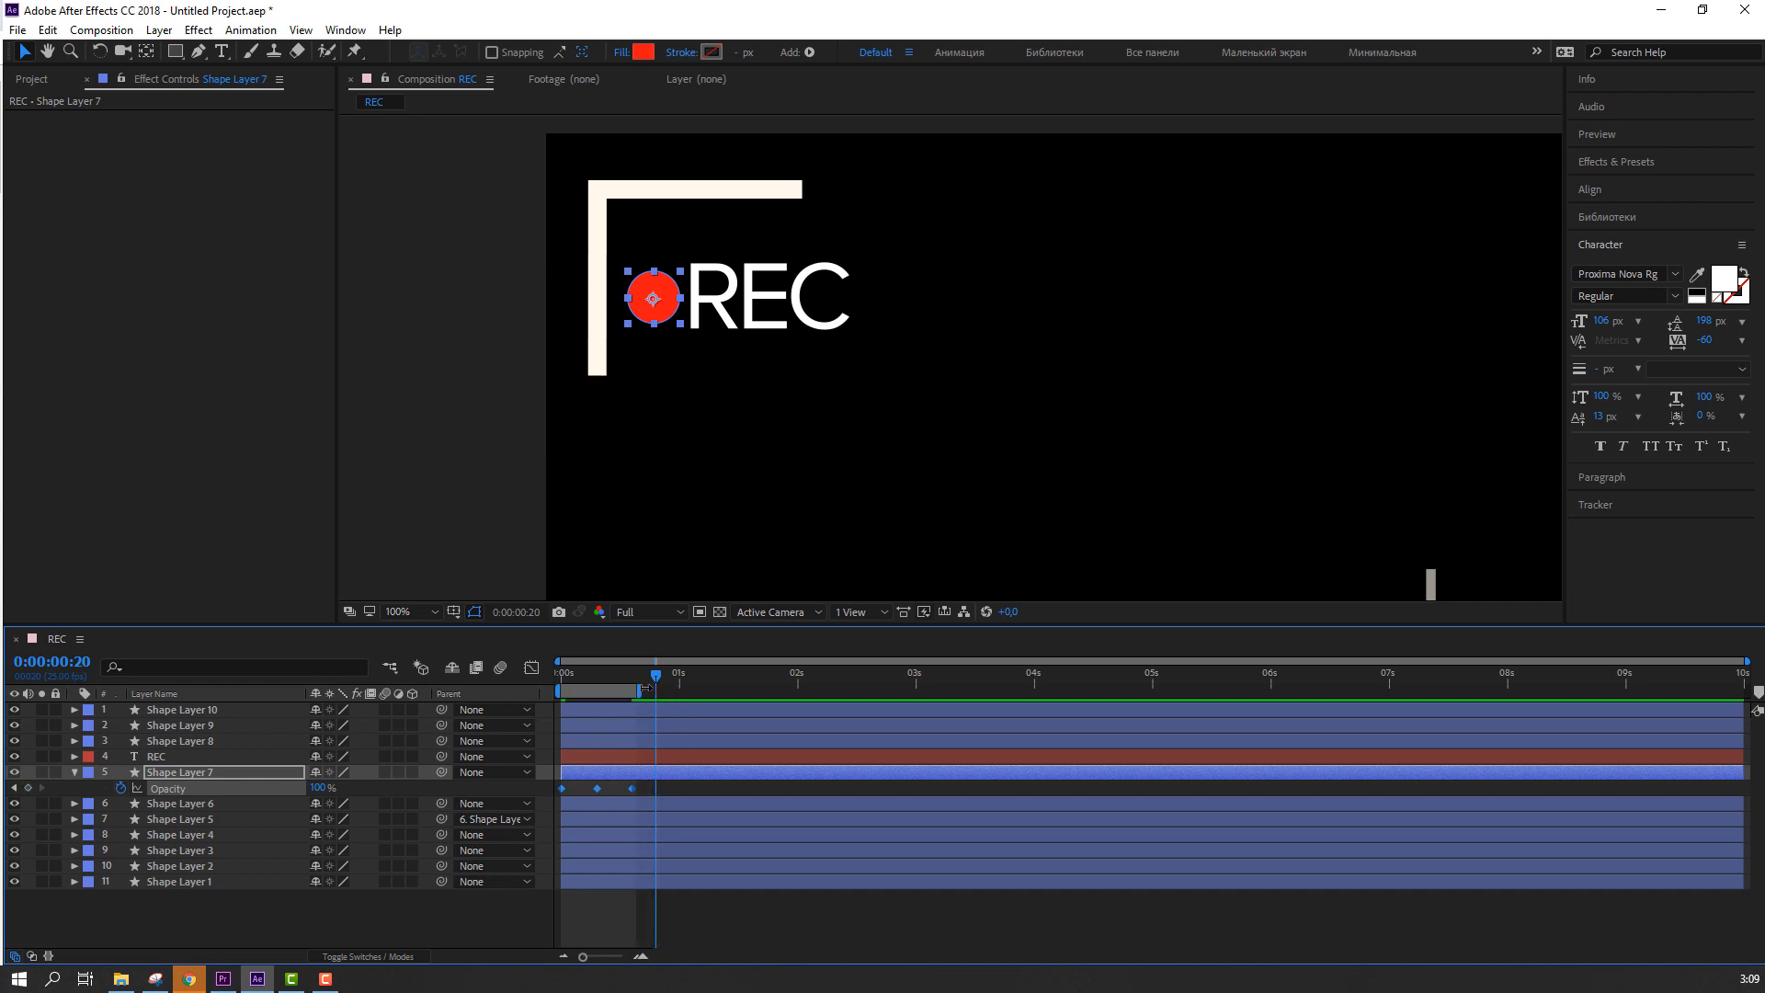
Step: Apply Easy Ease to the record dot's three opacity keyframes and preview the blink
right_click(631, 786)
mouse_move(754, 769)
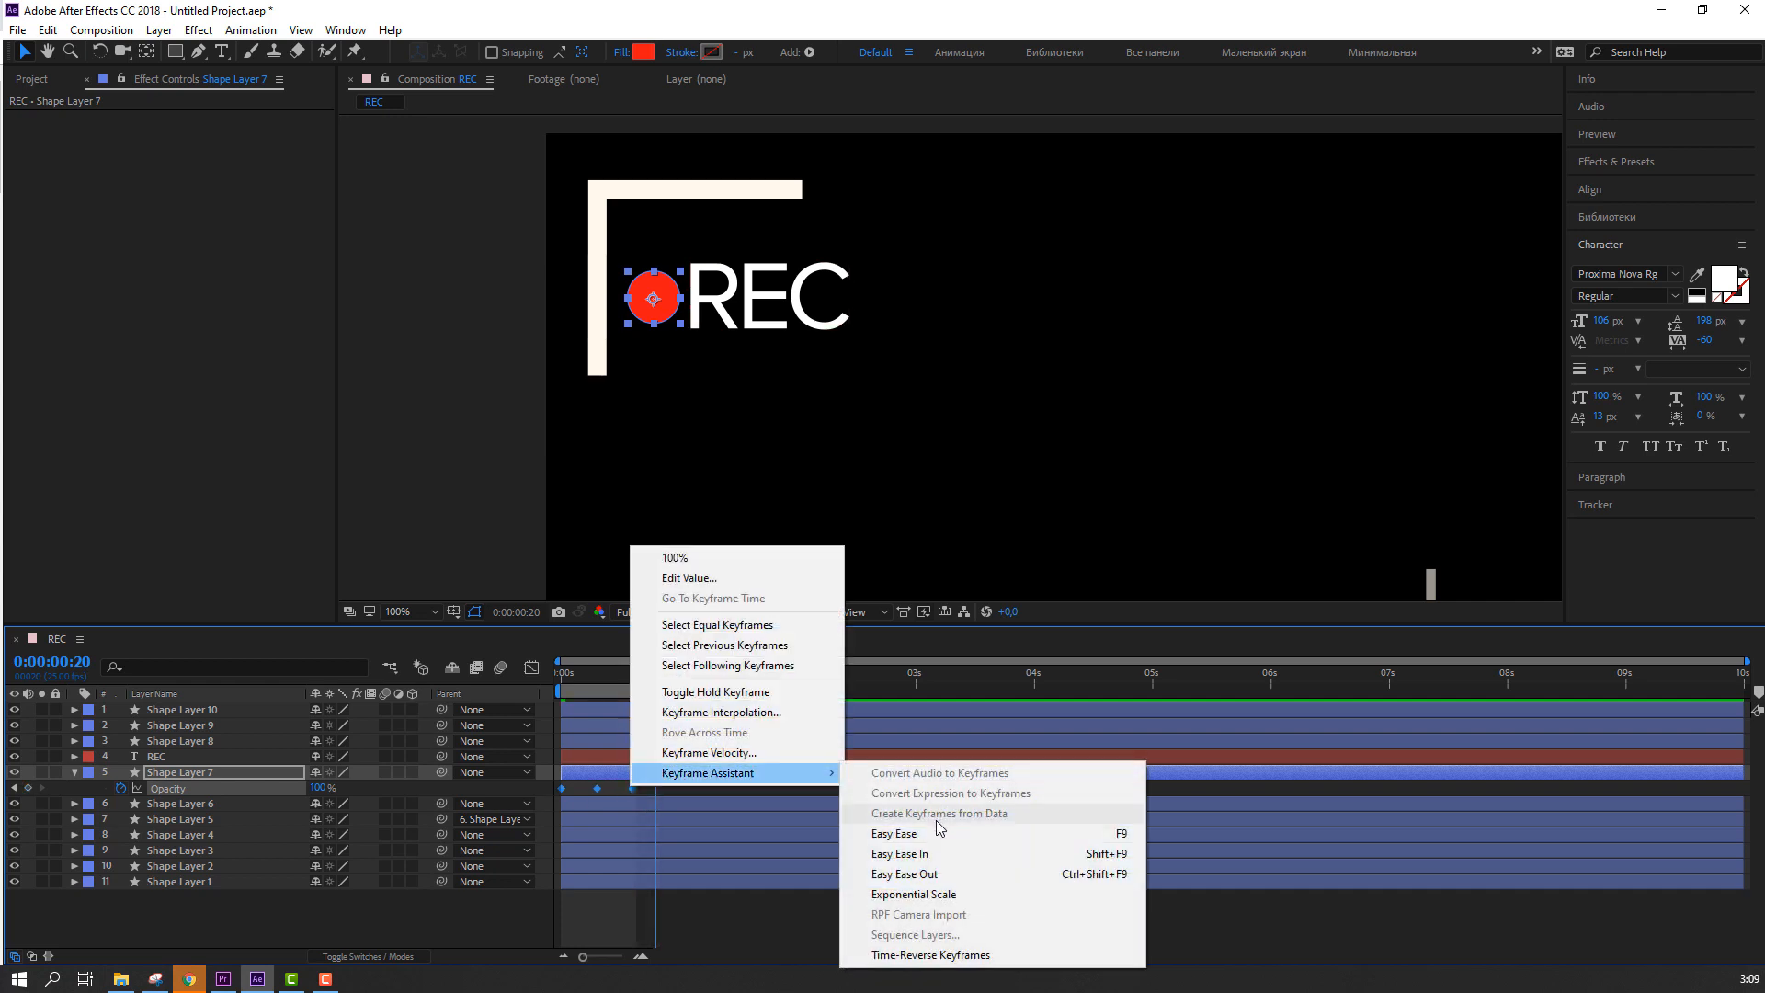
left_click(887, 833)
left_click(811, 789)
scroll(920, 473, "down", 1)
left_click_drag(1200, 412, 999, 381)
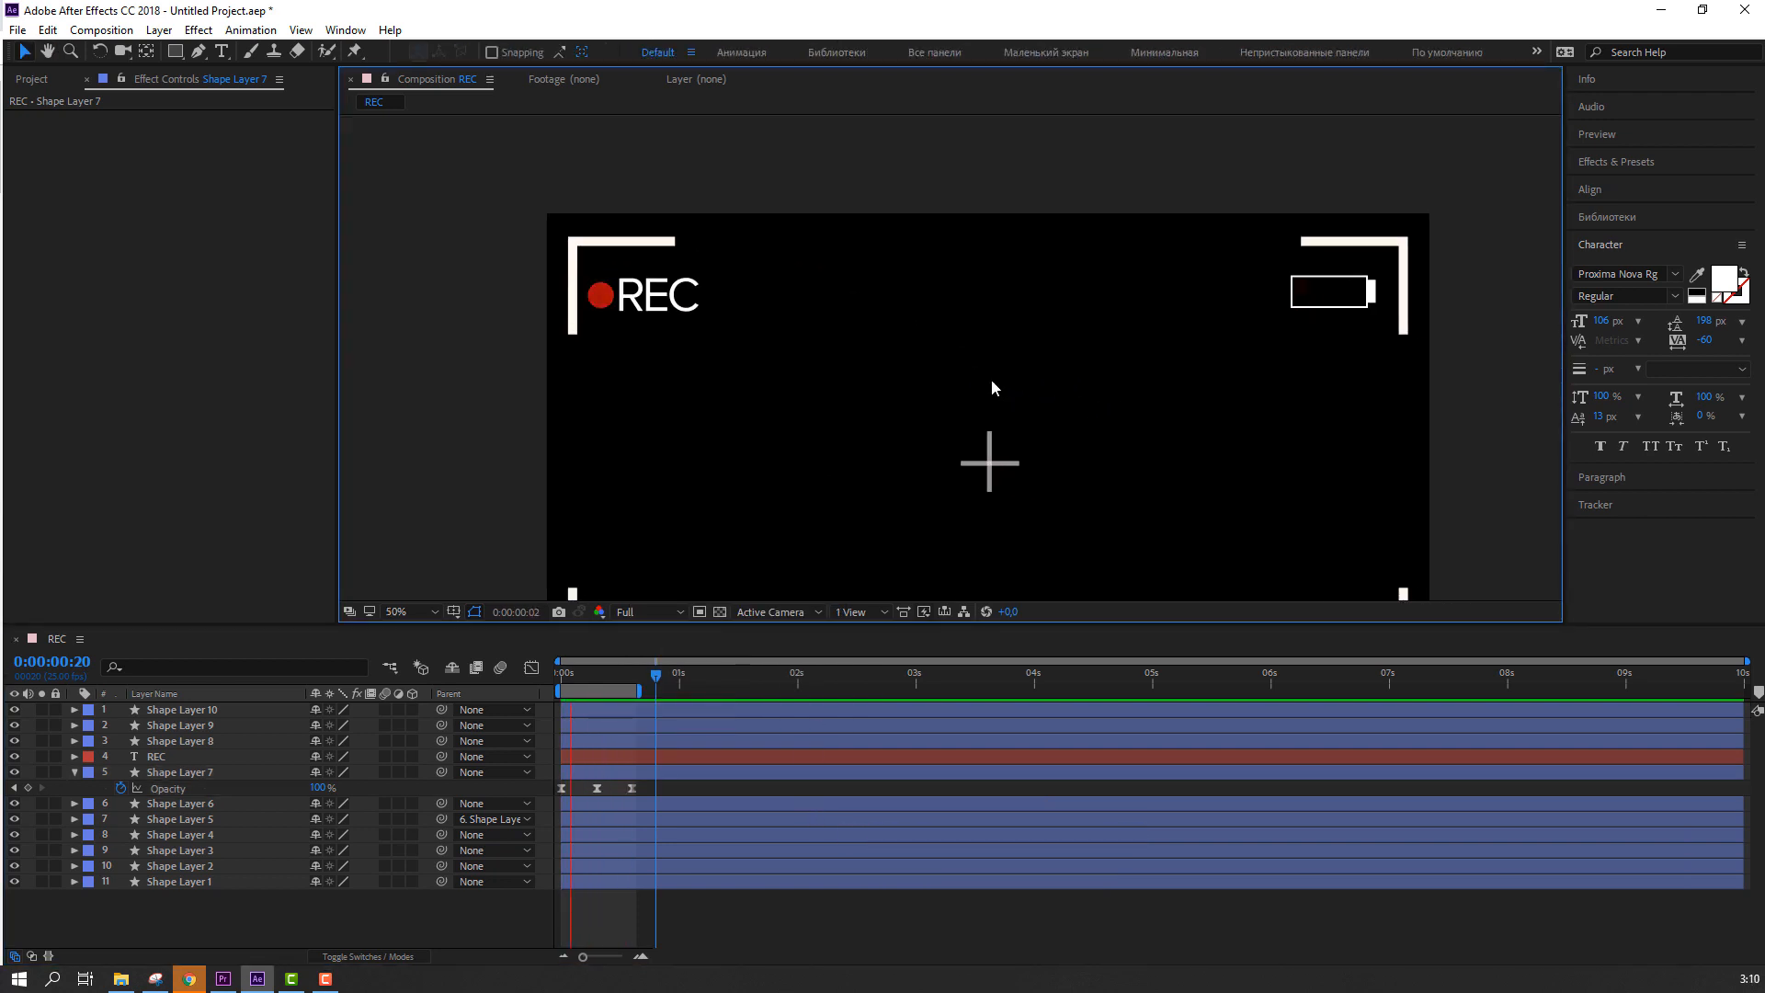
Step: Add the expression loopOutDuration(type = "cycle", duration = 0) to the record dot's opacity and collapse its layer
left_click(613, 689)
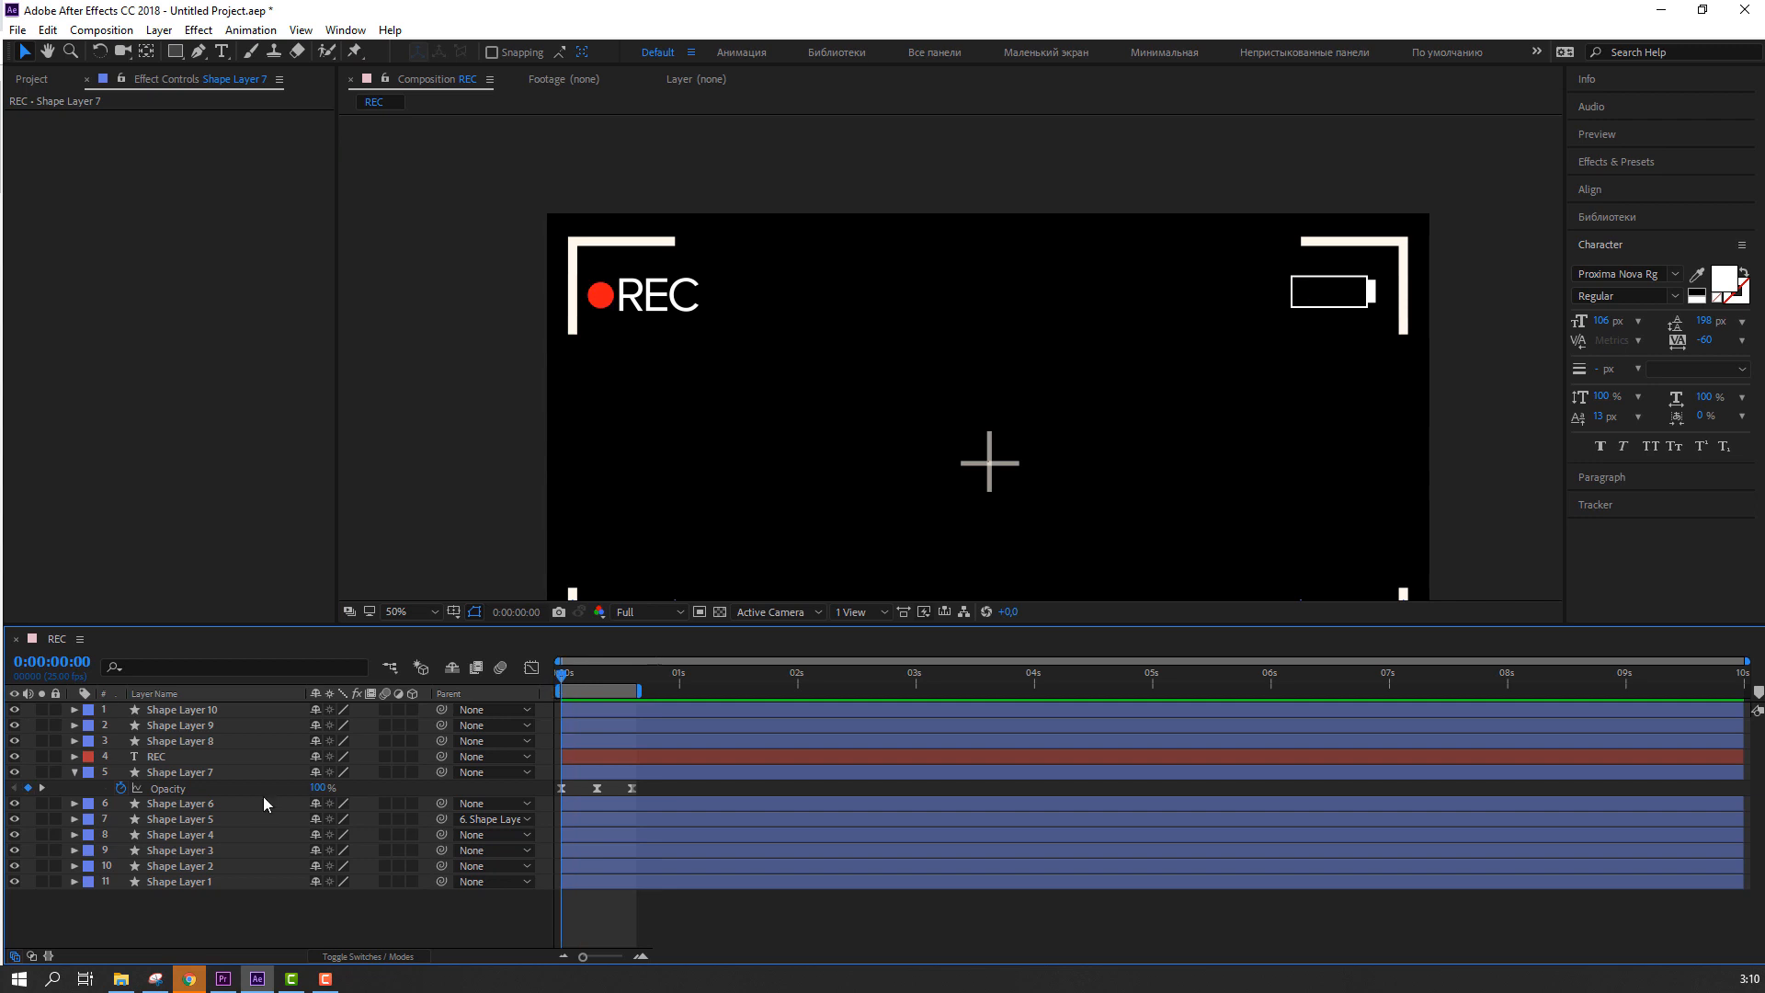
left_click(120, 788, "alt")
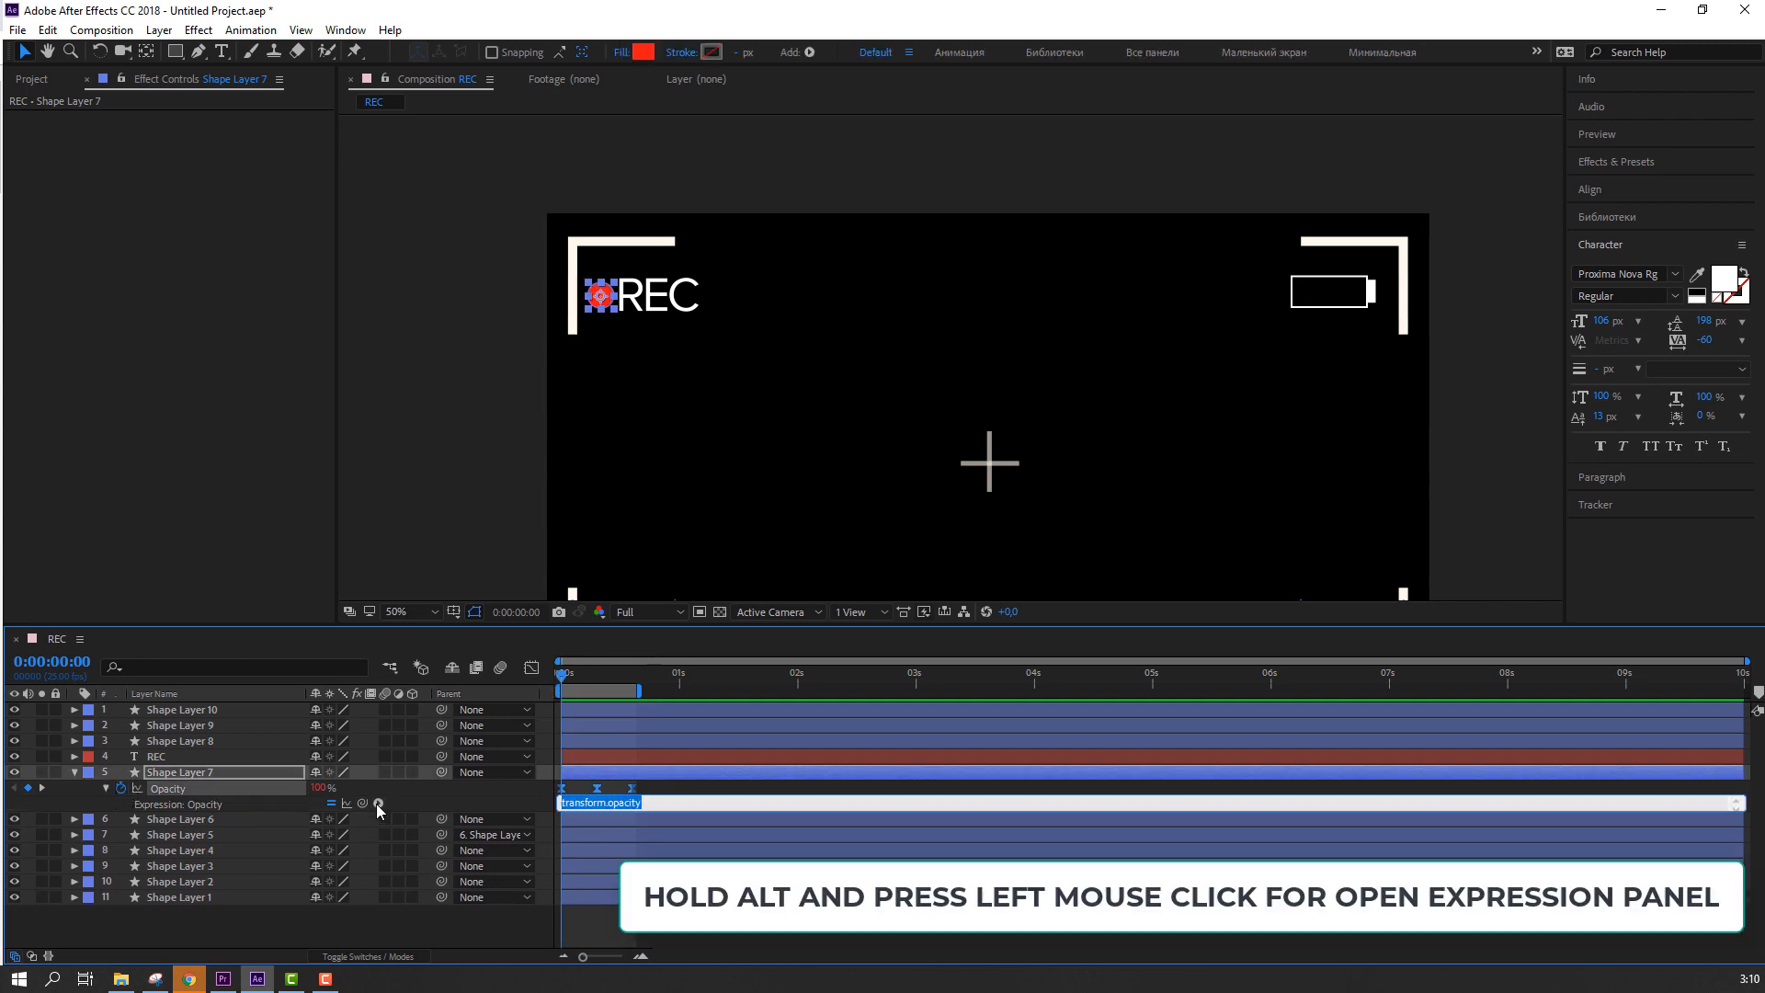
left_click(379, 803)
mouse_move(473, 729)
left_click(699, 516)
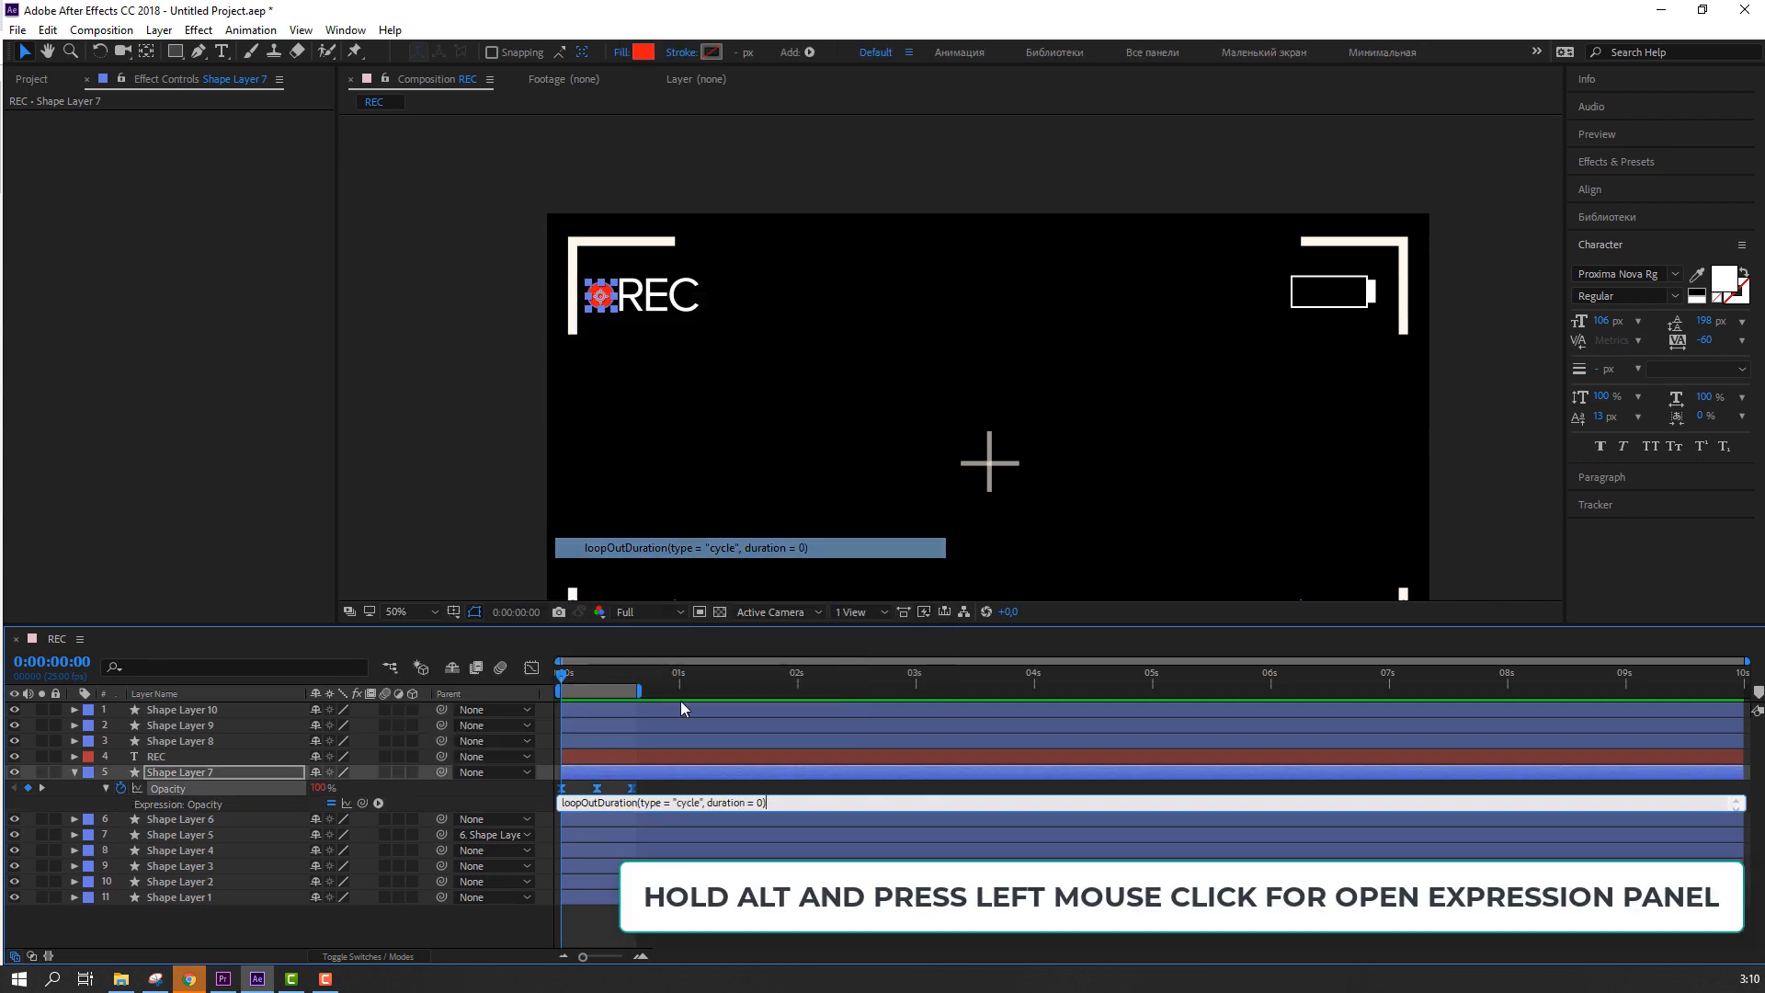
left_click(658, 788)
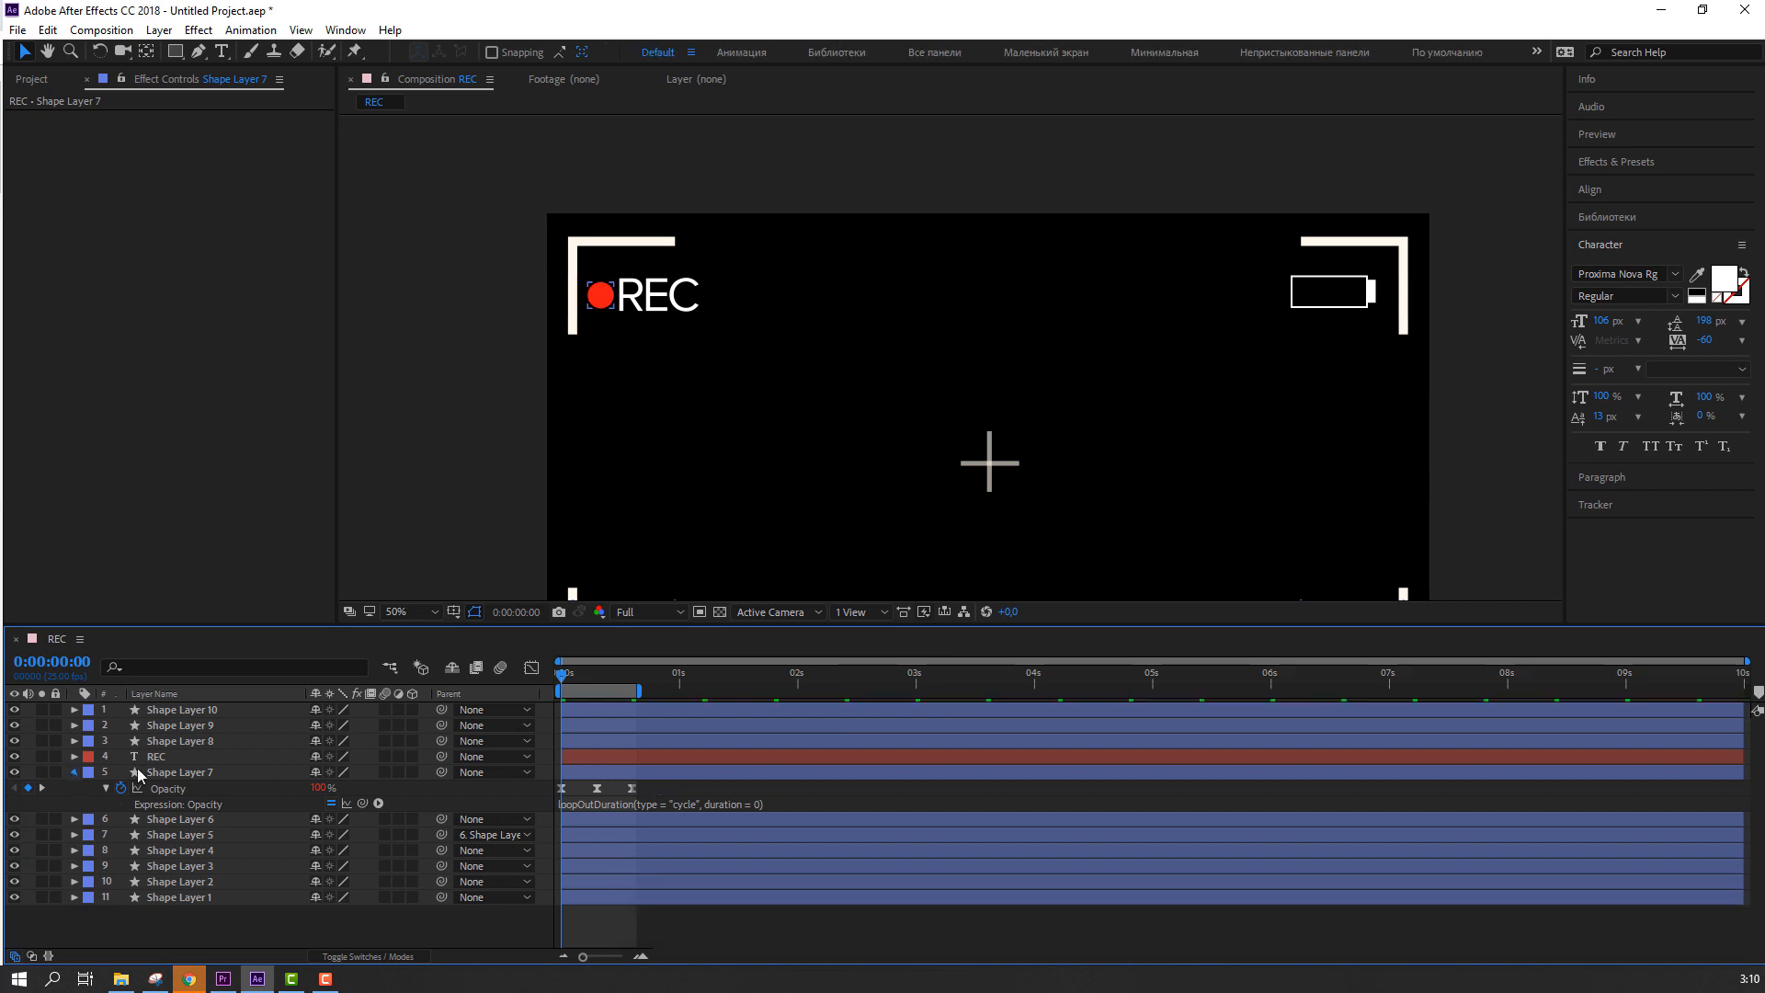
left_click(74, 773)
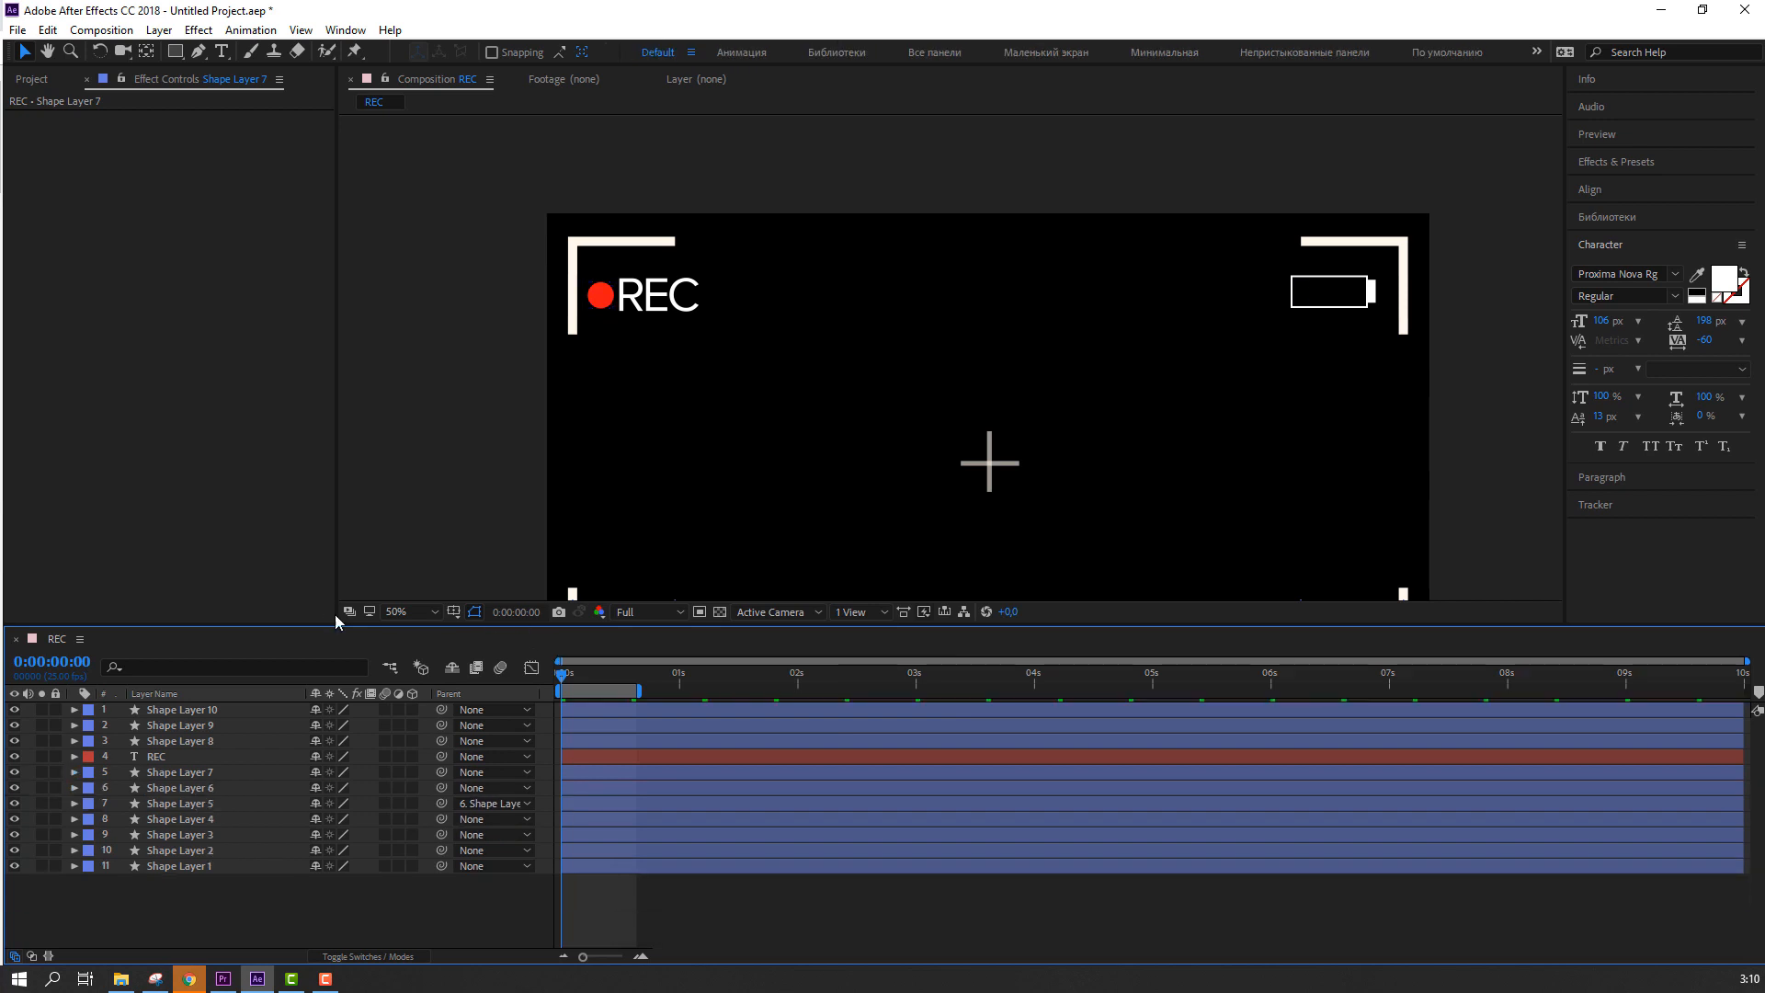
Step: Extend the work area to the composition's end and preview both looping blinks with the whole frame in view
left_click(403, 611)
left_click(443, 549)
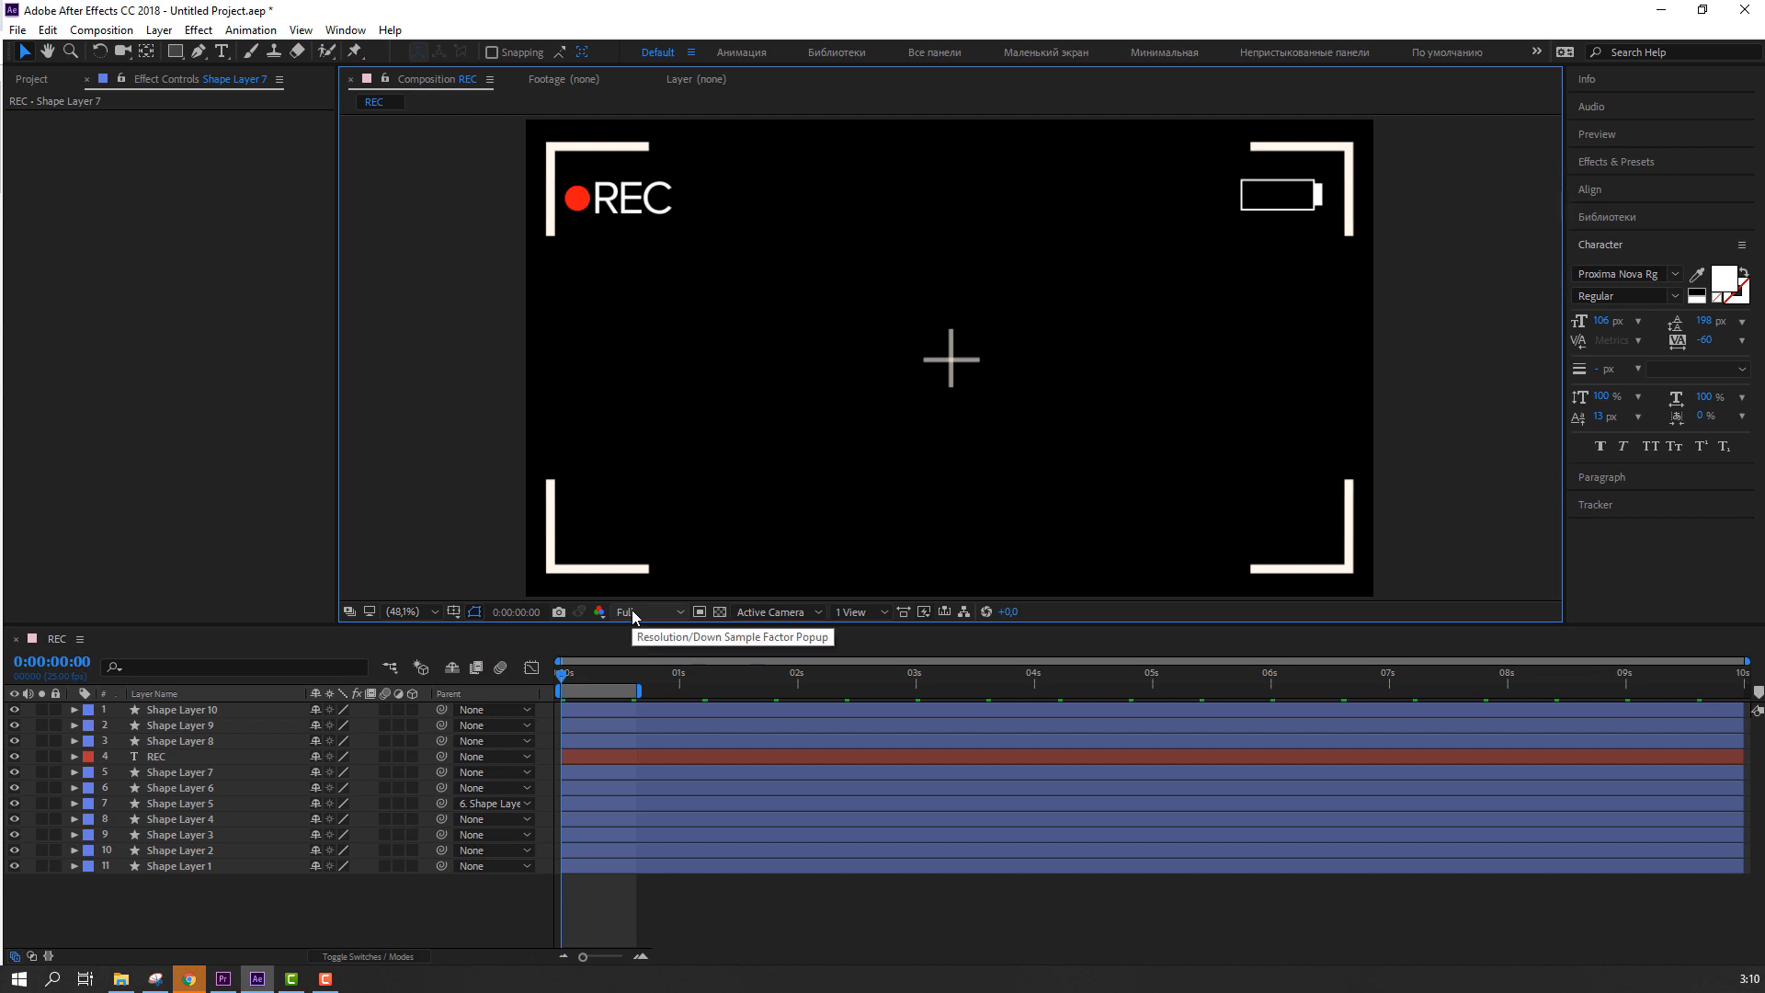
left_click(633, 614)
left_click(633, 614)
scroll(572, 566, "down", 2)
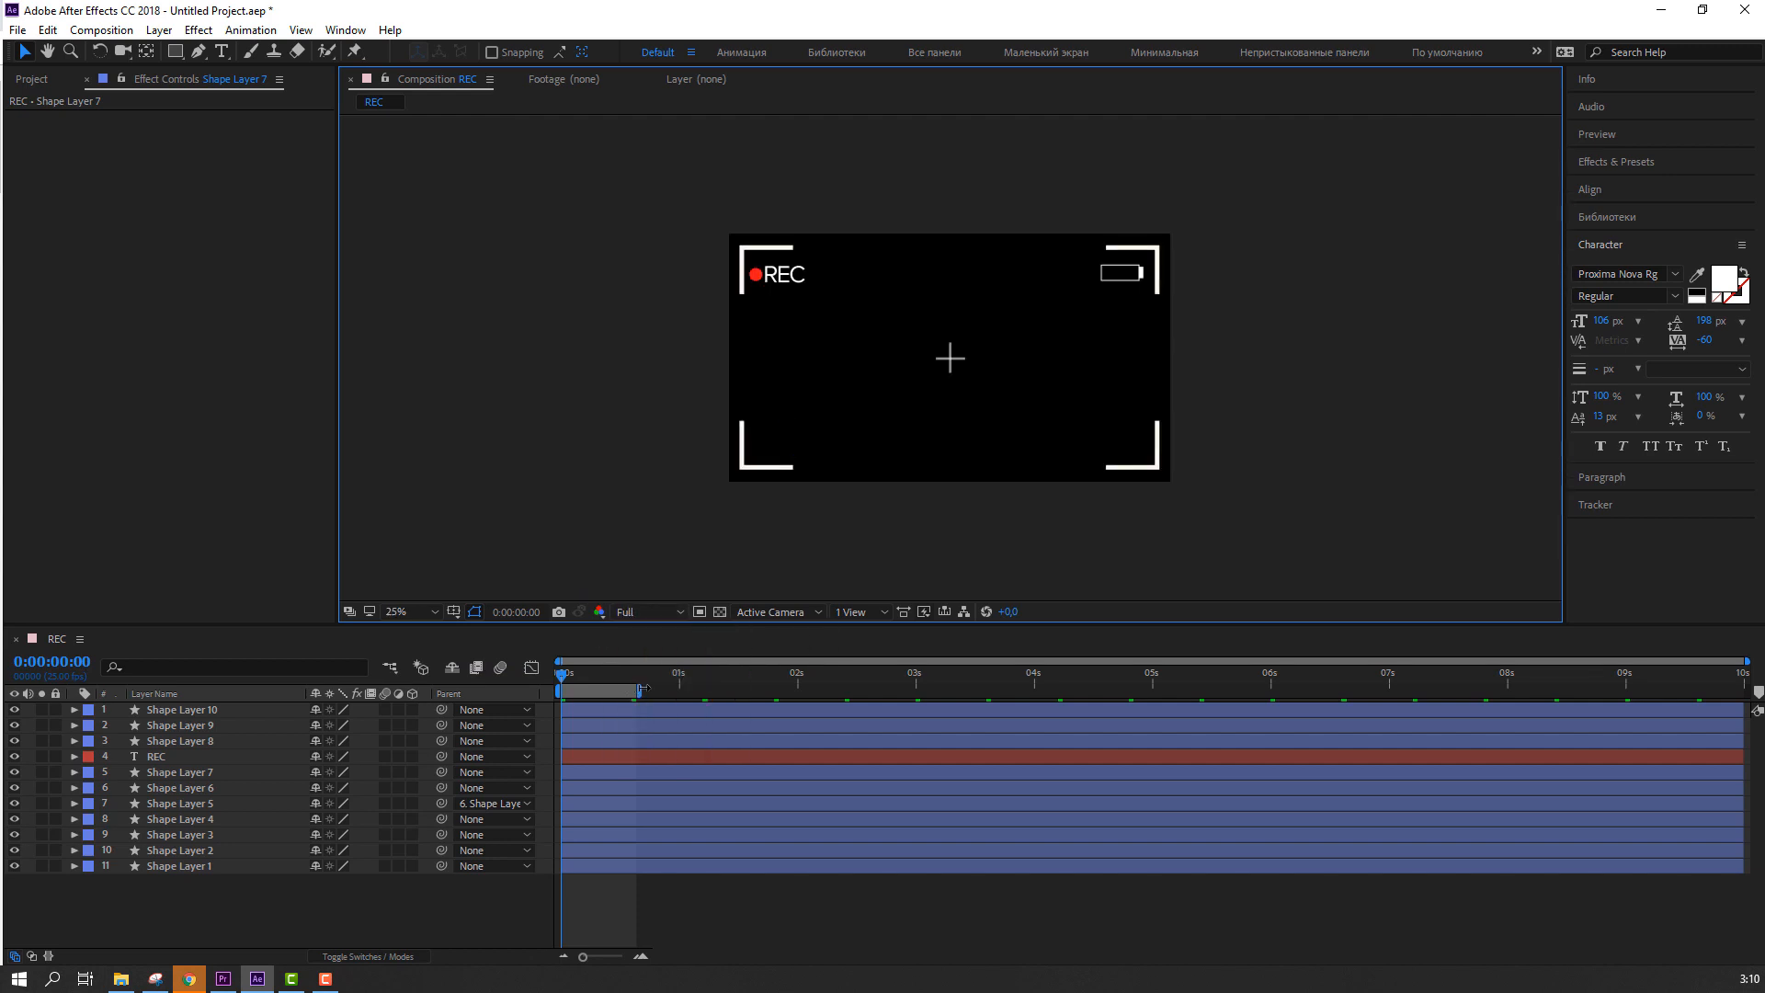
left_click_drag(643, 690, 1745, 690)
key("space")
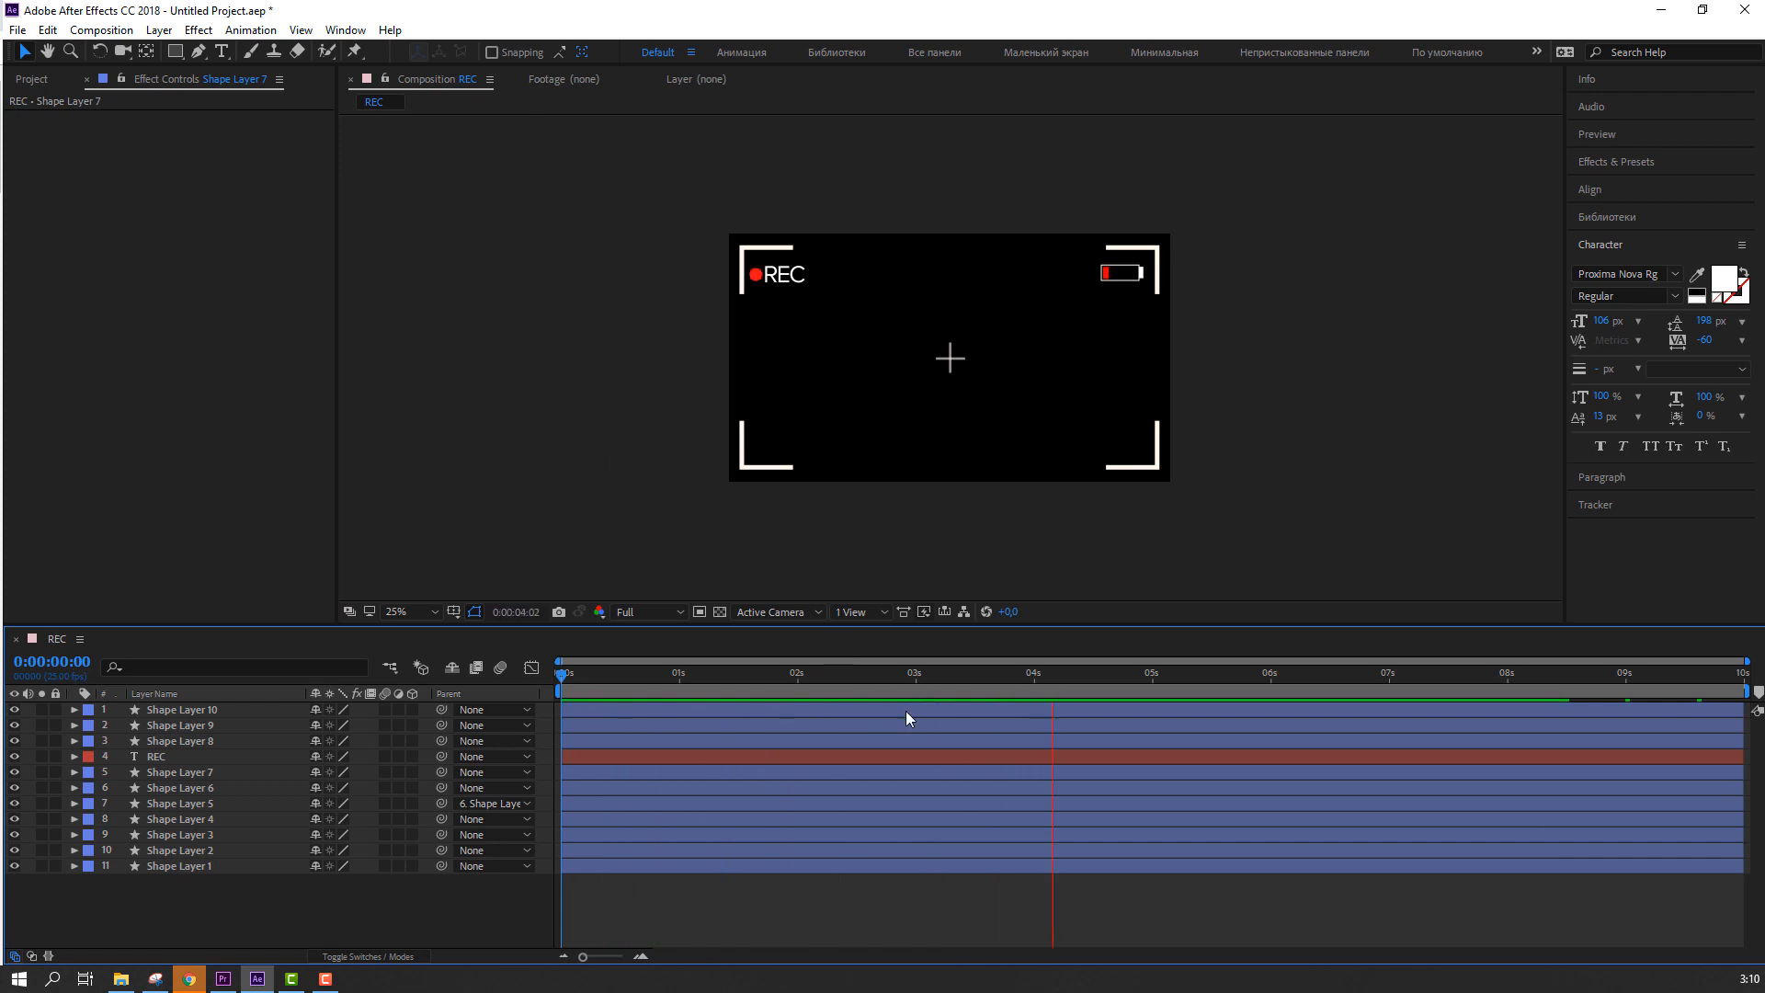
key("space")
Step: Show the project items and pre-compose all the overlay layers into a new composition named REC SCREEN
left_click(53, 81)
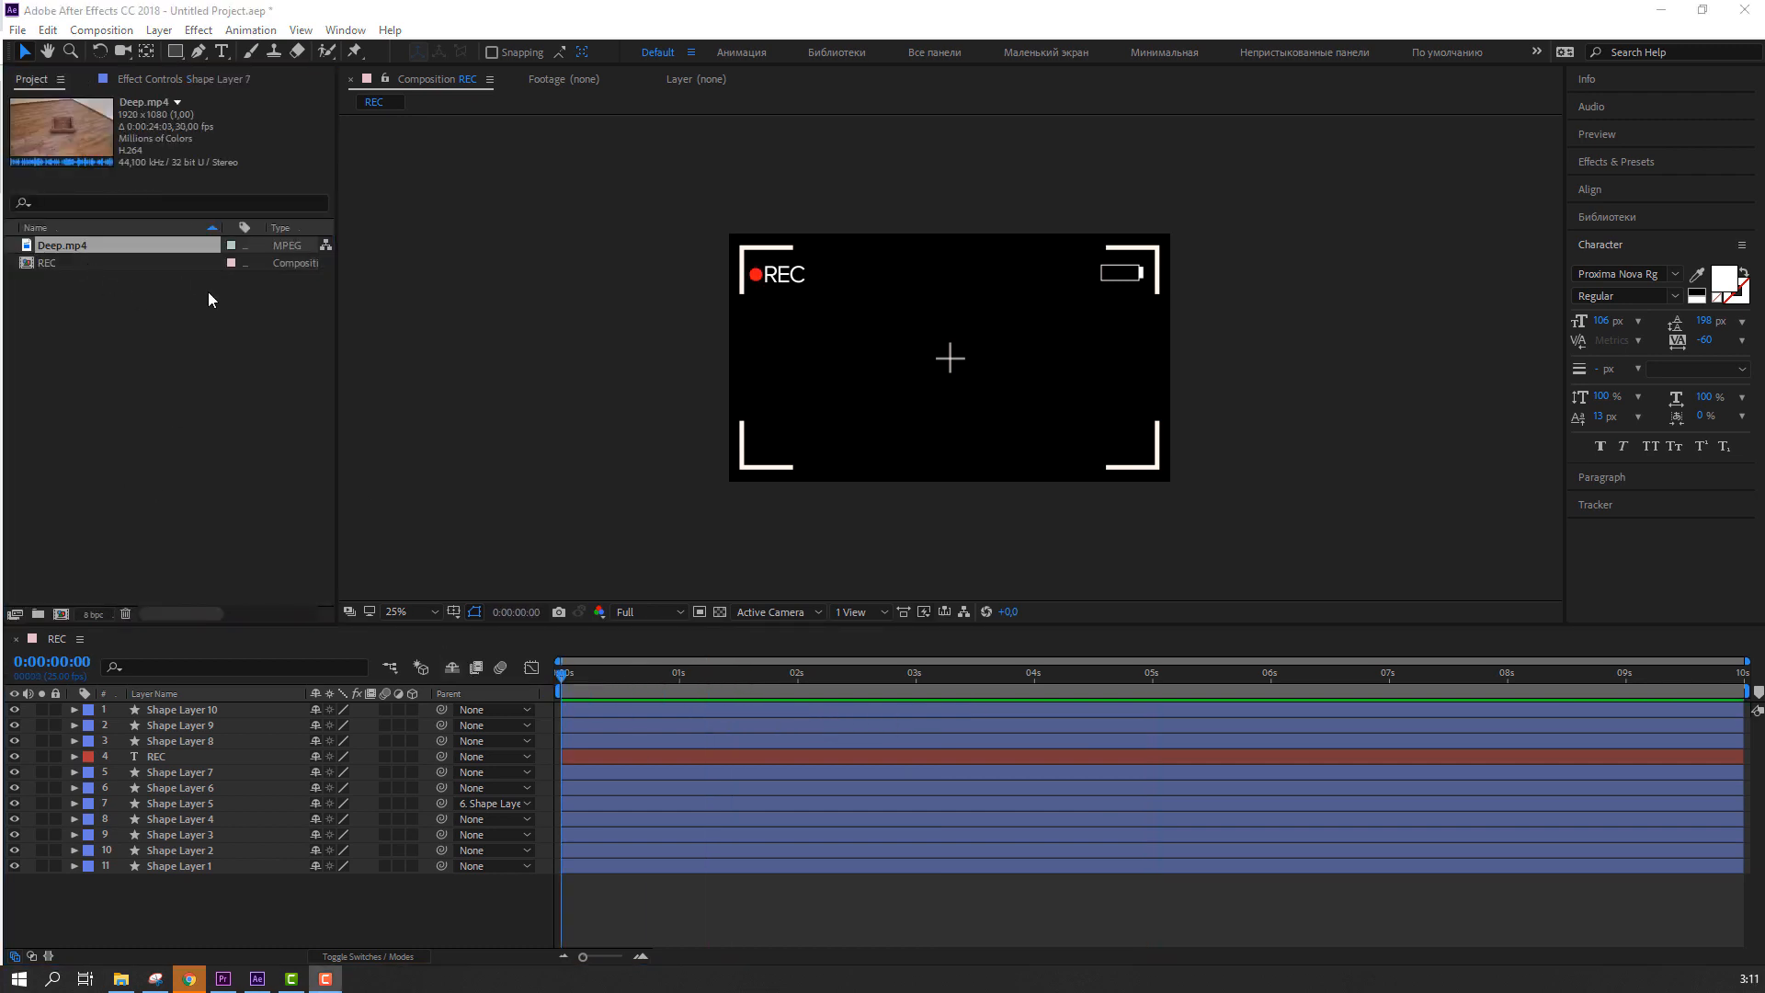
left_click_drag(180, 910, 189, 712)
right_click(190, 722)
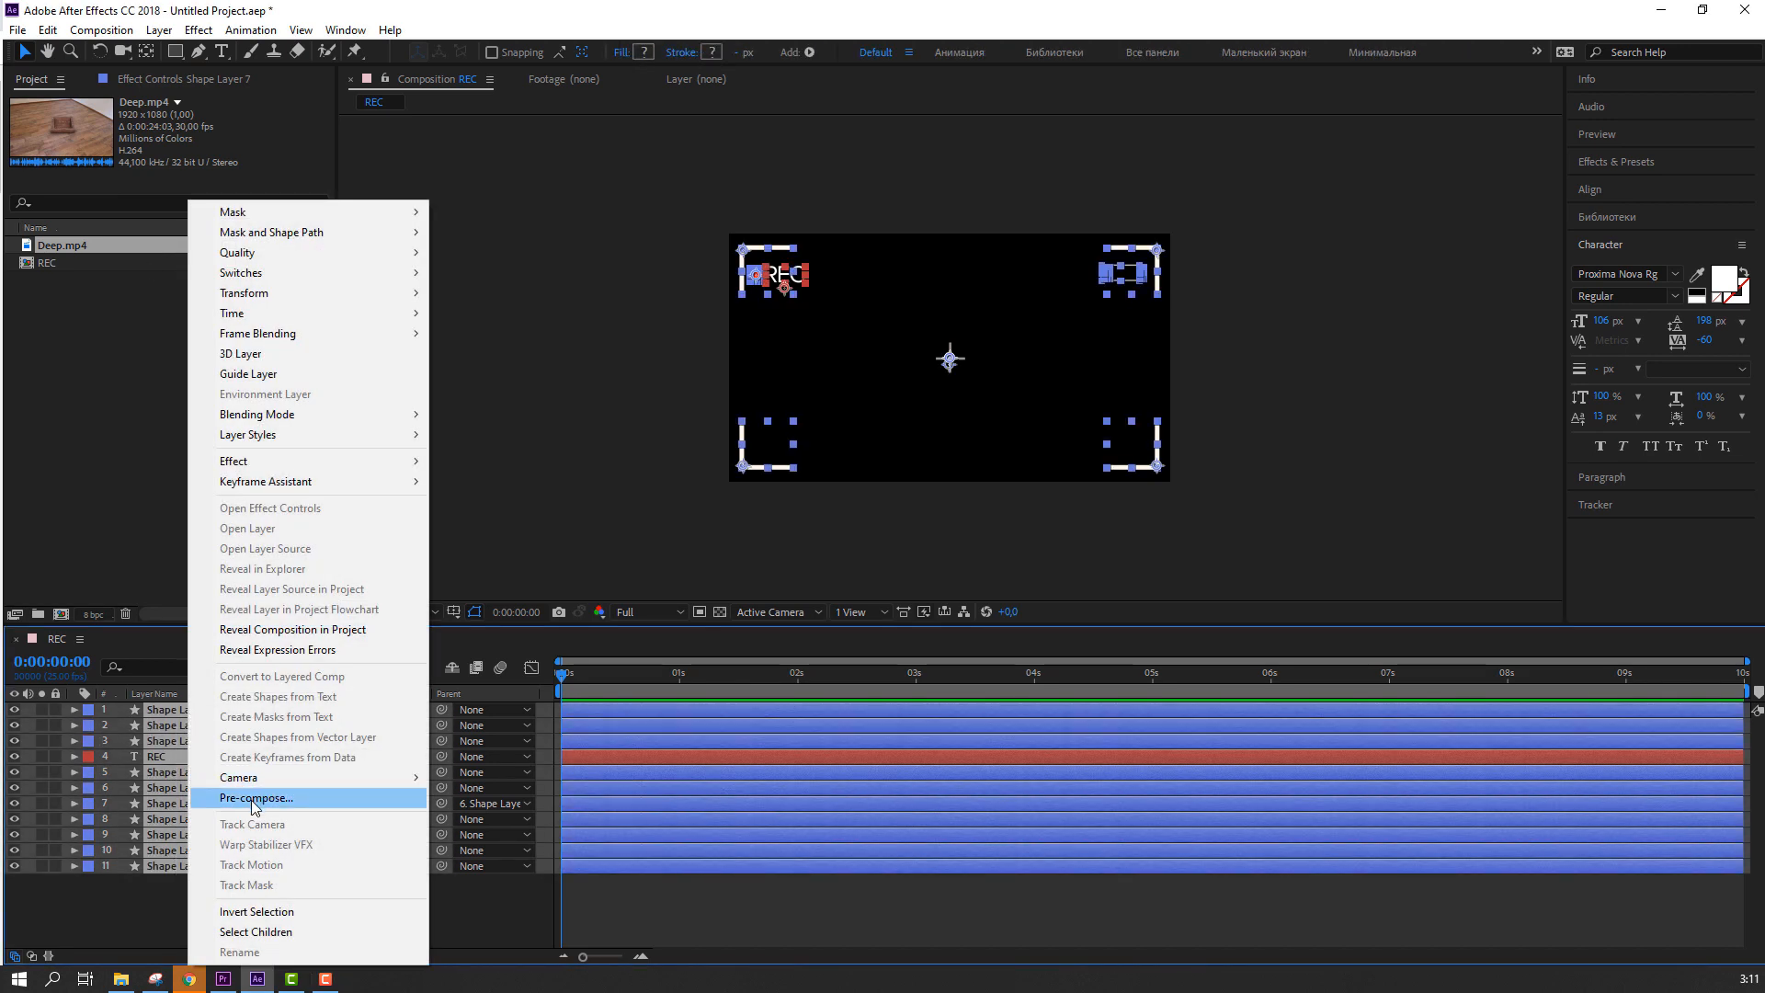
left_click(257, 798)
type("R")
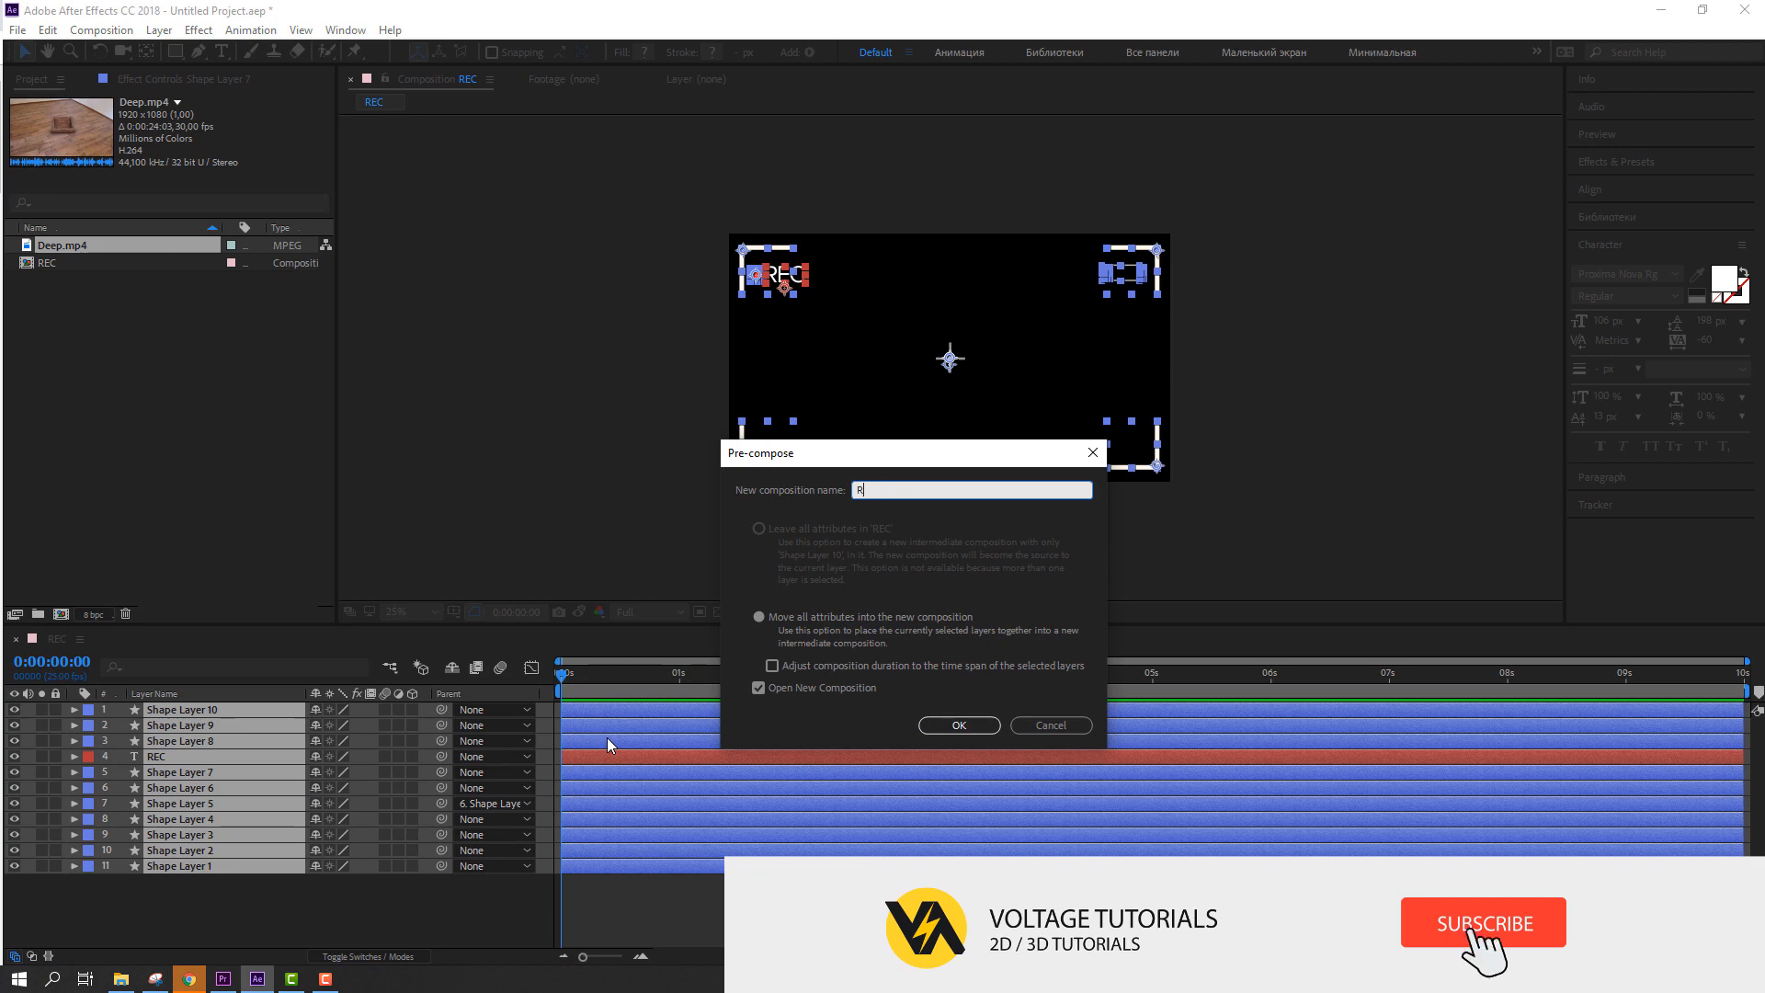
type("EC SCREEN")
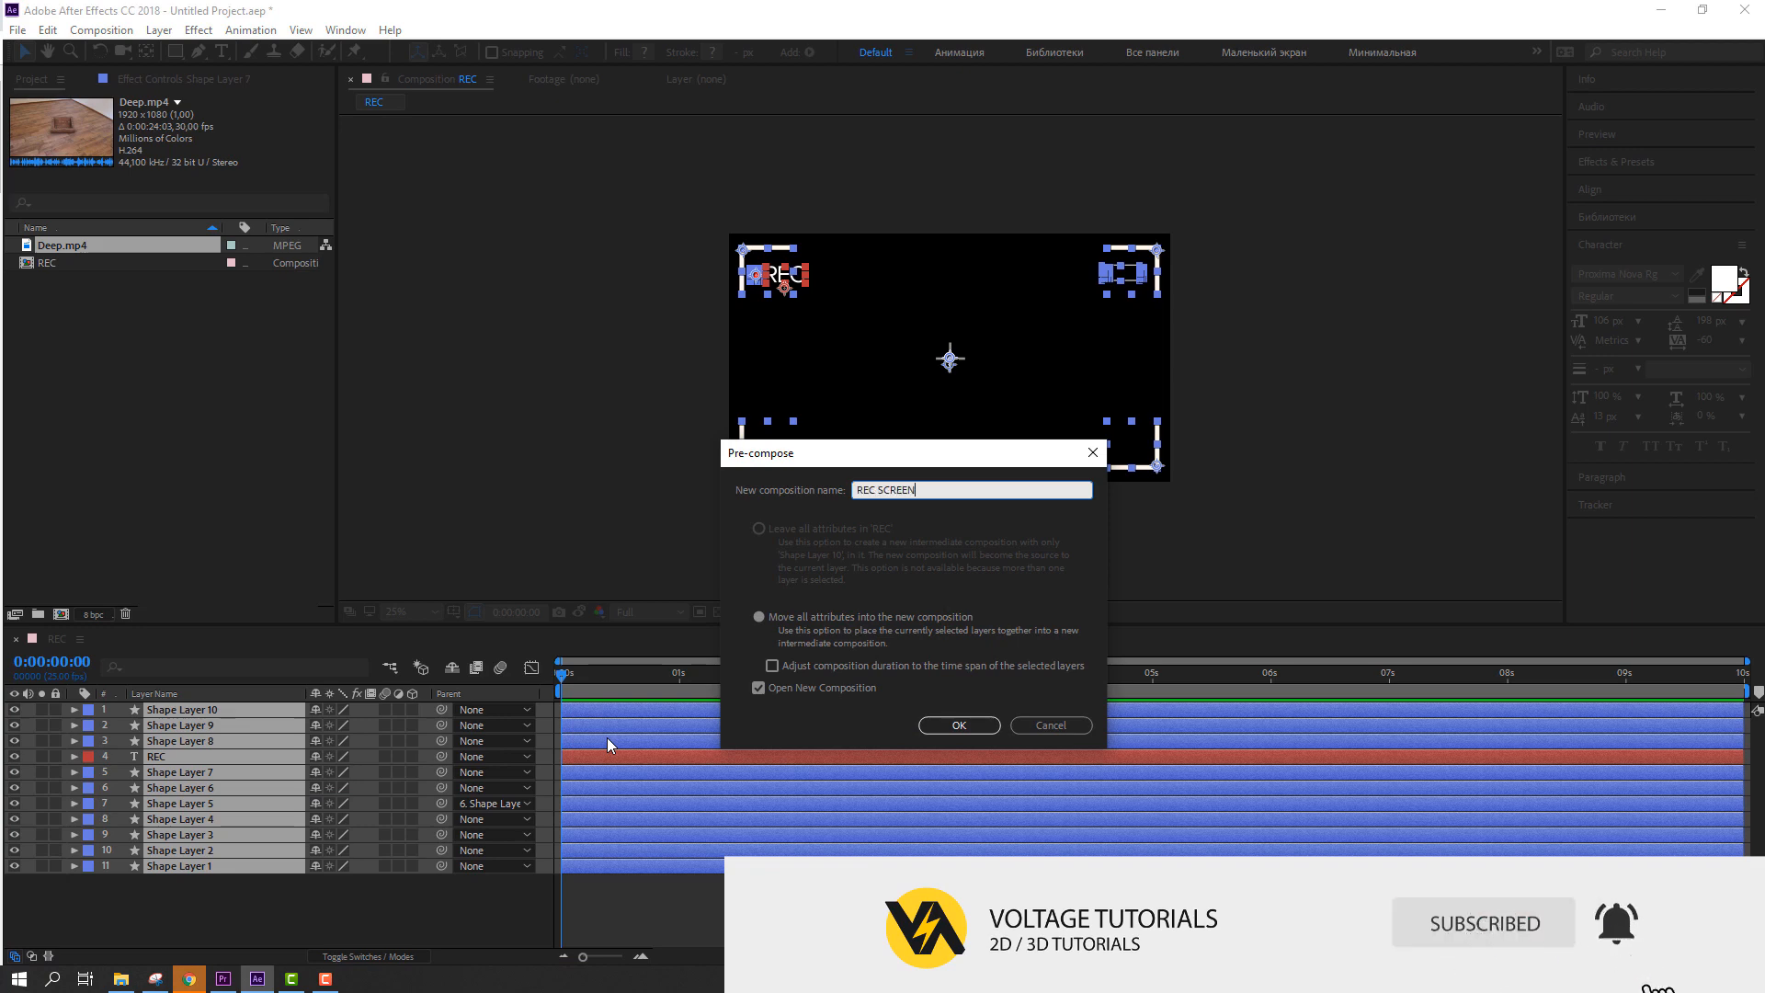
left_click(949, 730)
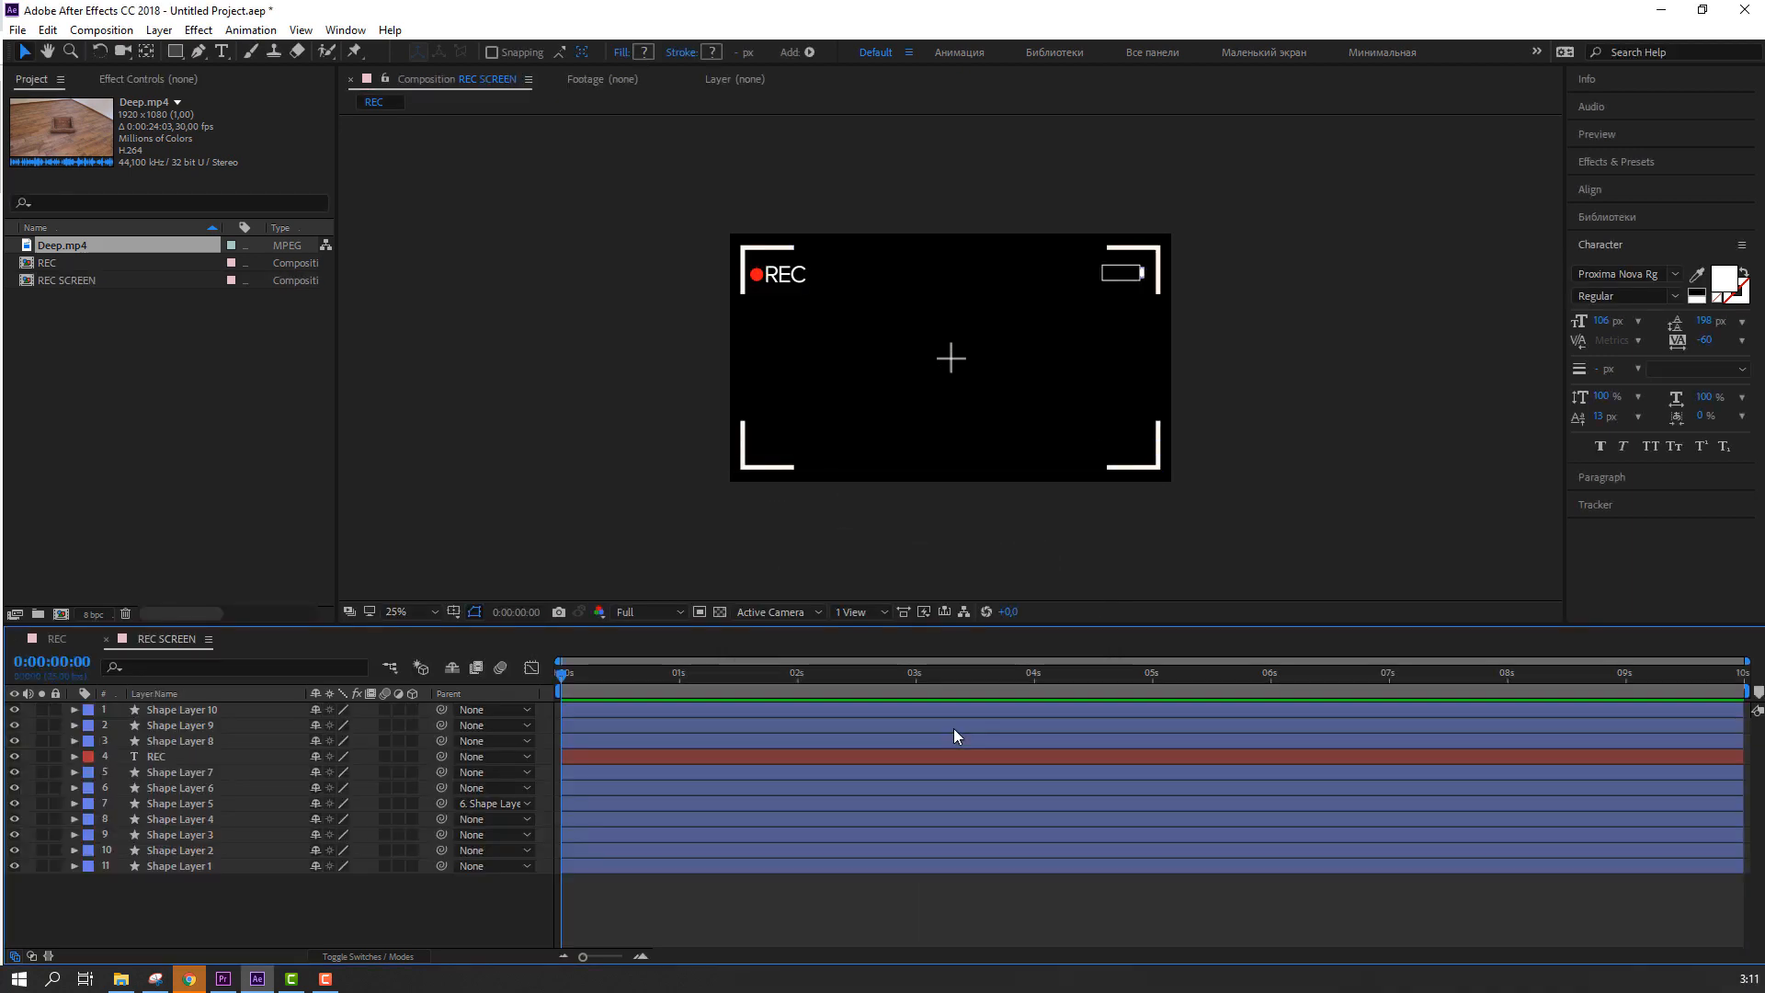
Step: Return to the REC composition, place Deep.mp4 beneath the REC SCREEN layer, and fit the frame in the viewer
left_click(92, 640)
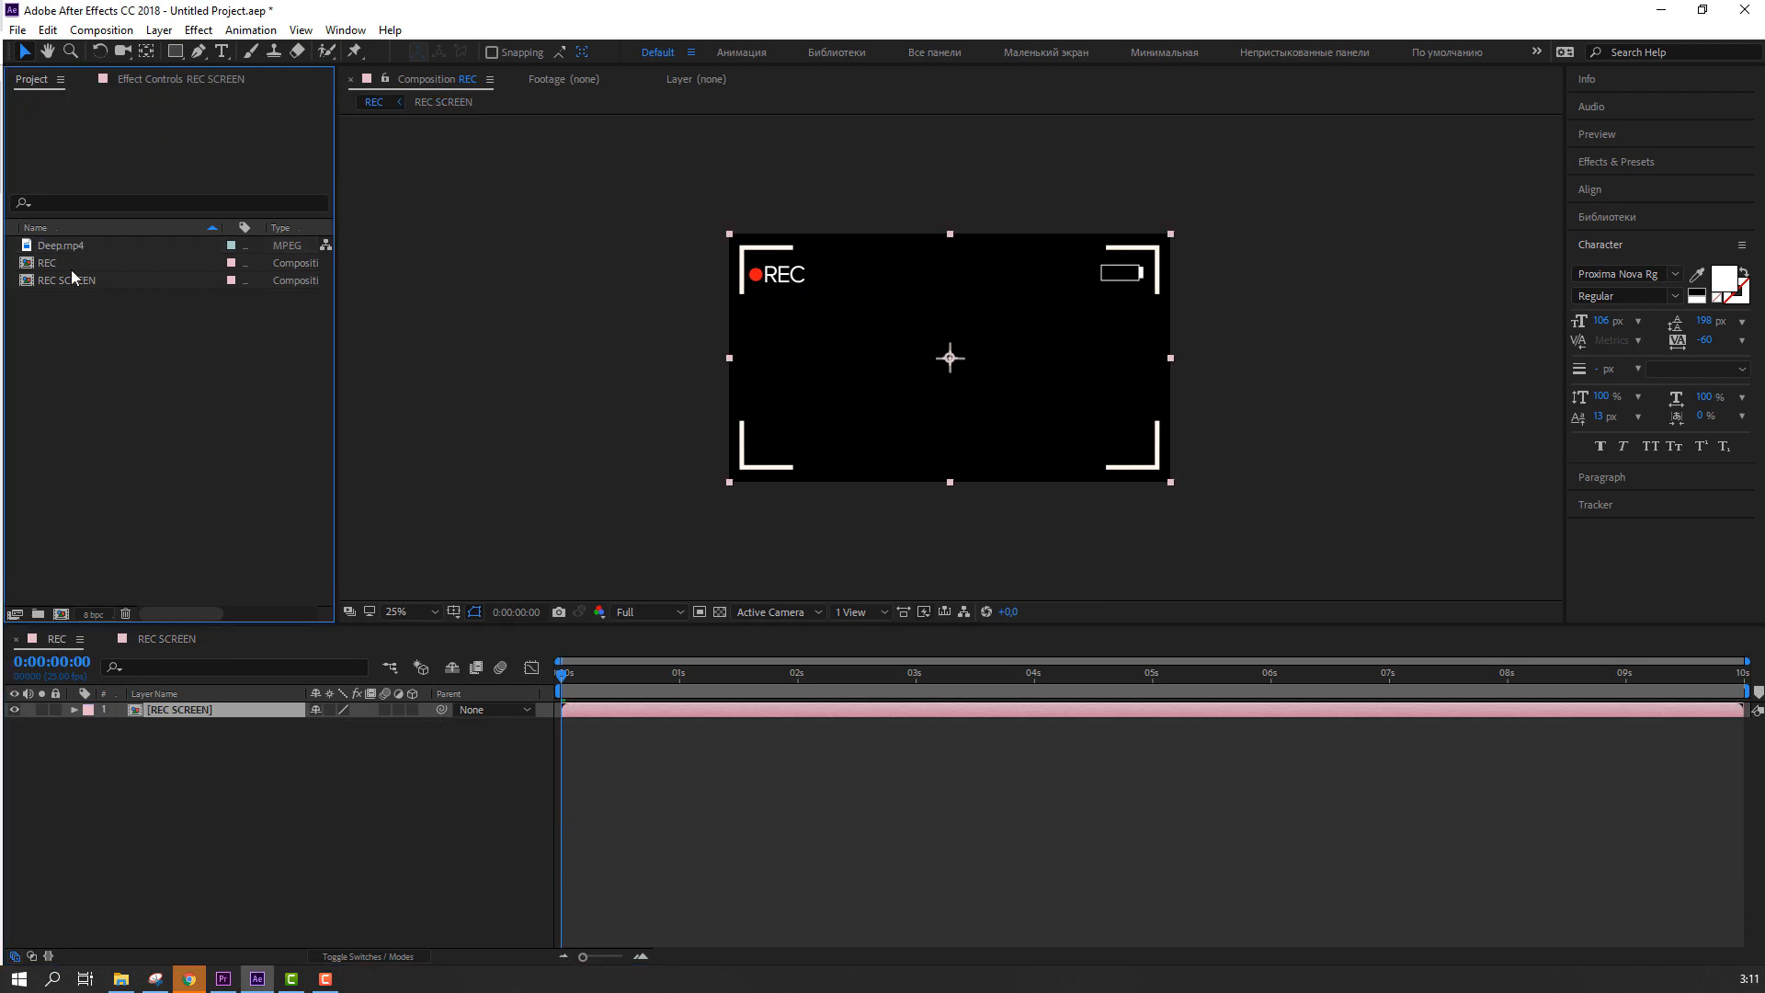
left_click_drag(70, 245, 274, 791)
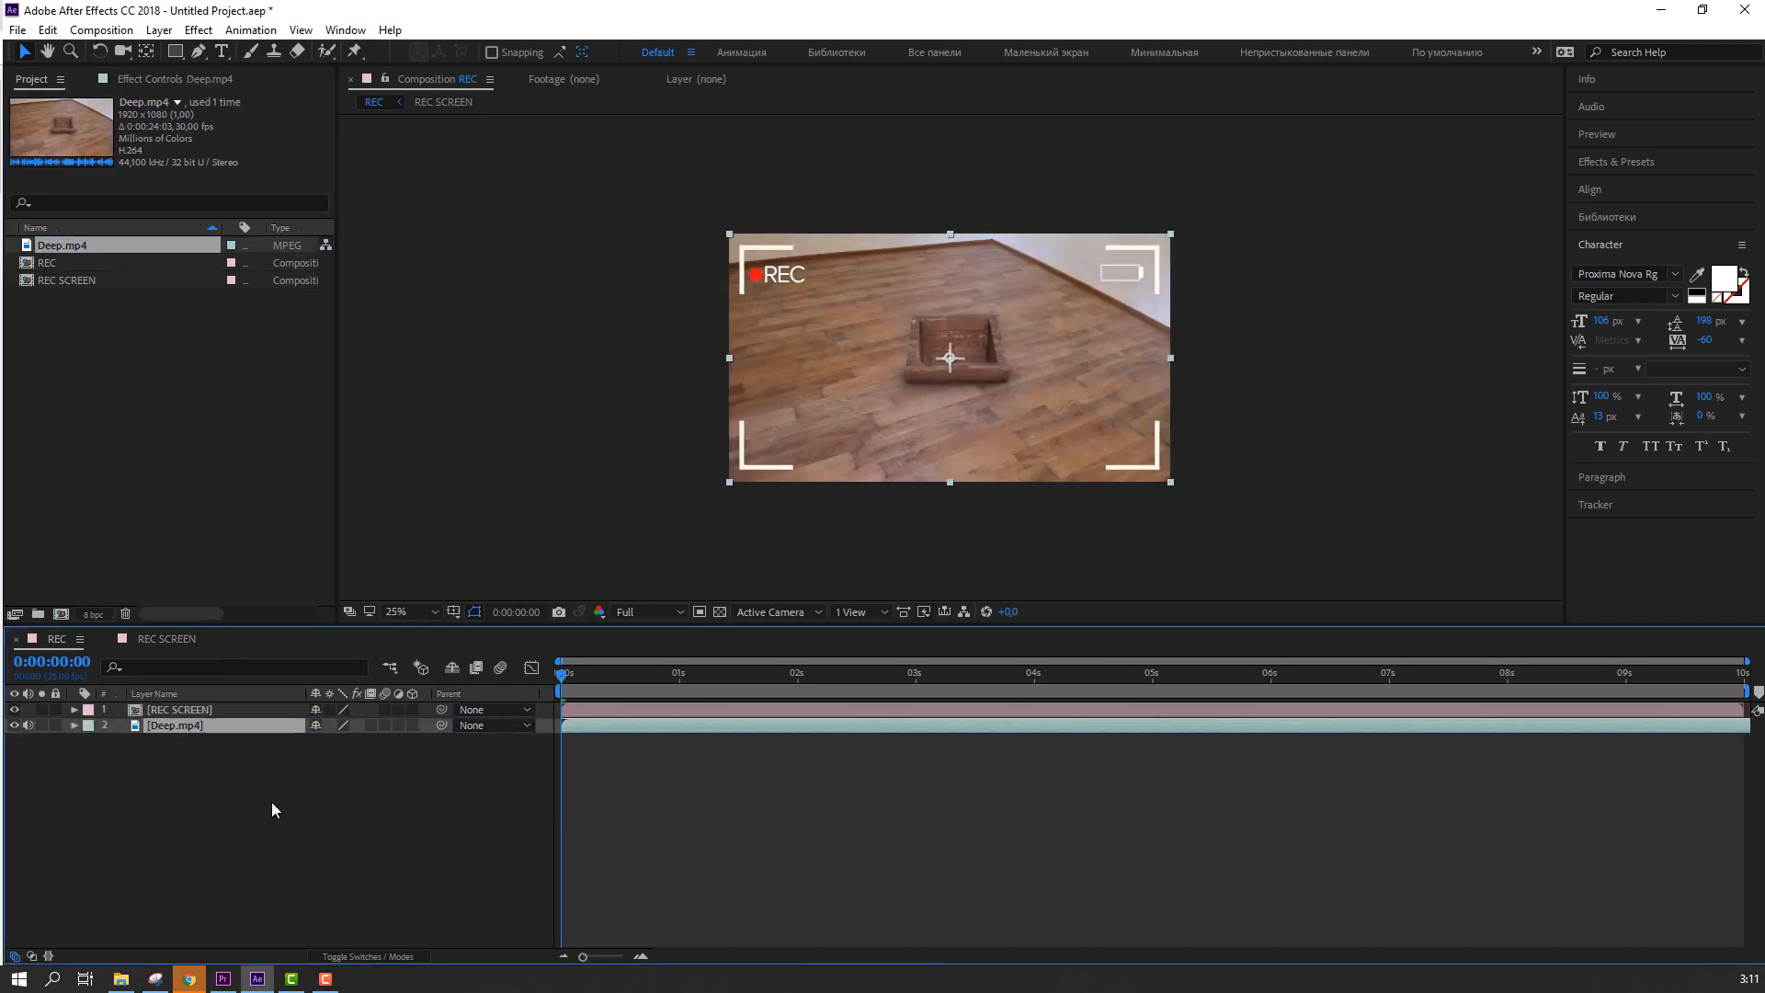
left_click(272, 800)
left_click(415, 612)
left_click(433, 654)
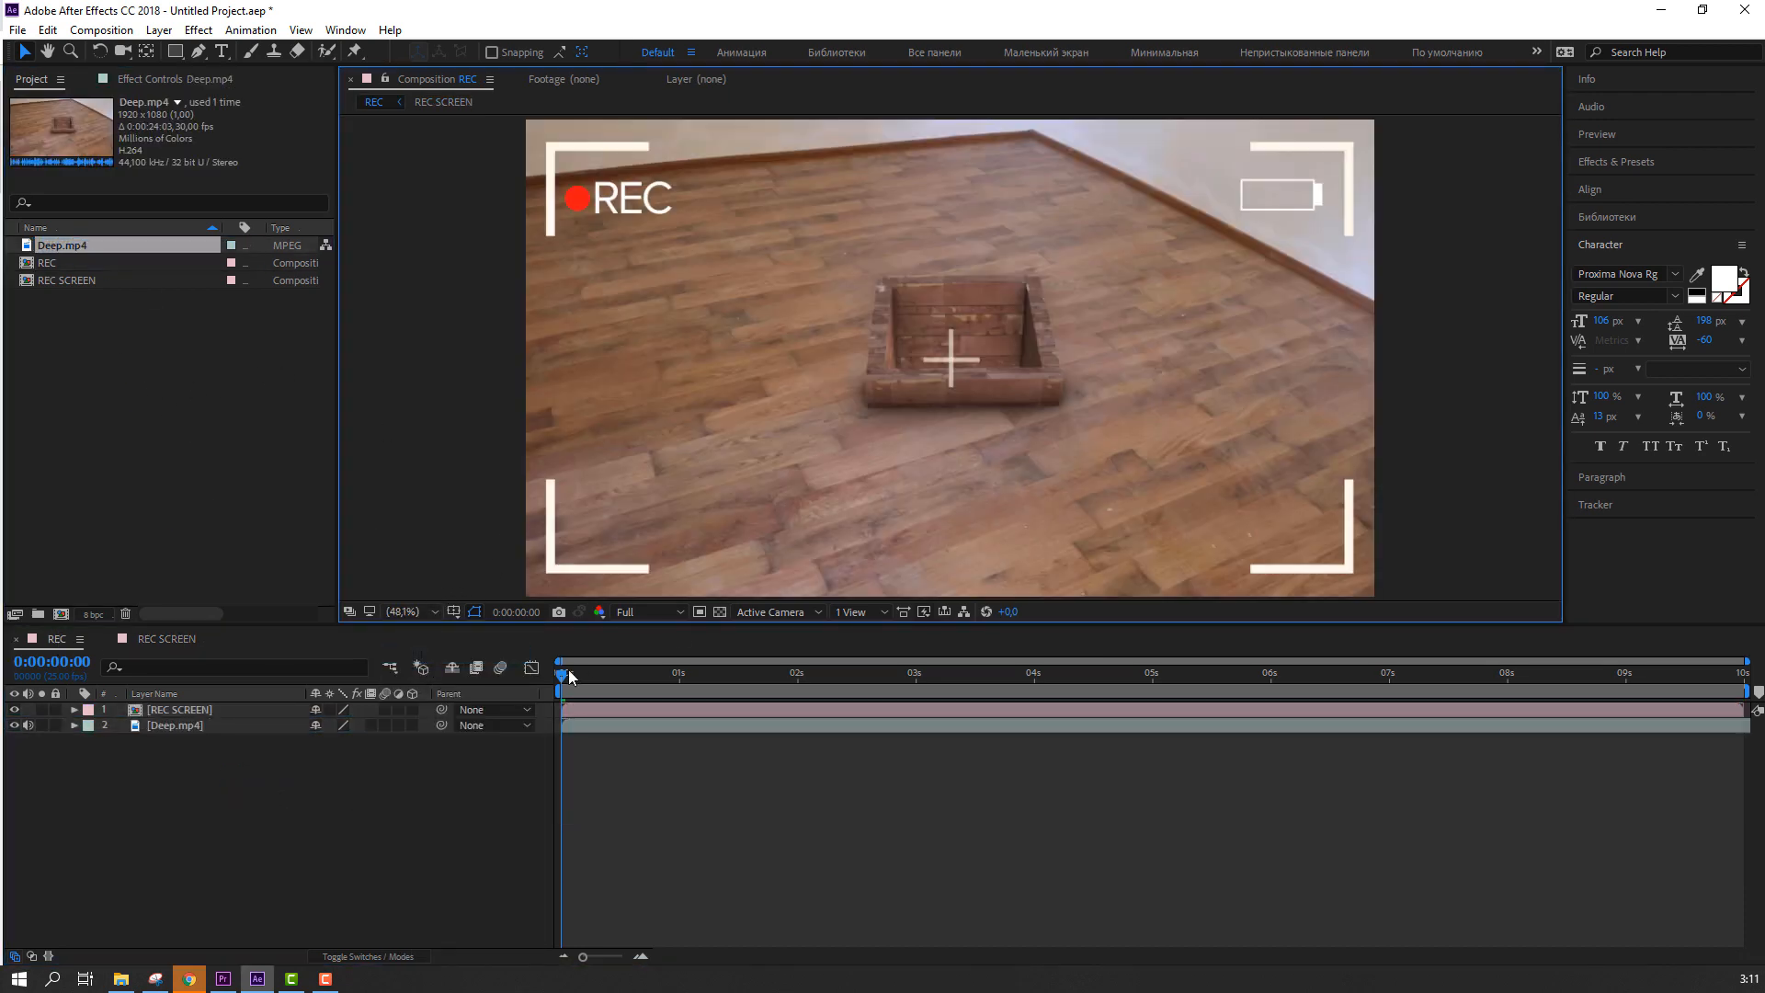
Step: Set the preview resolution to Quarter and check the overlay over the footage at several times
left_click_drag(607, 675, 1233, 678)
left_click(679, 612)
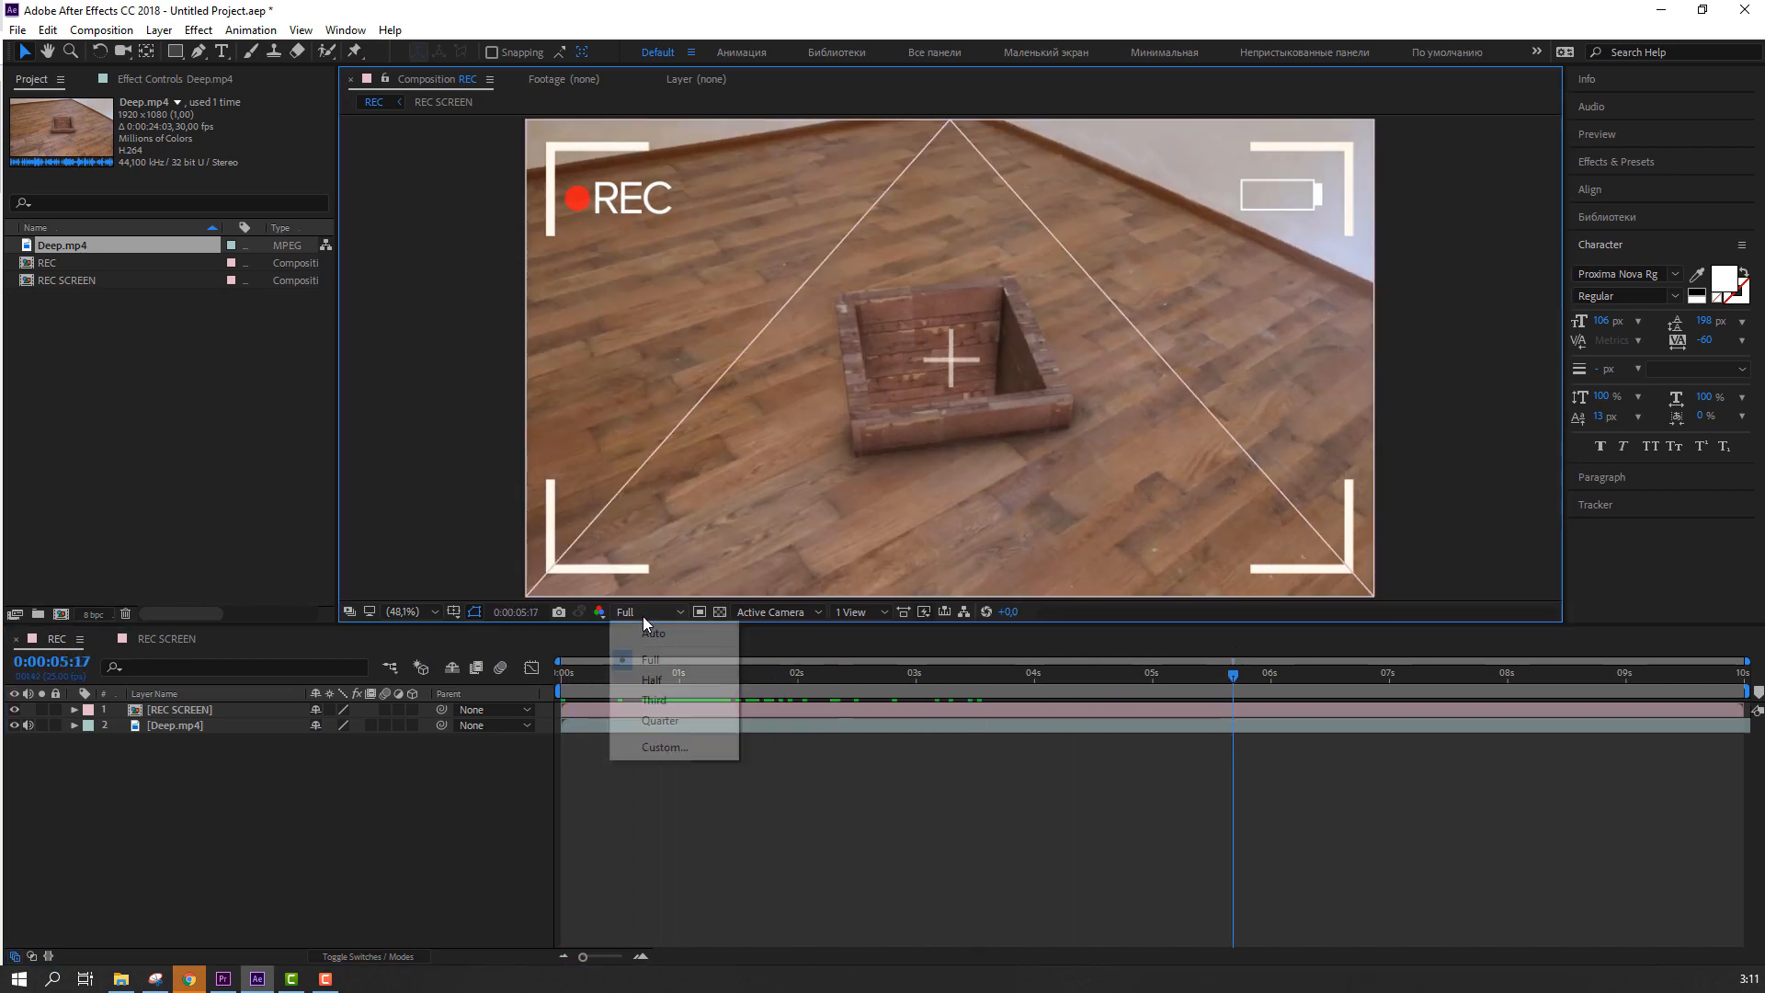
left_click(644, 720)
left_click(1027, 677)
key("space")
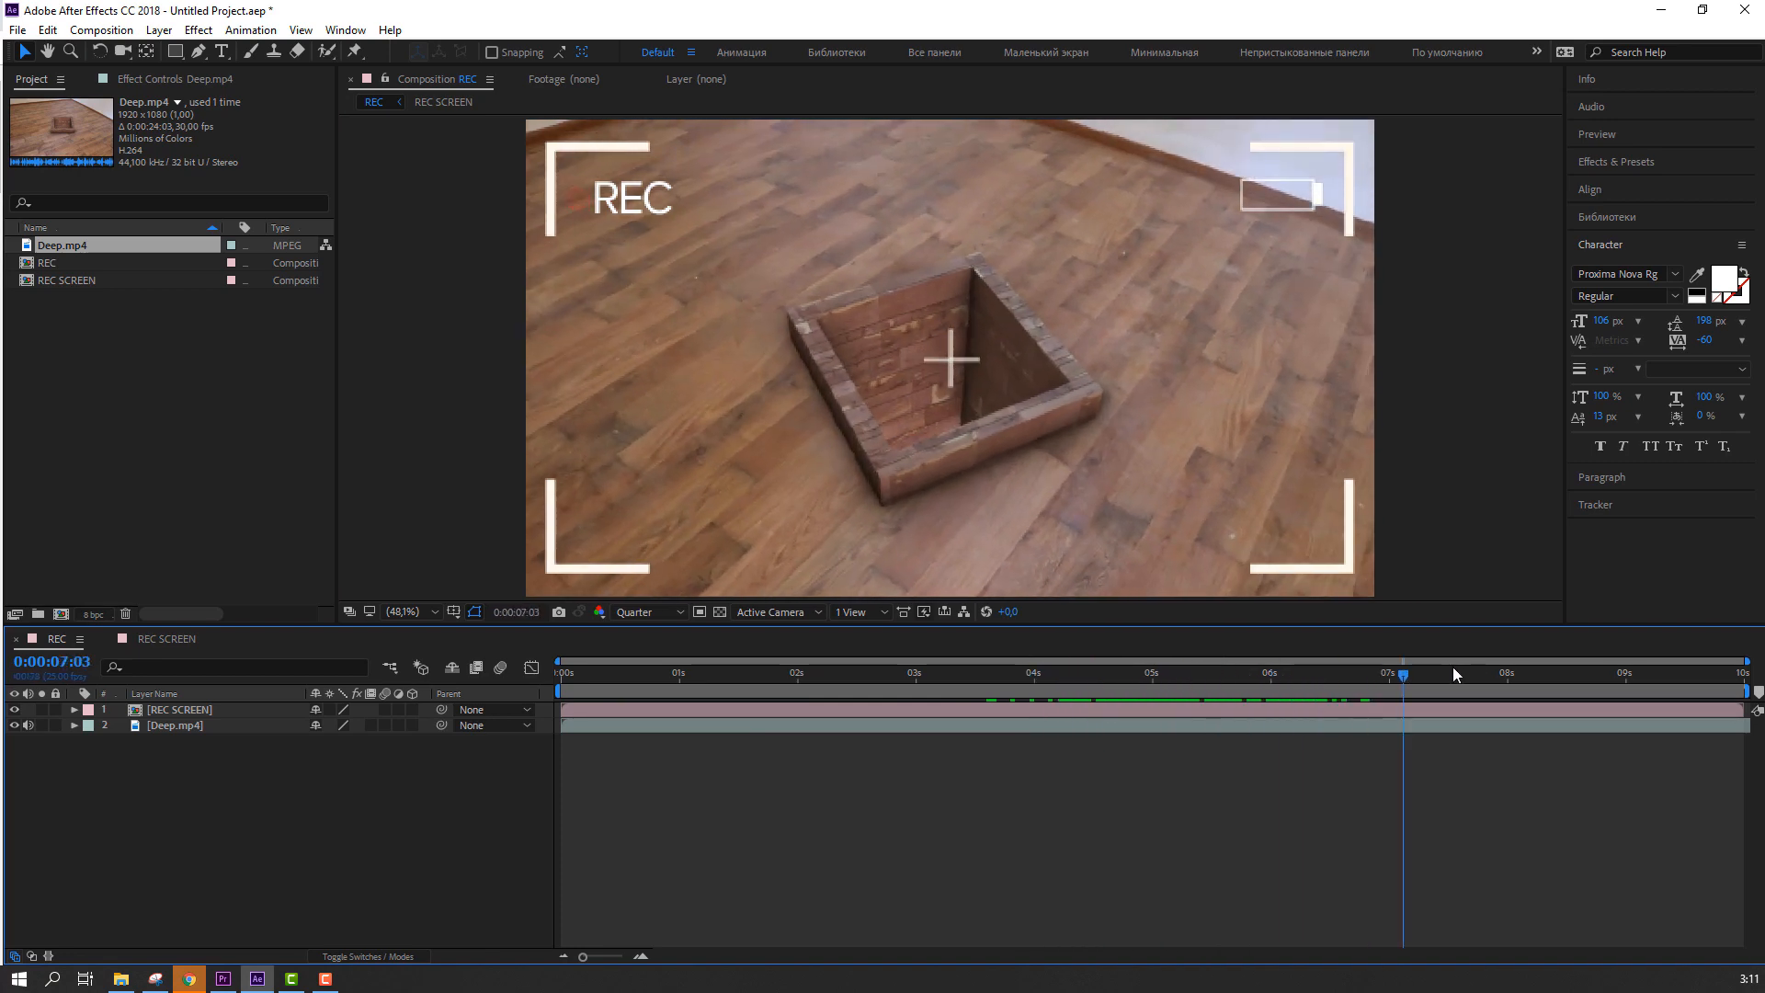
left_click(1129, 678)
left_click(1102, 678)
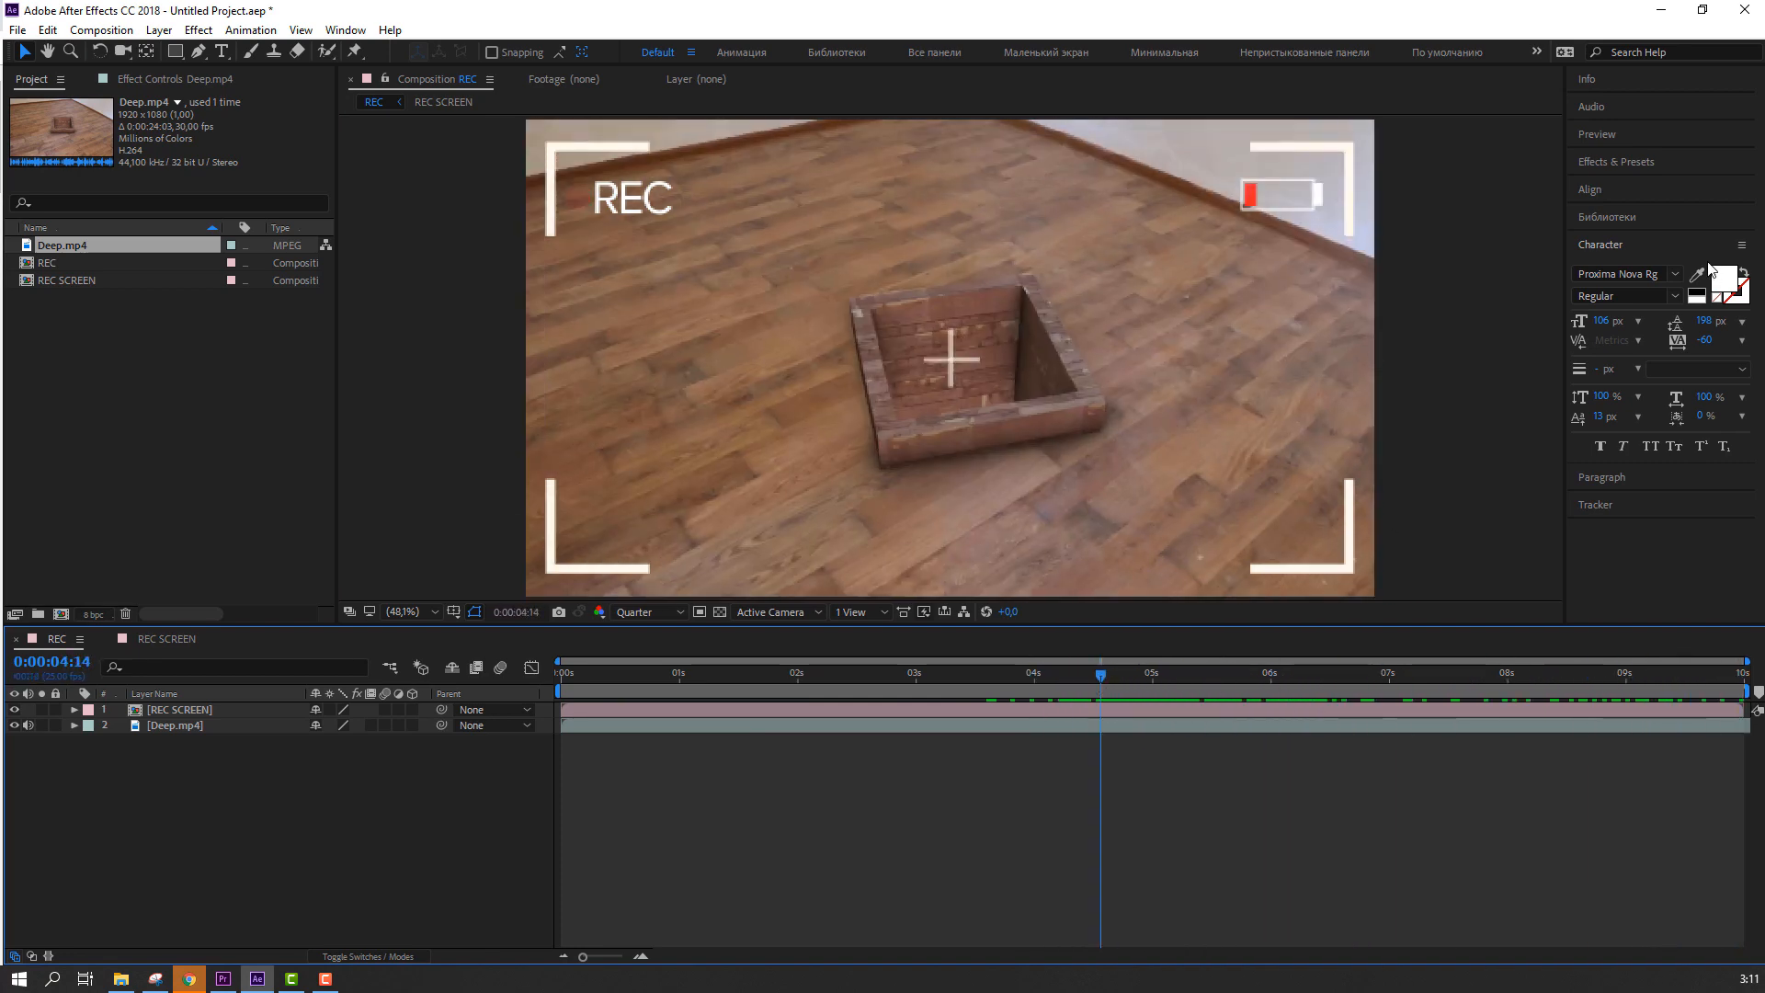
Step: Find the Tint effect and apply it to the Deep.mp4 layer
left_click(1638, 162)
left_click(1645, 186)
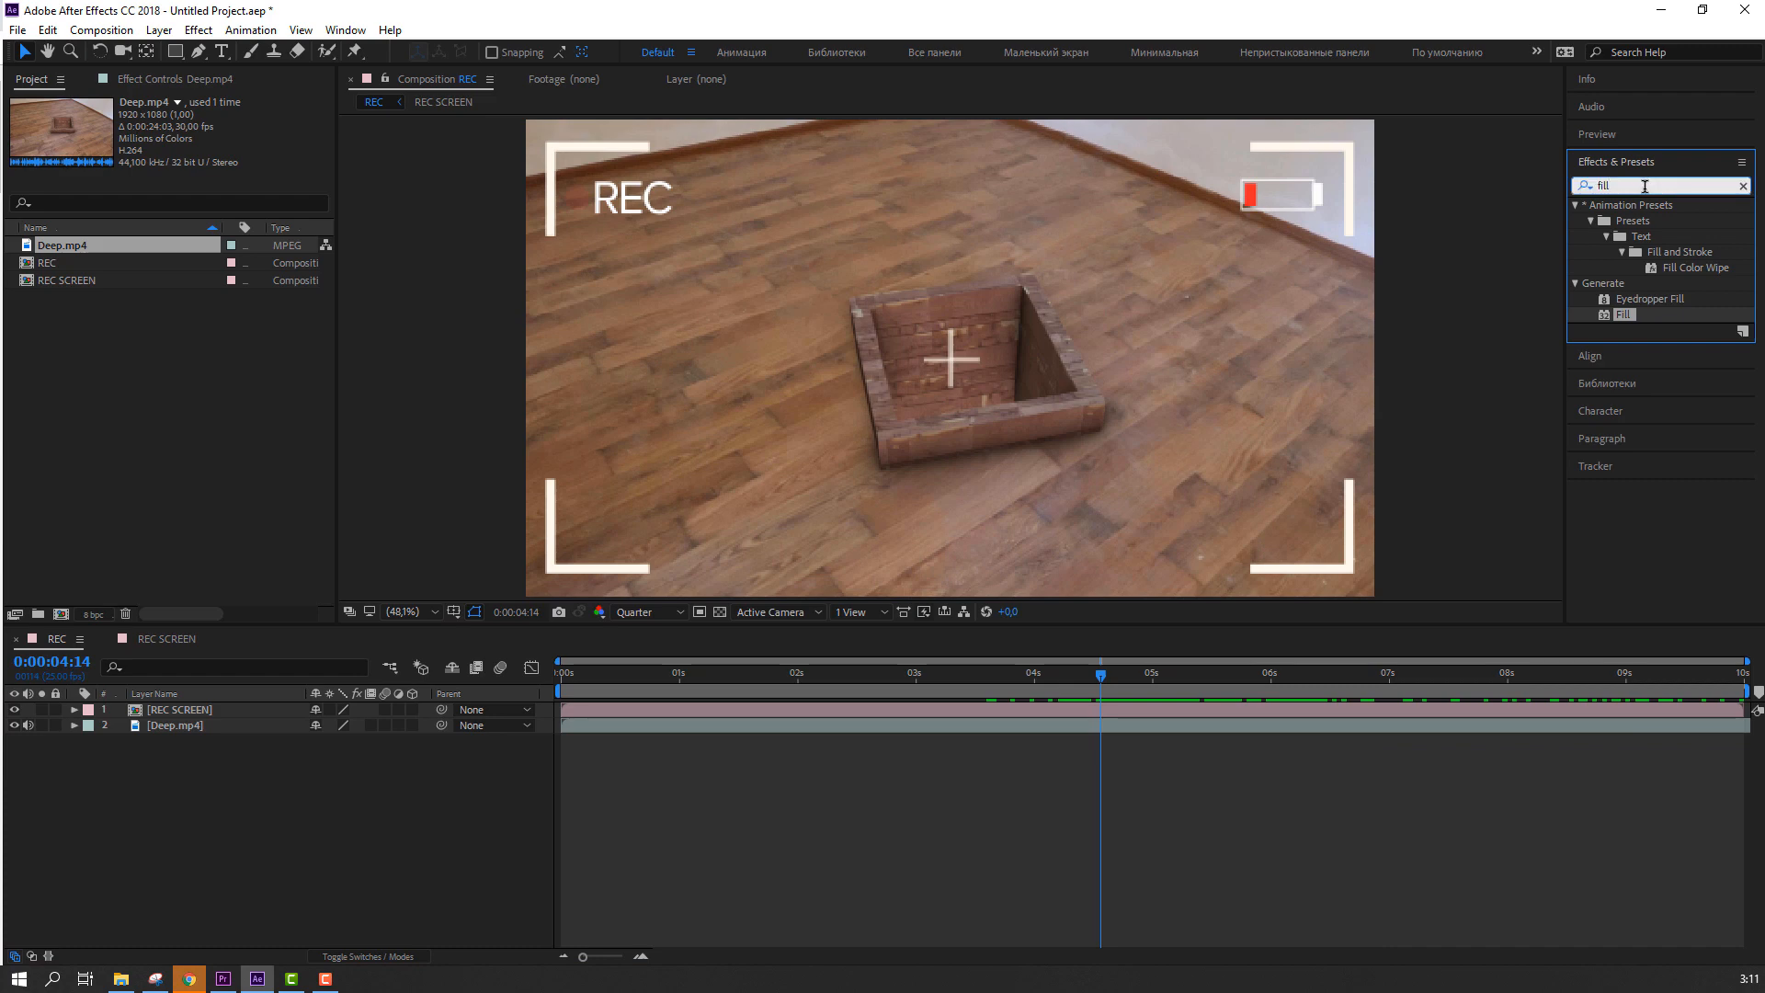
type("tint")
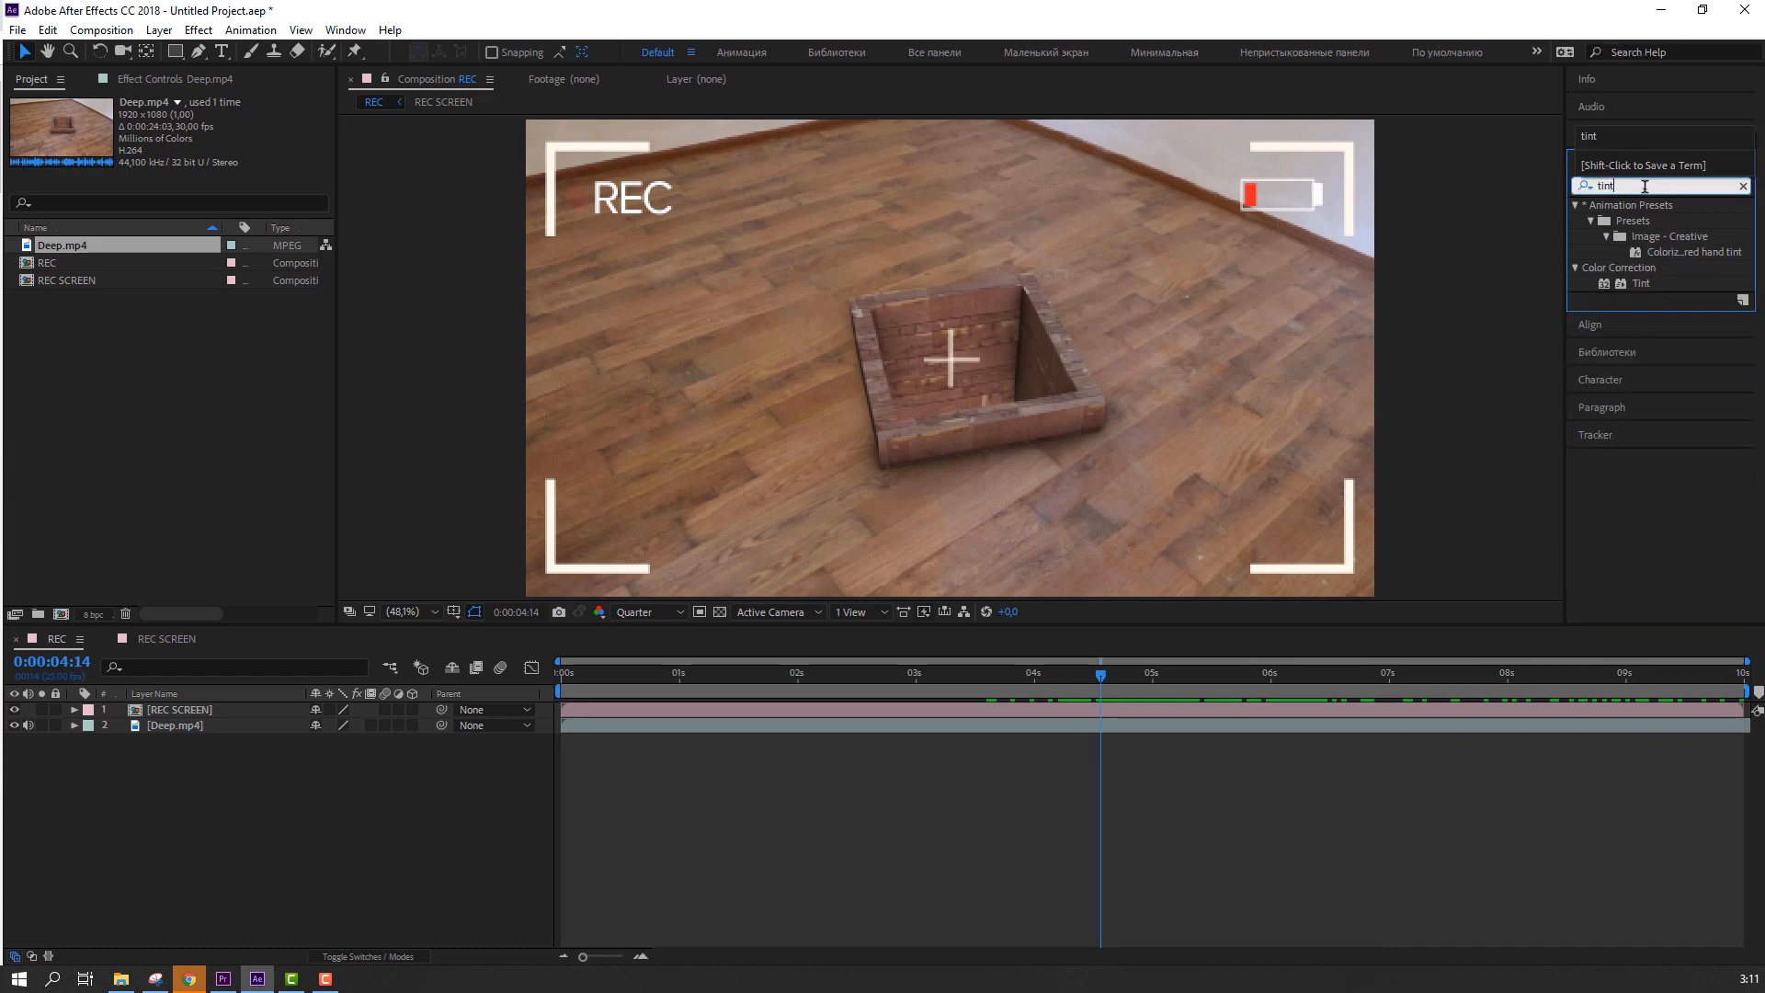
left_click_drag(1645, 282, 1469, 709)
left_click_drag(1635, 289, 1548, 725)
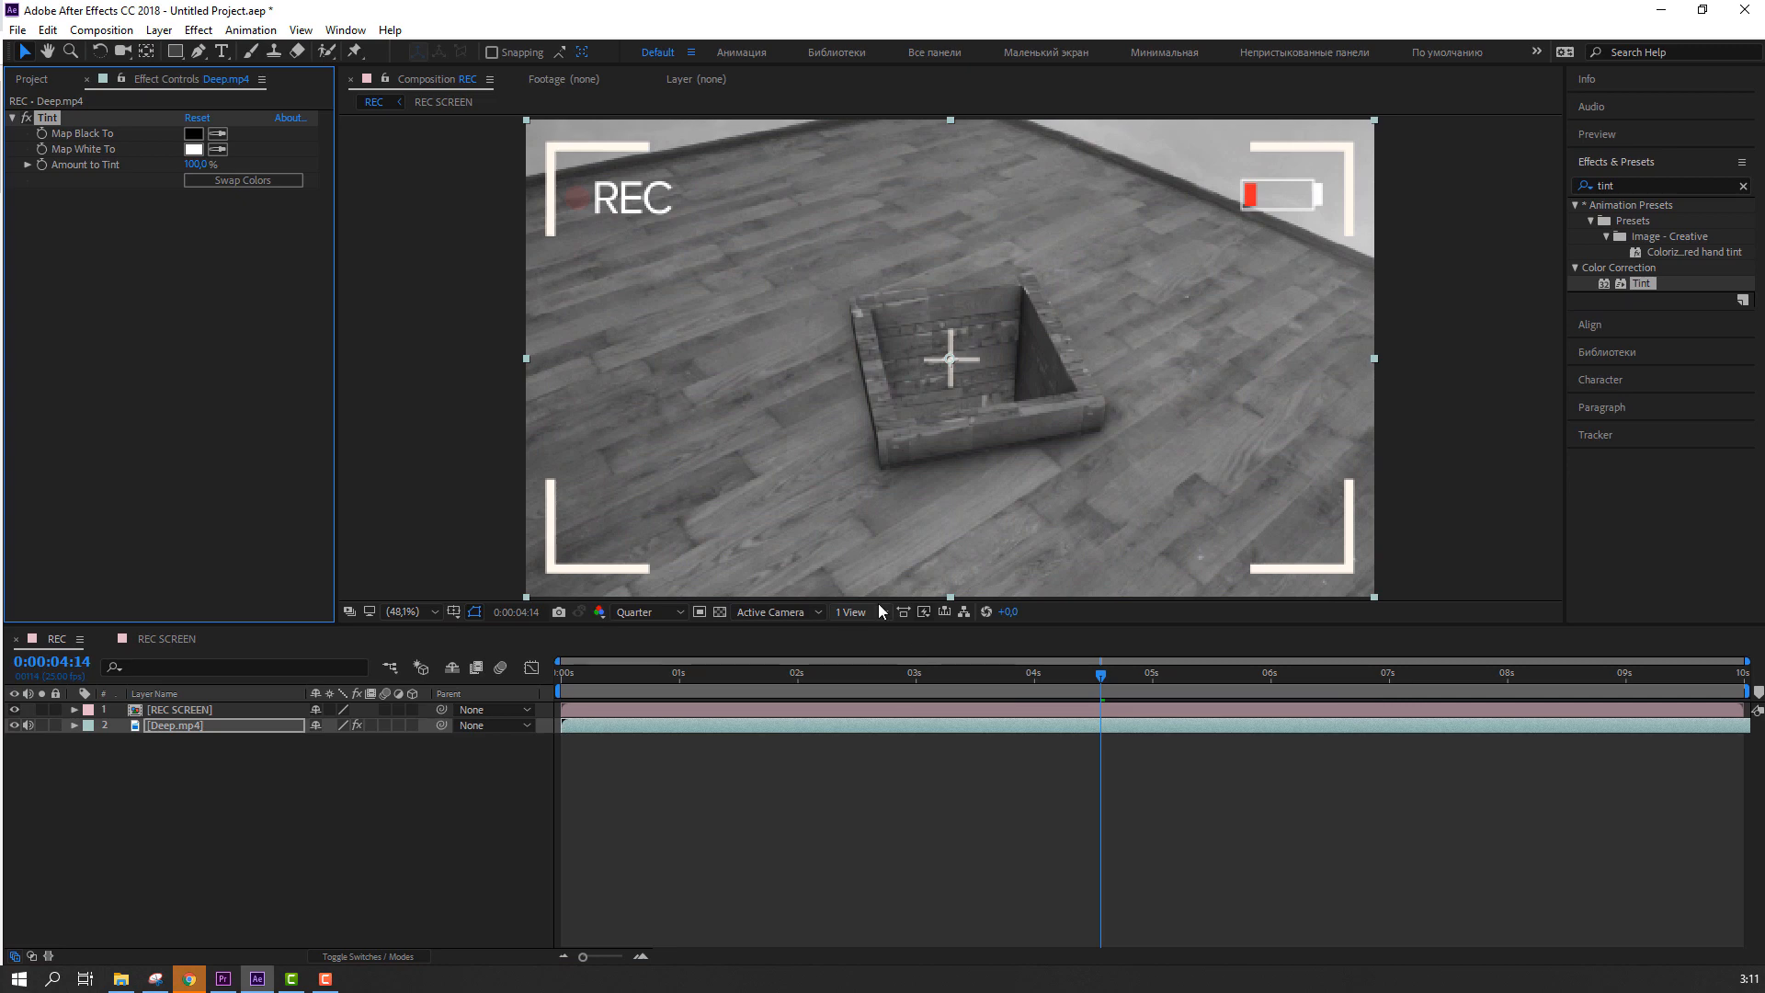
Step: Mute the Deep.mp4 layer's audio and preview the tinted footage with the overlay from the composition's start
left_click_drag(834, 673, 493, 709)
left_click(708, 783)
key("space")
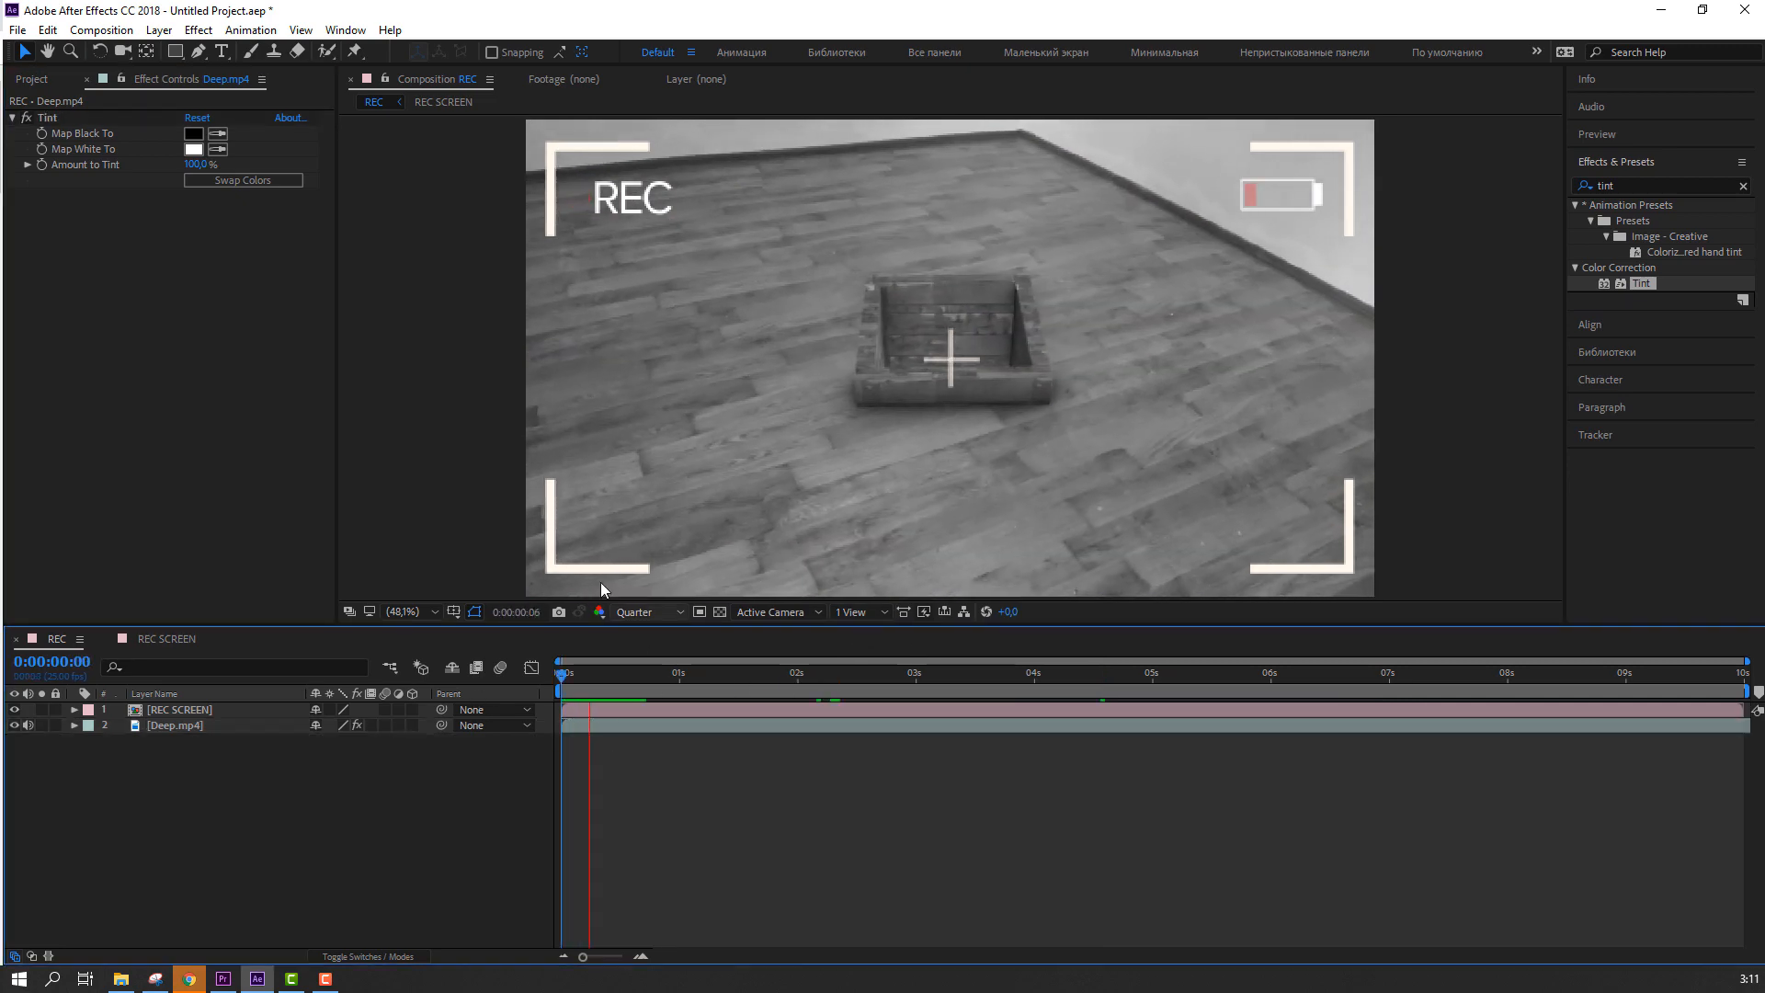
left_click(28, 725)
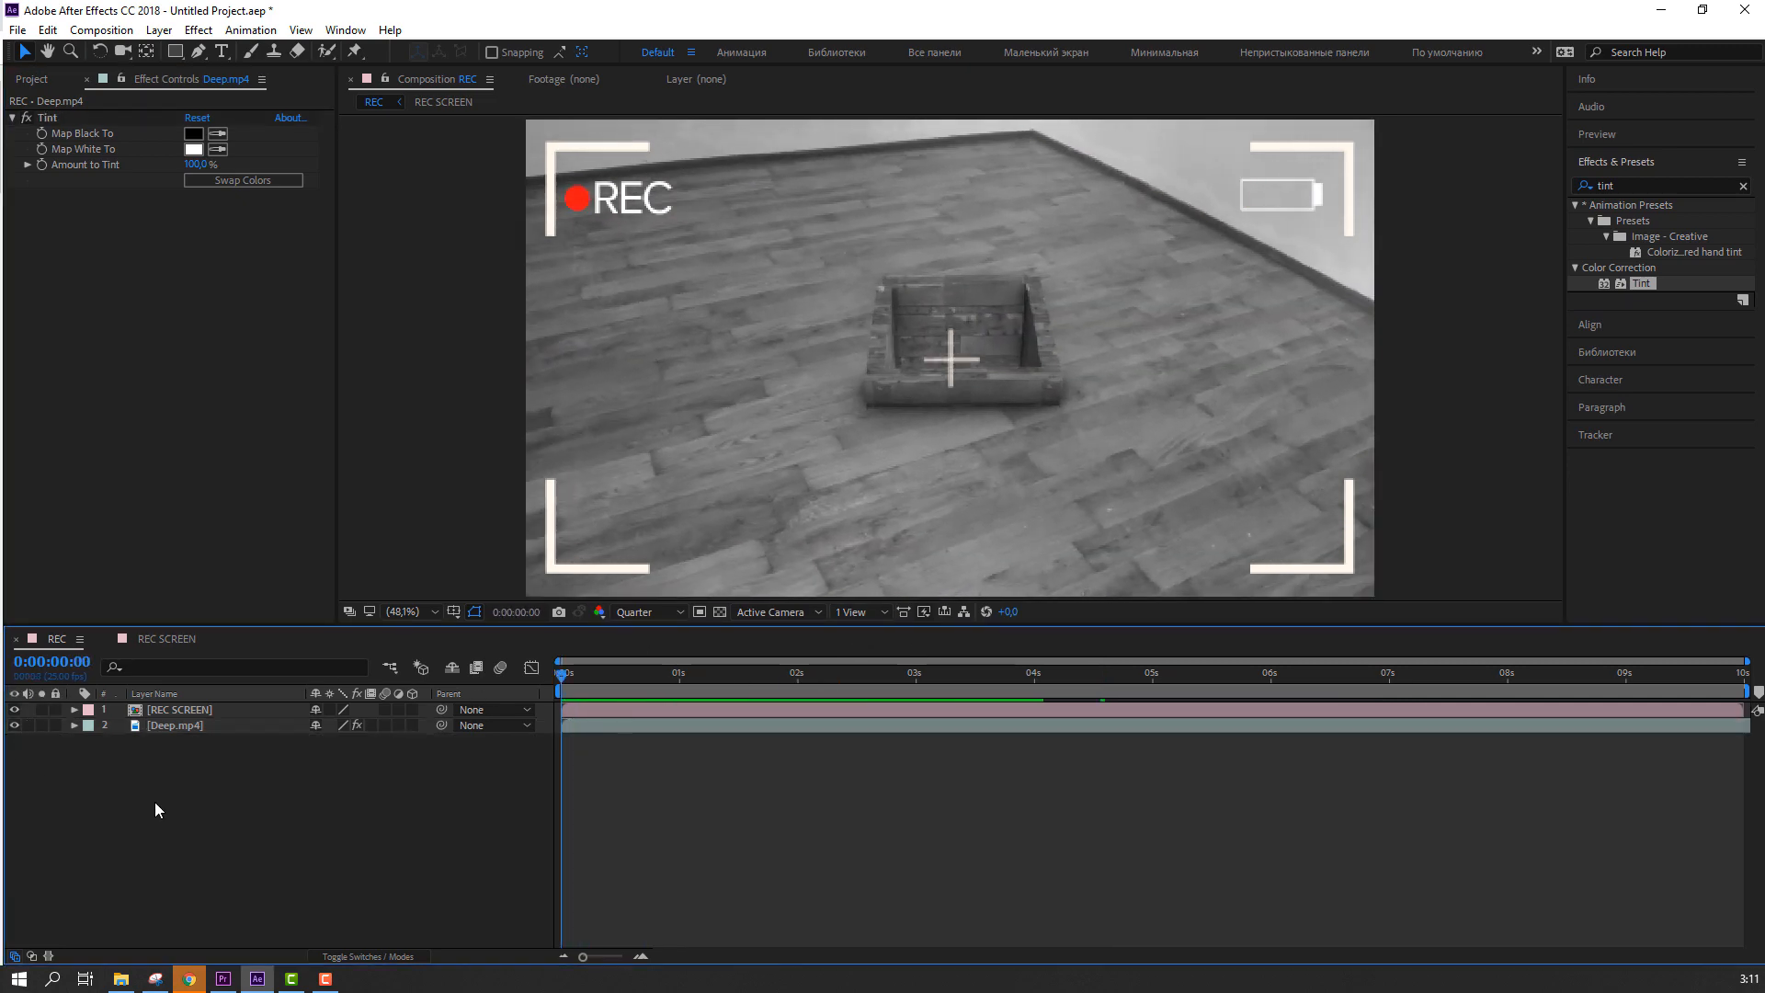
scroll(394, 462, "down", 2)
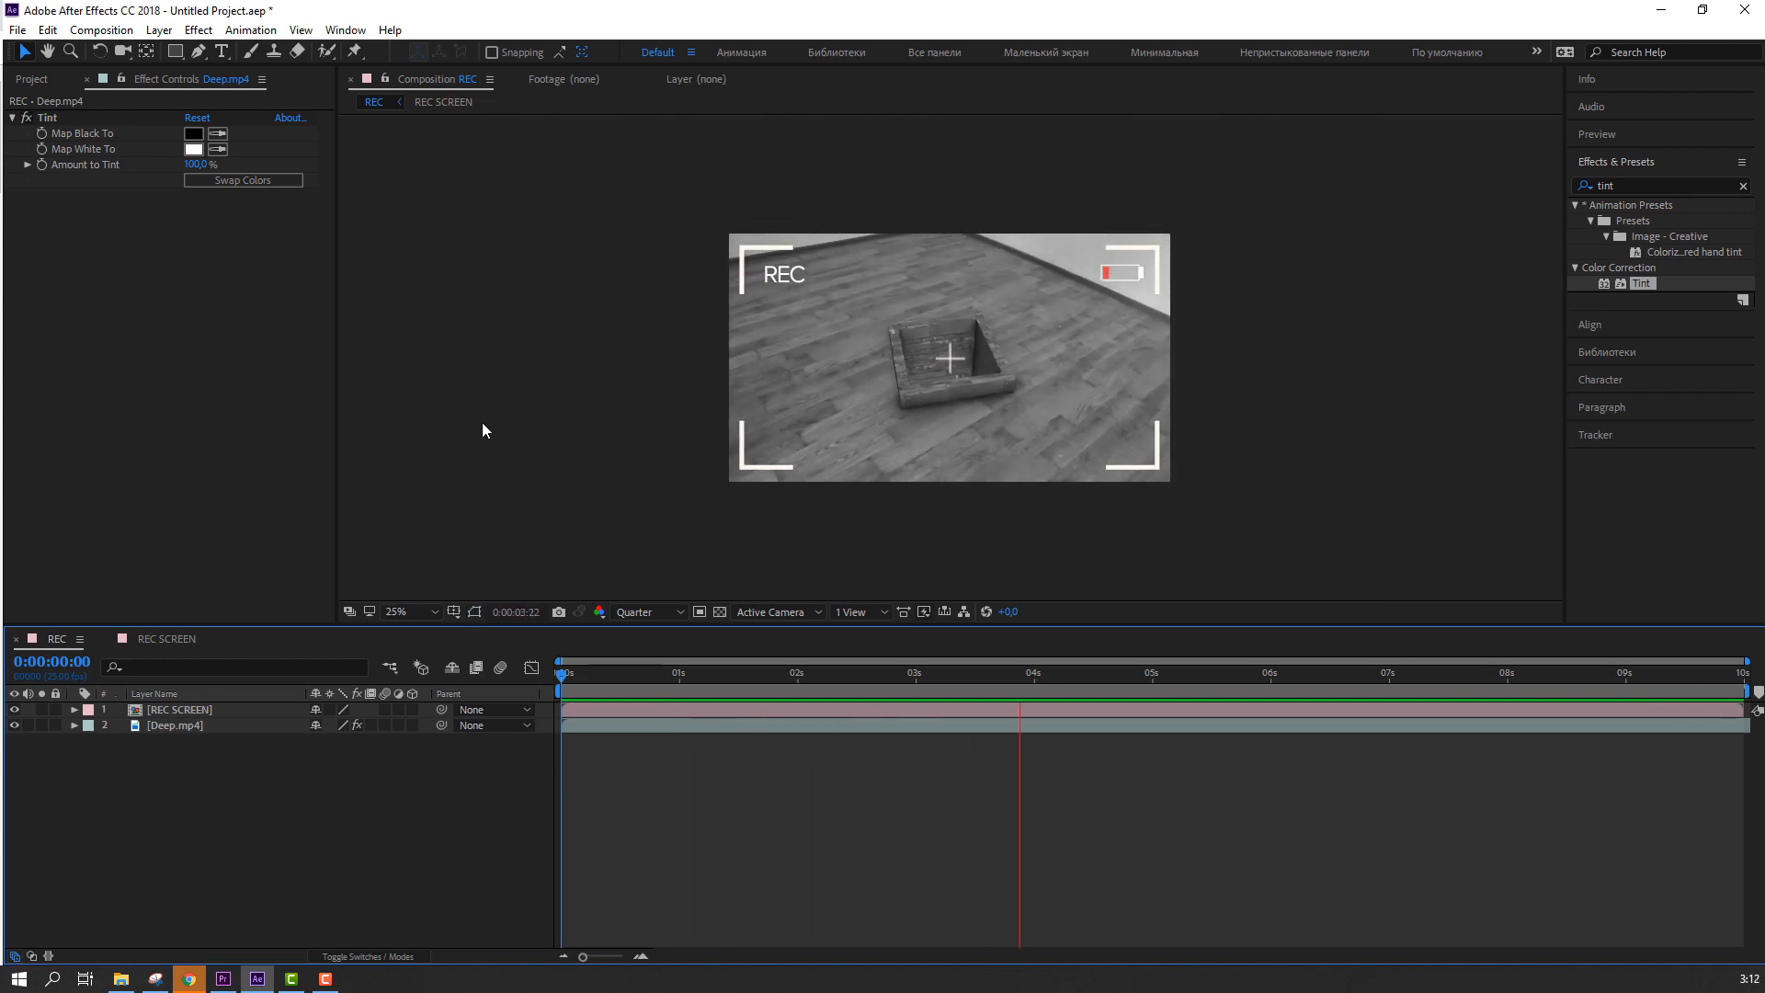
left_click(689, 678)
left_click_drag(690, 678, 562, 678)
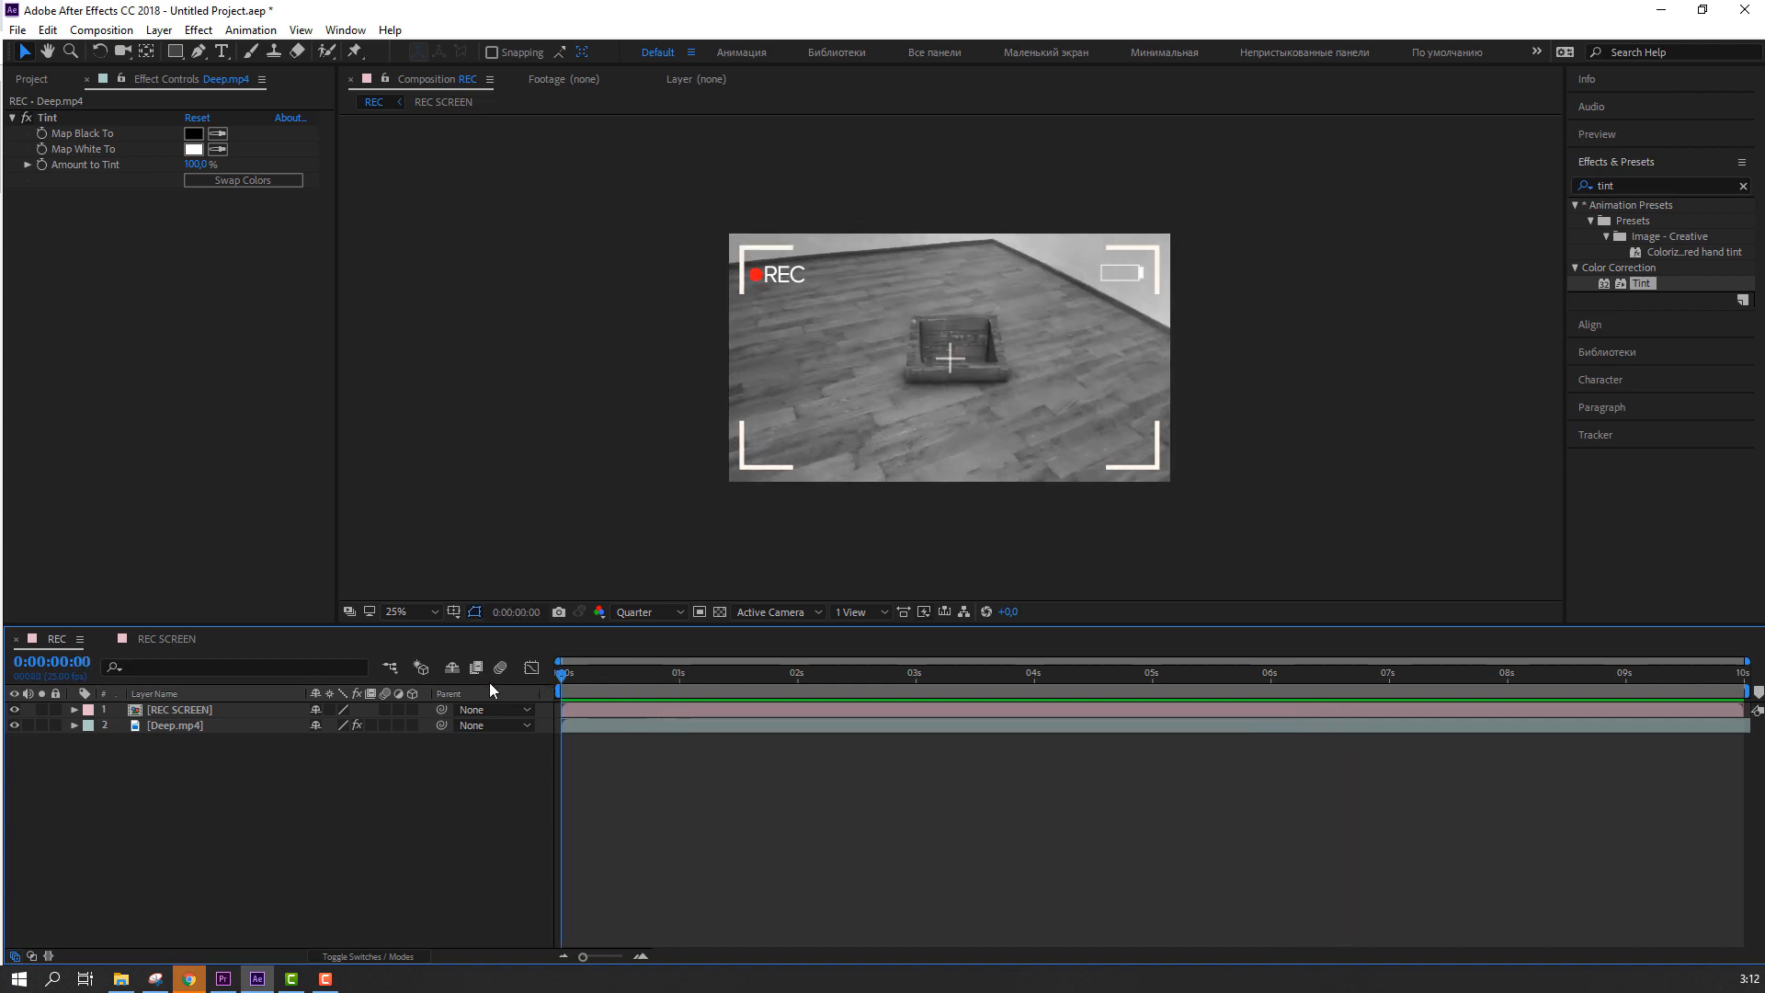